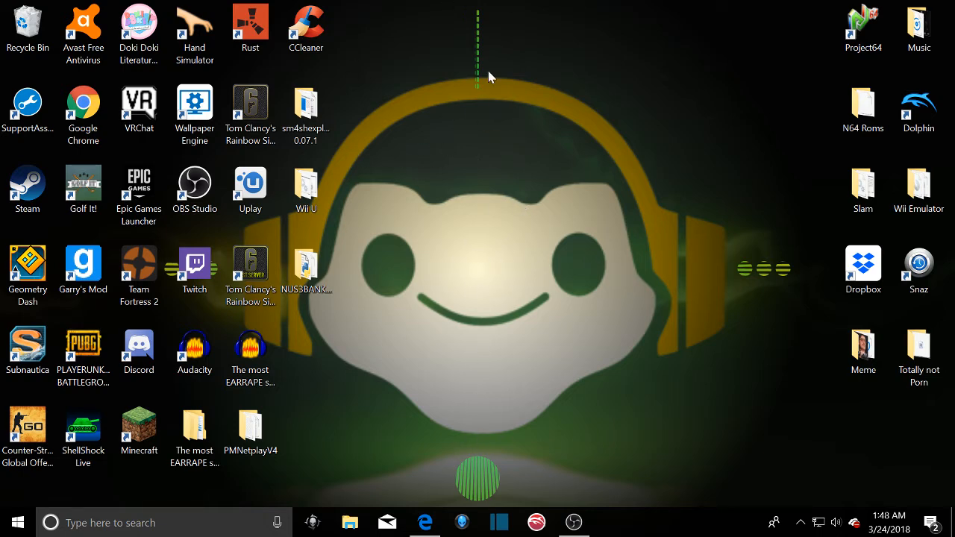
- Open the sm4shexplorer 0.07.1 folder from the desktop and look over its contents
click(304, 109)
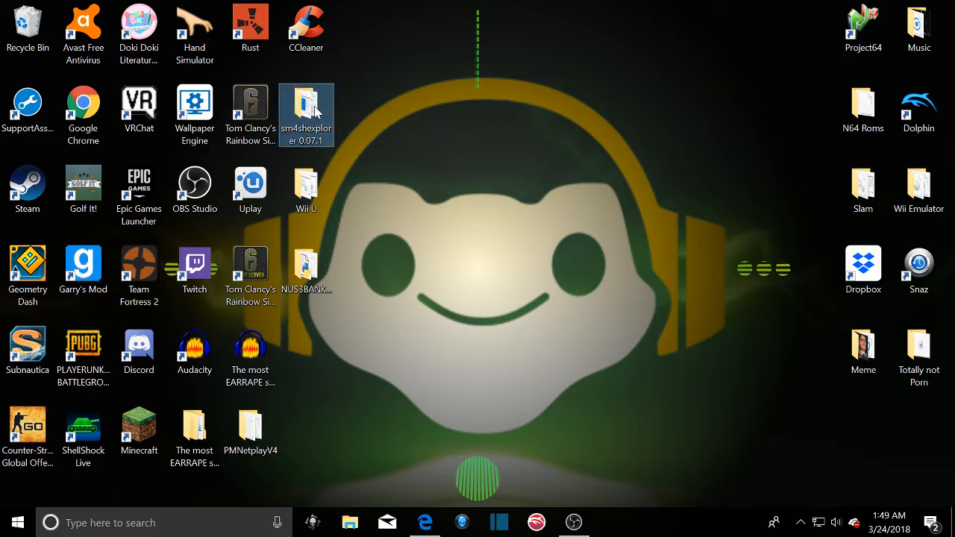
double_click(306, 108)
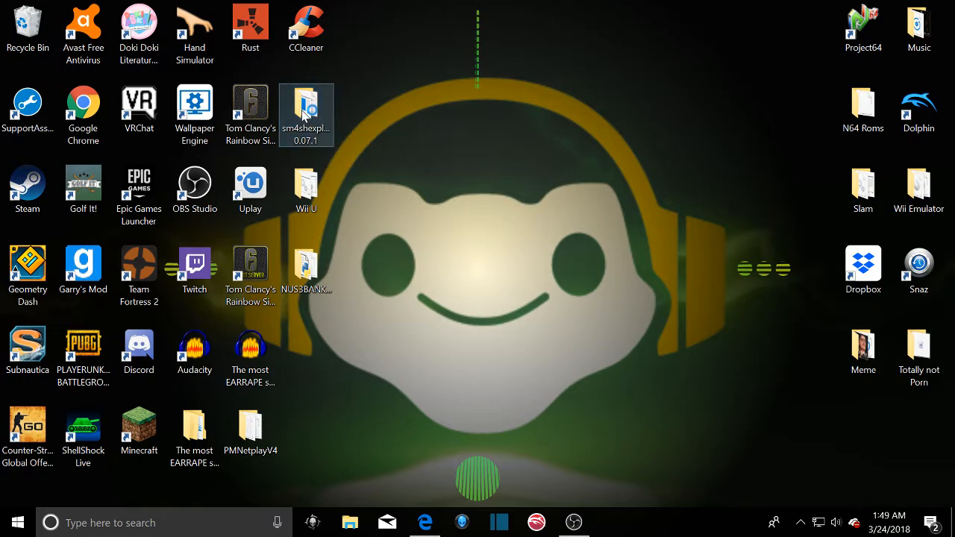
scroll(541, 294, down, 3)
scroll(553, 340, up, 3)
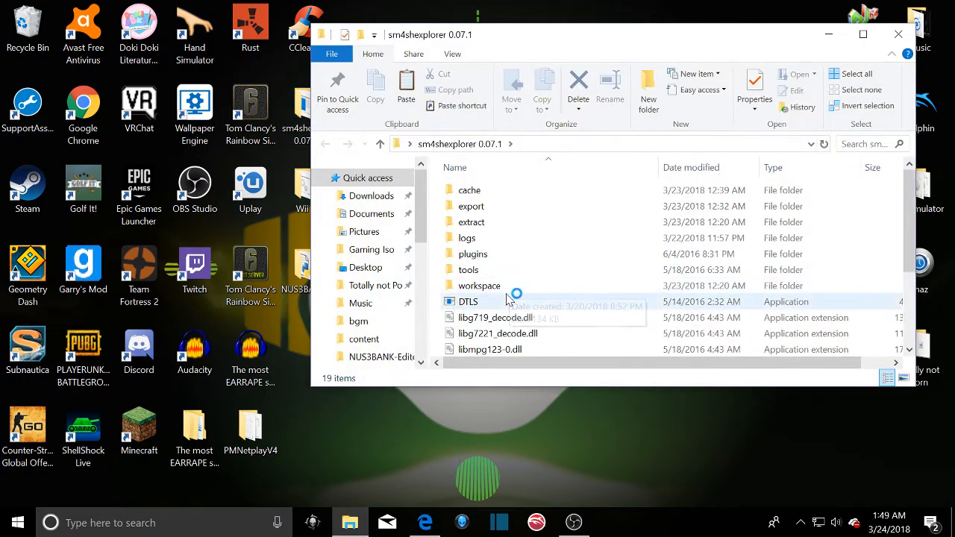
scroll(522, 294, down, 3)
scroll(501, 267, up, 1)
scroll(500, 265, up, 2)
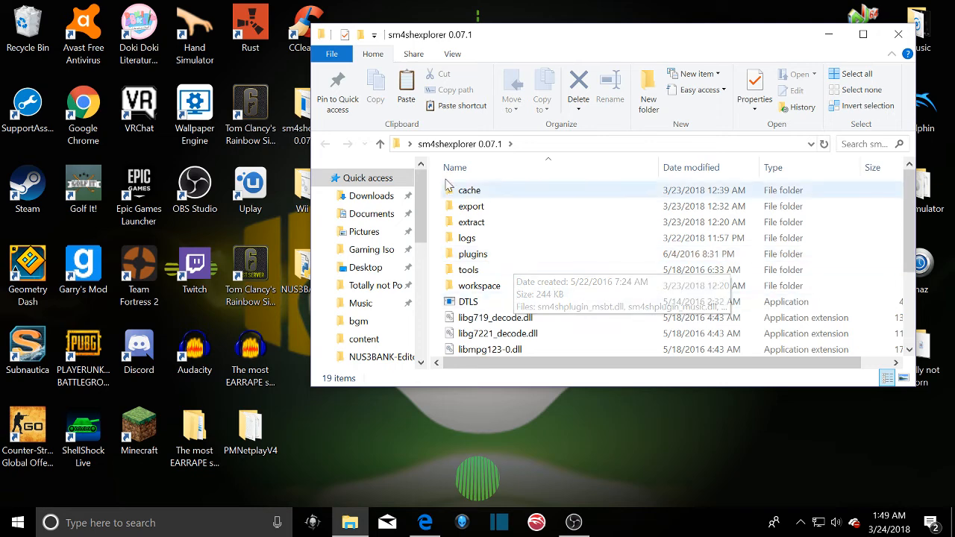
- Launch the Sm4shFileExplorer application from the sm4shexplorer 0.07.1 folder
scroll(478, 256, down, 3)
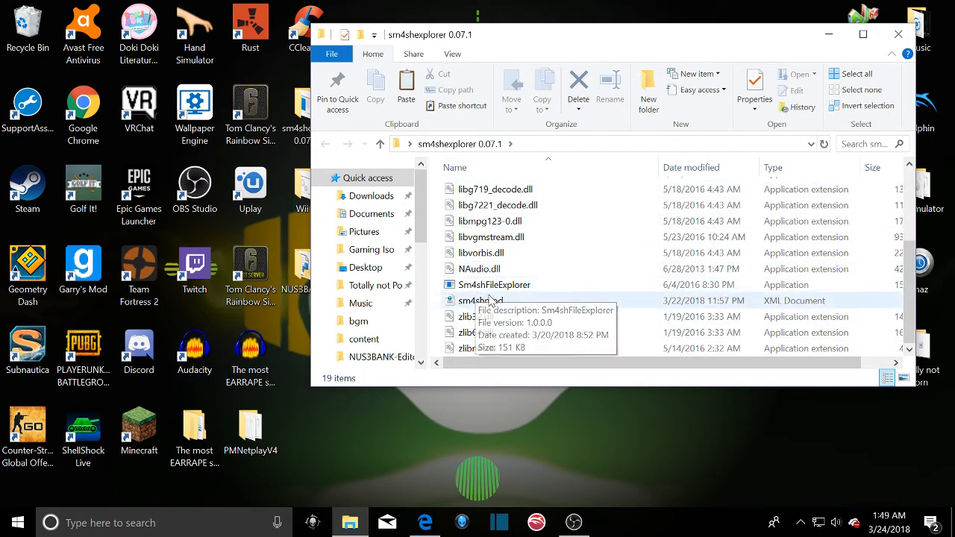
click(511, 293)
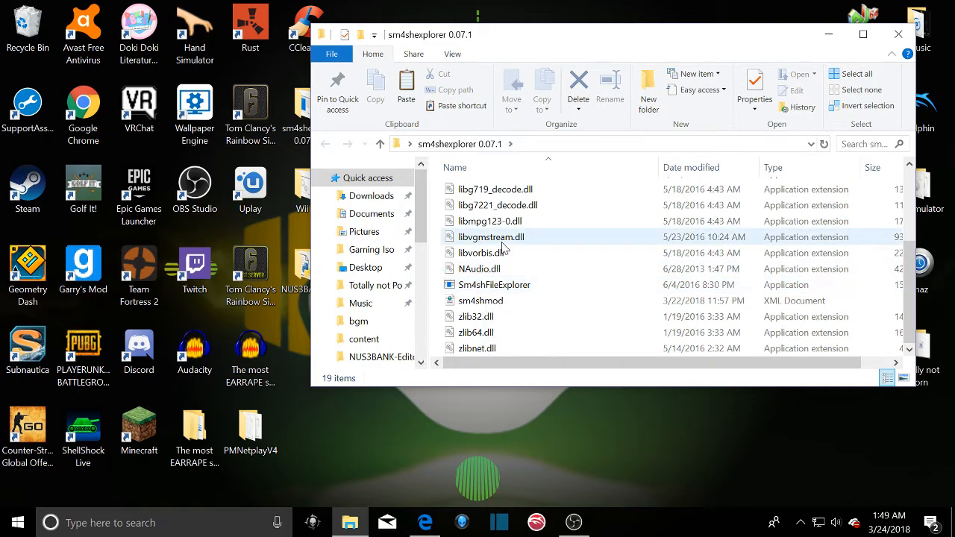
double_click(542, 289)
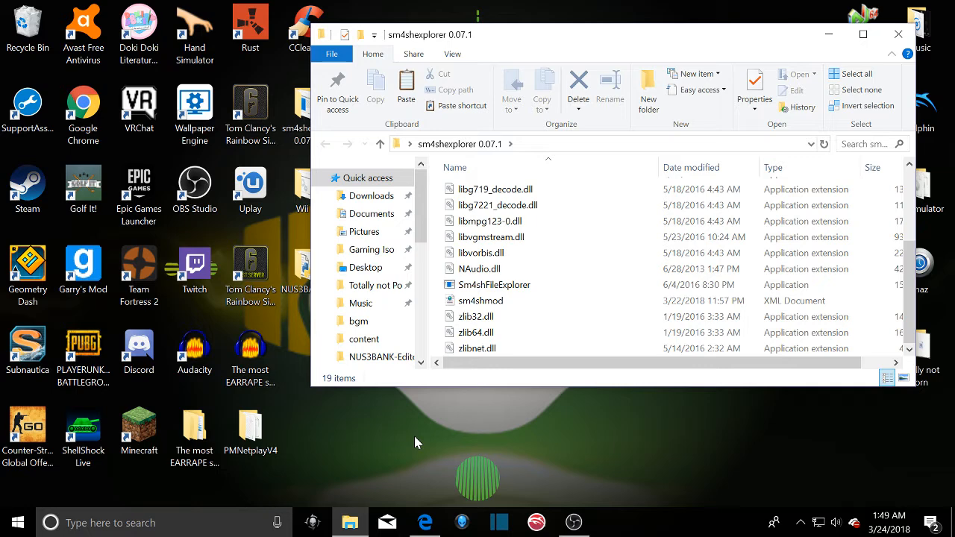
scroll(498, 280, up, 3)
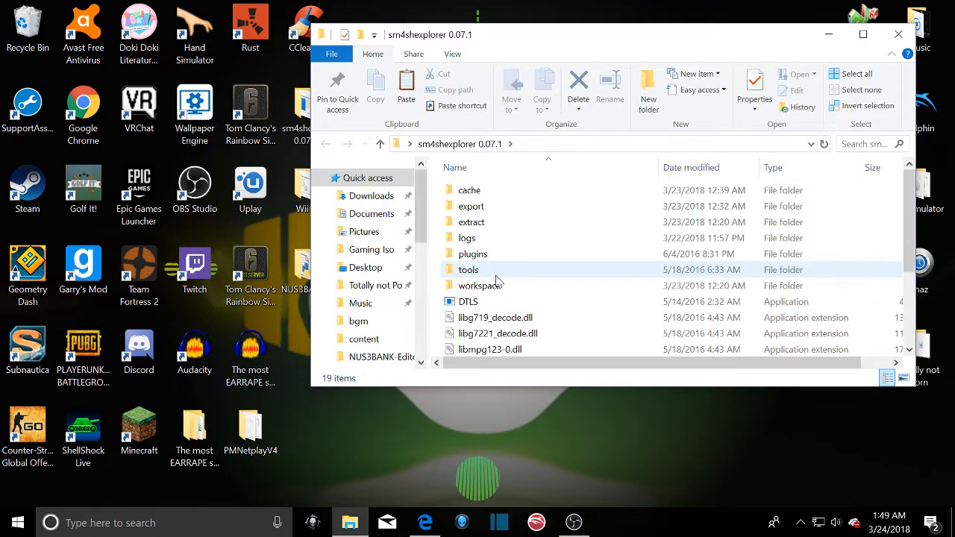
scroll(499, 280, down, 3)
scroll(499, 280, up, 3)
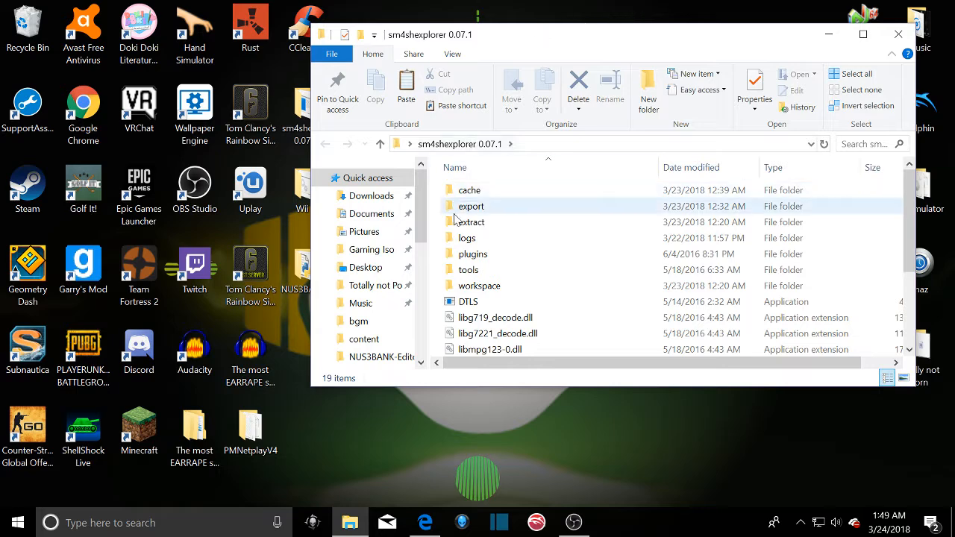
scroll(493, 275, down, 3)
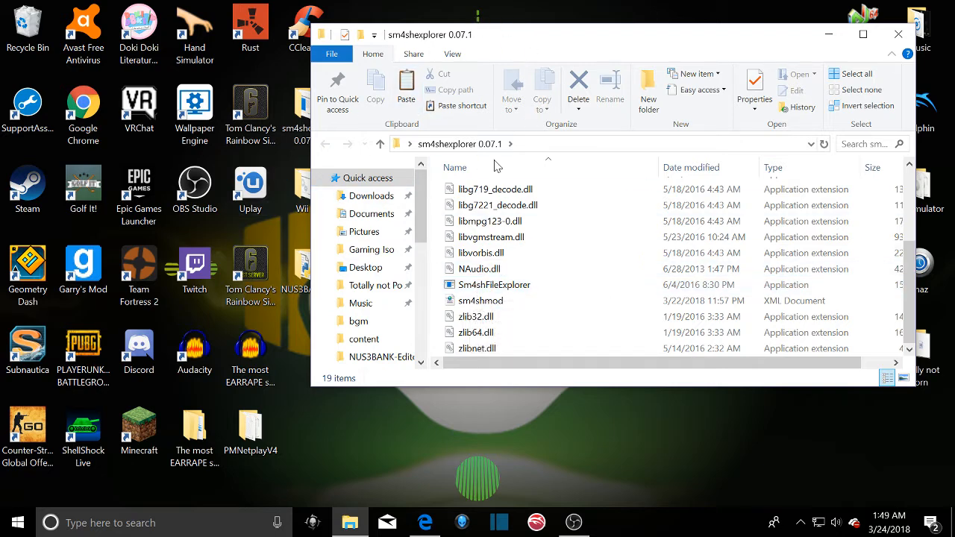
double_click(481, 286)
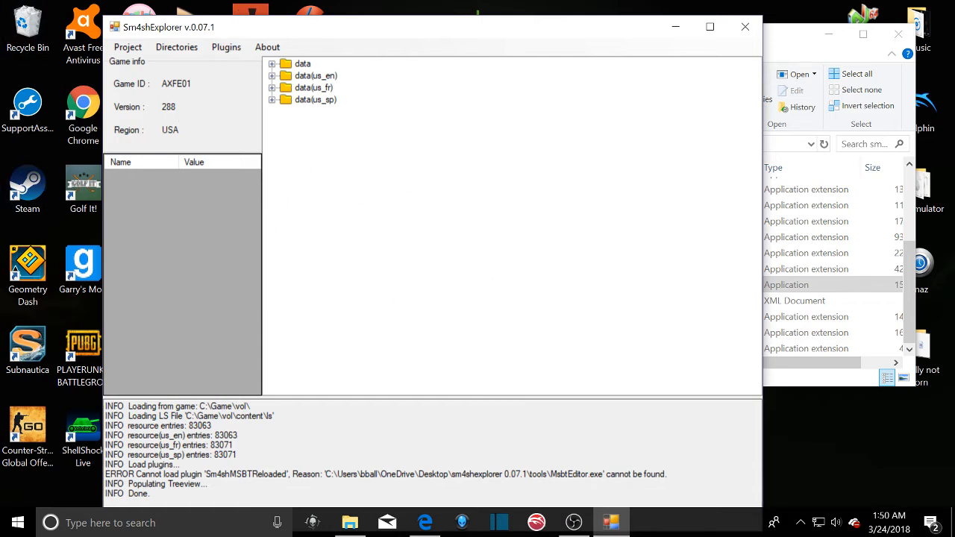
- Expand the data(us_en) folder, its param folder and the ui folder inside it
click(272, 76)
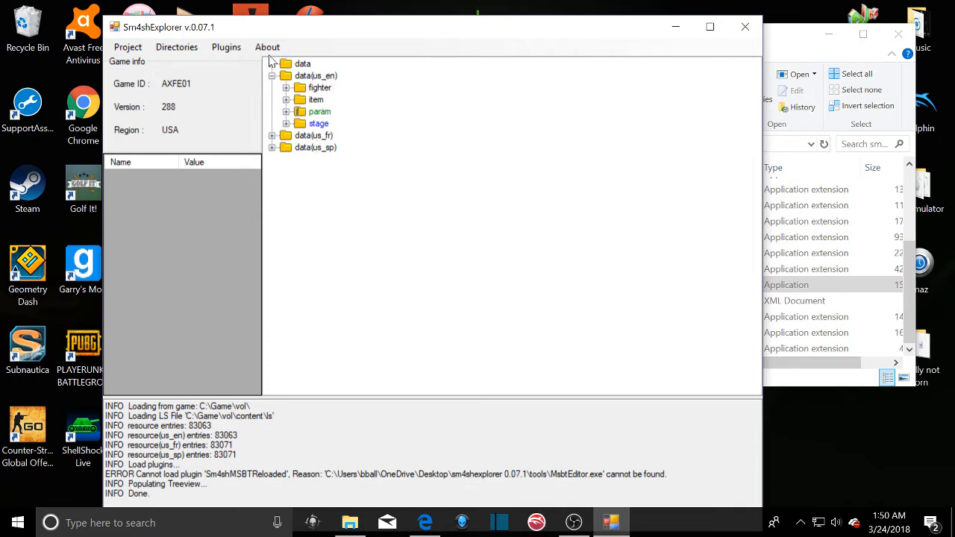
click(287, 112)
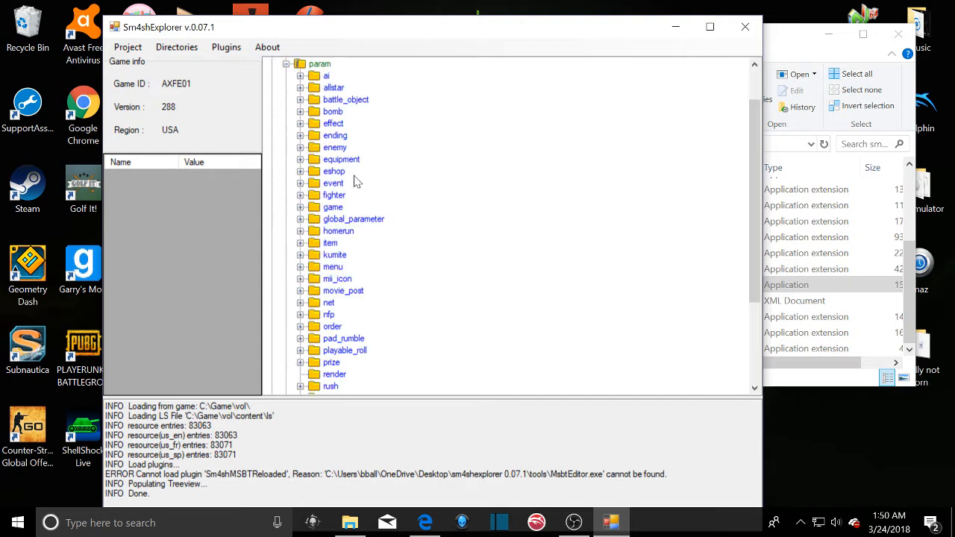
scroll(333, 195, down, 5)
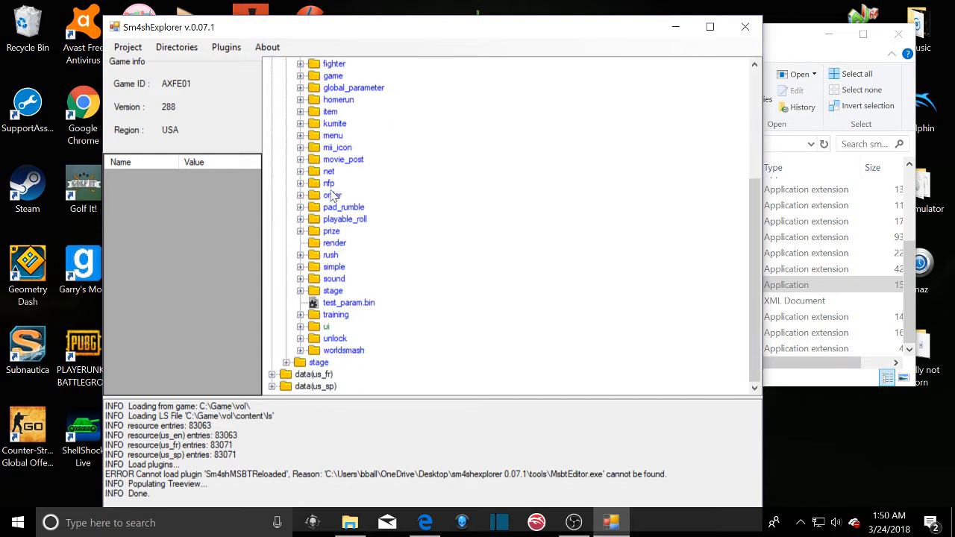
click(300, 326)
scroll(347, 302, down, 5)
scroll(347, 299, up, 20)
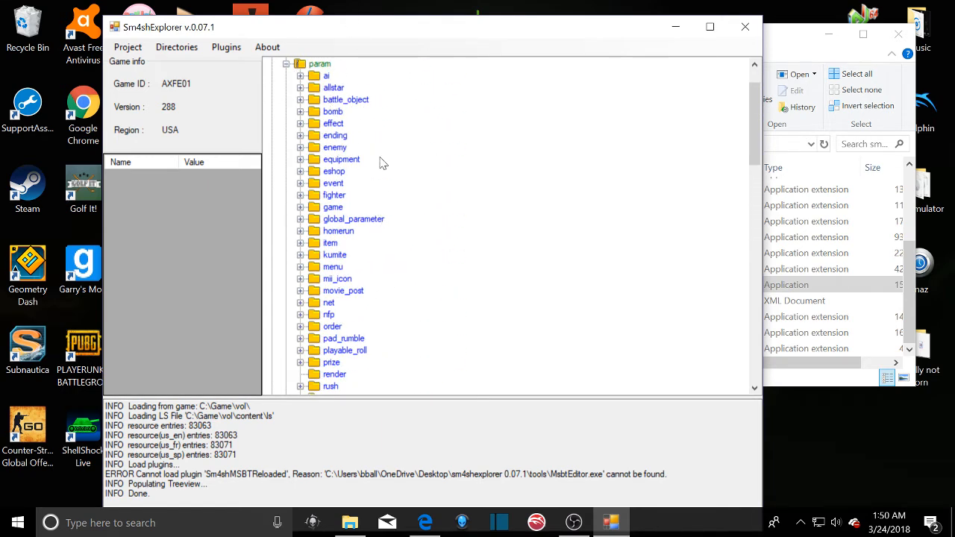
scroll(326, 238, up, 1)
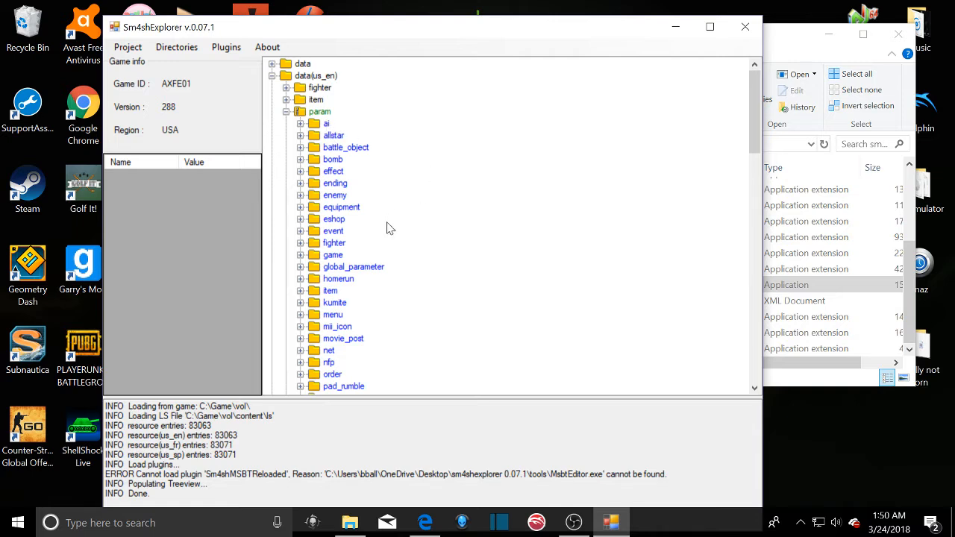
- Find ui_sound_db.bin among the files of the param/ui folder and open it in the Sm4shMusic editor
scroll(358, 284, down, 9)
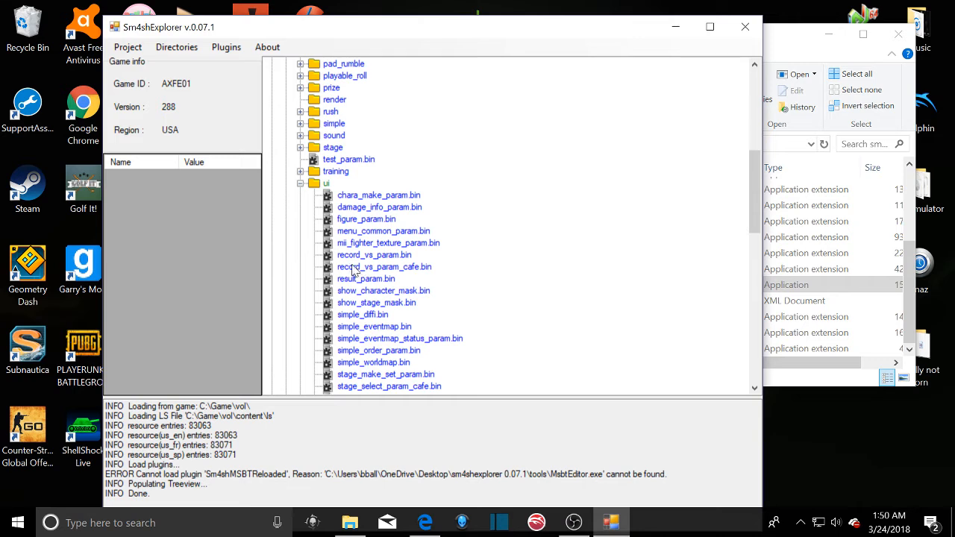
scroll(340, 271, down, 4)
scroll(351, 258, down, 4)
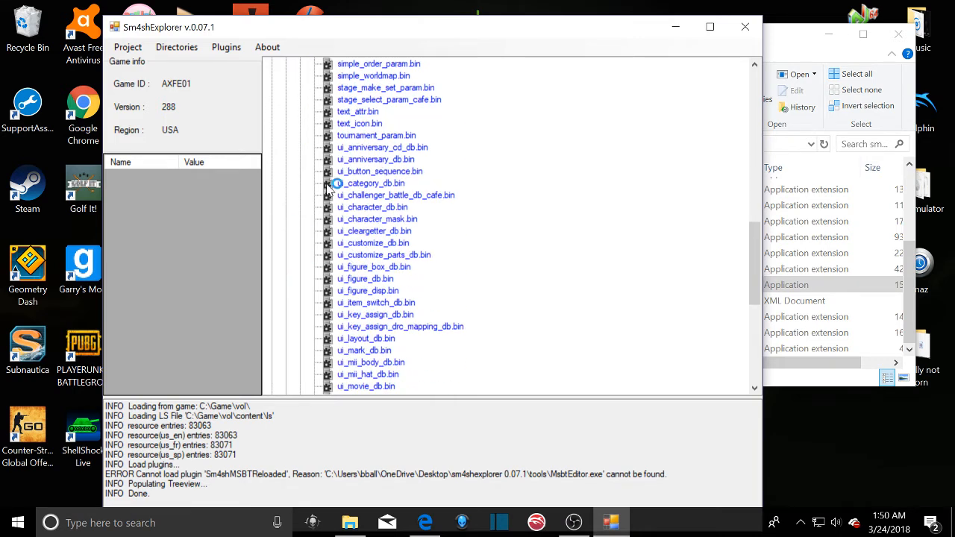
scroll(359, 209, down, 6)
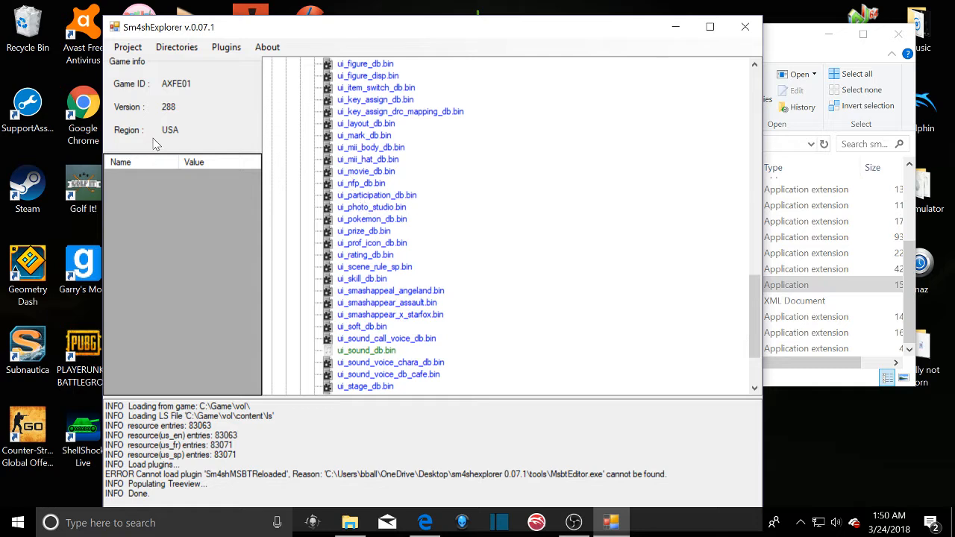
scroll(401, 248, up, 20)
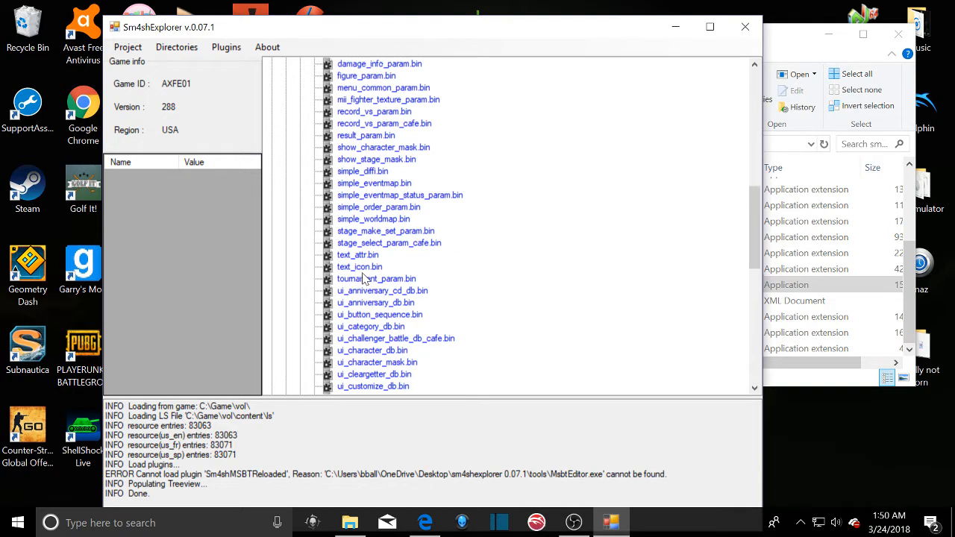
scroll(351, 270, up, 2)
scroll(336, 314, down, 2)
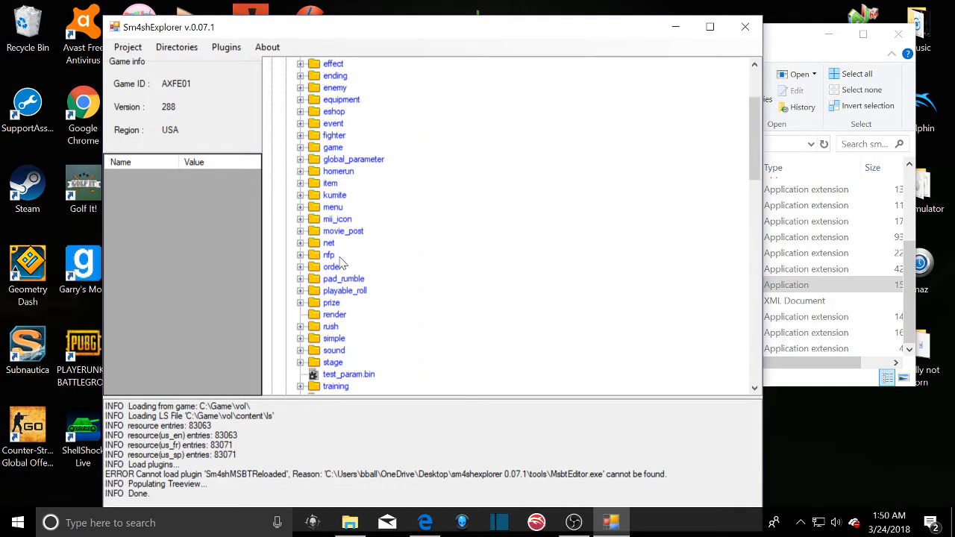
scroll(396, 317, down, 18)
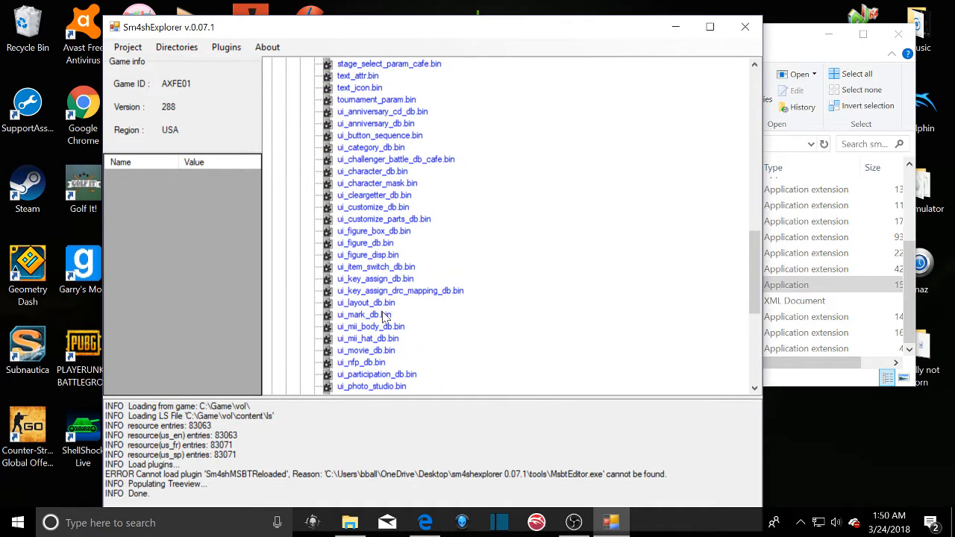
scroll(398, 321, down, 2)
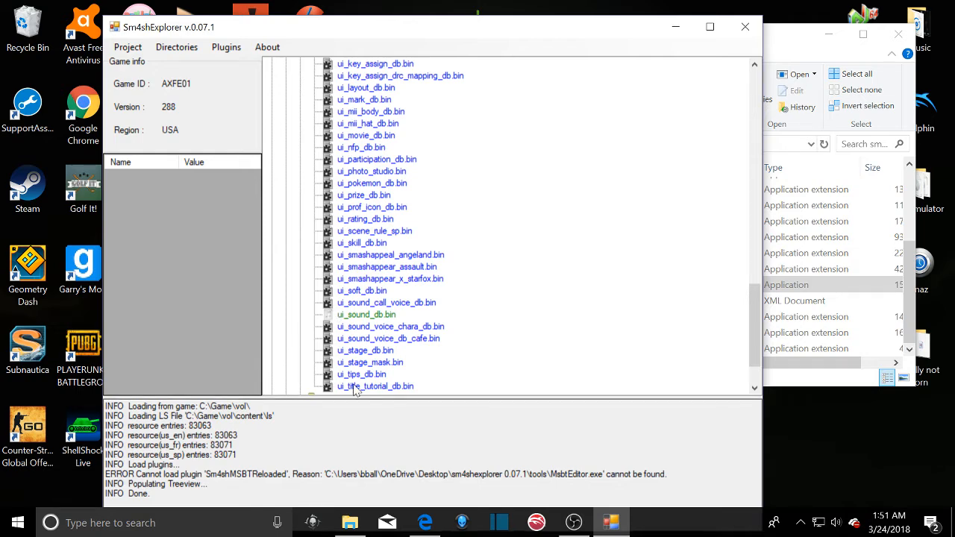
click(373, 315)
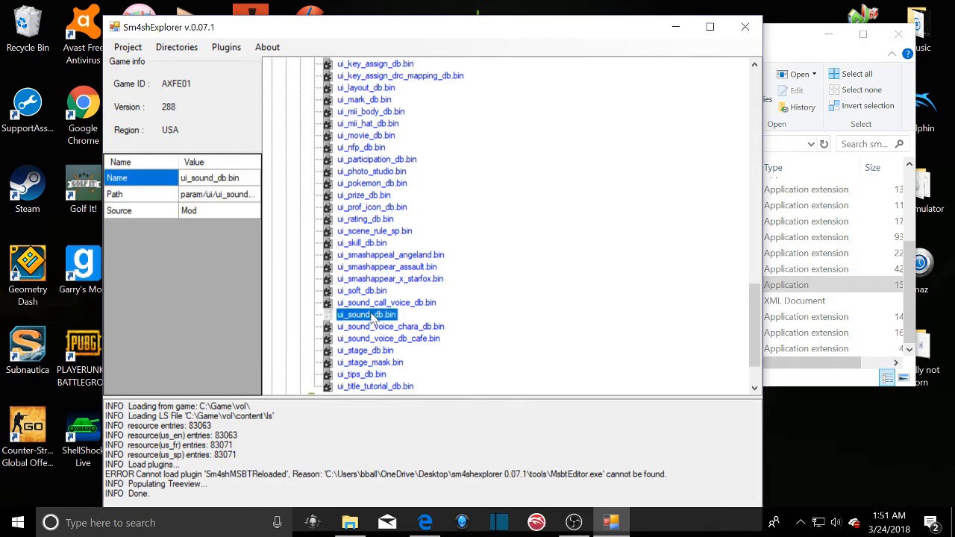
double_click(373, 315)
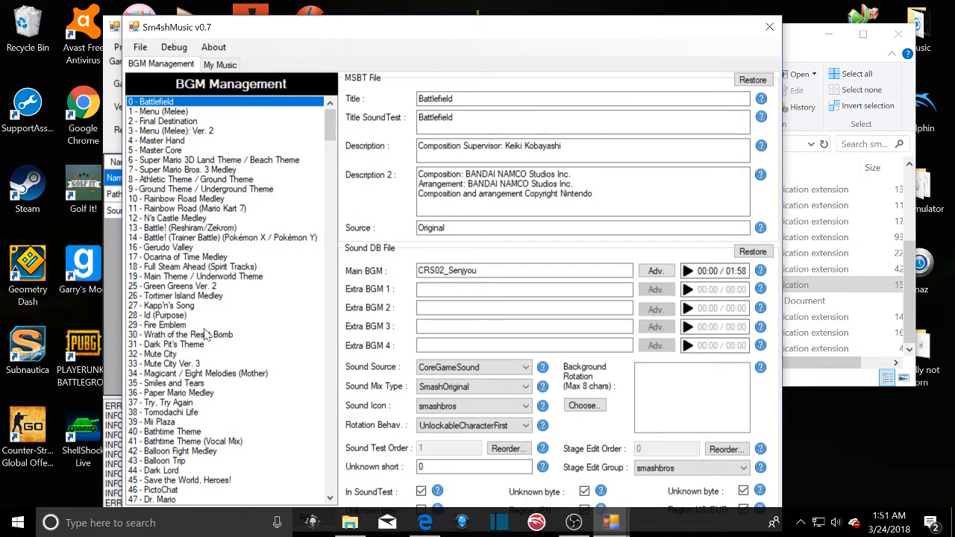
- Look through the BGM Management song list to its last entries, with the window moved slightly up so the list's controls show
scroll(239, 254, down, 20)
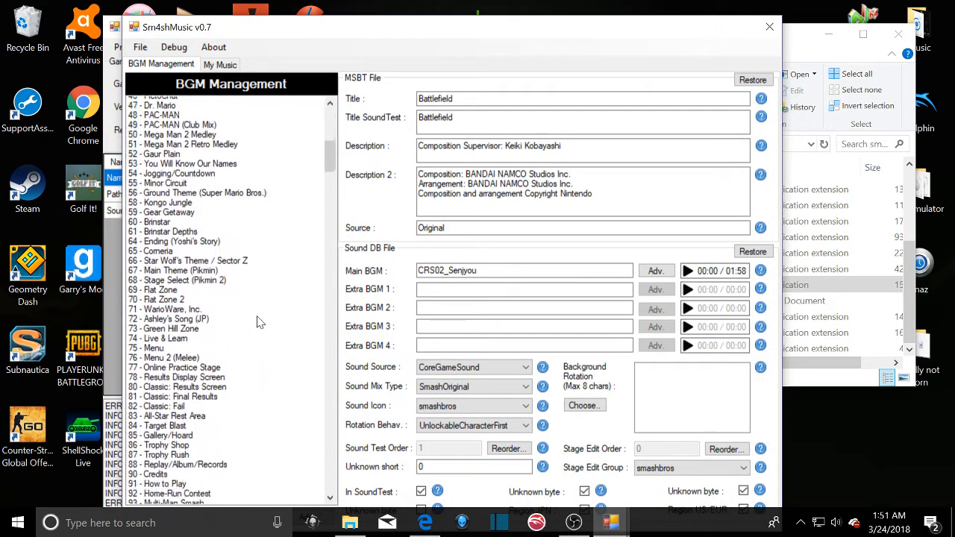
drag(326, 183, 329, 478)
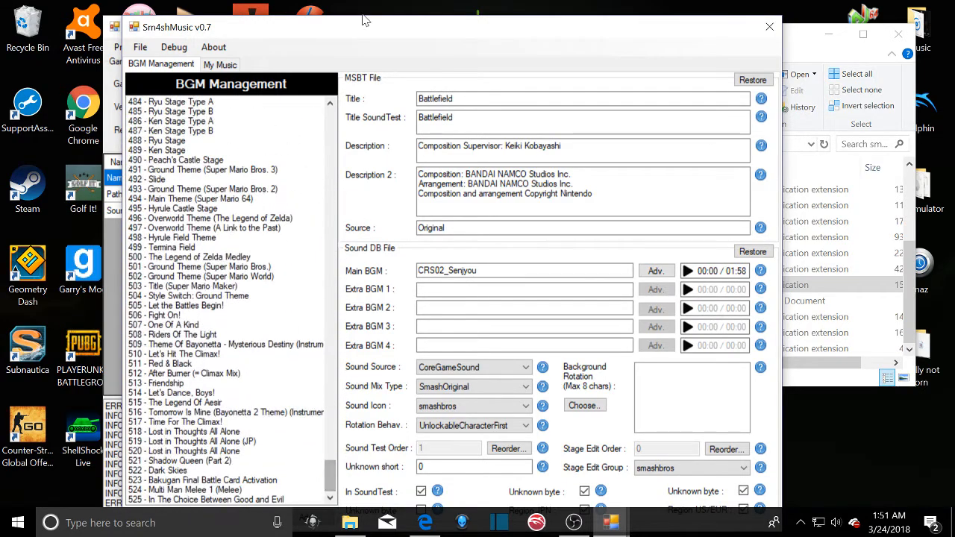
drag(383, 23, 385, 9)
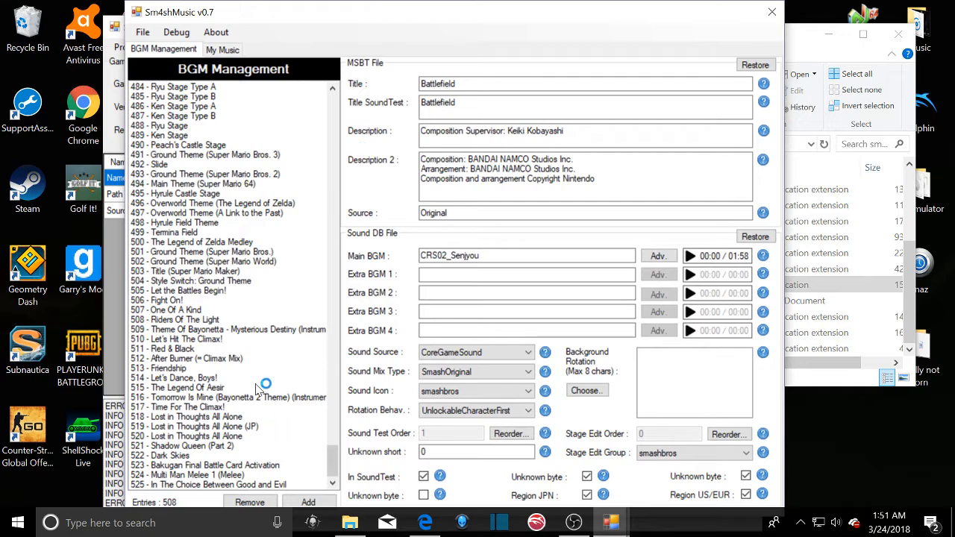
scroll(244, 341, up, 5)
scroll(213, 344, down, 5)
scroll(212, 284, up, 9)
scroll(213, 270, up, 20)
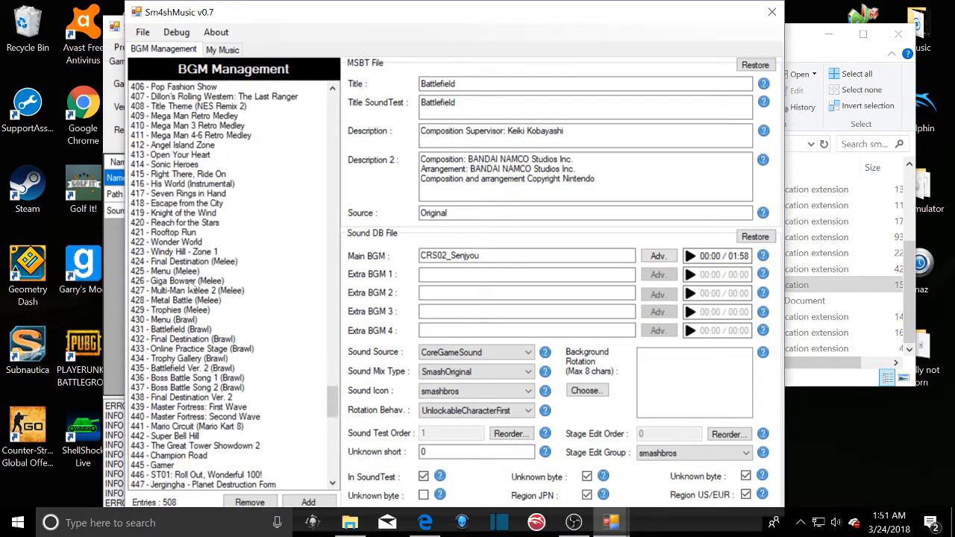
scroll(193, 312, up, 20)
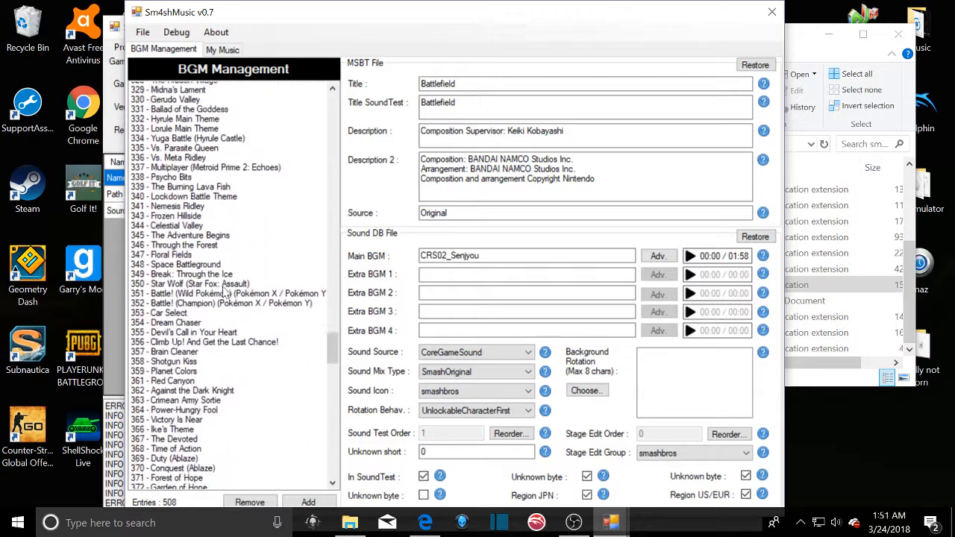
scroll(232, 270, down, 11)
scroll(232, 270, down, 20)
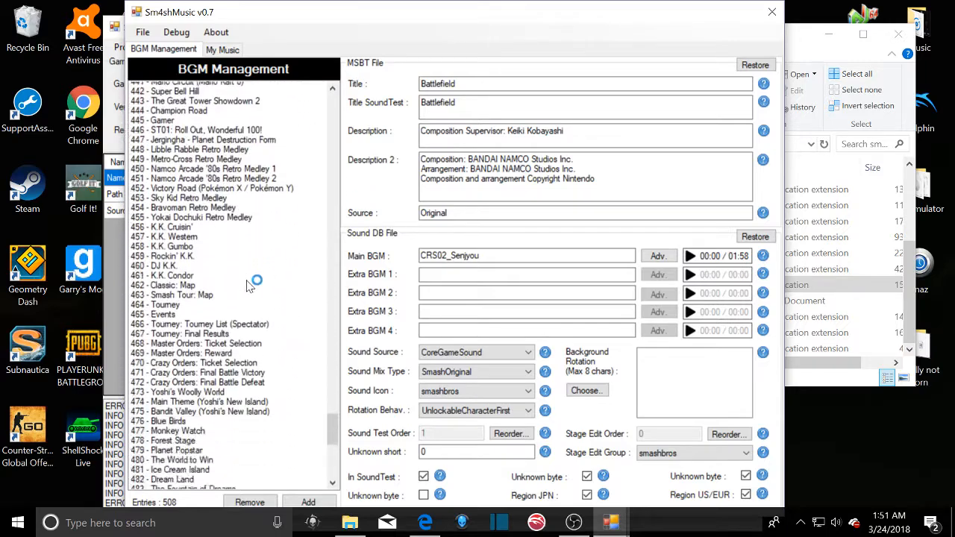
scroll(292, 291, down, 1)
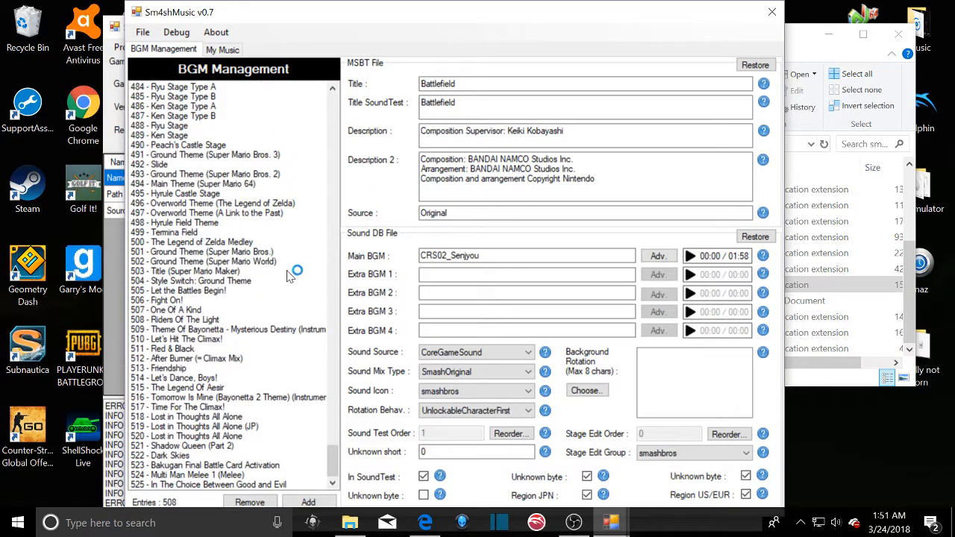
- Add eight blank song entries to the BGM Management list
click(306, 504)
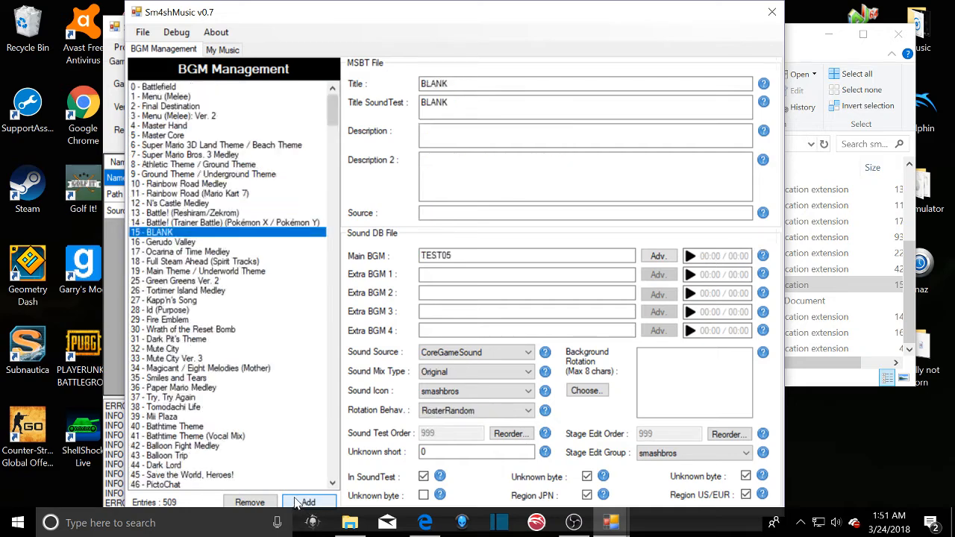
click(301, 504)
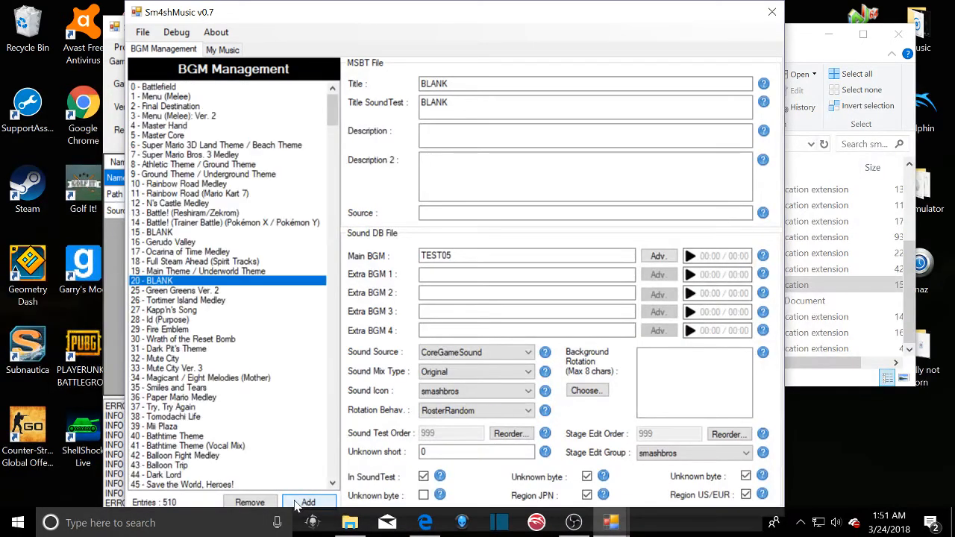
click(301, 503)
click(300, 504)
click(300, 503)
click(300, 503)
click(297, 502)
click(294, 501)
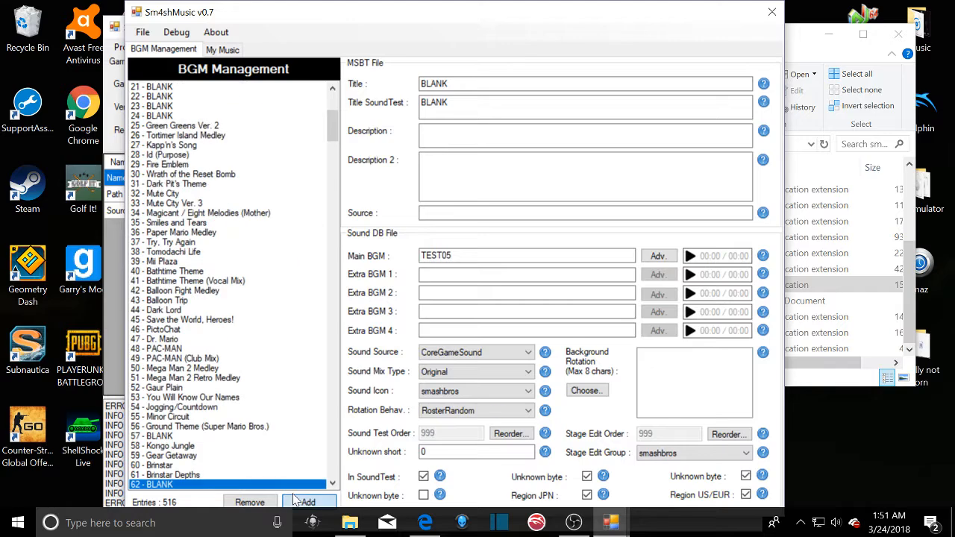
- Add eleven more blank song entries to the BGM Management list and clear the title of the last one, number 526
click(294, 501)
click(293, 502)
click(292, 503)
click(293, 503)
click(292, 503)
click(292, 502)
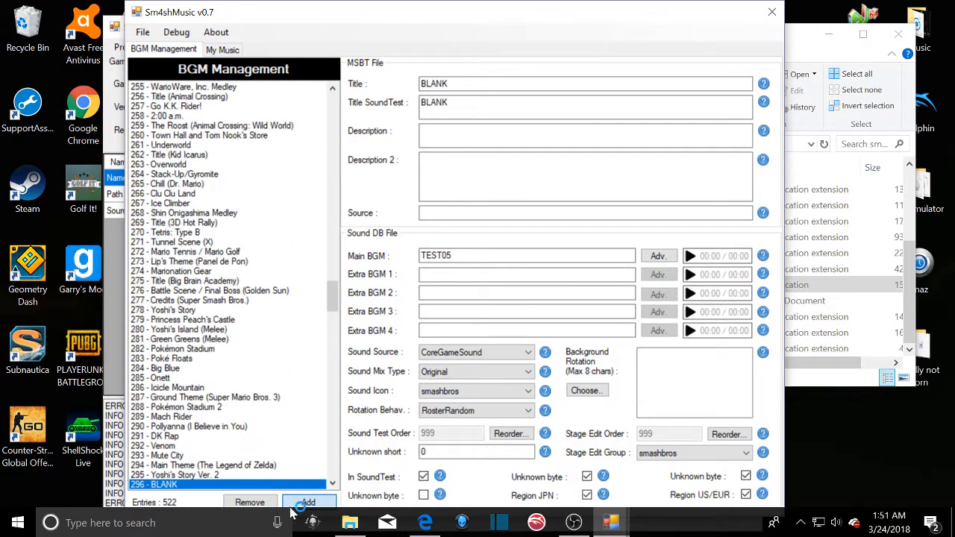
click(293, 503)
click(293, 505)
click(294, 505)
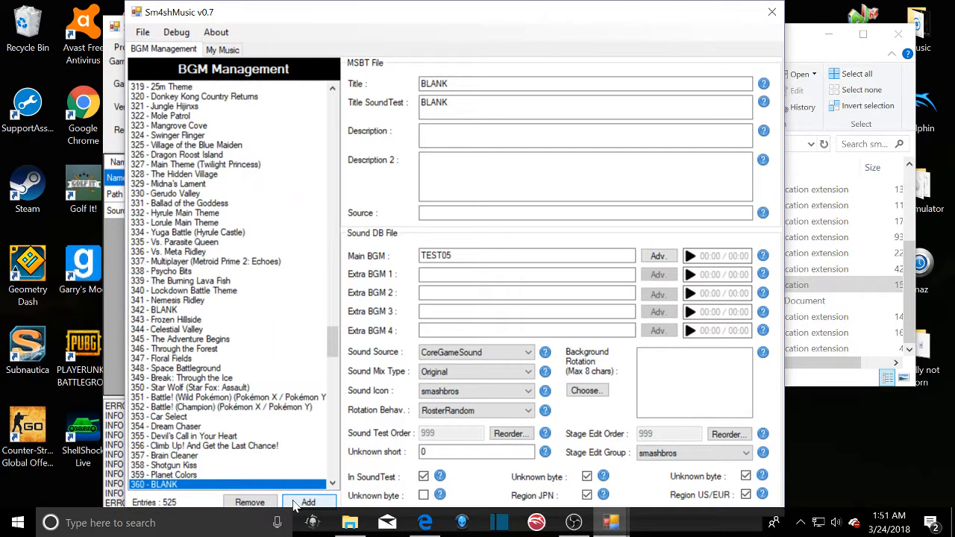
click(292, 505)
click(292, 504)
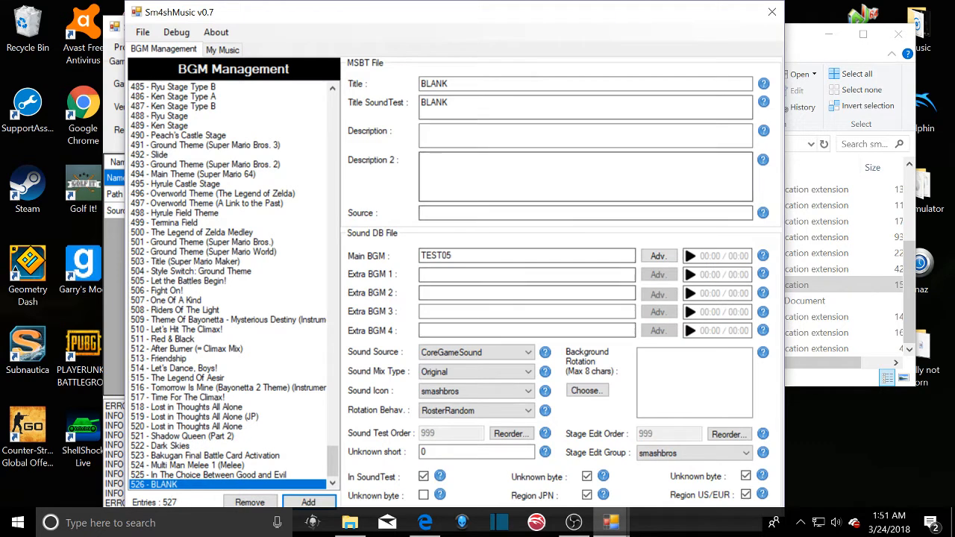
drag(486, 83, 418, 84)
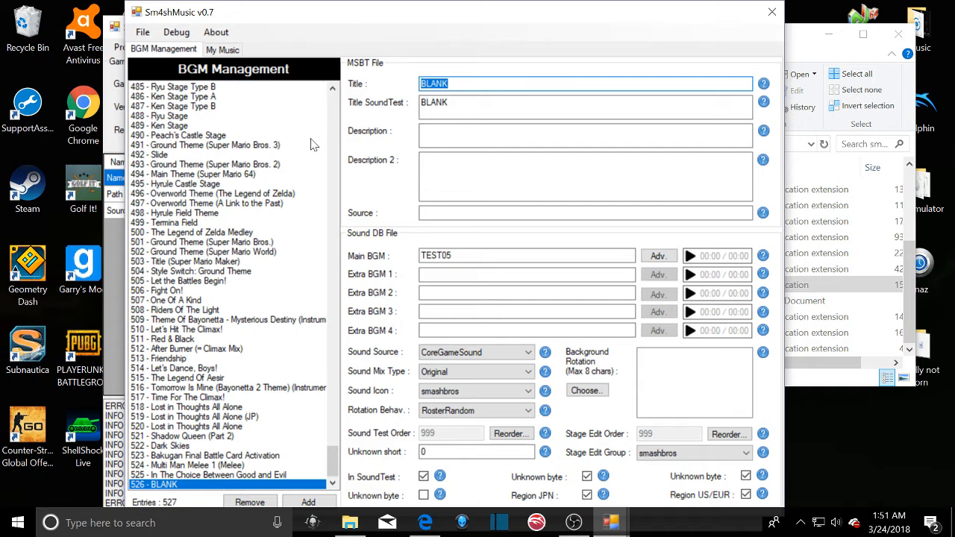
key(BackSpace)
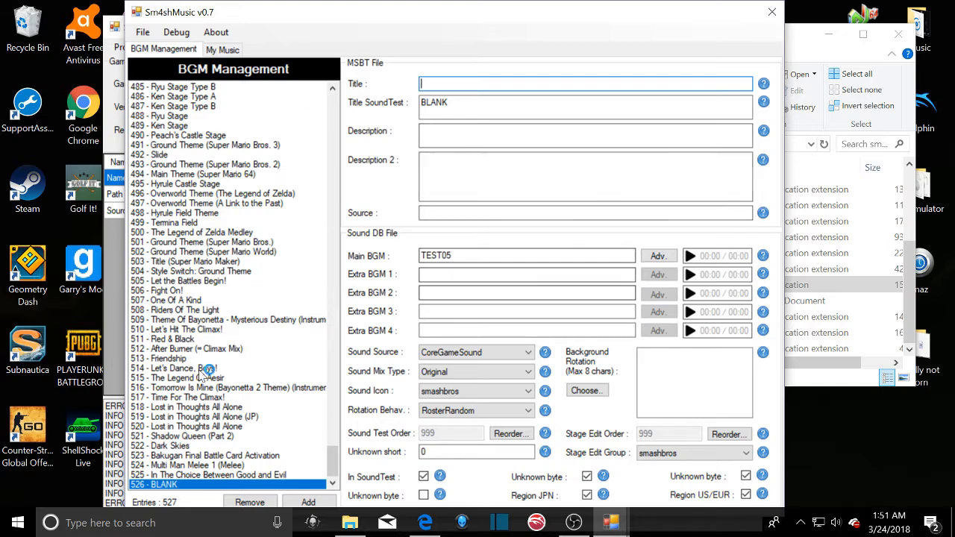
- Switch to the Smash Custom Music game list in Edge, look through it and highlight the site's address, smashcustommusic.com
click(436, 528)
scroll(351, 398, up, 6)
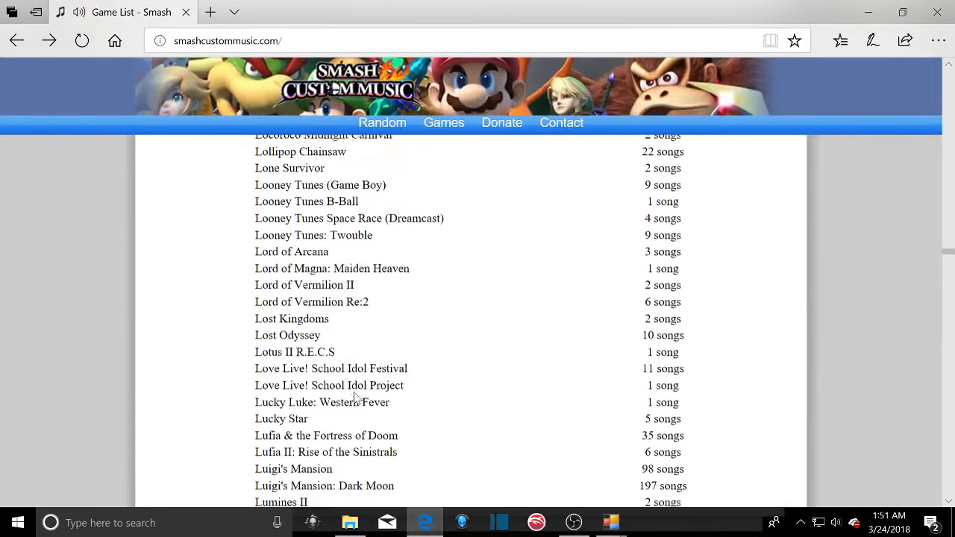
scroll(356, 398, up, 15)
scroll(253, 248, up, 10)
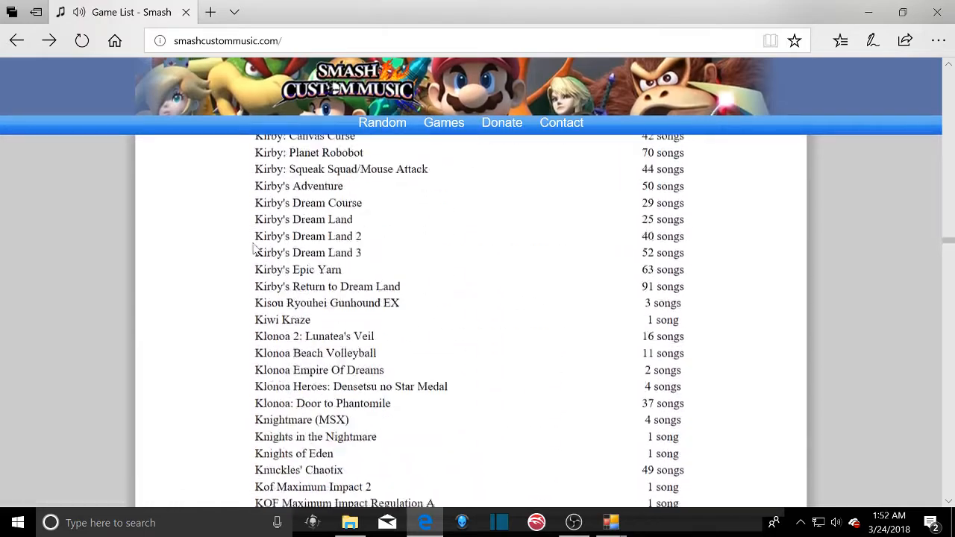
scroll(254, 249, up, 15)
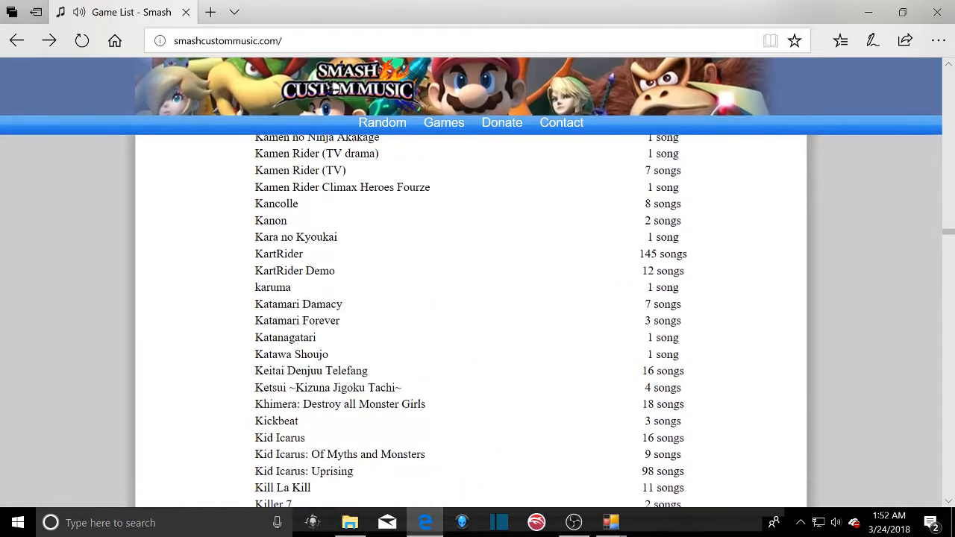
click(282, 41)
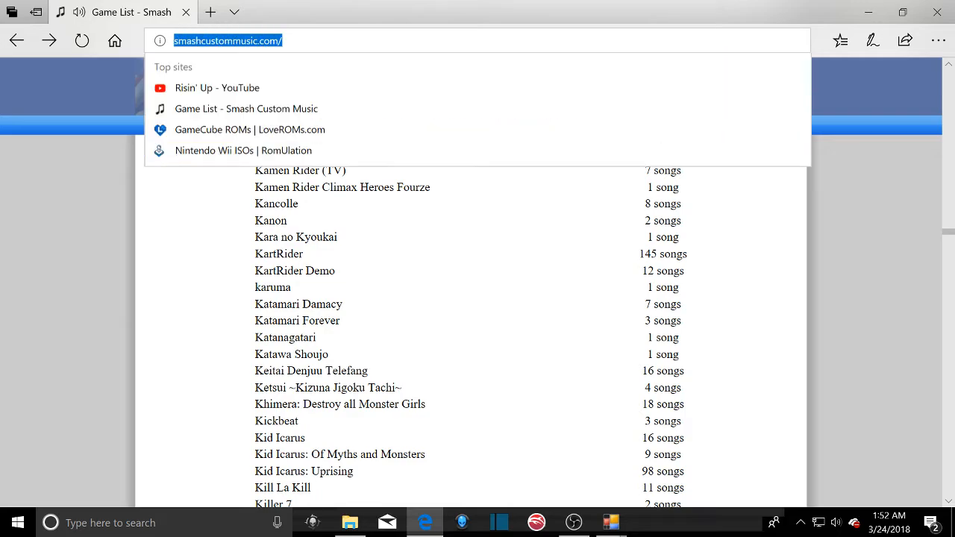
drag(282, 40, 241, 41)
click(40, 171)
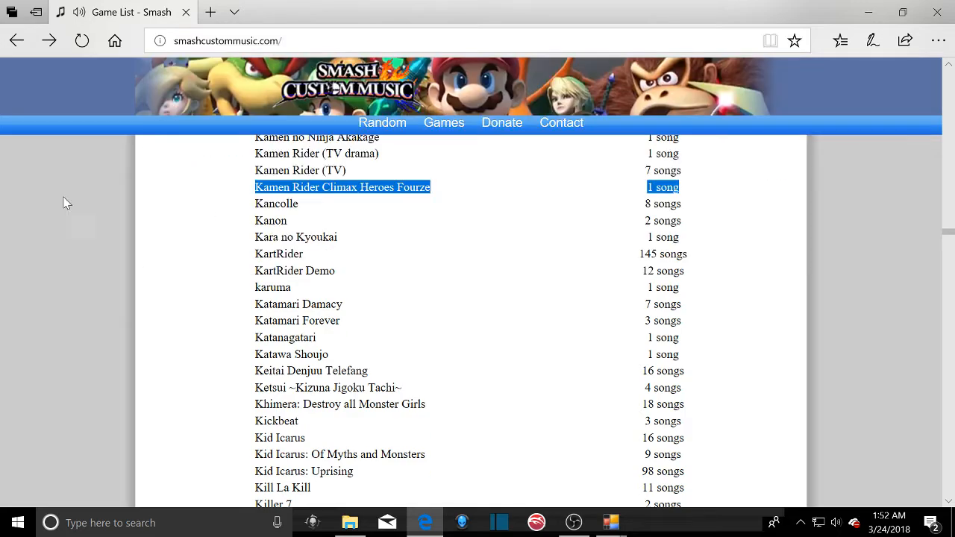
- Find James Bond: The Duel in the game list and open its music page
scroll(450, 258, down, 4)
scroll(172, 337, up, 4)
scroll(352, 326, up, 8)
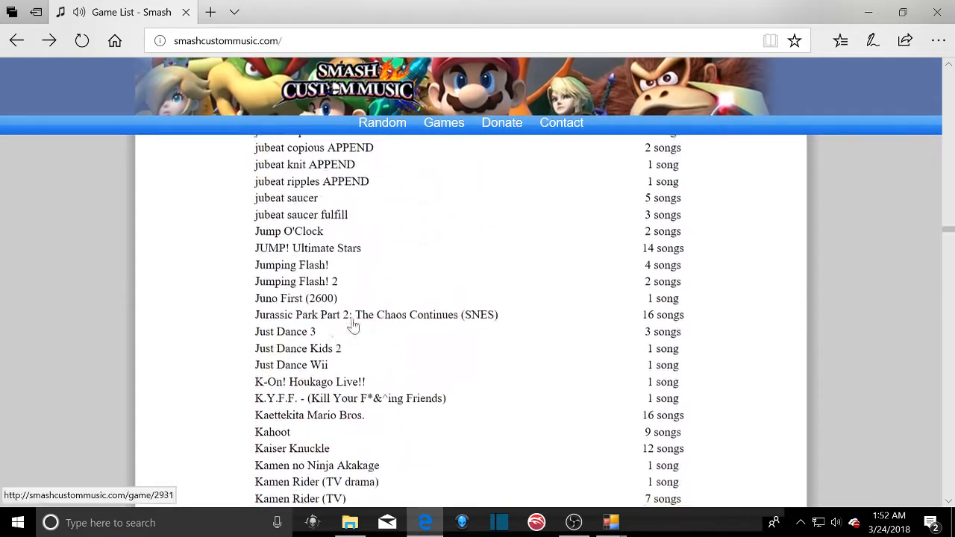
scroll(198, 283, down, 4)
scroll(287, 286, up, 1)
scroll(286, 283, up, 3)
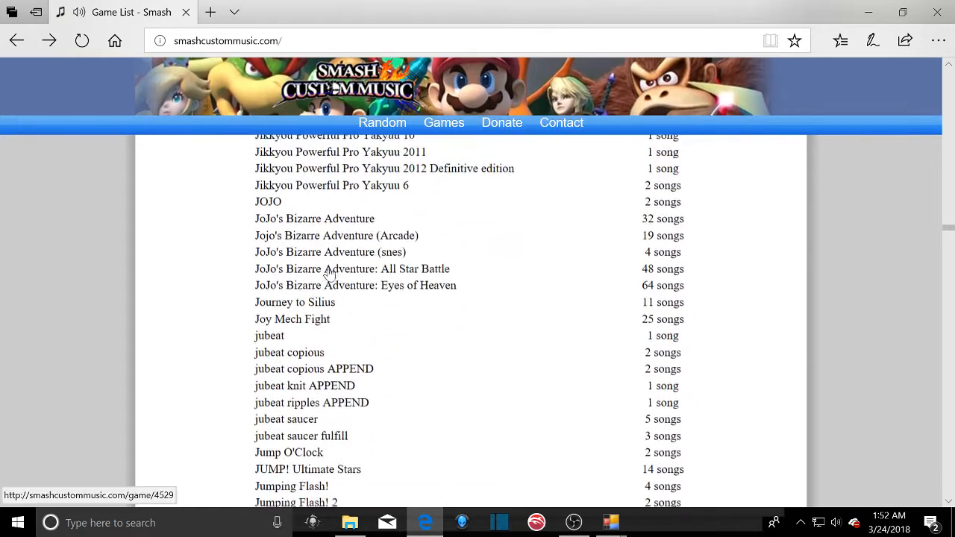
scroll(384, 288, up, 5)
scroll(322, 254, up, 1)
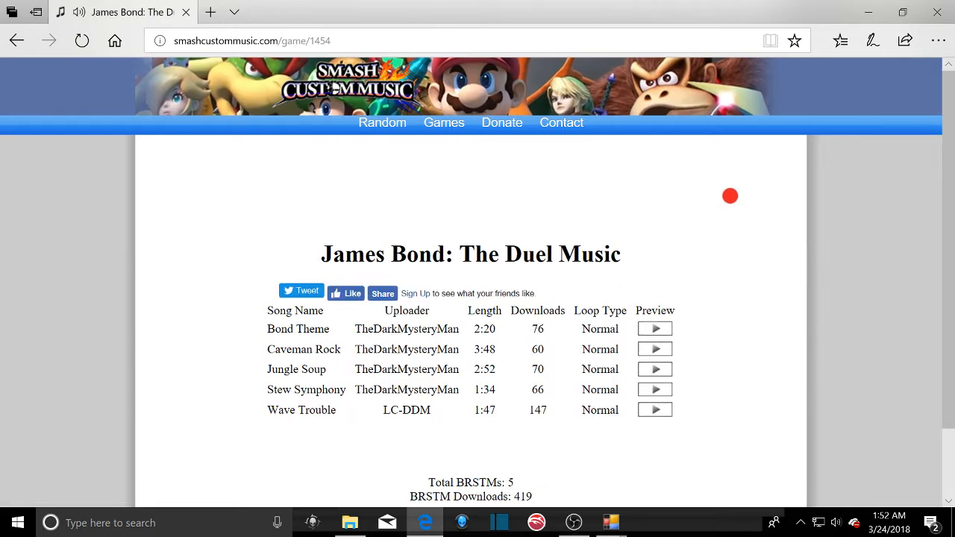
- Open the Bond Theme song and set its download template to Super Smash Bros. for Wii U, W02 - Rainbow Cruise (Melee)
click(298, 329)
scroll(612, 193, down, 3)
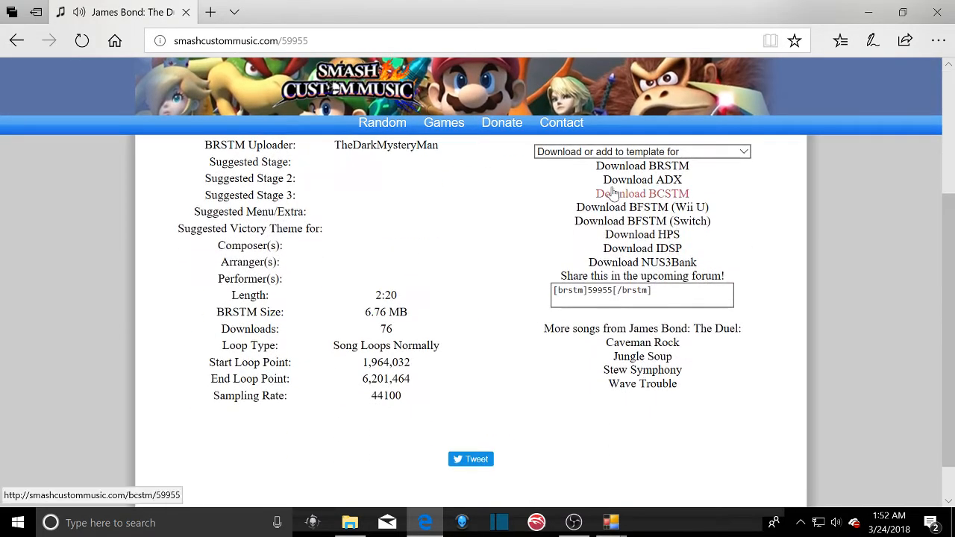
click(615, 151)
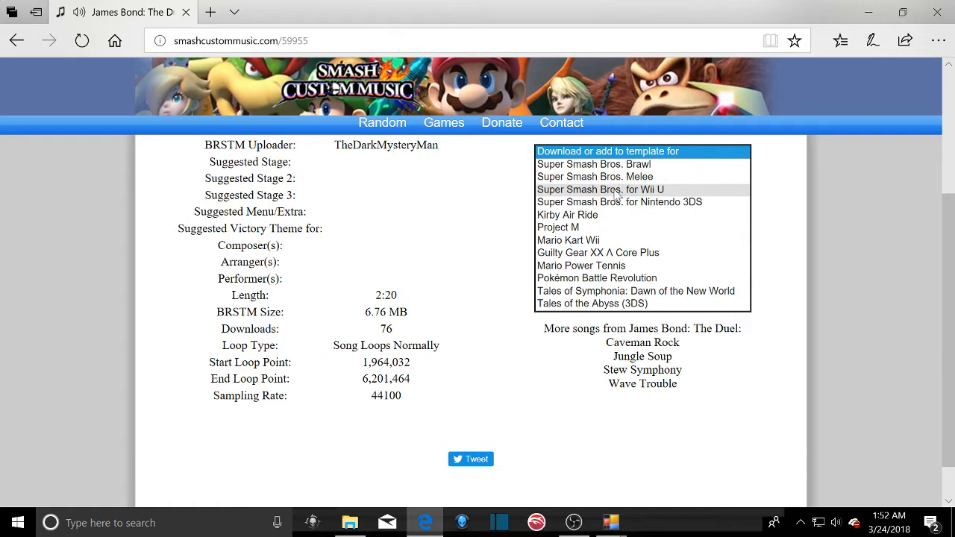
click(616, 191)
click(597, 159)
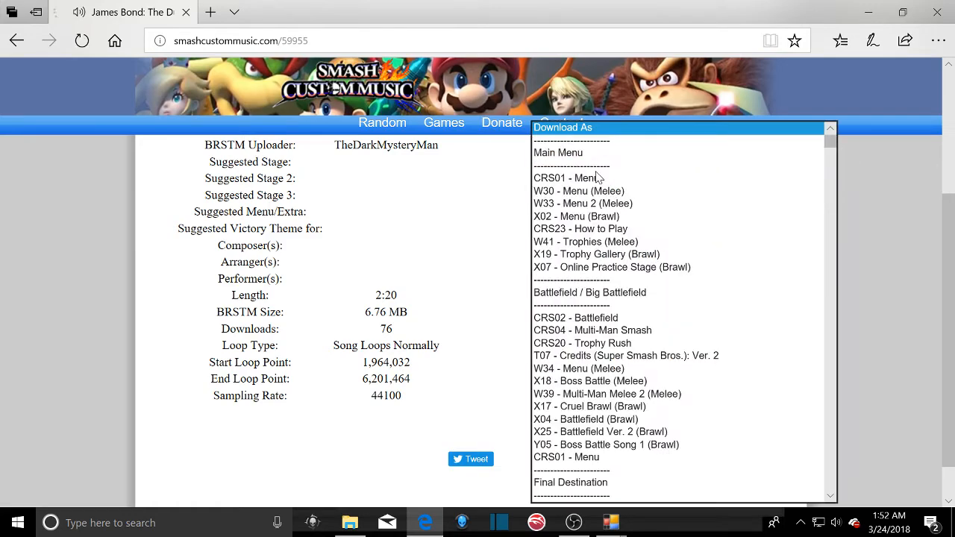
scroll(624, 359, down, 15)
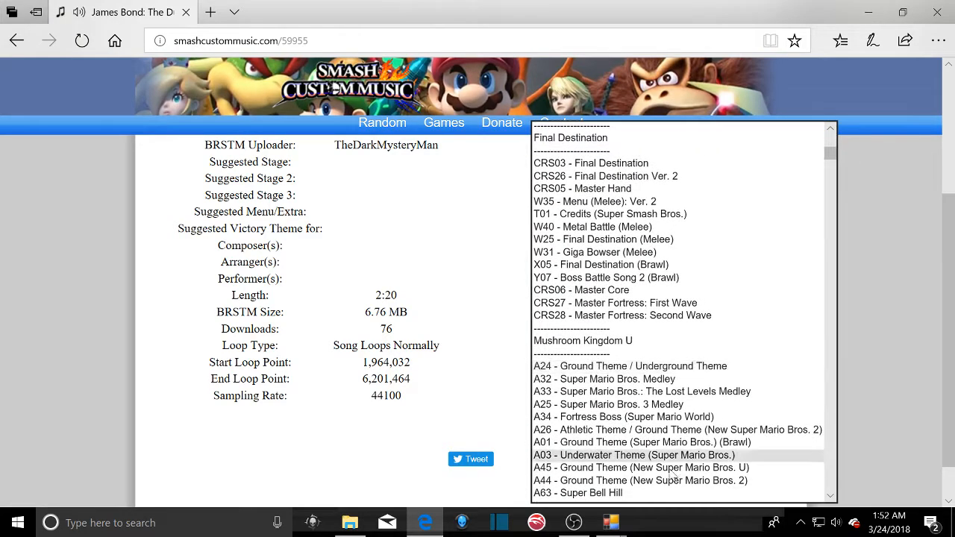
click(608, 457)
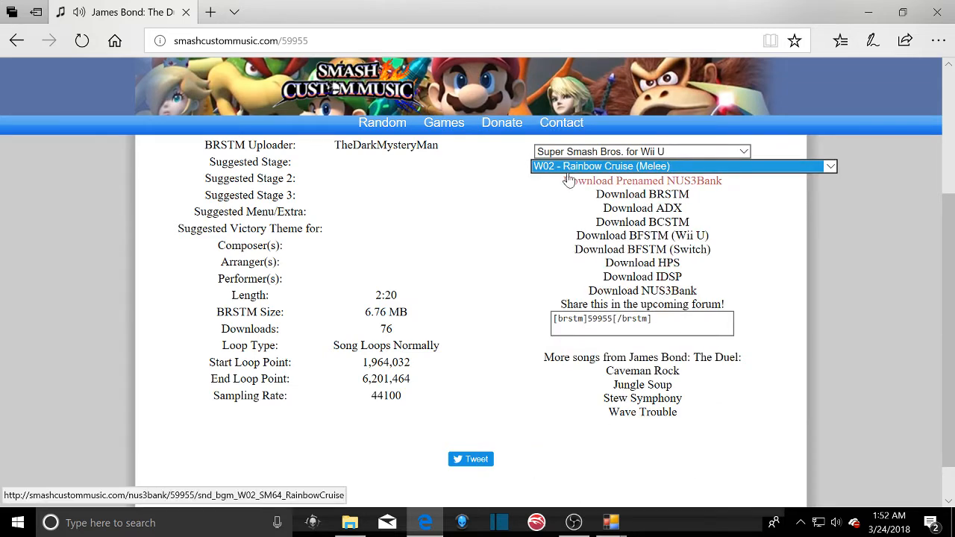
- Download the Bond Theme song as an unnamed NUS3Bank file
scroll(629, 218, down, 1)
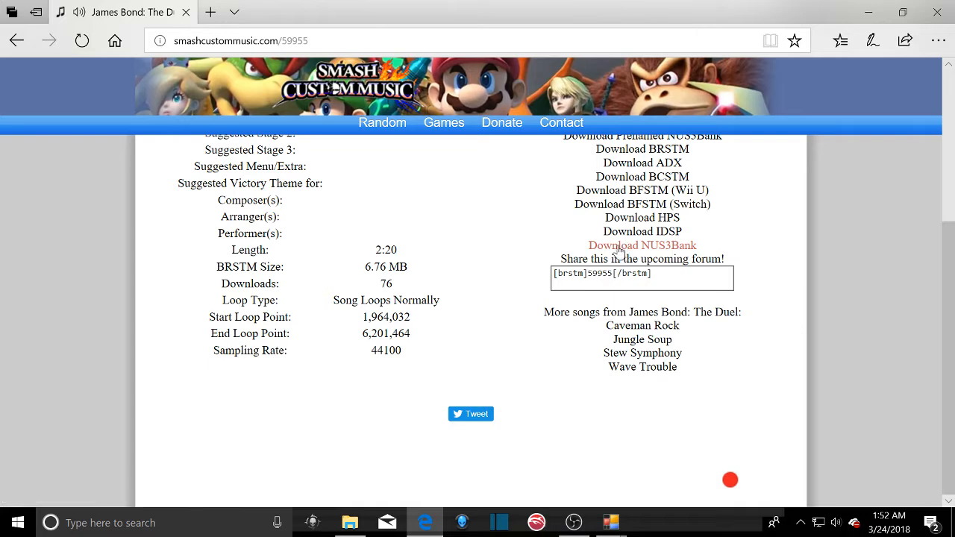
click(619, 249)
scroll(619, 249, up, 2)
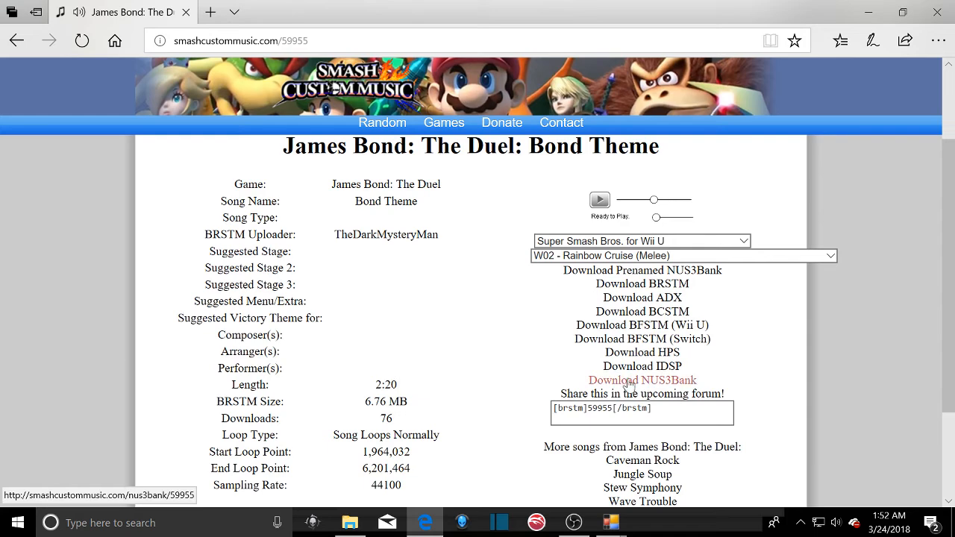
click(629, 382)
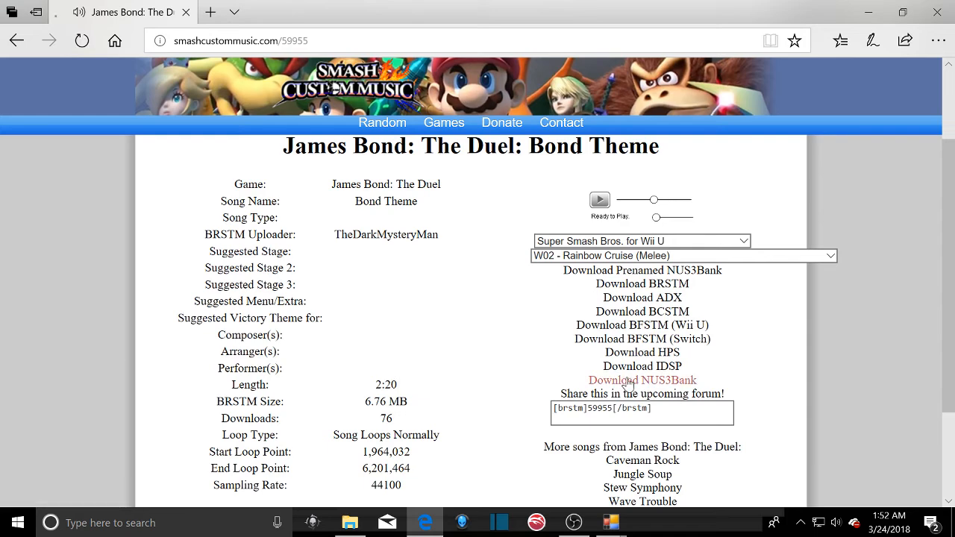
- Return to the full game list and open the music page of Crash Bandicoot: Wrath Of Cortex
click(18, 41)
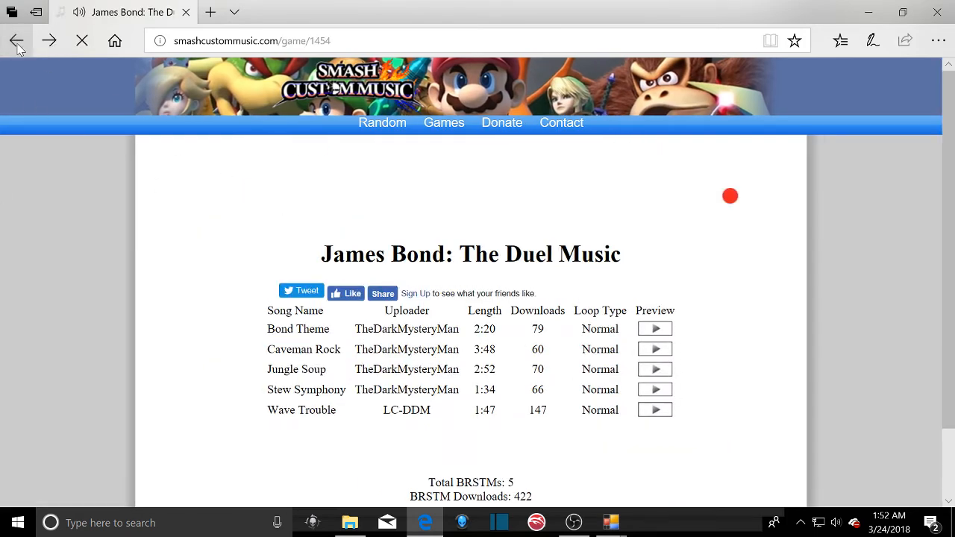
click(19, 46)
scroll(356, 271, down, 10)
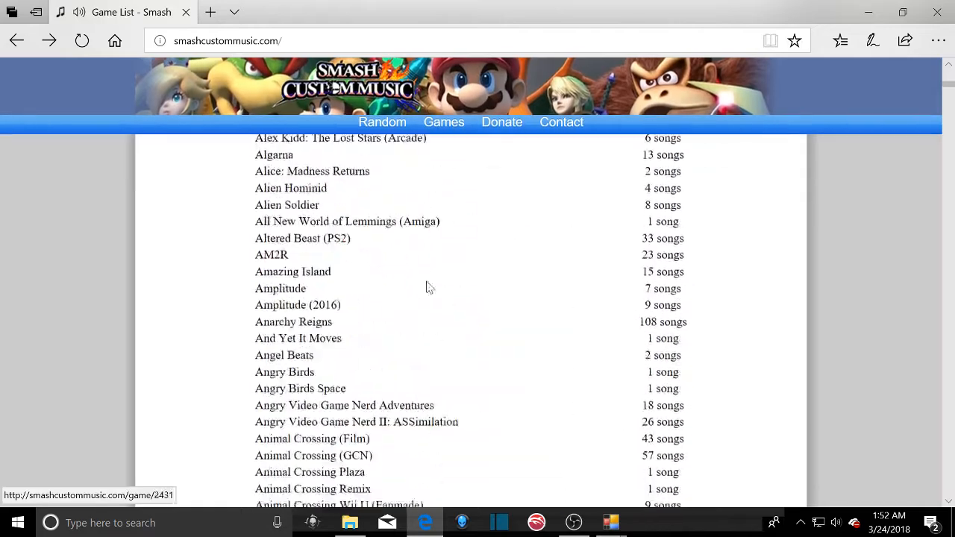
scroll(428, 288, down, 20)
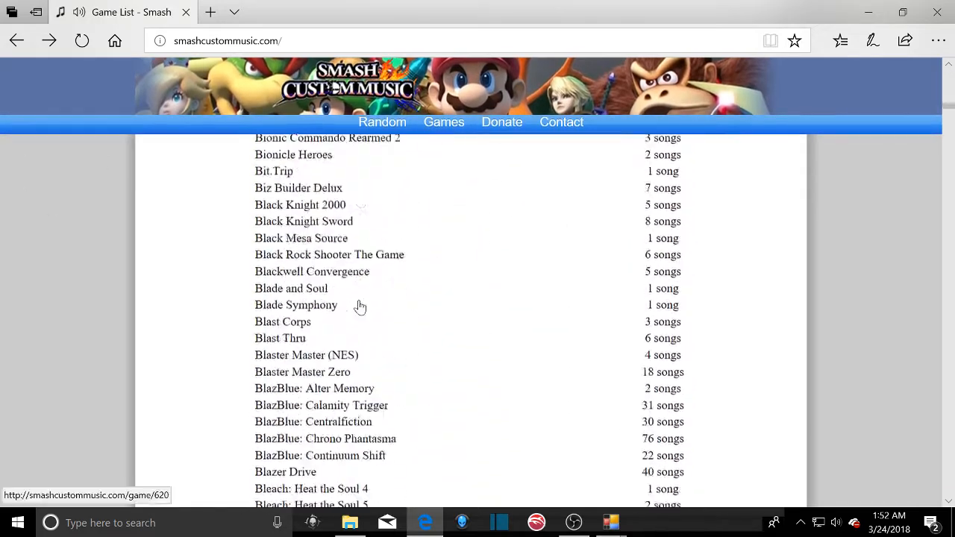
scroll(359, 307, down, 20)
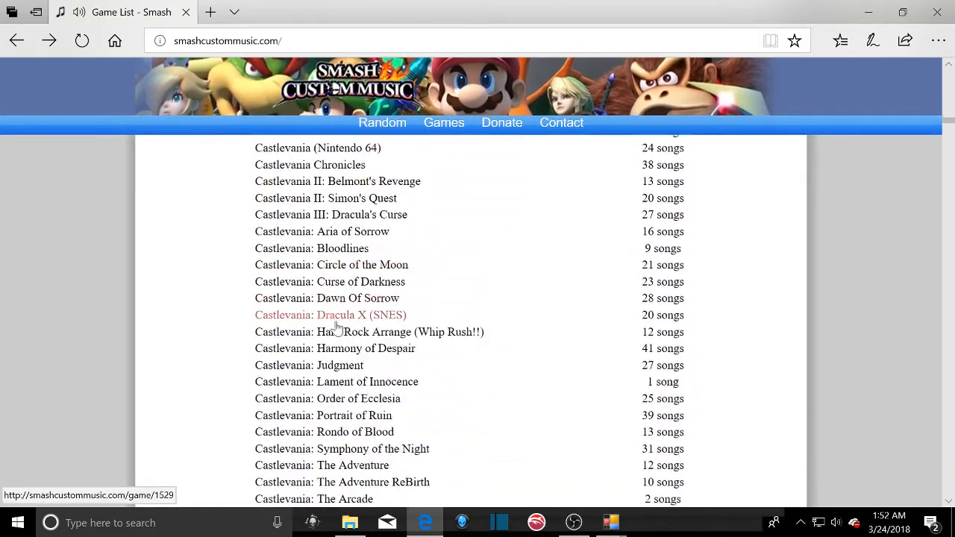
scroll(337, 328, down, 20)
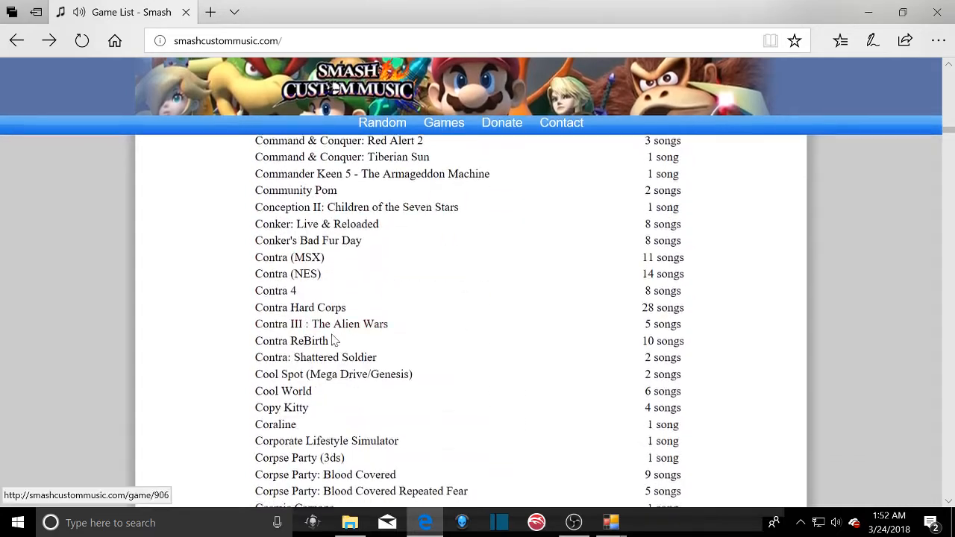
scroll(329, 347, down, 5)
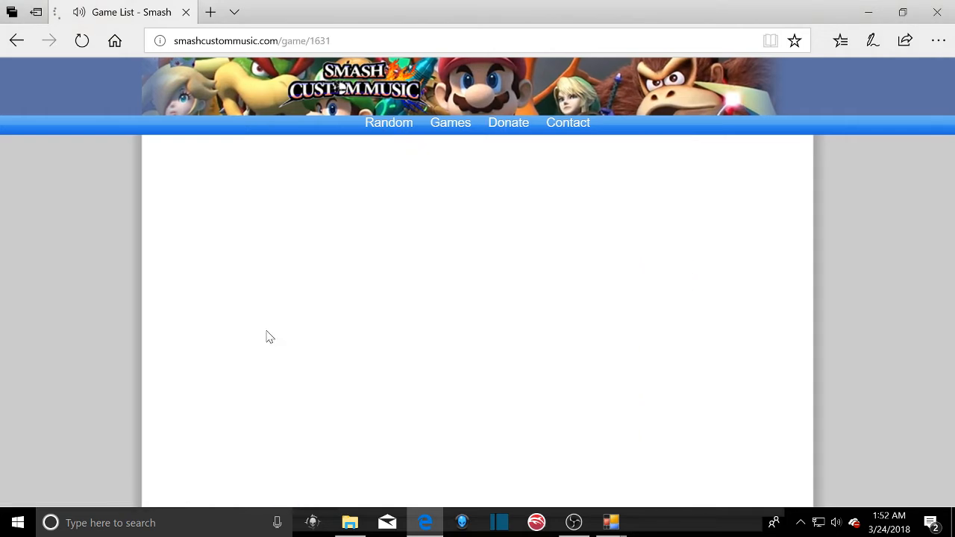
- Open the Crunch Time song and set its download template to Super Smash Bros. for Wii U, A25 - Super Mario Bros. 3 Medley
click(282, 268)
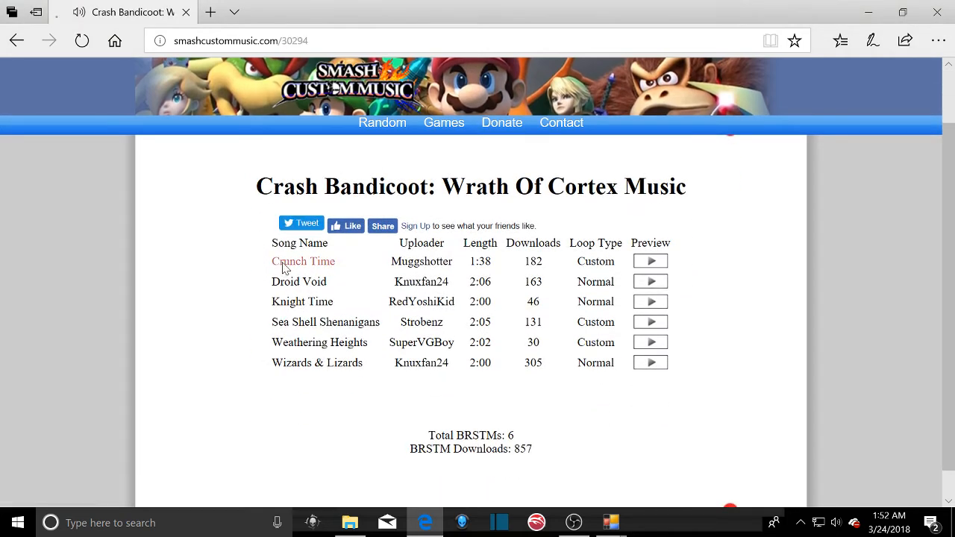
click(611, 358)
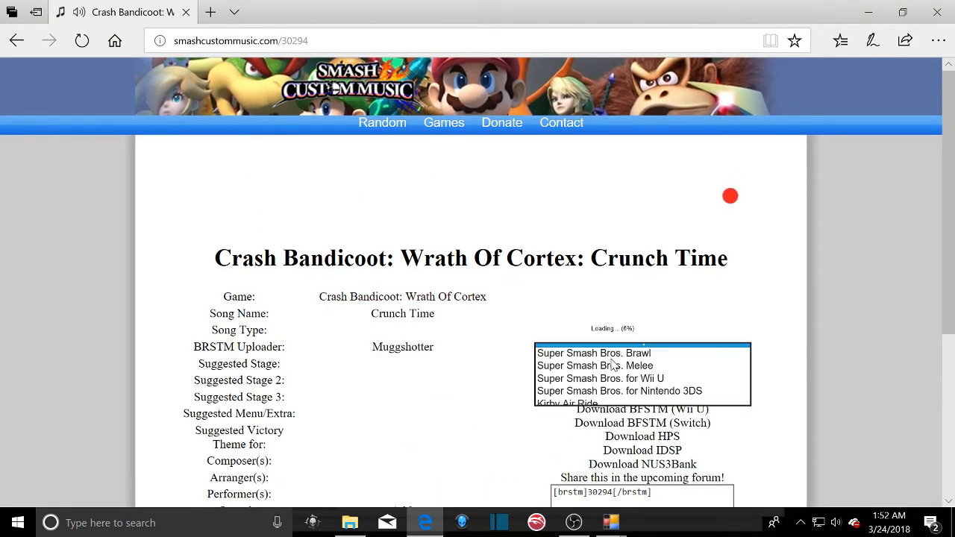
click(621, 379)
click(623, 377)
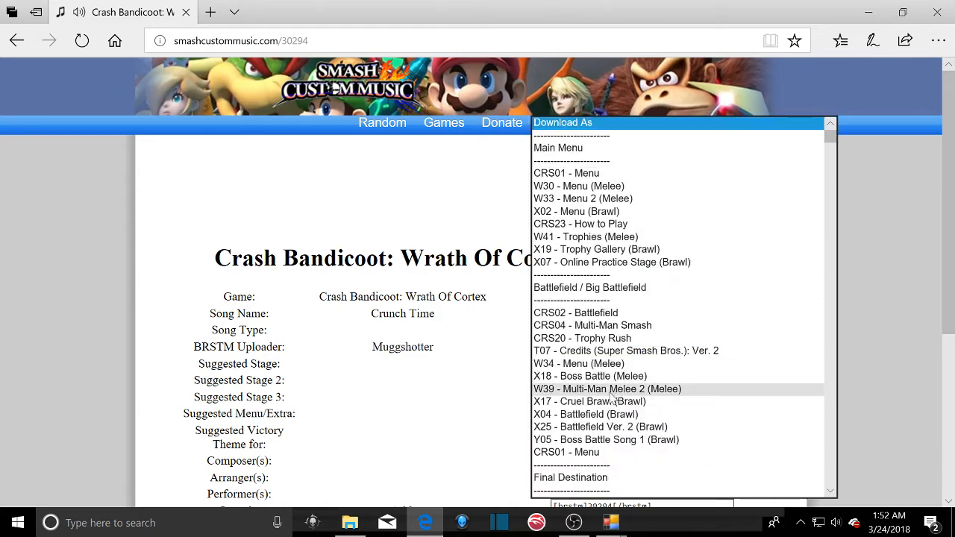
scroll(624, 385, down, 5)
click(626, 394)
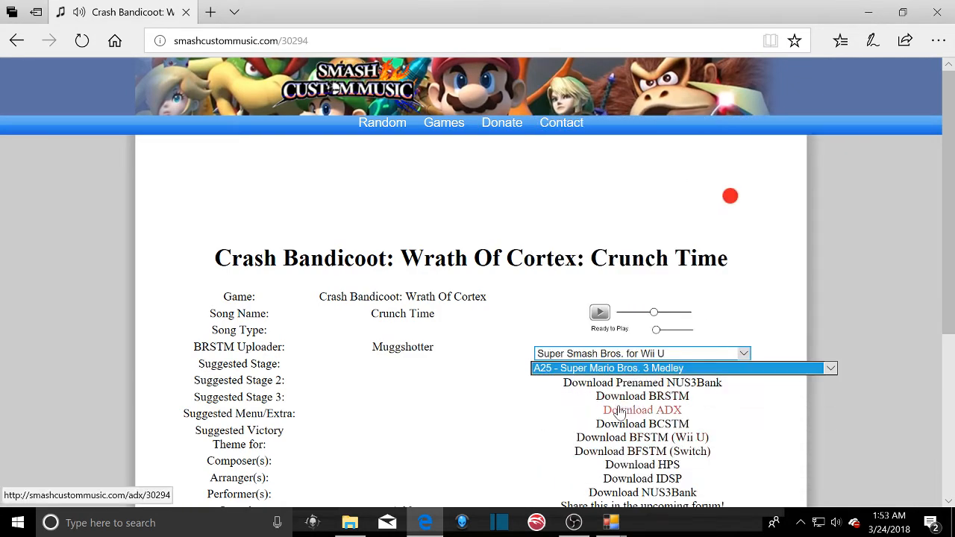
- Download the Crunch Time song as an unnamed NUS3Bank file
scroll(640, 407, down, 4)
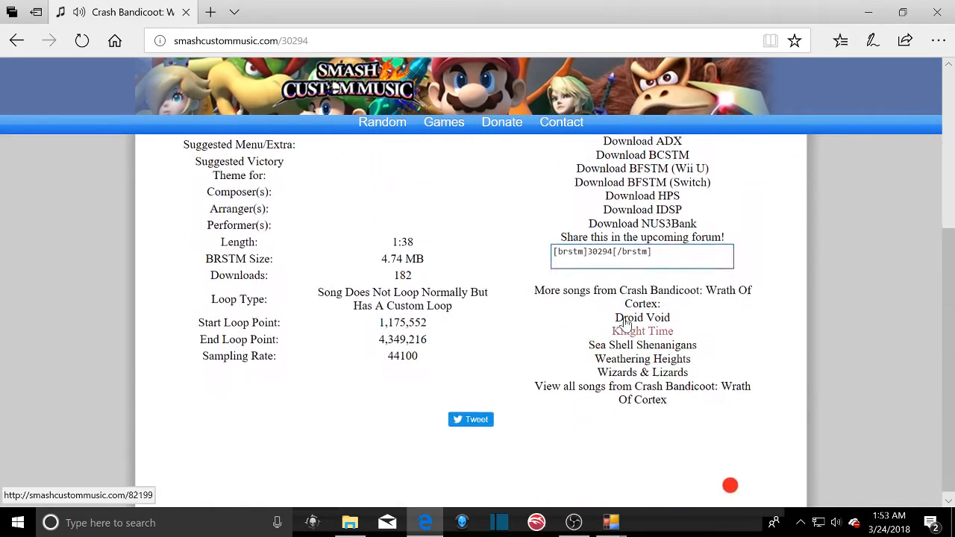
click(631, 229)
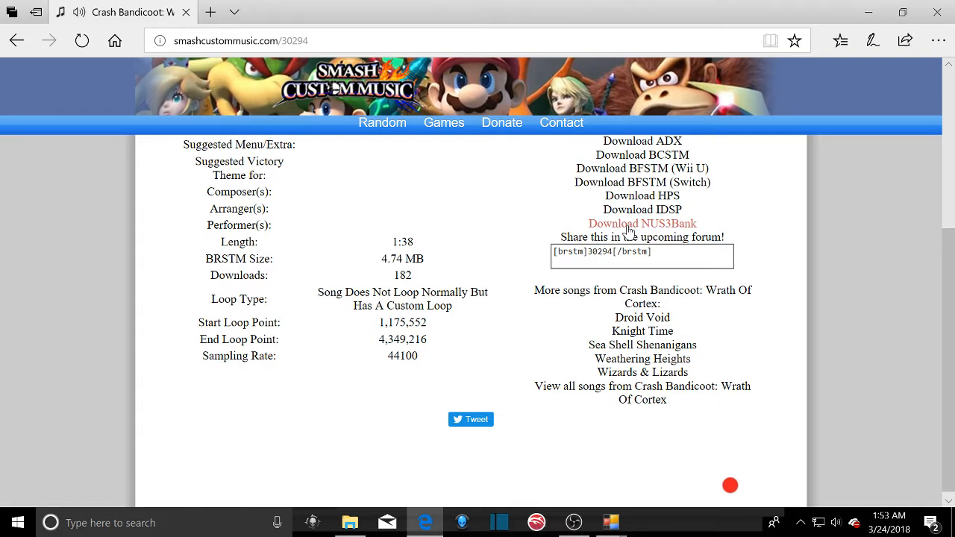
right_click(628, 227)
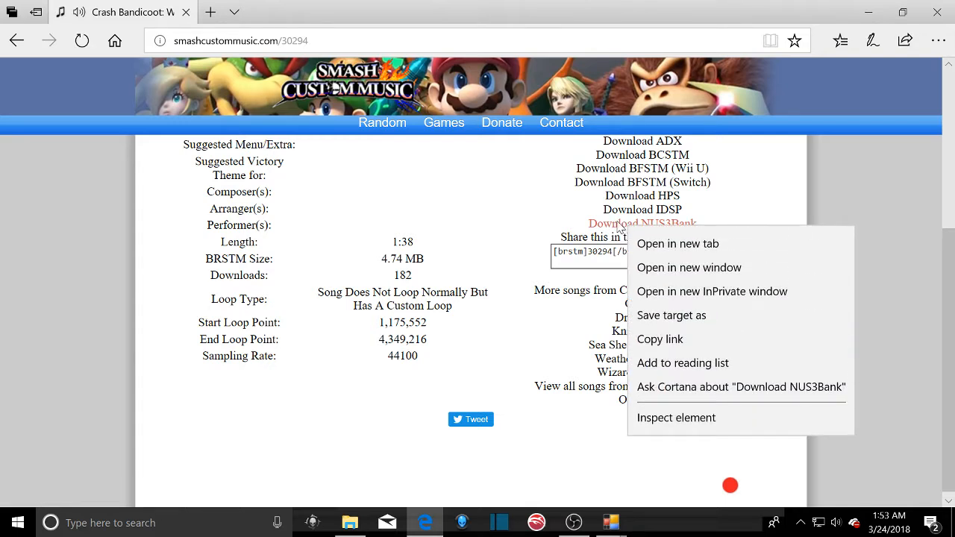
click(609, 226)
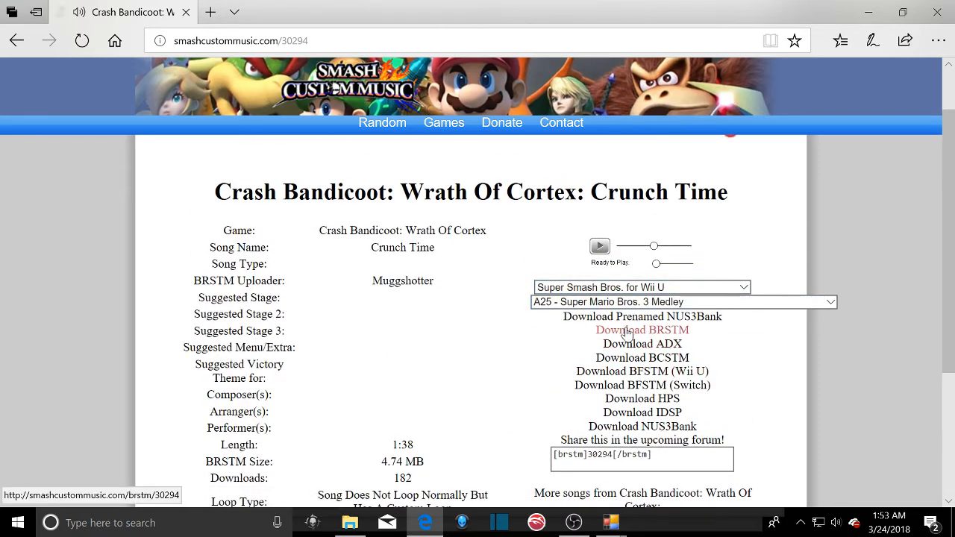
- Close the Crunch Time song page and return to the Sm4shMusic window
click(627, 334)
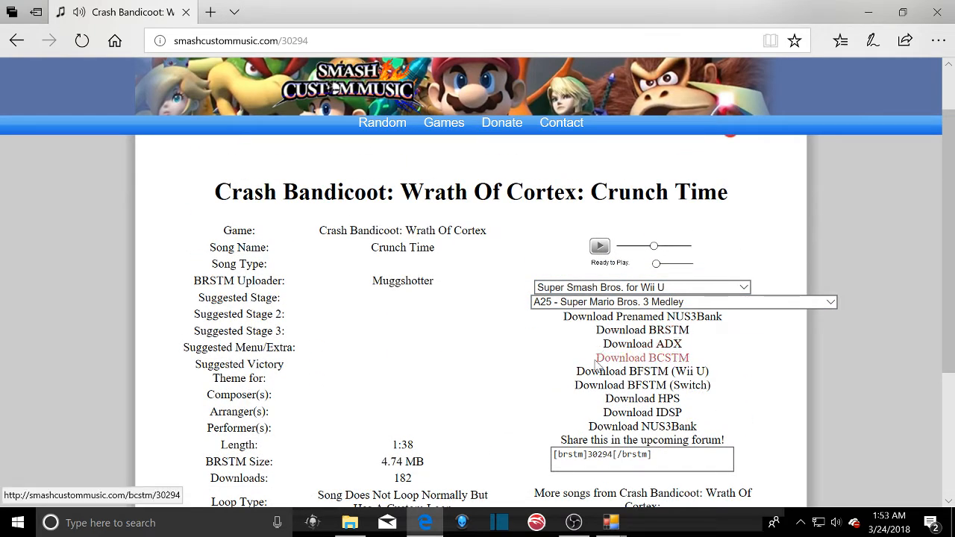
click(186, 14)
click(385, 281)
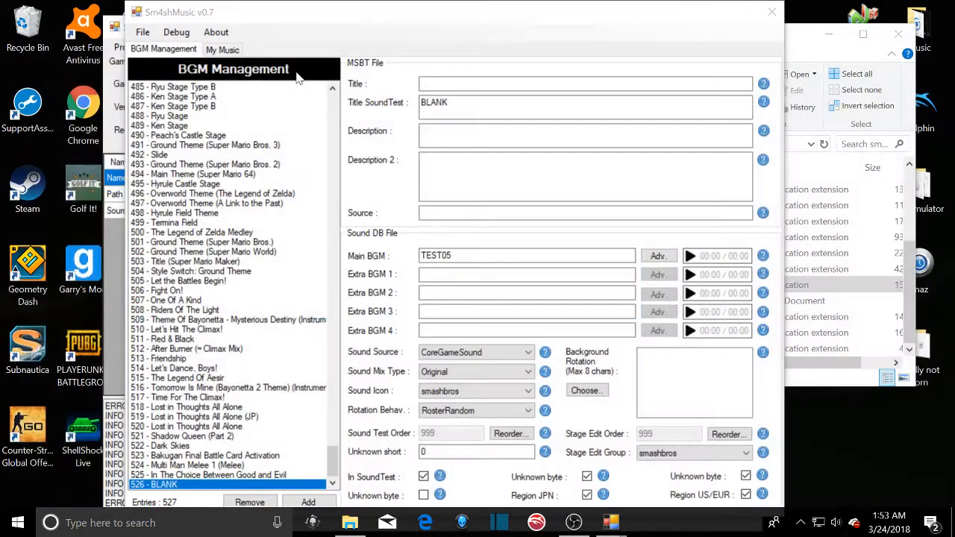
- Switch to the Edge browser, search the web for smashcustomusic, and open the Smash Custom Music site
click(425, 522)
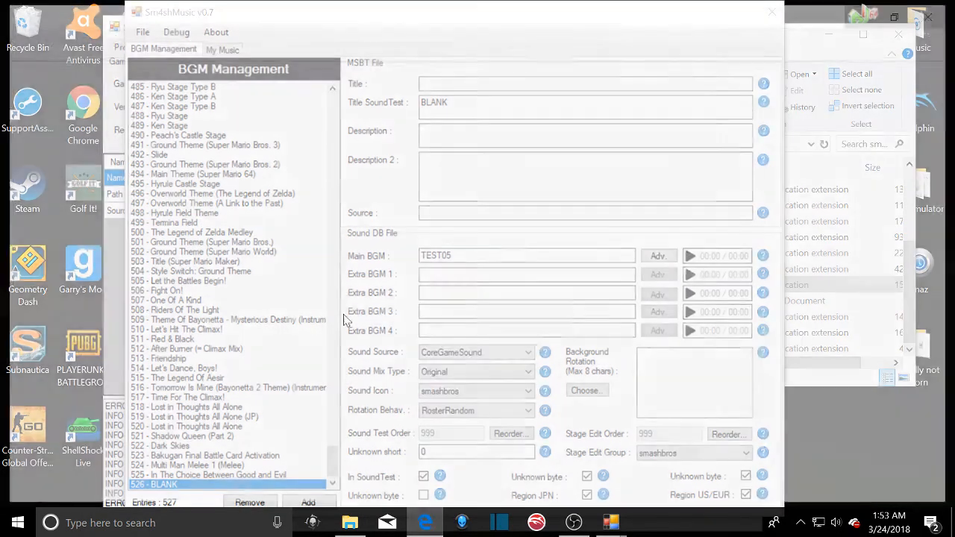
text(smashcust)
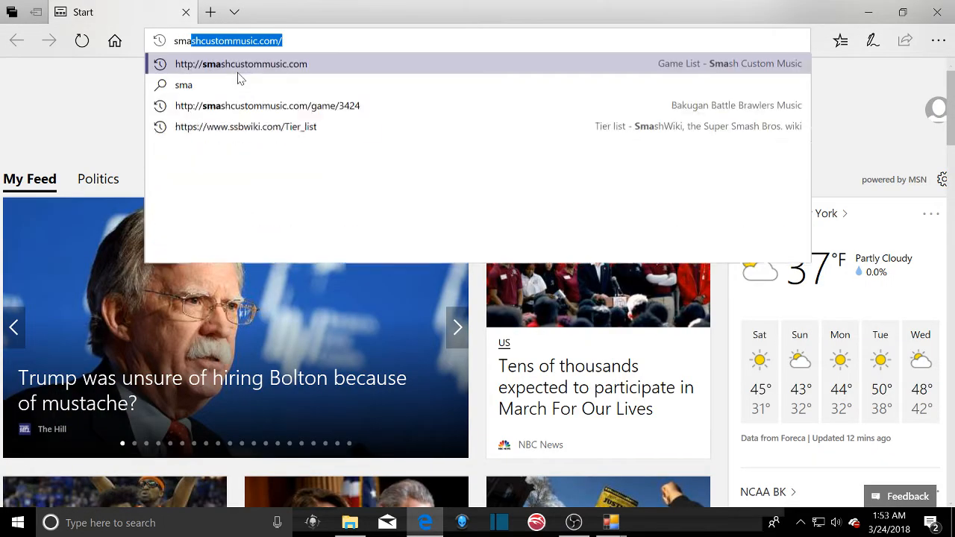
text(omusi)
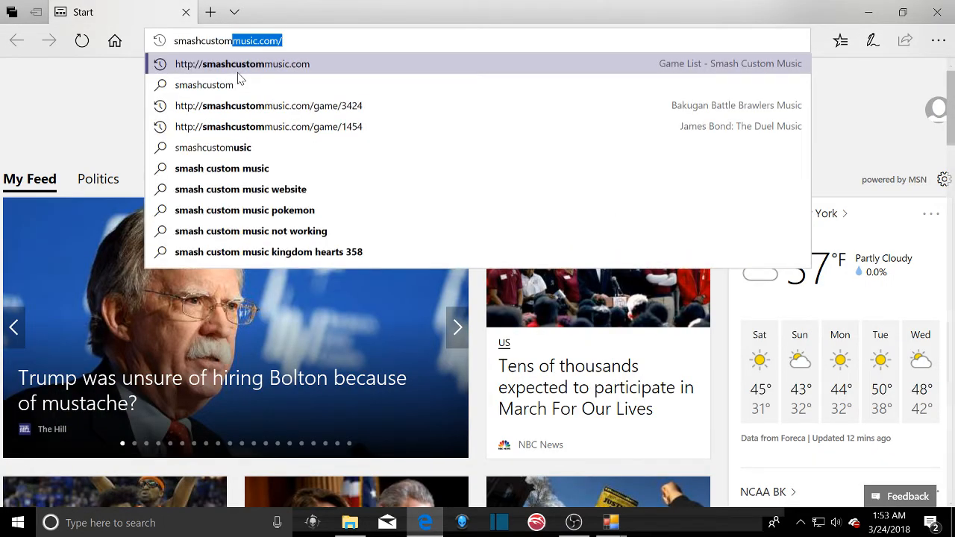
text(c)
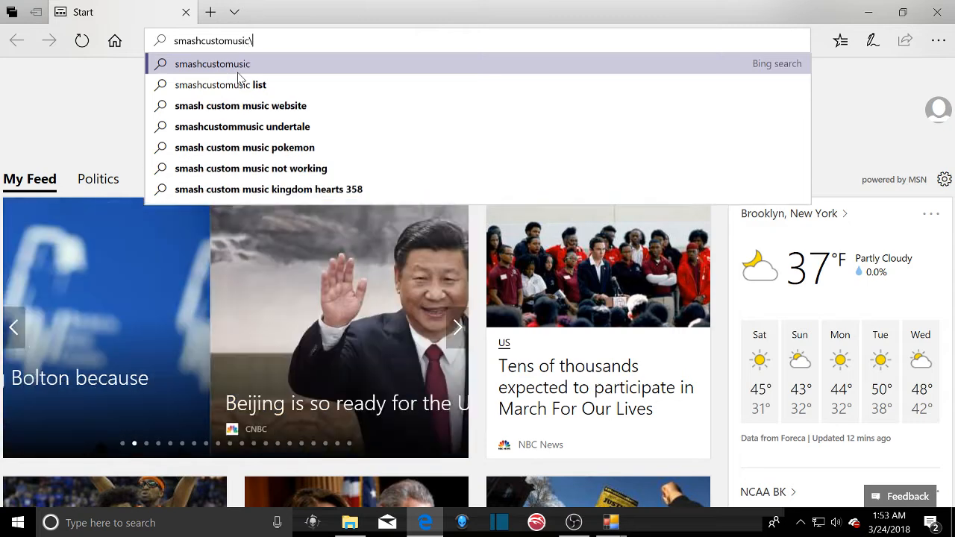
key(Return)
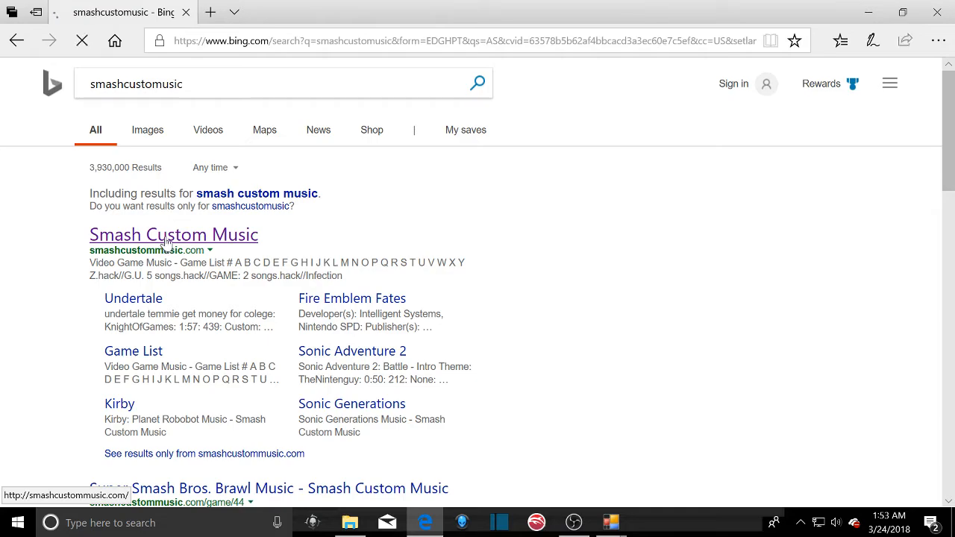
- Find Banjo-Kazooie: Grunty's Revenge in the game list and open its music page
scroll(246, 273, down, 15)
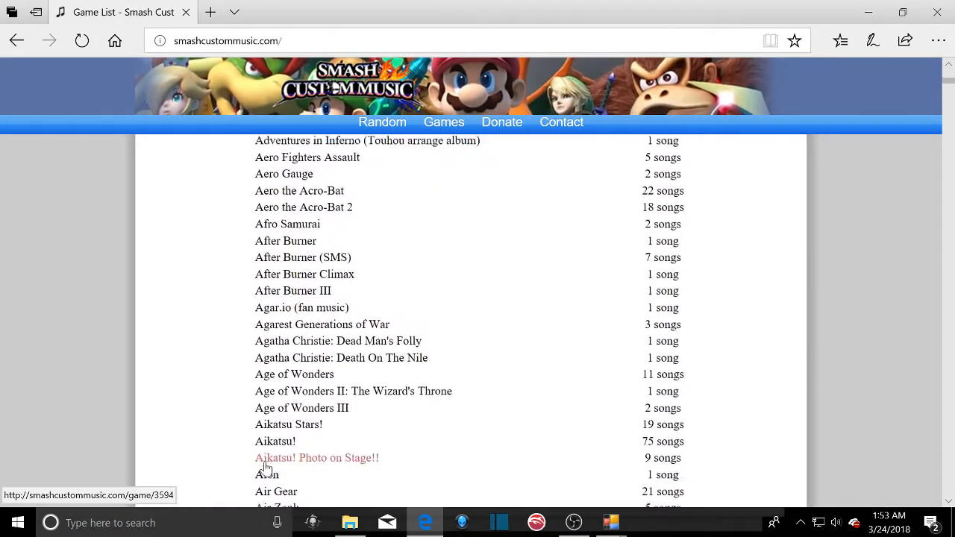
scroll(265, 468, down, 20)
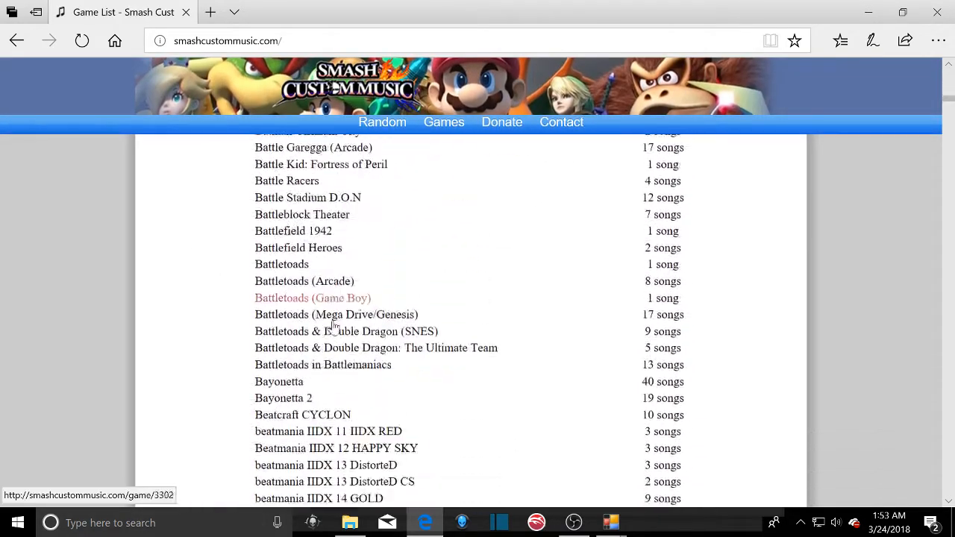
scroll(333, 326, down, 10)
scroll(329, 333, up, 13)
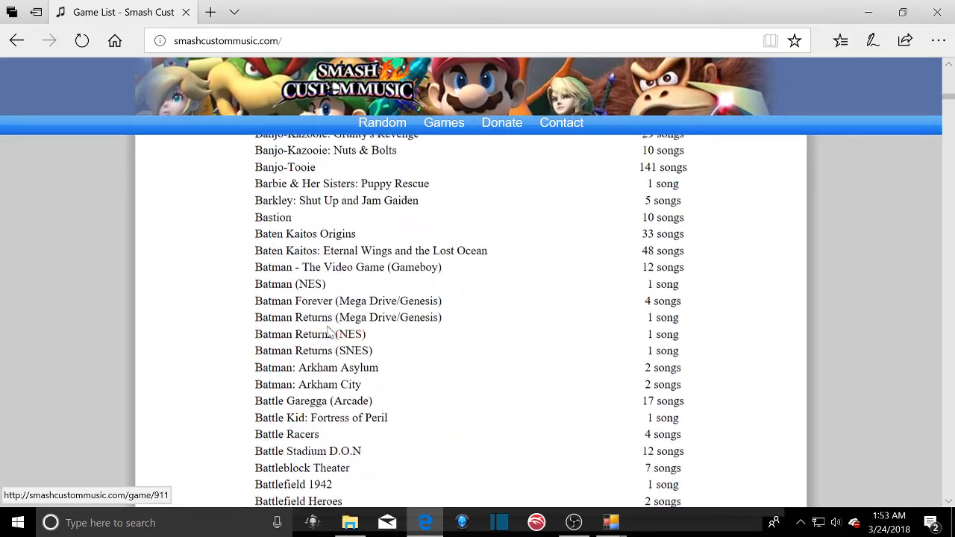
scroll(330, 334, up, 4)
click(340, 271)
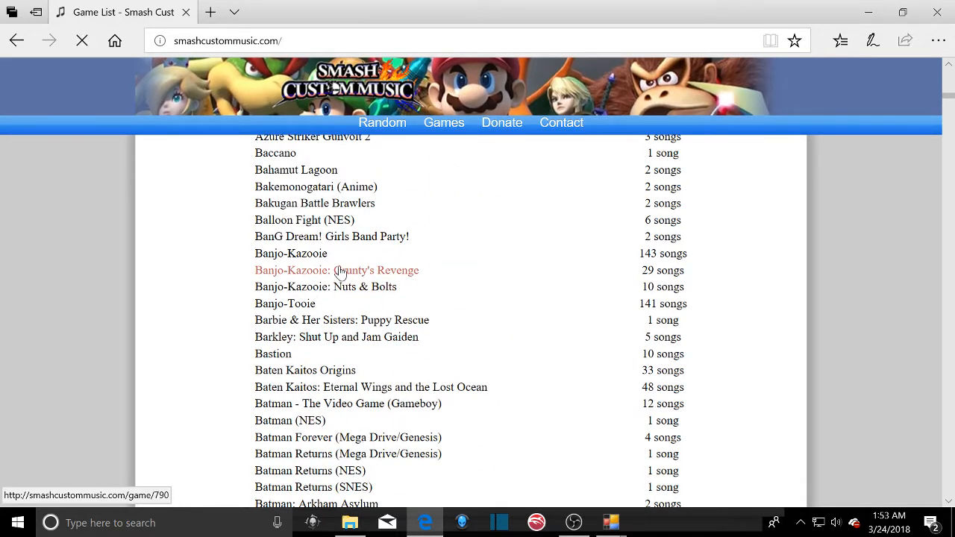
- Open the Boss Battle song and set its download template to Super Smash Bros. for Wii U, T01 - Credits (Super Smash Bros.)
scroll(343, 313, down, 3)
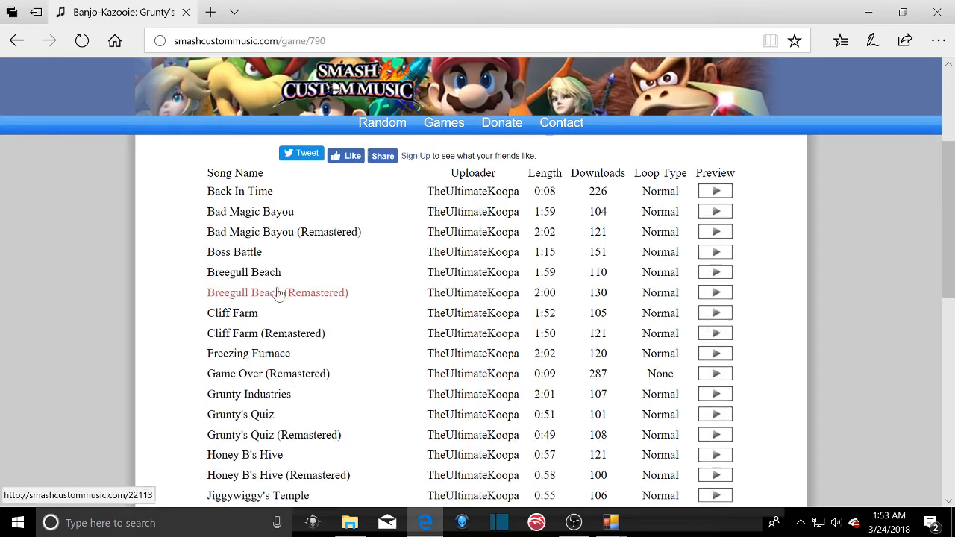
click(234, 256)
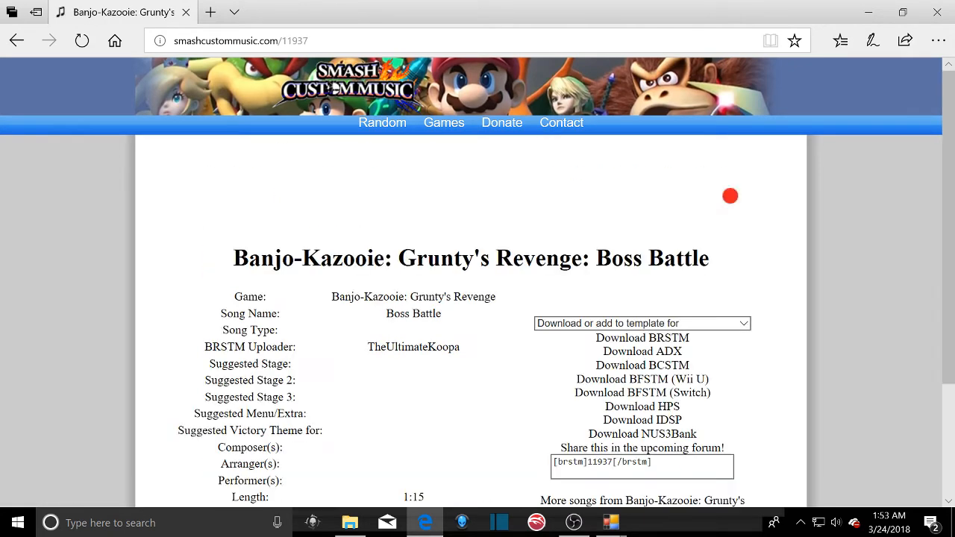
click(552, 219)
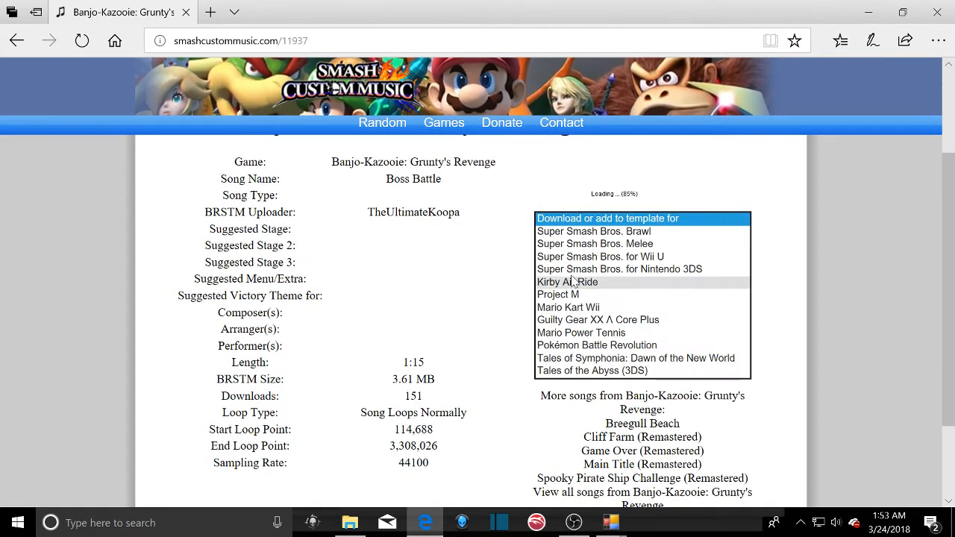
click(597, 256)
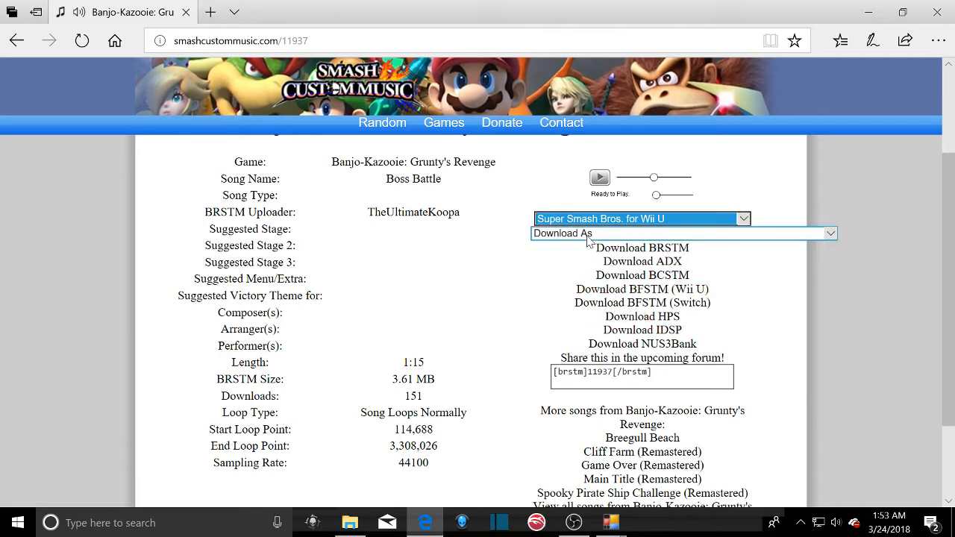
click(598, 234)
scroll(607, 330, down, 1)
click(610, 446)
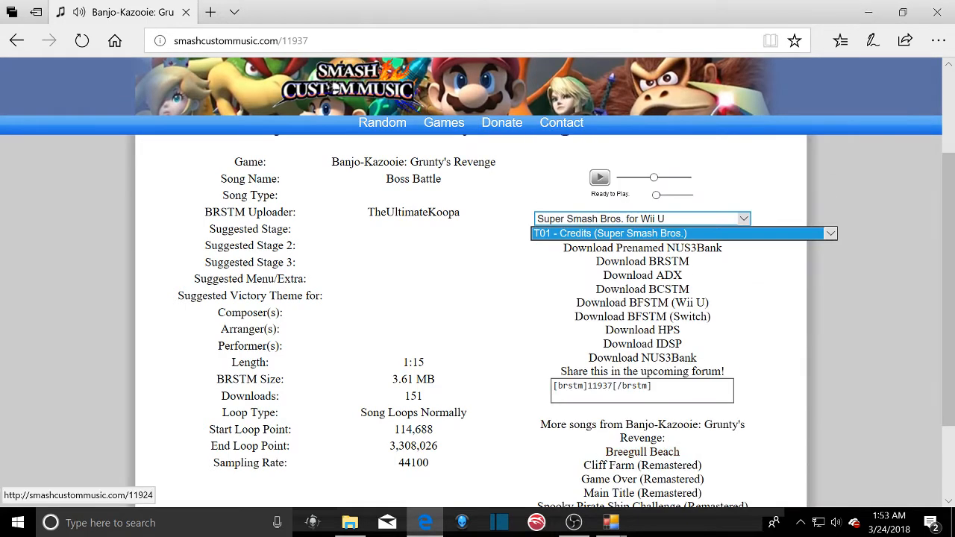
- Download the Boss Battle song as an unnamed NUS3Bank file and return to the full game list
click(634, 361)
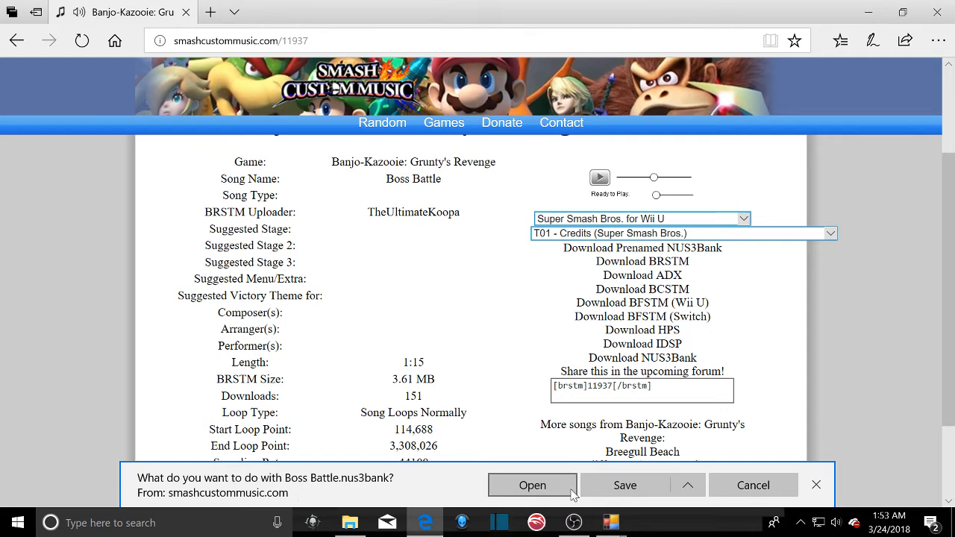
click(620, 486)
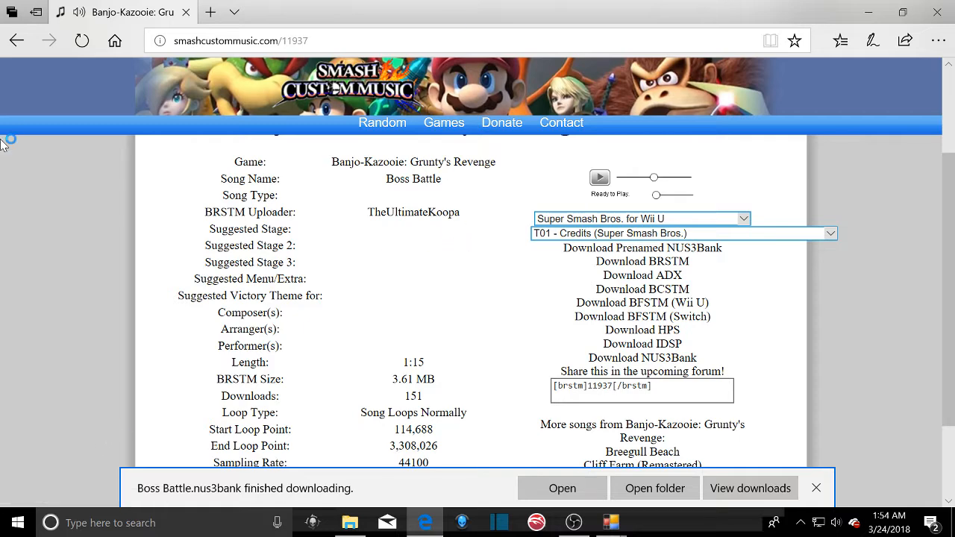
scroll(2, 142, up, 2)
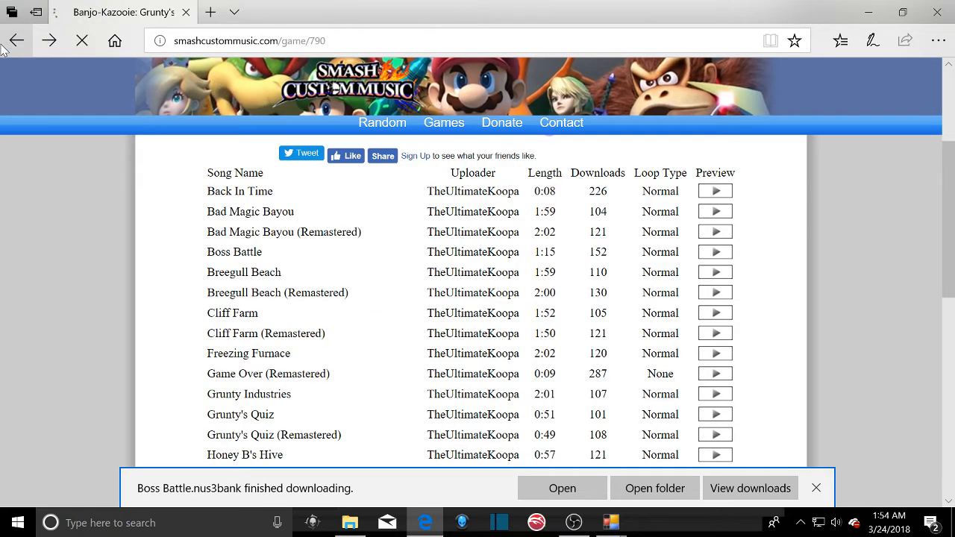
scroll(369, 437, up, 3)
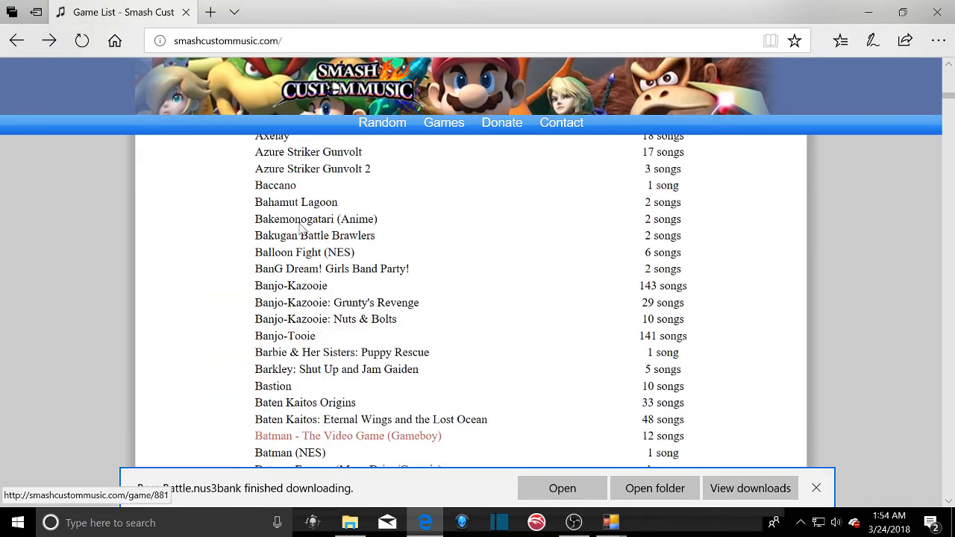
- Try to open the address youtubetomp3.rip in a new browser tab
click(212, 11)
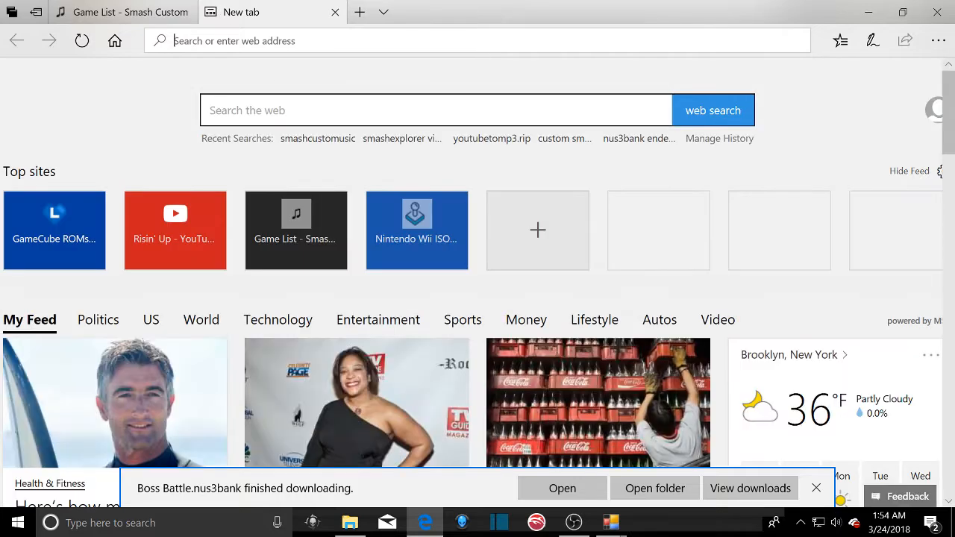
text(youtube)
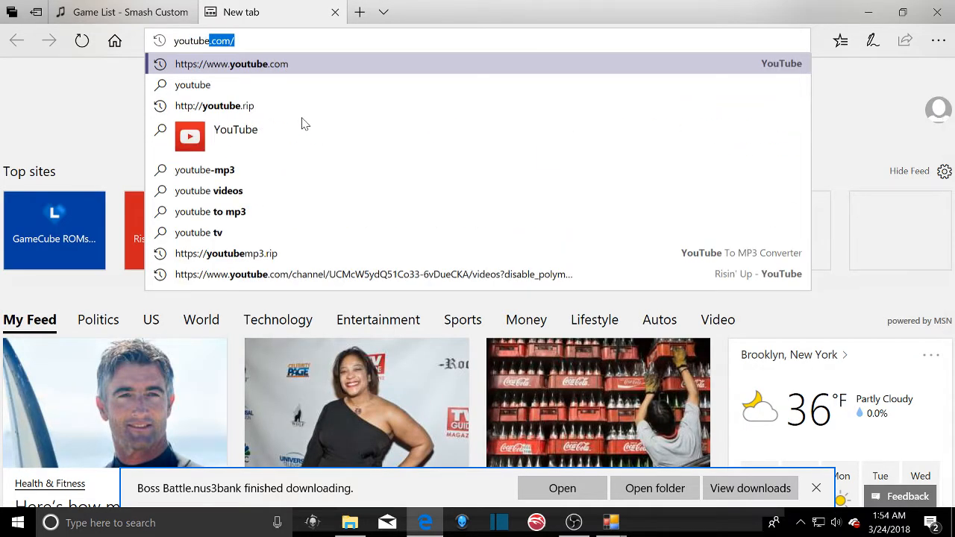
text(tom)
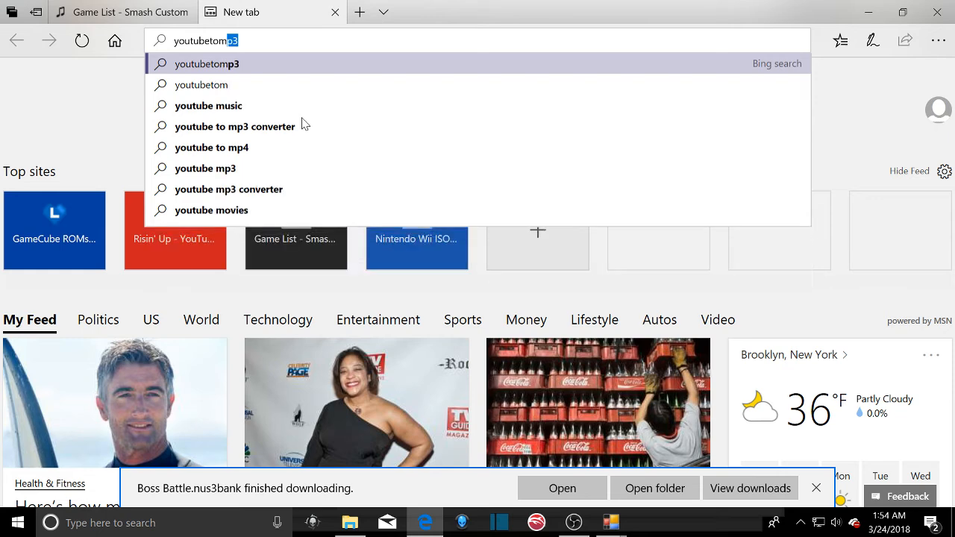
text(p3)
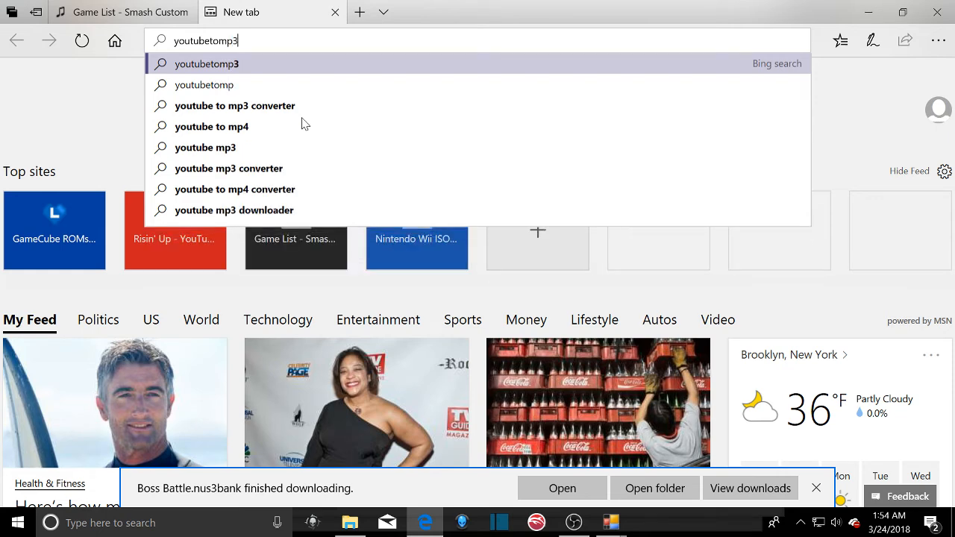
text(.r)
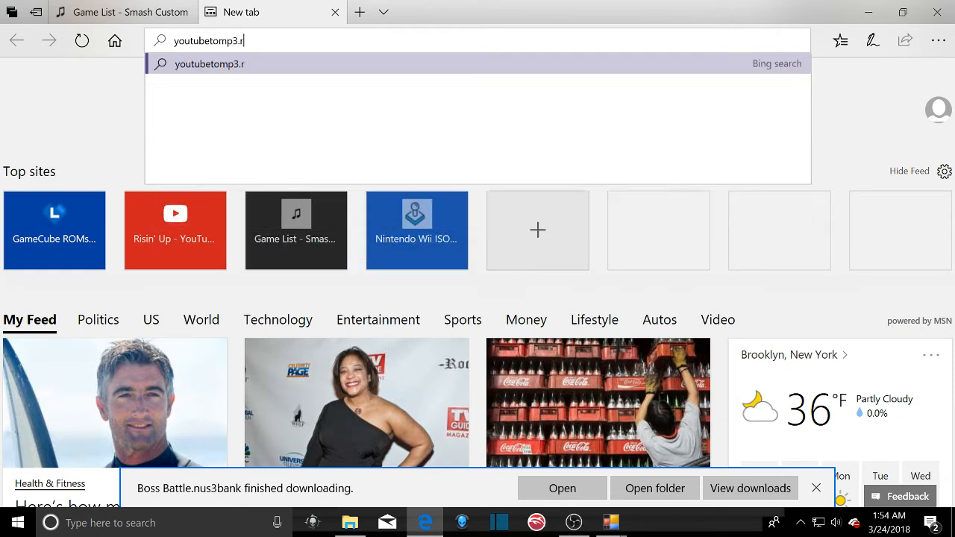
text(ip)
key(Return)
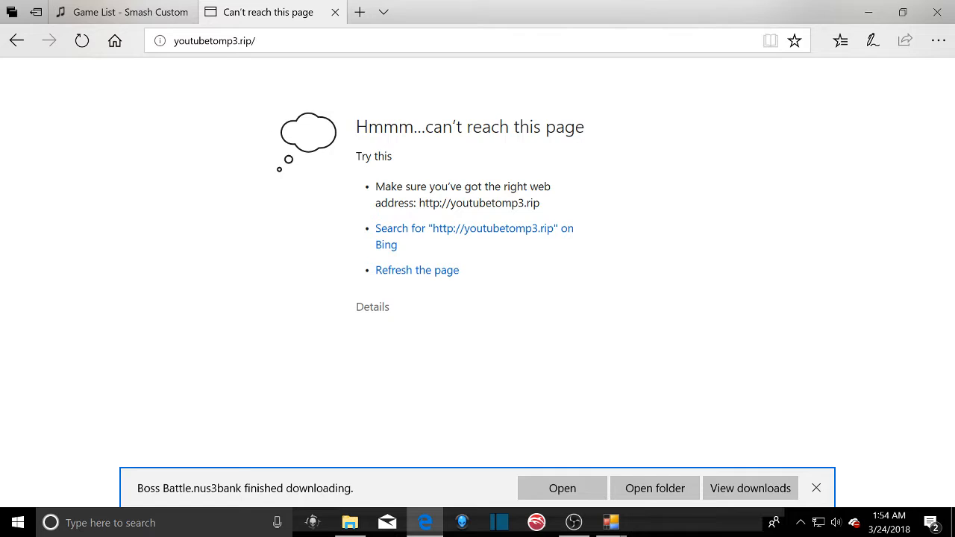
- Search the web for youtubetomp3rip, open the youtubemp3.rip converter site, and dismiss the finished-download notification
drag(259, 41, 246, 41)
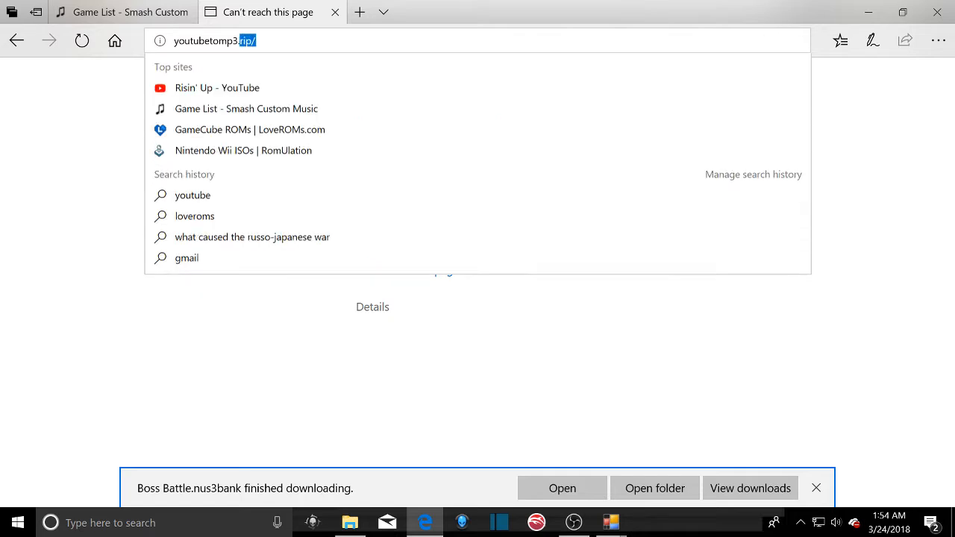
key(BackSpace)
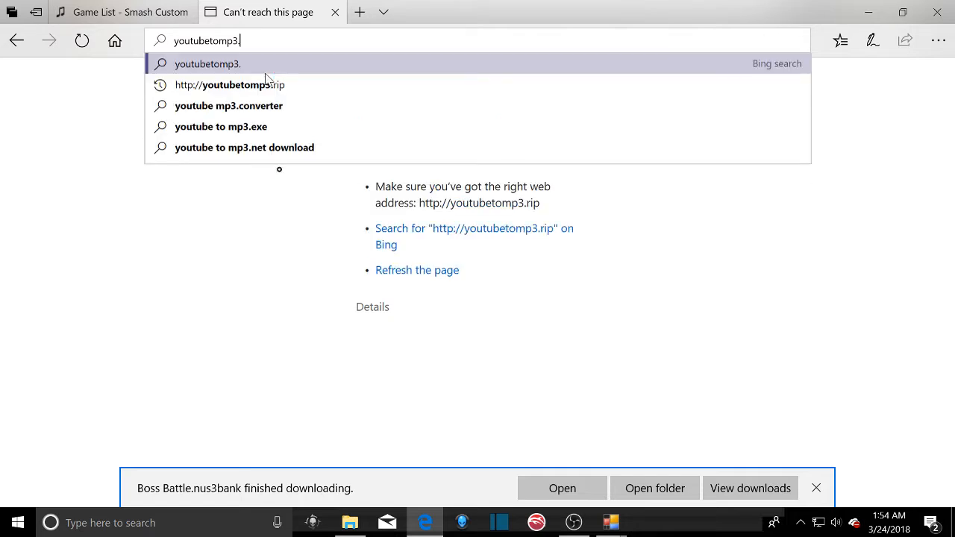
key(BackSpace)
text(r)
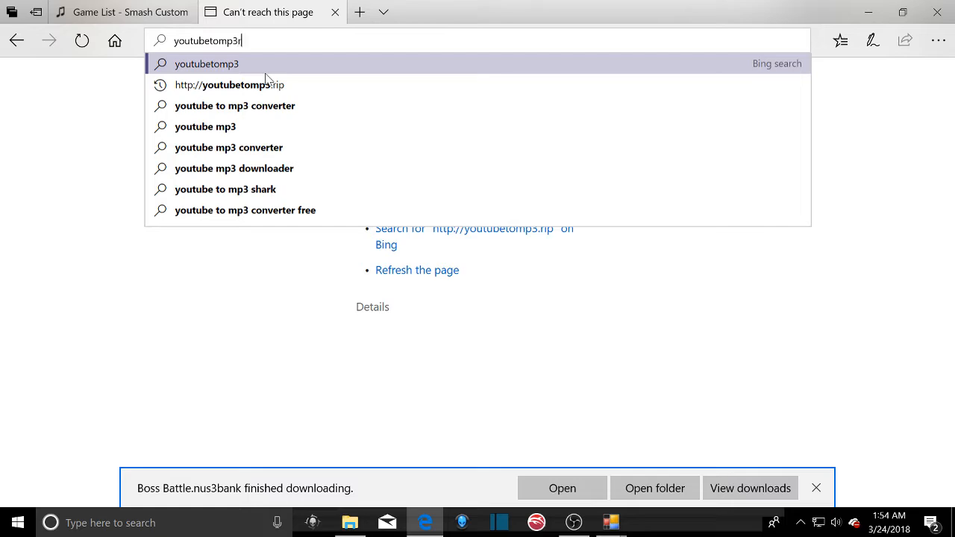
text(ip)
key(Return)
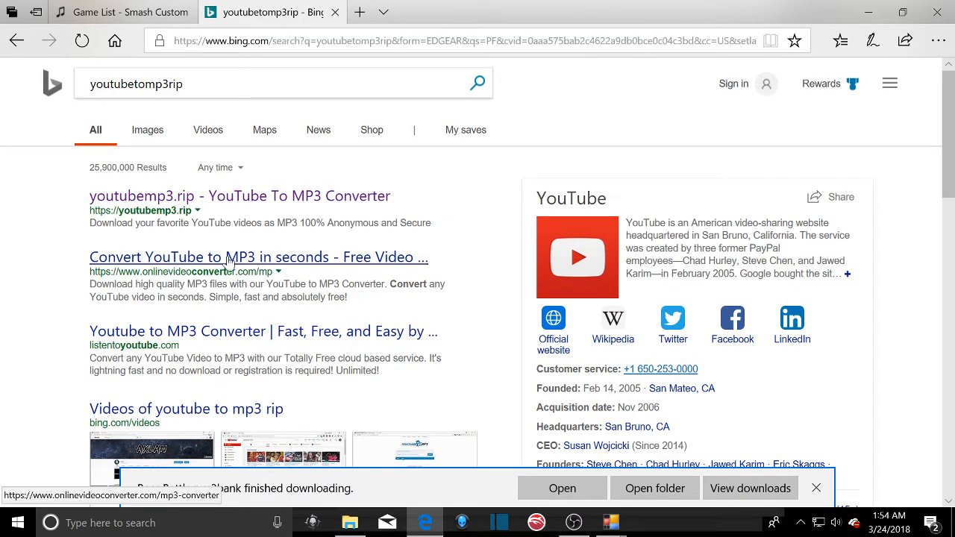
click(227, 196)
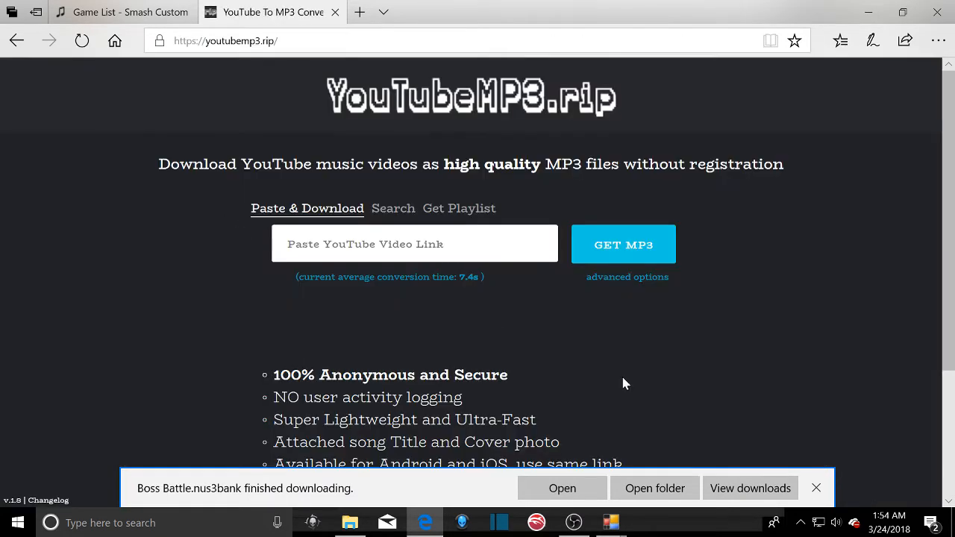
click(818, 490)
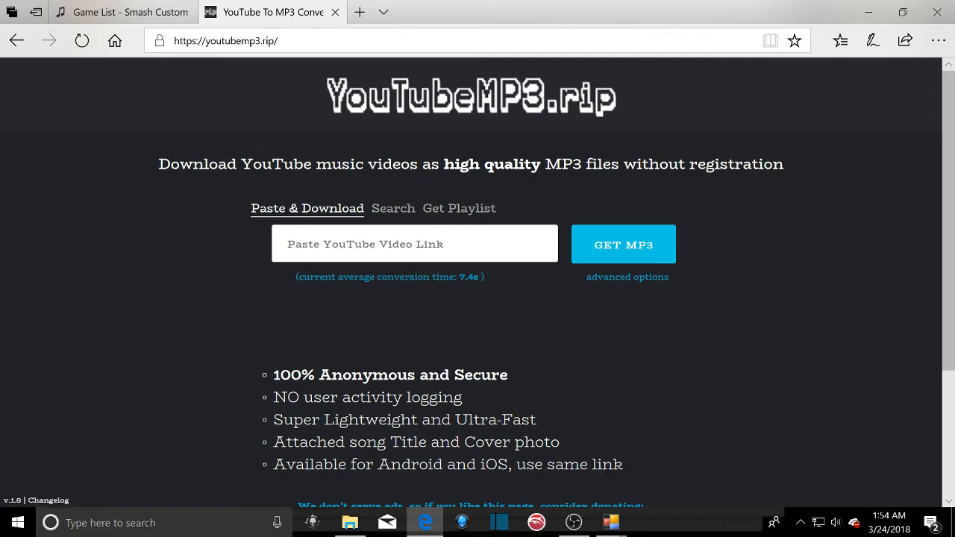
- Return to the Smash Custom Music game list and browse the games starting with B
click(131, 12)
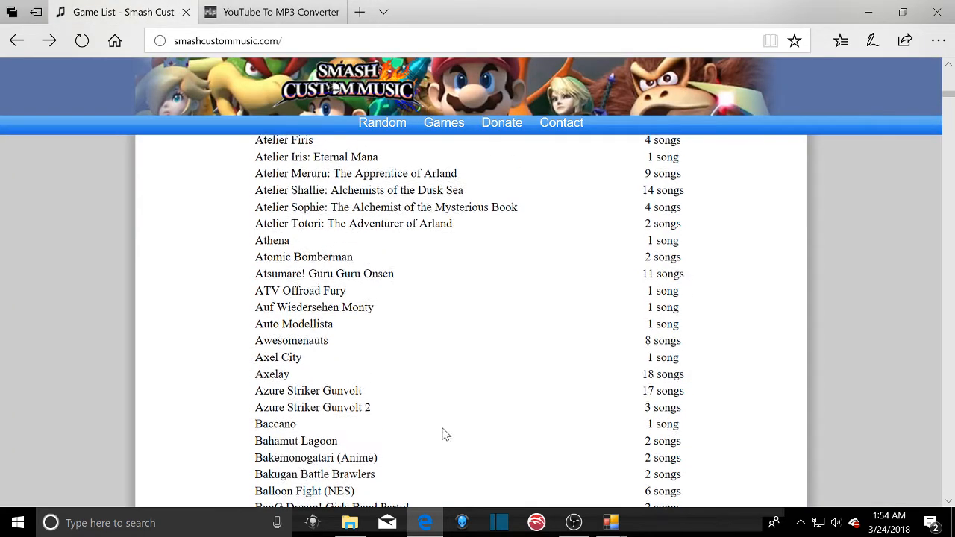
scroll(443, 348, down, 3)
scroll(390, 298, down, 3)
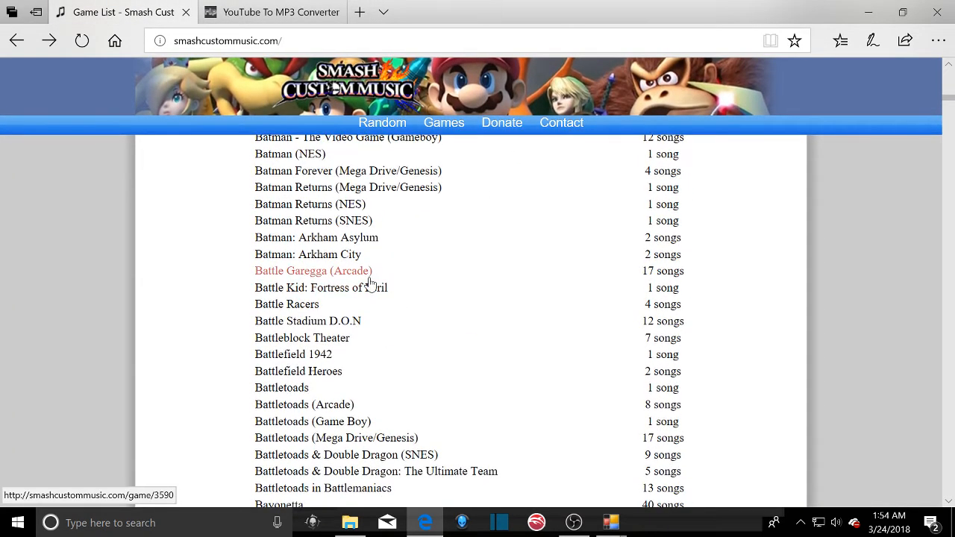
scroll(373, 288, down, 1)
scroll(359, 320, down, 5)
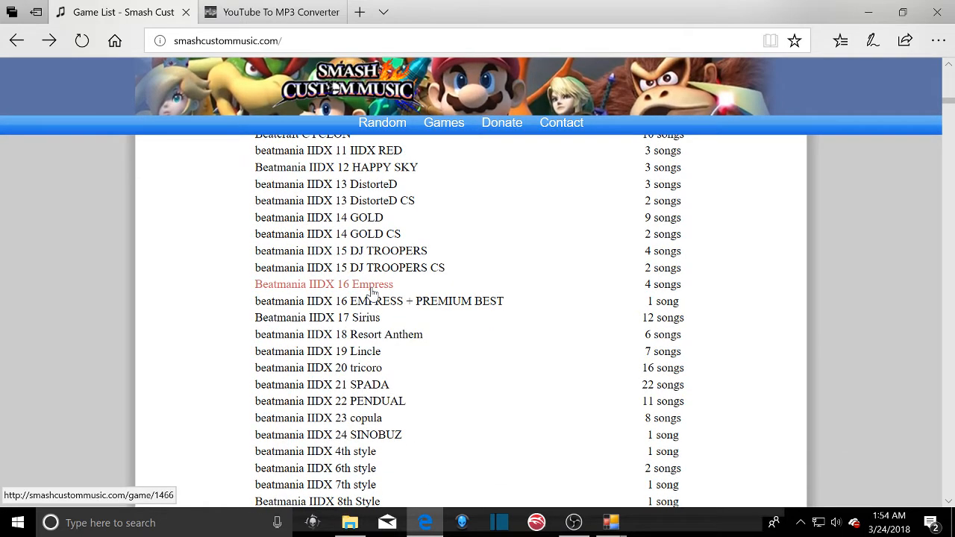
- Look through the Smash Custom Music game list among the titles starting with A, B and C
scroll(371, 291, down, 15)
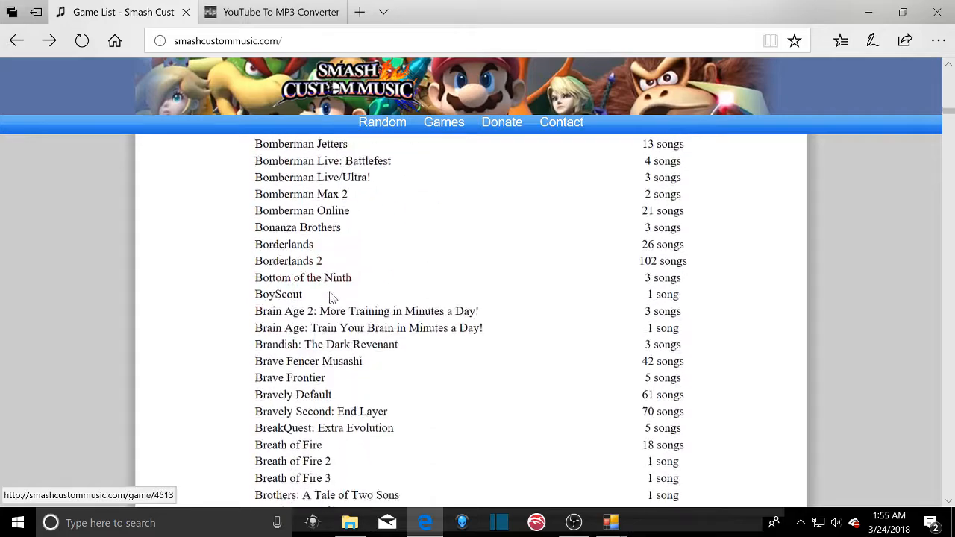
scroll(340, 298, down, 20)
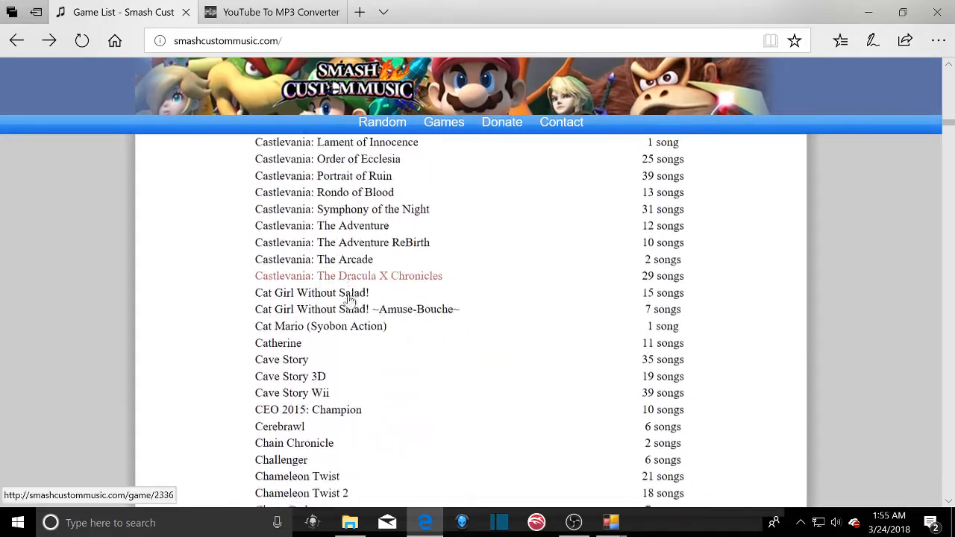
scroll(348, 299, down, 15)
scroll(420, 306, up, 9)
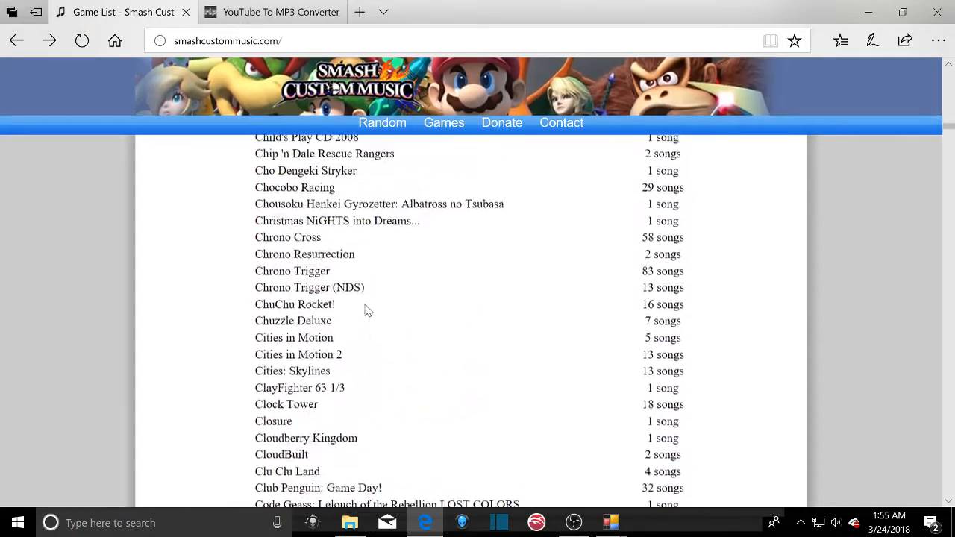
scroll(366, 313, up, 20)
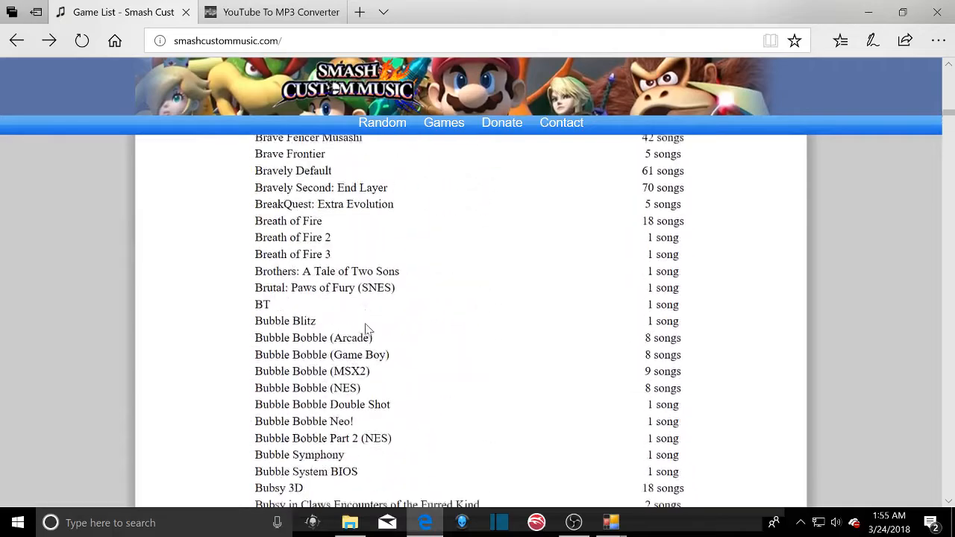
scroll(371, 330, up, 20)
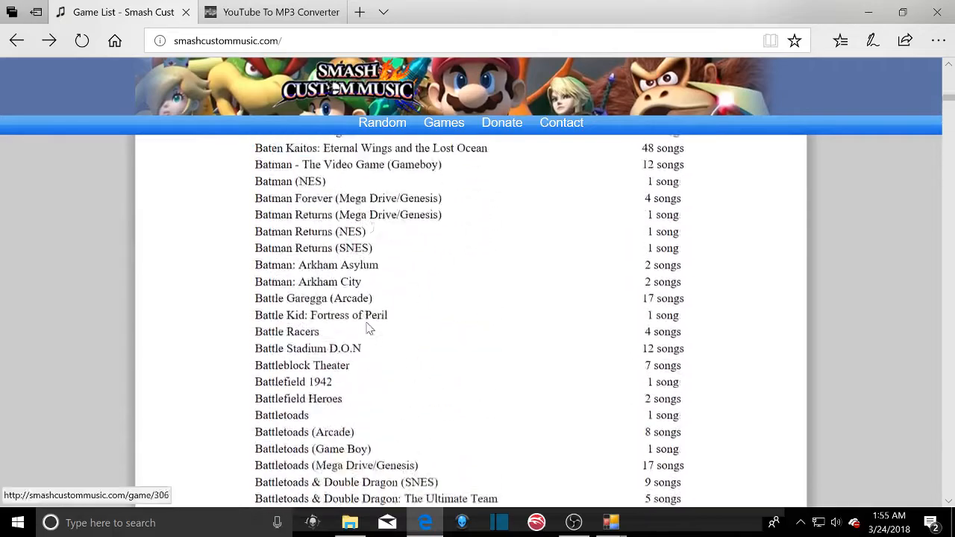
scroll(371, 330, up, 20)
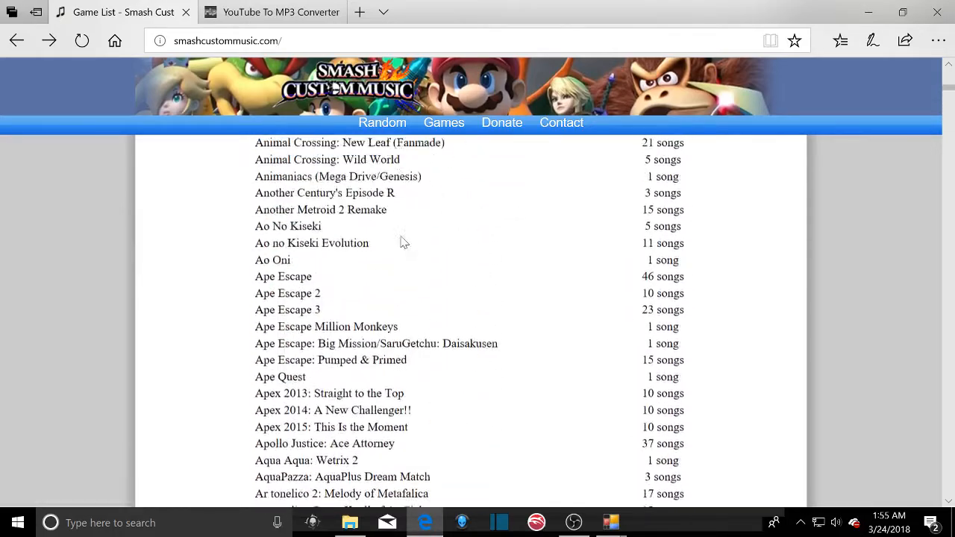
scroll(329, 343, up, 10)
scroll(331, 331, down, 11)
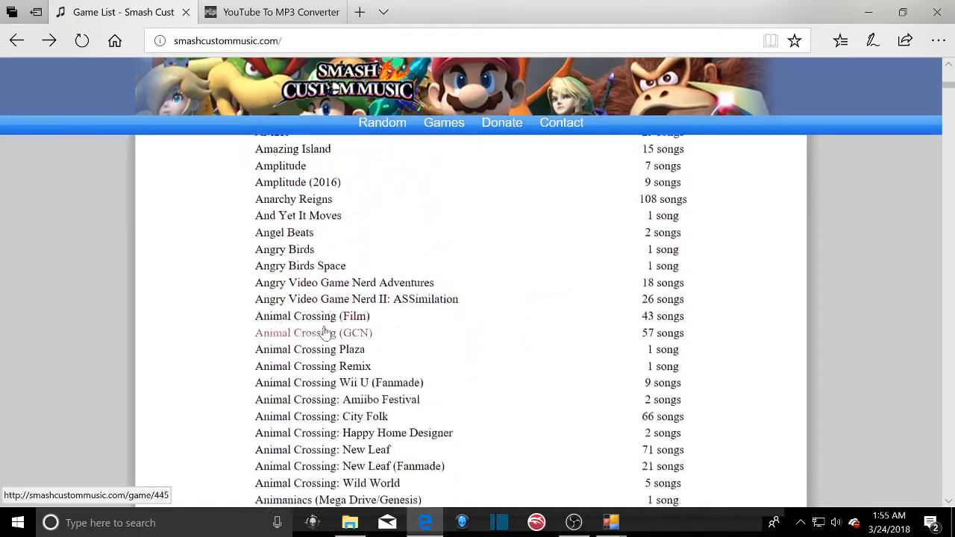
scroll(325, 340, up, 1)
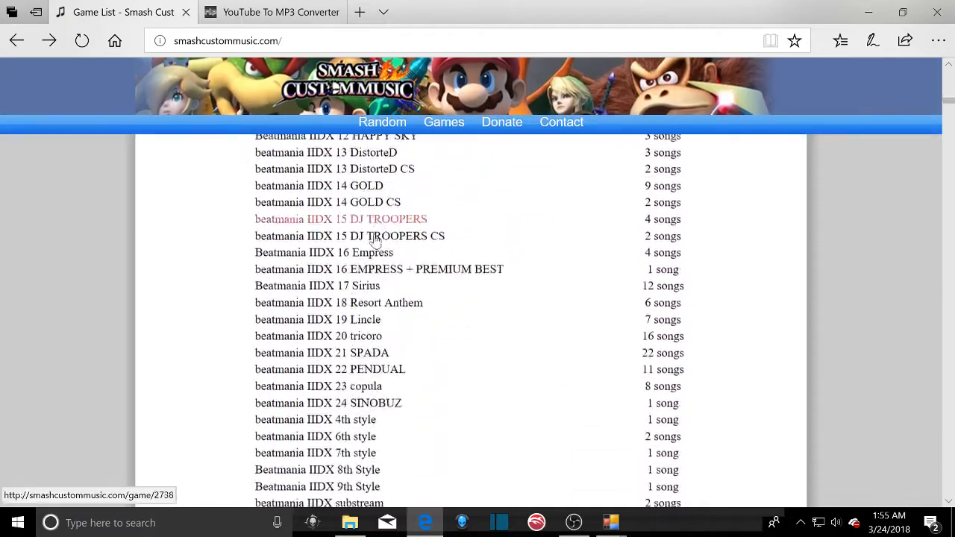
scroll(375, 239, down, 15)
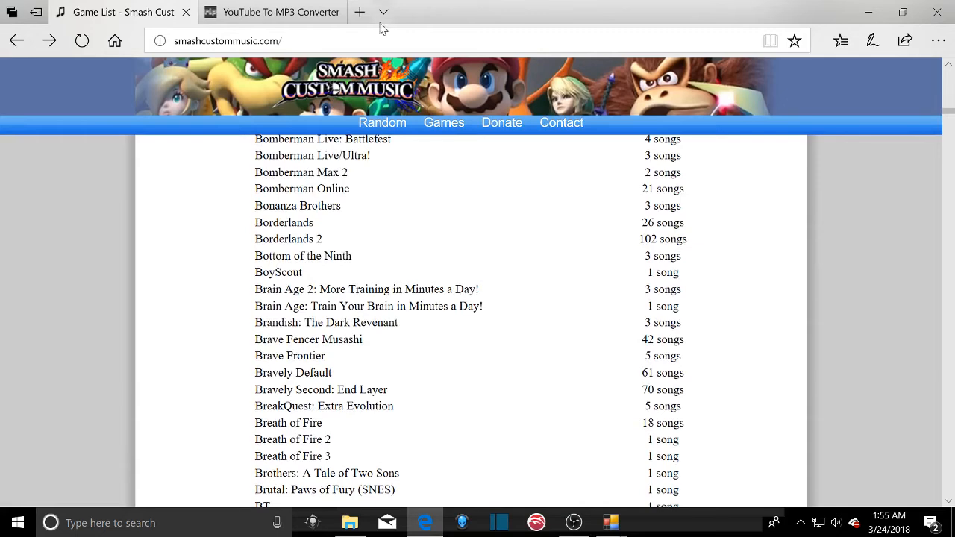
- Close the YouTube to MP3 converter tab and the extra blank tabs, keeping only the Smash Custom Music game list open
click(359, 12)
click(276, 11)
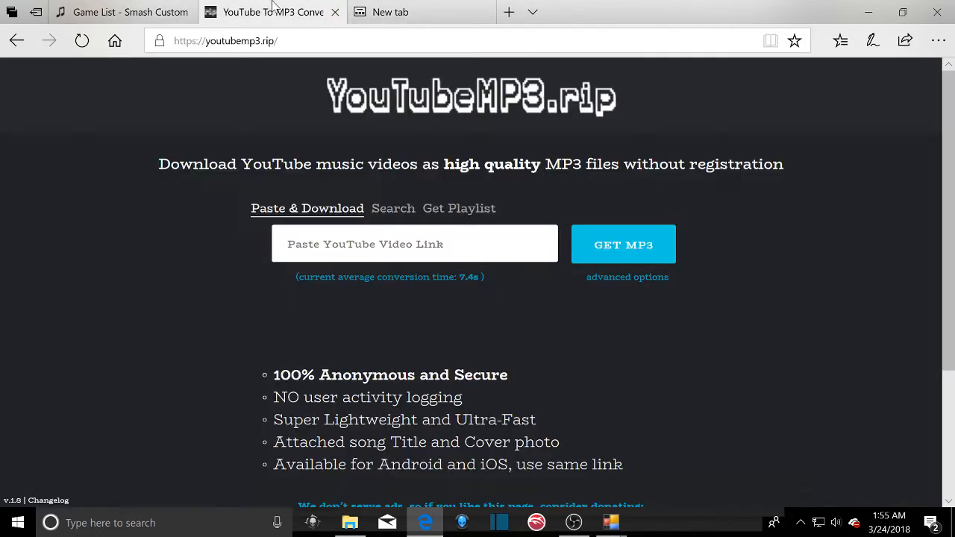
click(509, 12)
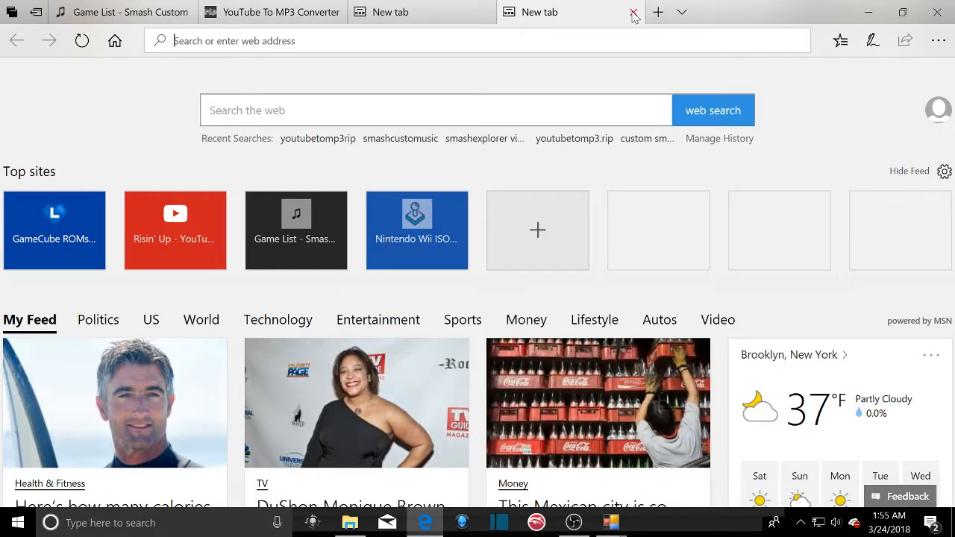
click(633, 13)
click(486, 12)
click(135, 12)
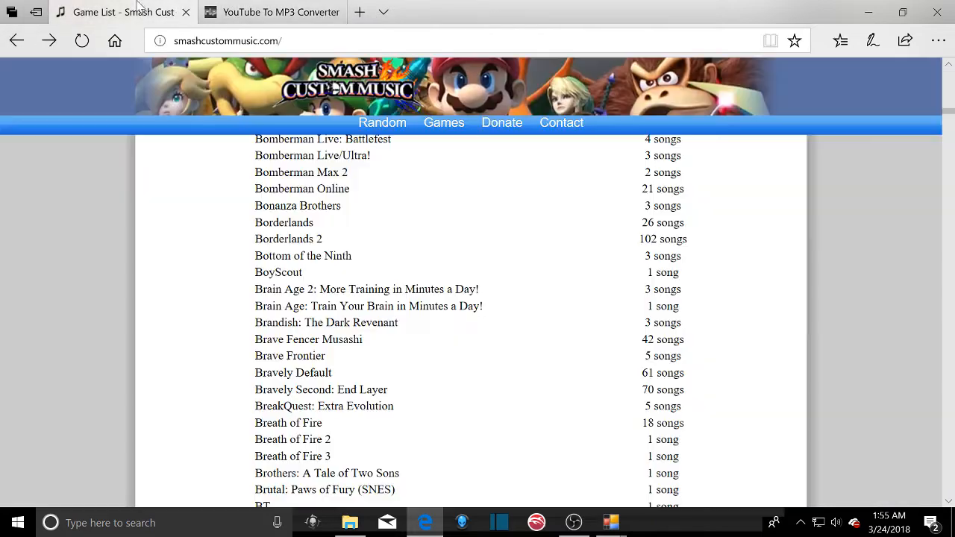
click(338, 13)
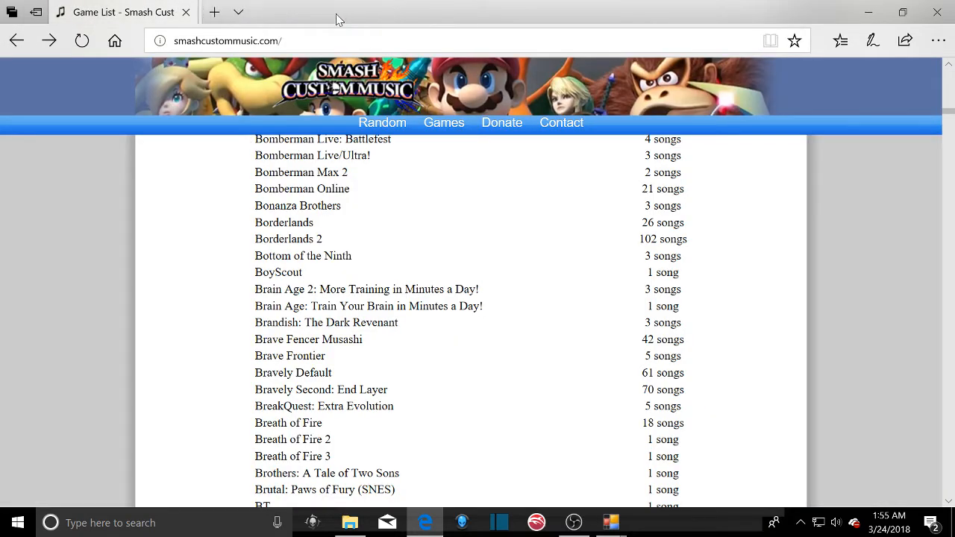
- Find "mario kart wii" in the game list and open that game's song page
scroll(330, 207, up, 9)
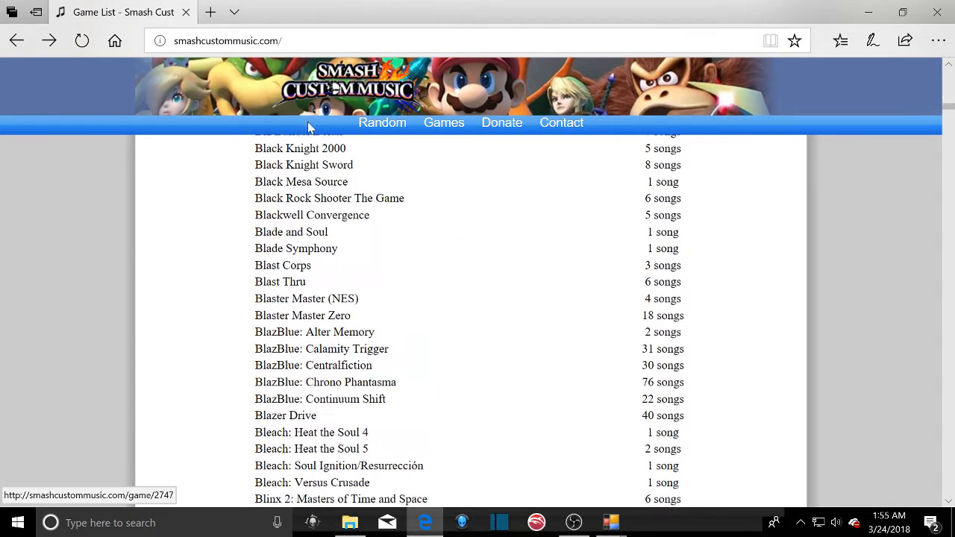
key(ctrl+f)
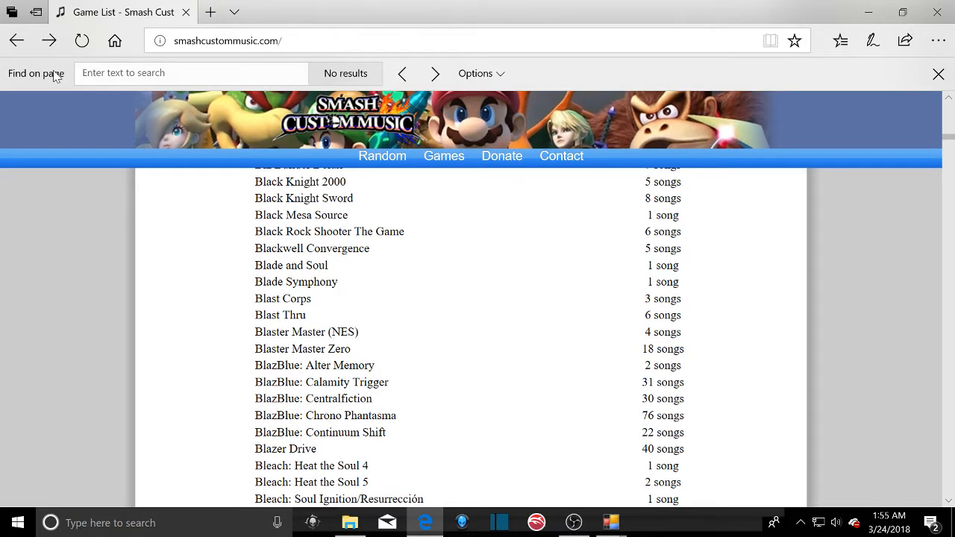
text(mario )
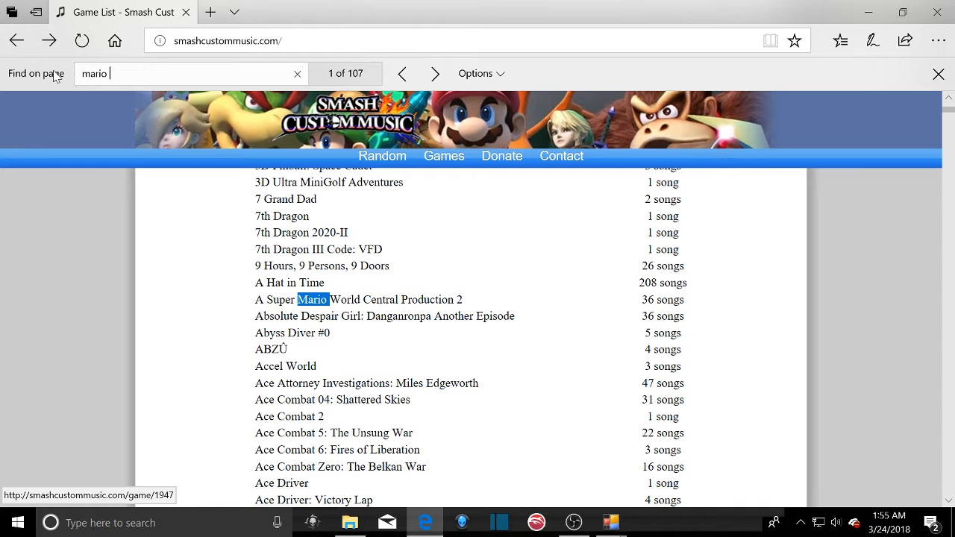
text(kart wi)
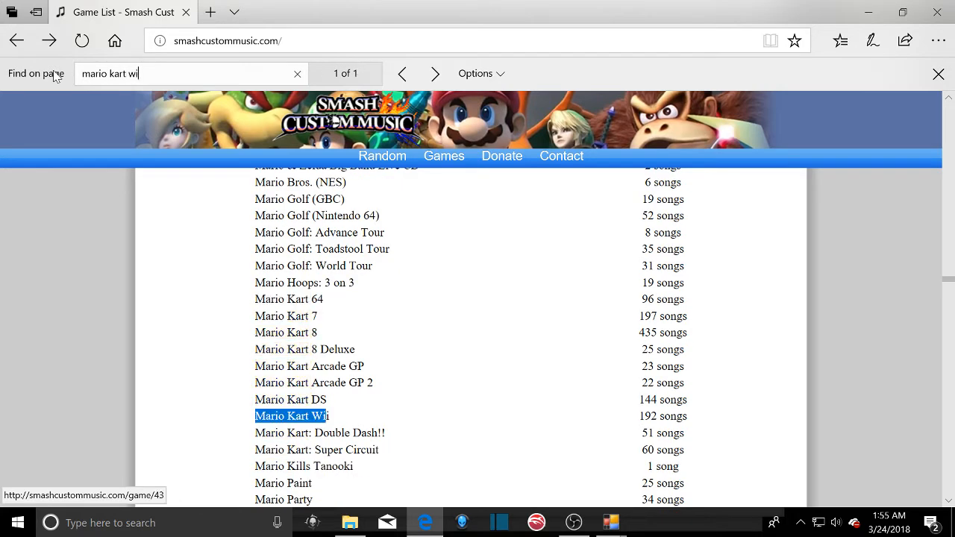
text(i)
click(328, 417)
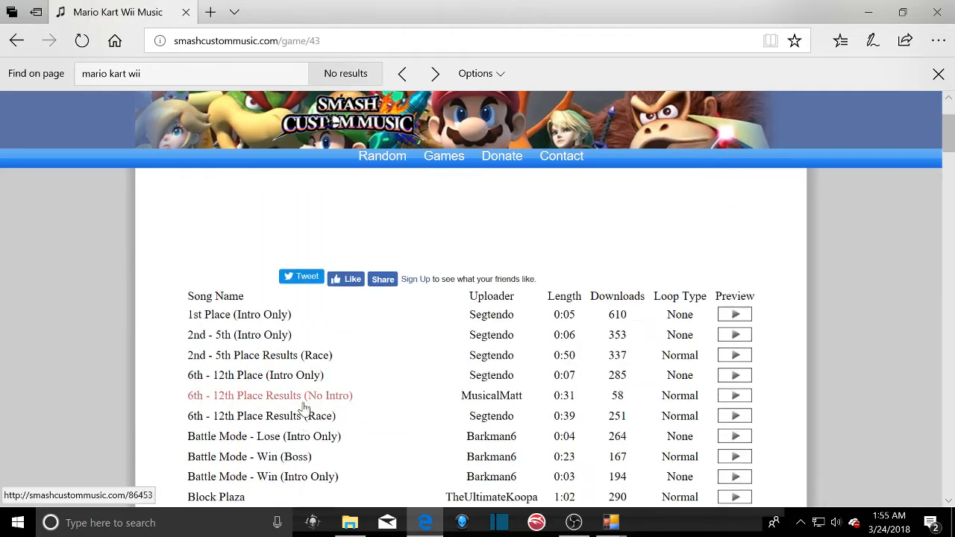
- Examine the Mario Kart Wii song list from its first entries through the Rainbow Road and Start Your Engines tracks
scroll(299, 396, down, 4)
scroll(298, 389, down, 12)
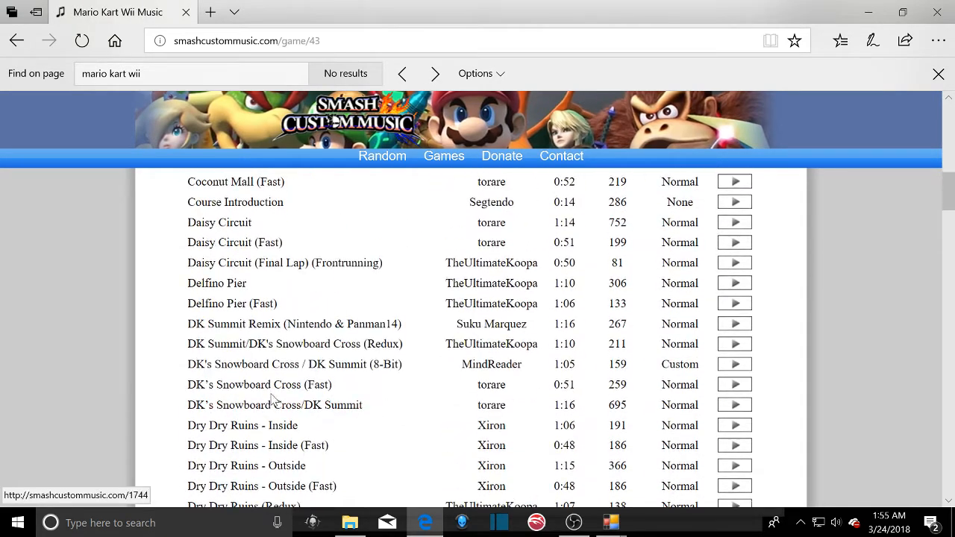
scroll(265, 373, down, 15)
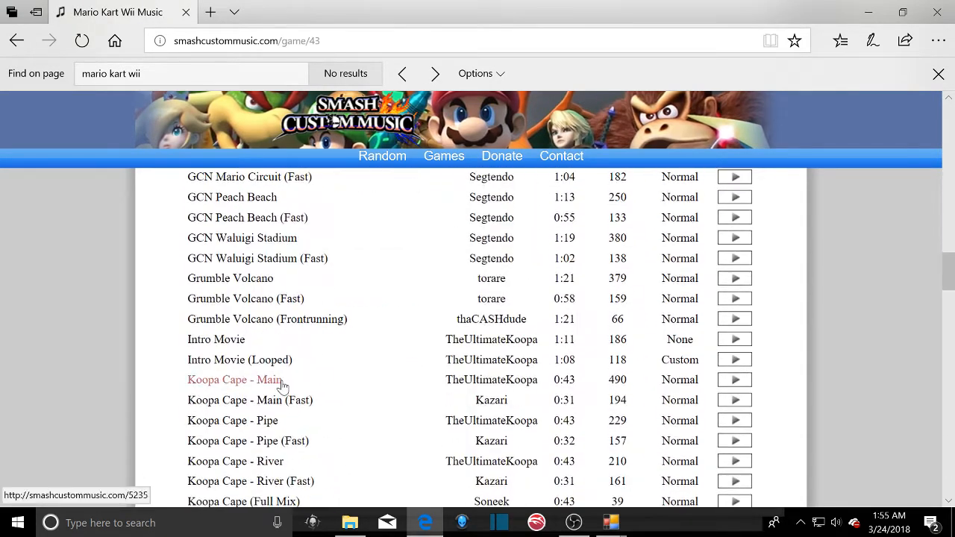
scroll(265, 355, down, 15)
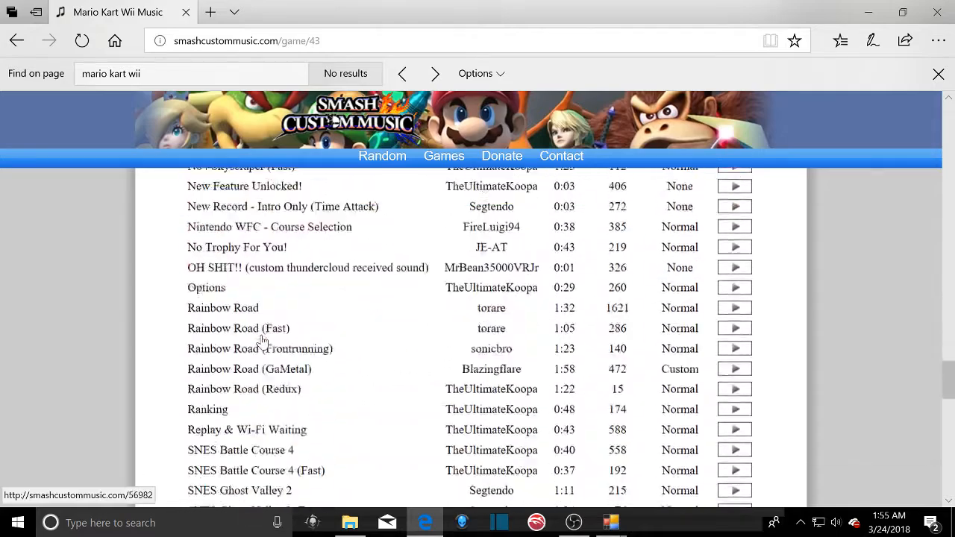
scroll(261, 353, down, 2)
scroll(258, 347, up, 8)
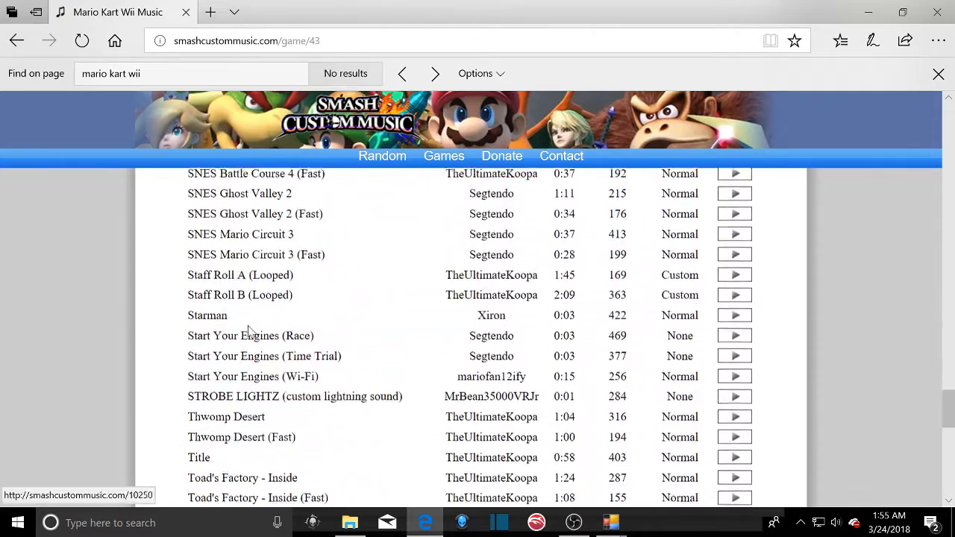
scroll(256, 337, up, 2)
scroll(239, 418, down, 4)
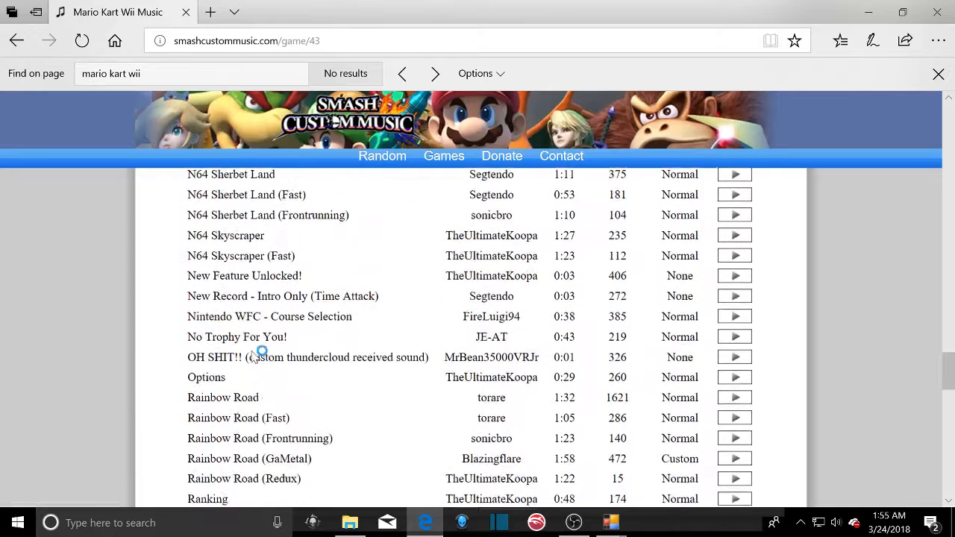
click(229, 366)
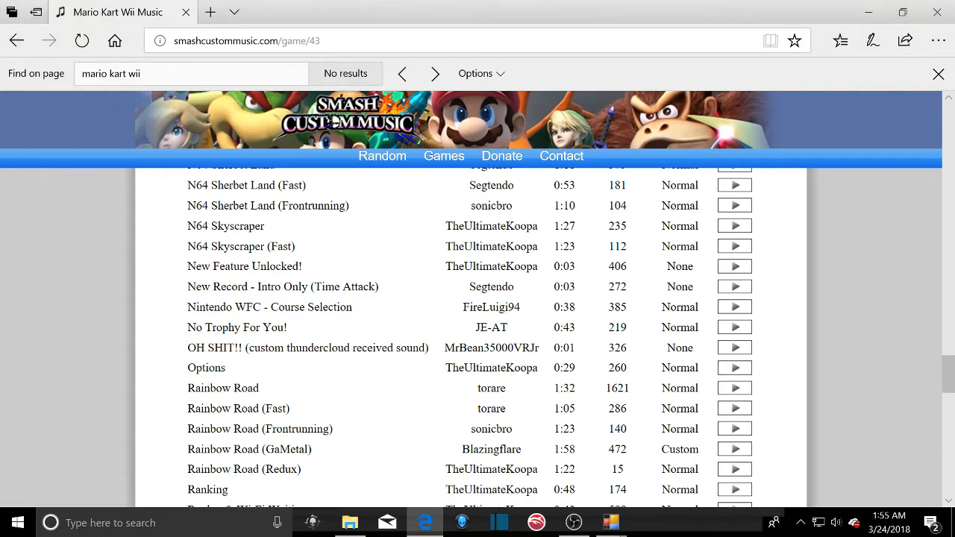
- Preview the songs No Trophy For You!, Options, Nintendo WFC - Course Selection and Wi-Fi Menu Medley (Looped)
click(734, 329)
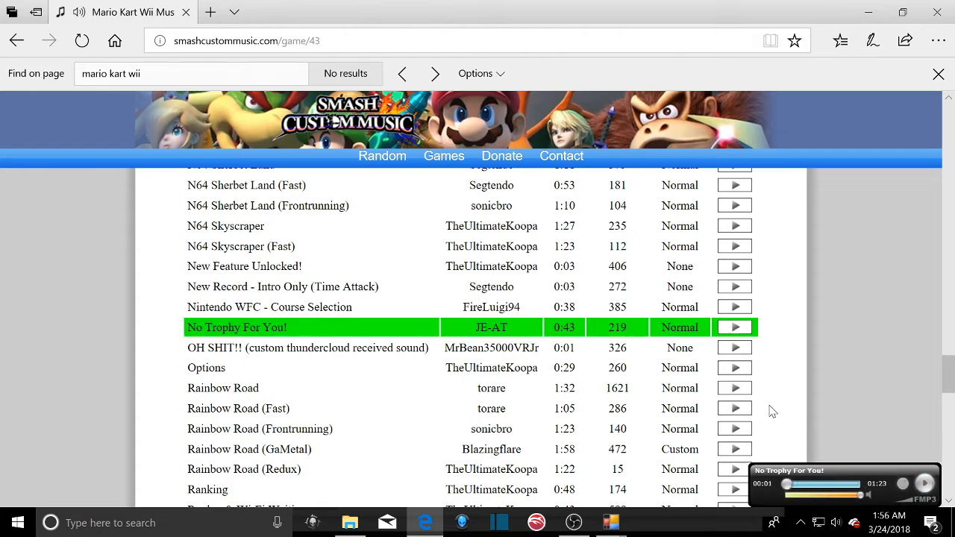
click(725, 369)
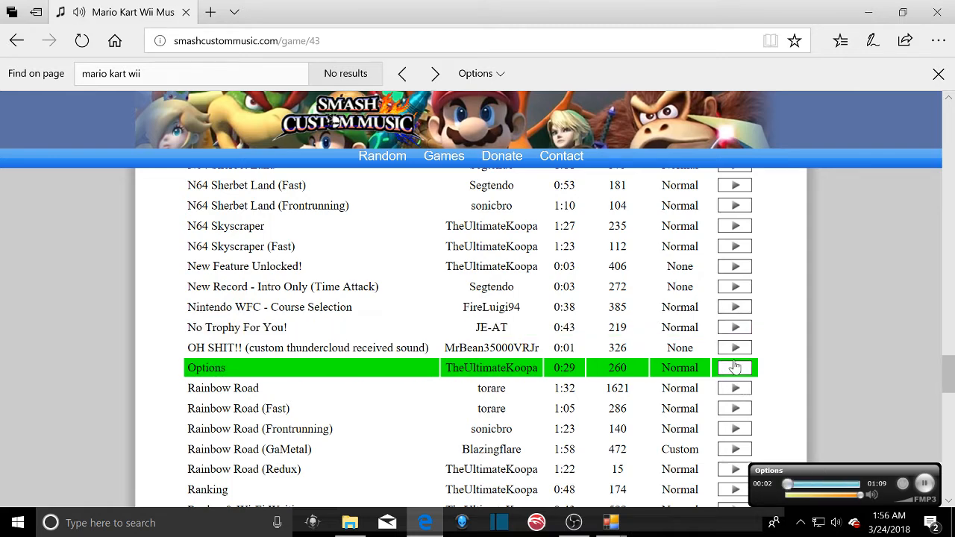
click(727, 311)
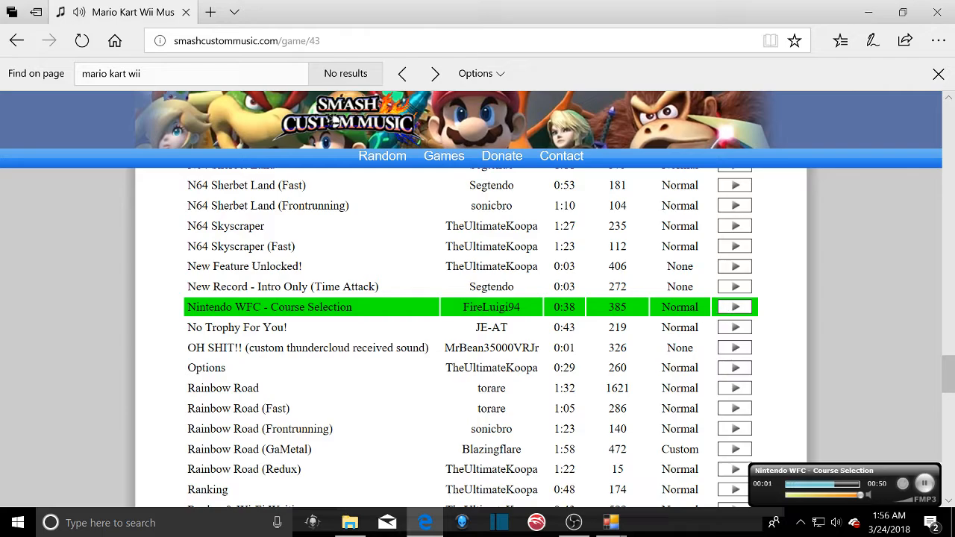
scroll(443, 431, down, 9)
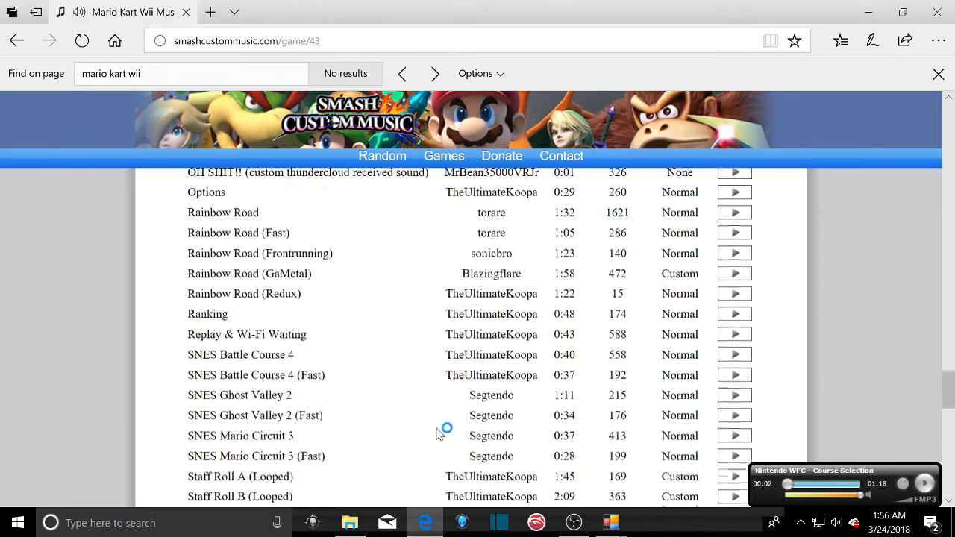
scroll(297, 321, down, 4)
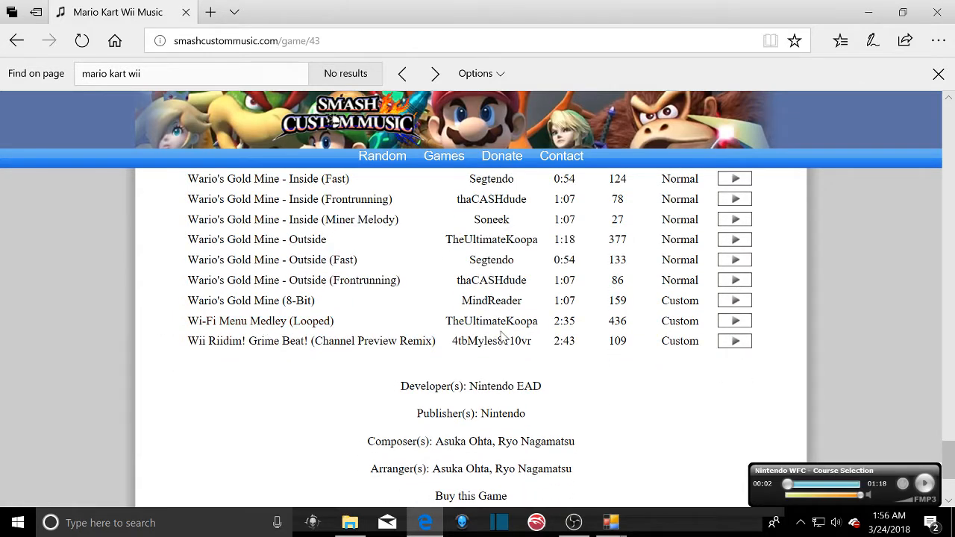
click(729, 324)
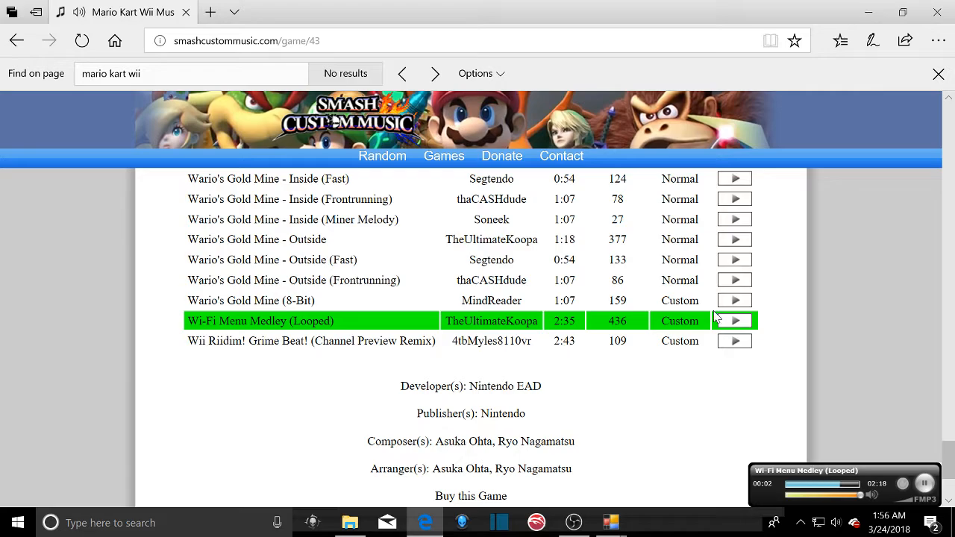
- Examine the Mario Kart Wii song list from the Wario's Gold Mine entries back to the Bowser's Castle tracks
scroll(363, 320, up, 3)
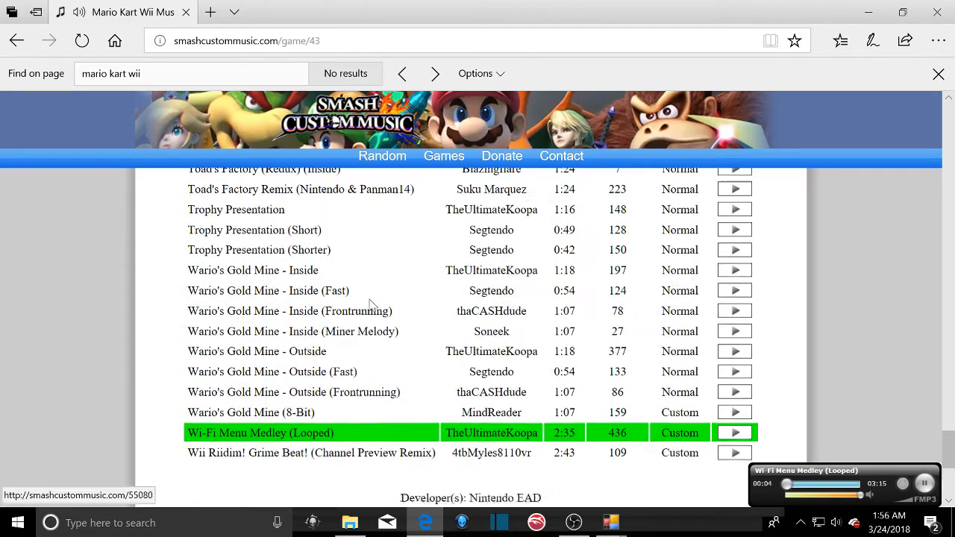
scroll(363, 320, down, 1)
scroll(361, 325, up, 4)
scroll(363, 322, up, 3)
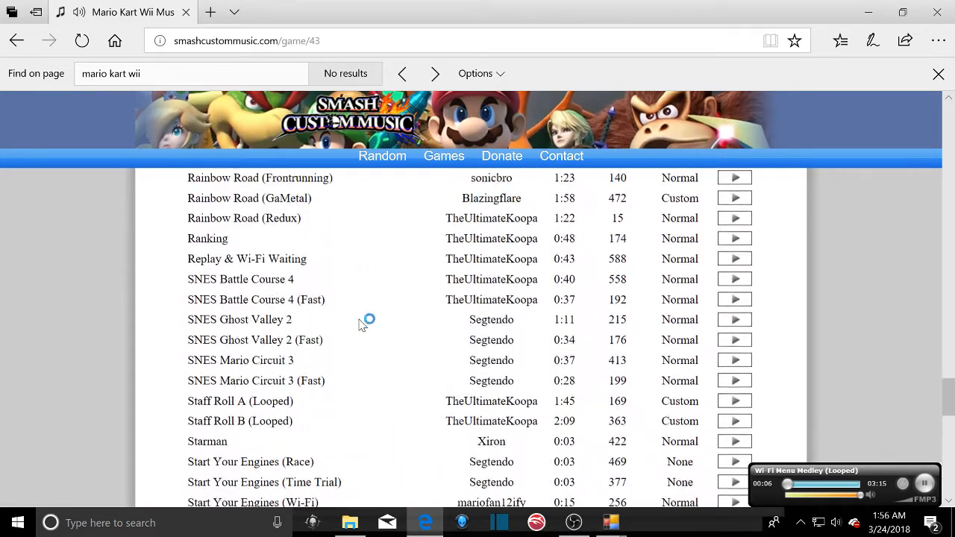
scroll(269, 369, down, 1)
scroll(257, 403, up, 1)
scroll(250, 414, up, 6)
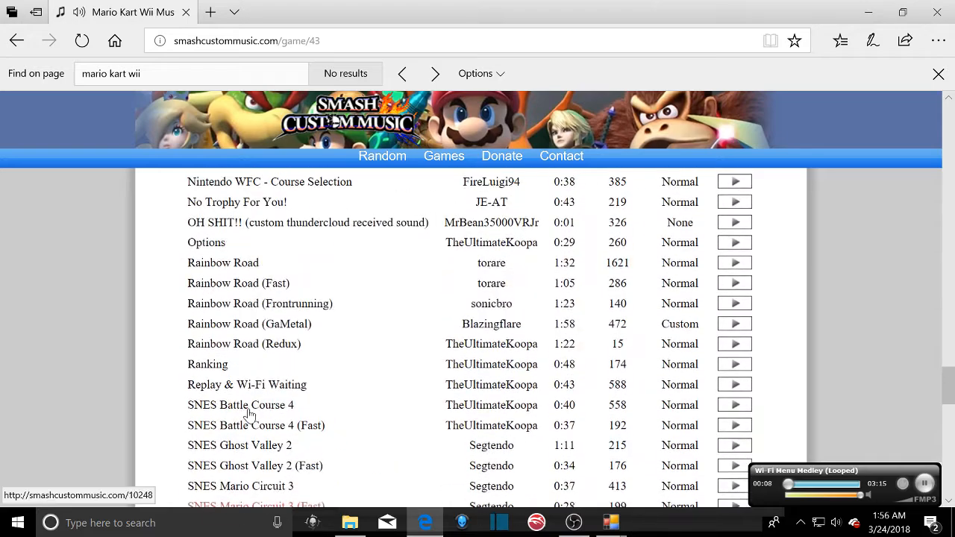
scroll(243, 446, up, 4)
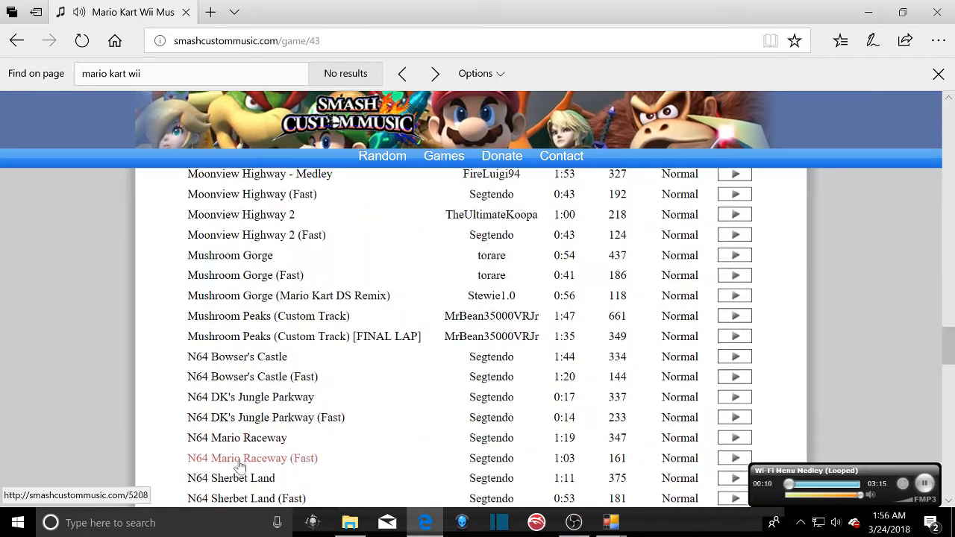
scroll(254, 430, up, 2)
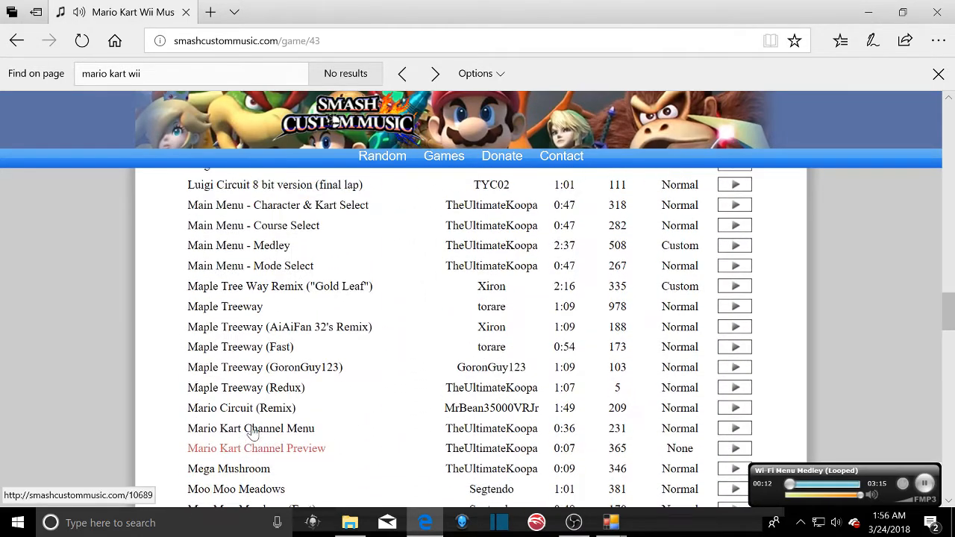
scroll(287, 464, up, 1)
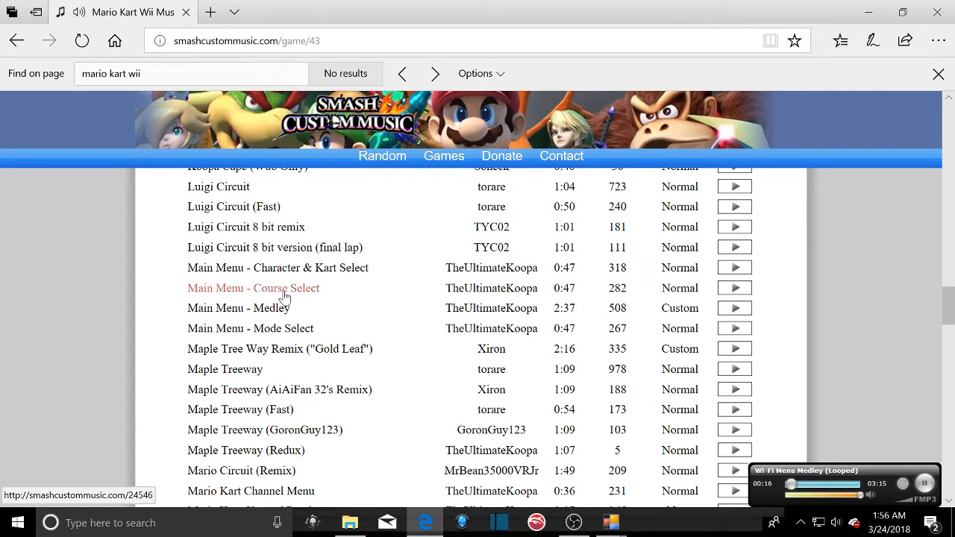
scroll(284, 297, up, 6)
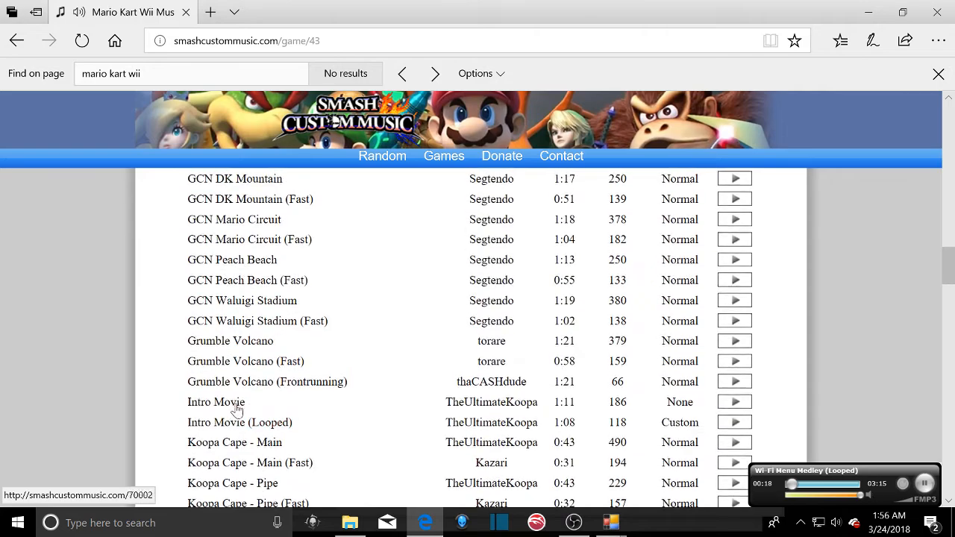
scroll(228, 403, up, 4)
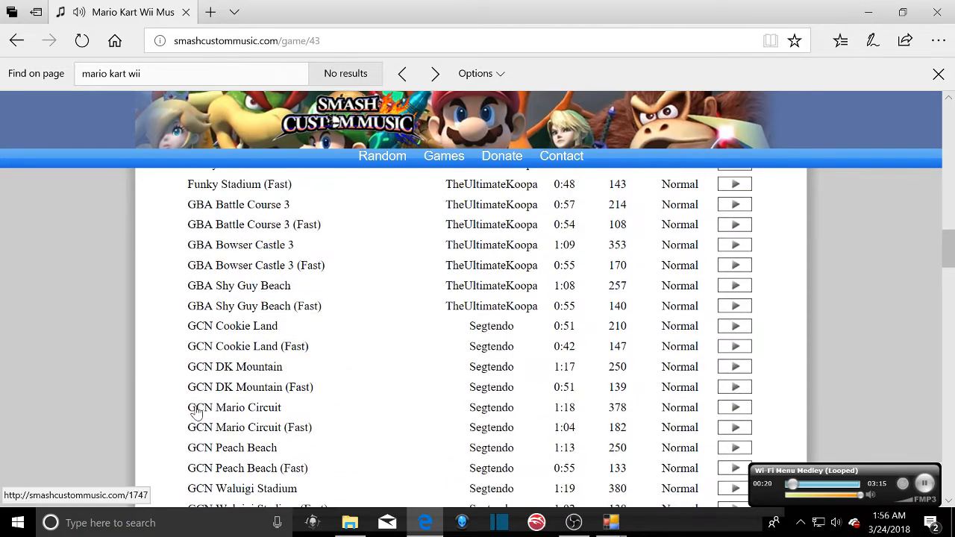
scroll(198, 414, up, 1)
scroll(199, 416, up, 8)
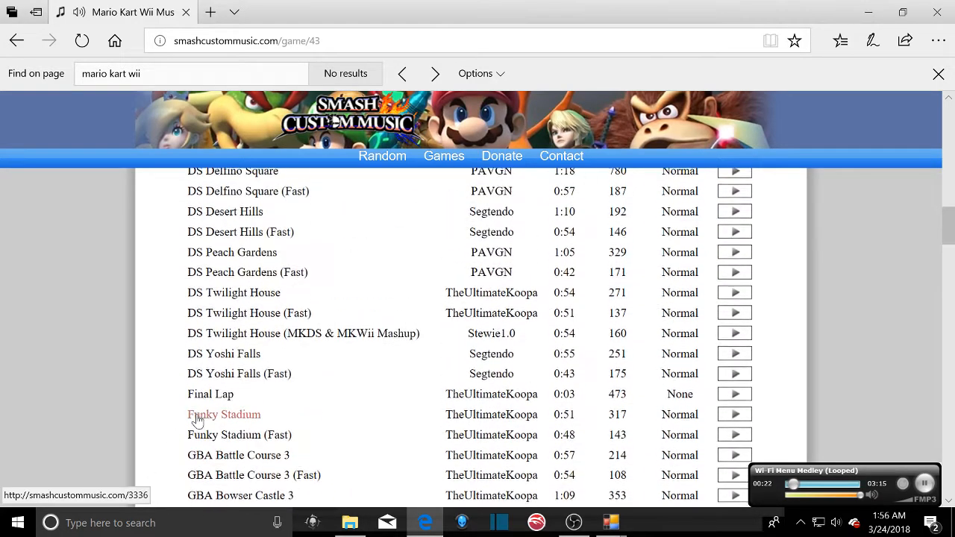
scroll(203, 418, up, 4)
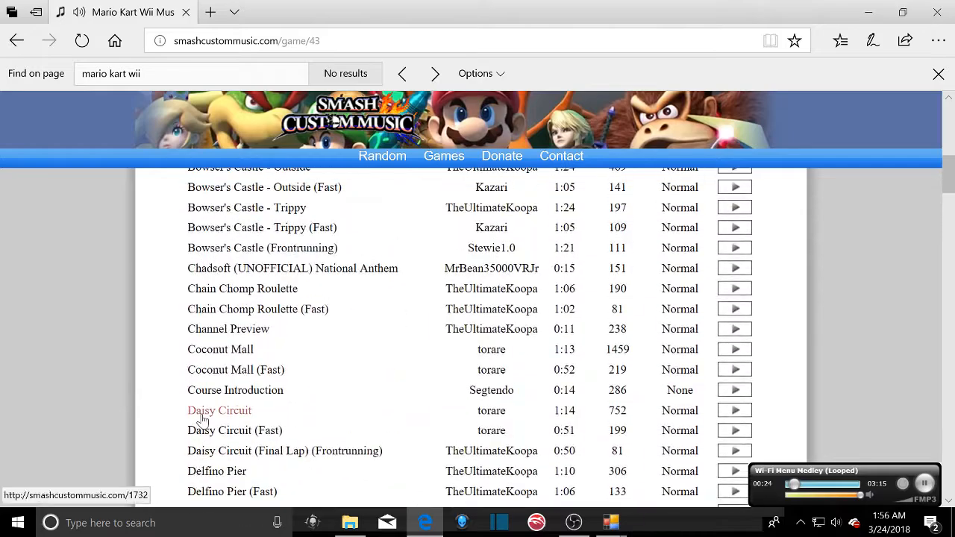
scroll(200, 424, down, 20)
scroll(318, 379, down, 20)
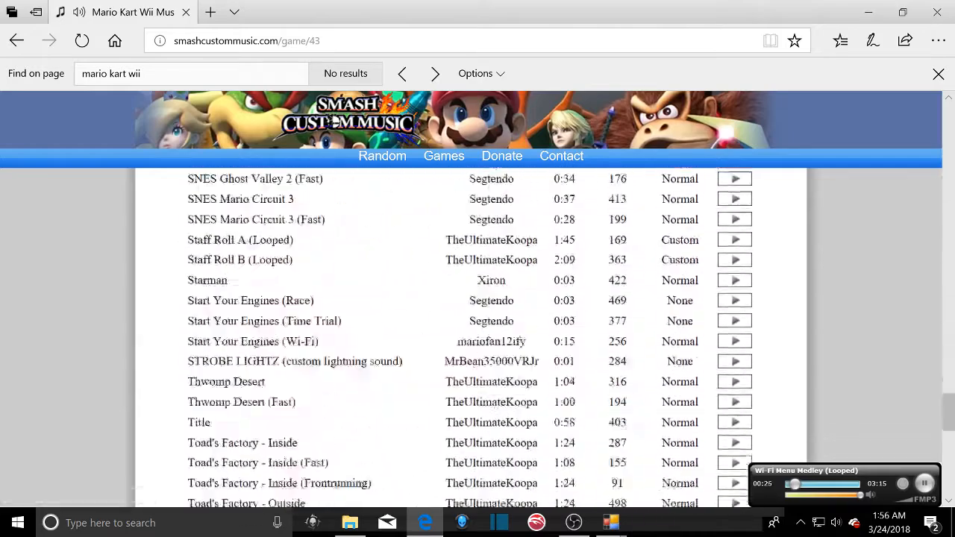
scroll(282, 335, up, 2)
- Find "replay" in the song list and preview the song Replay & Wi-Fi Waiting
drag(83, 74, 144, 74)
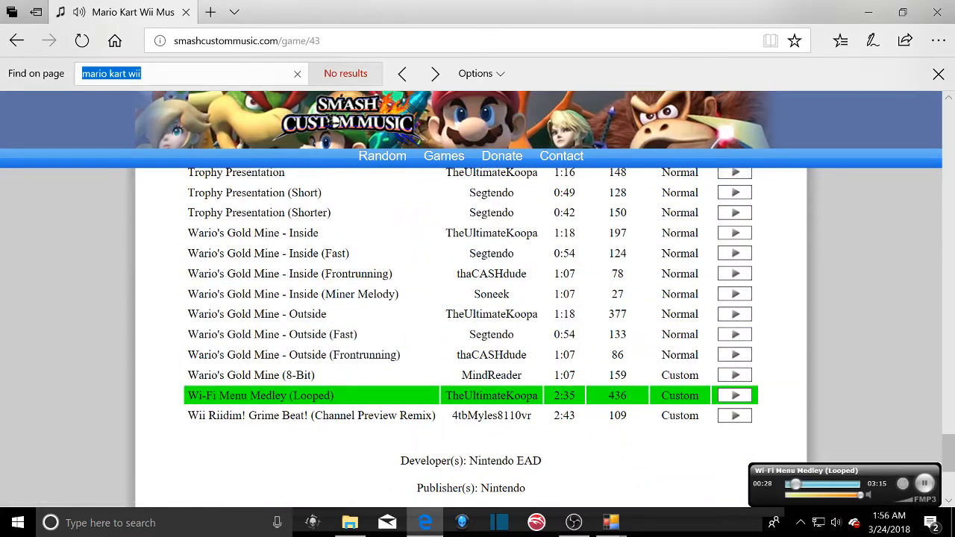
key(BackSpace)
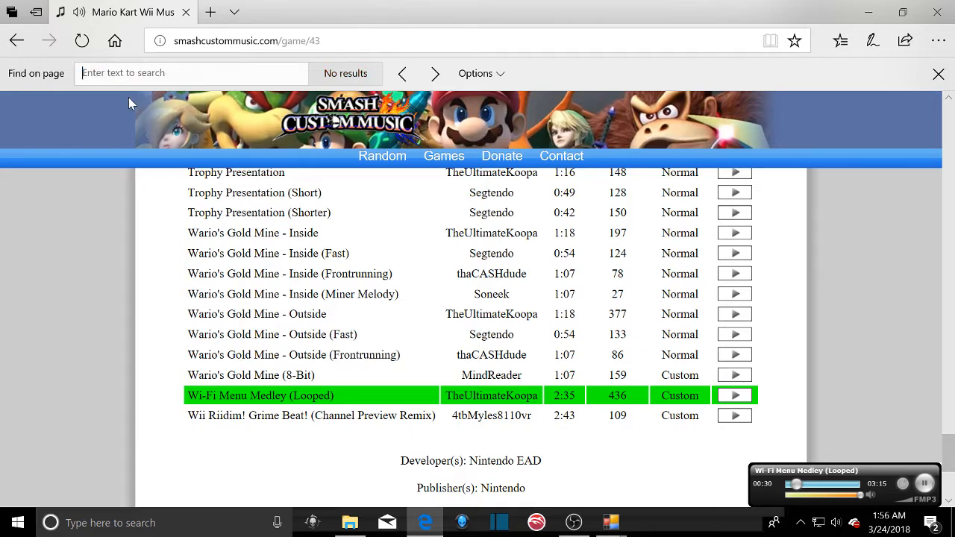
text(on)
key(BackSpace)
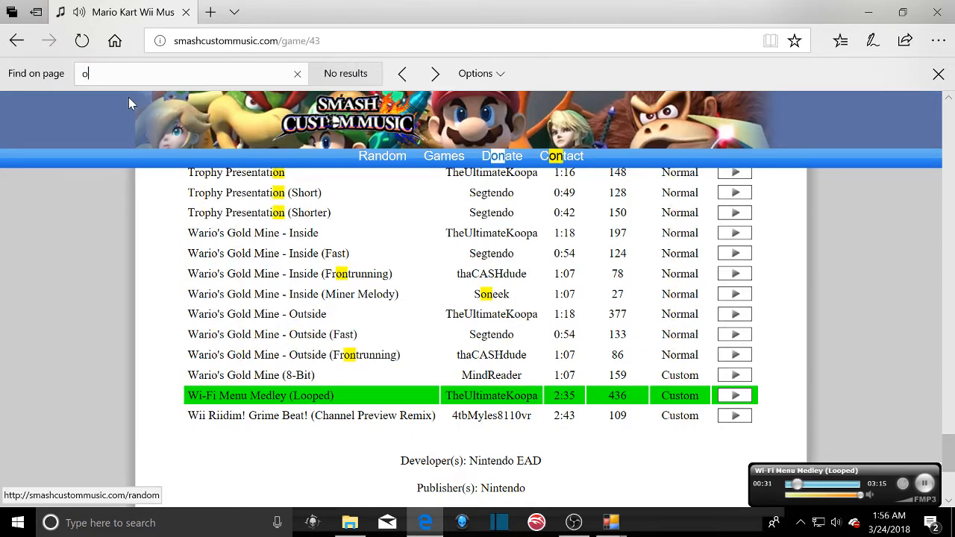
key(BackSpace)
text(replay)
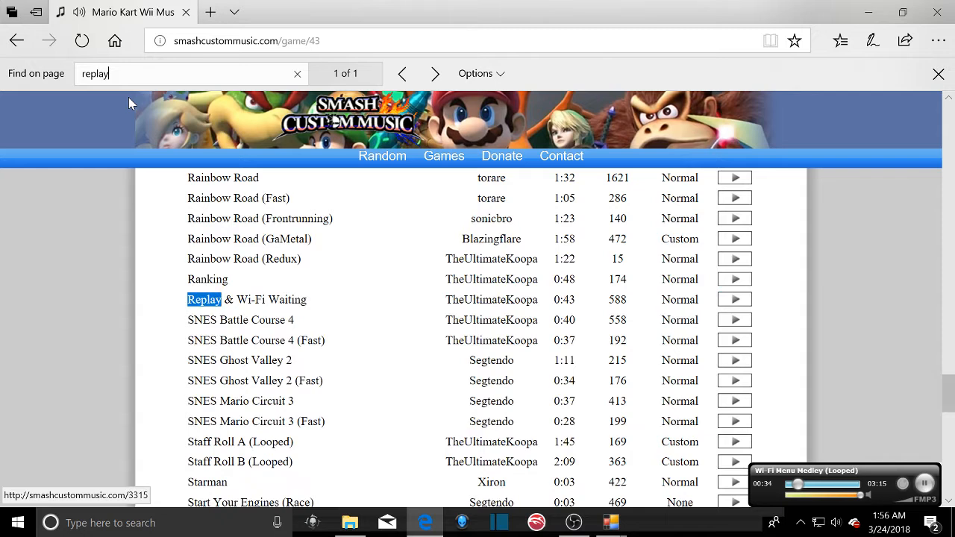
click(737, 300)
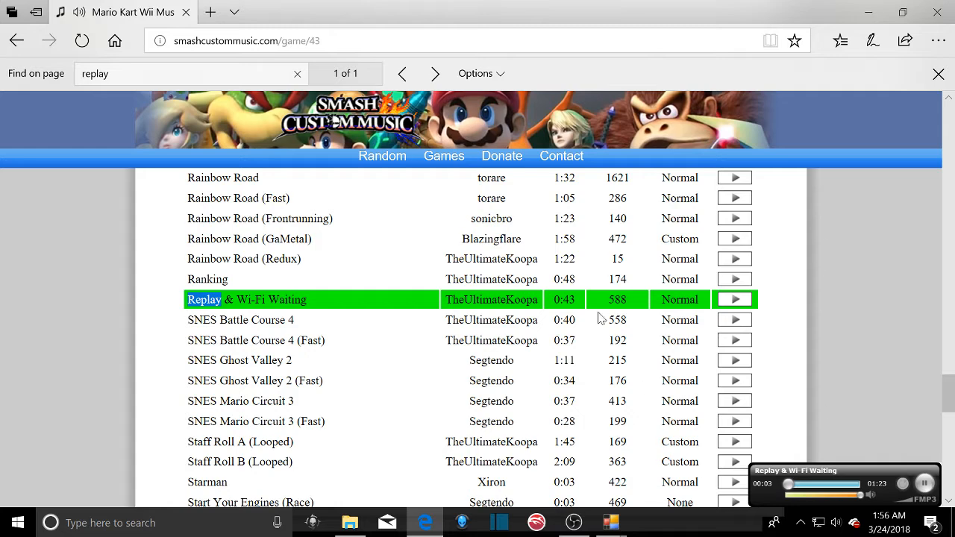
- Open the Replay & Wi-Fi Waiting song page and set the download target to Super Smash Bros. for Wii U, C07 - Tal Tal Heights
click(274, 302)
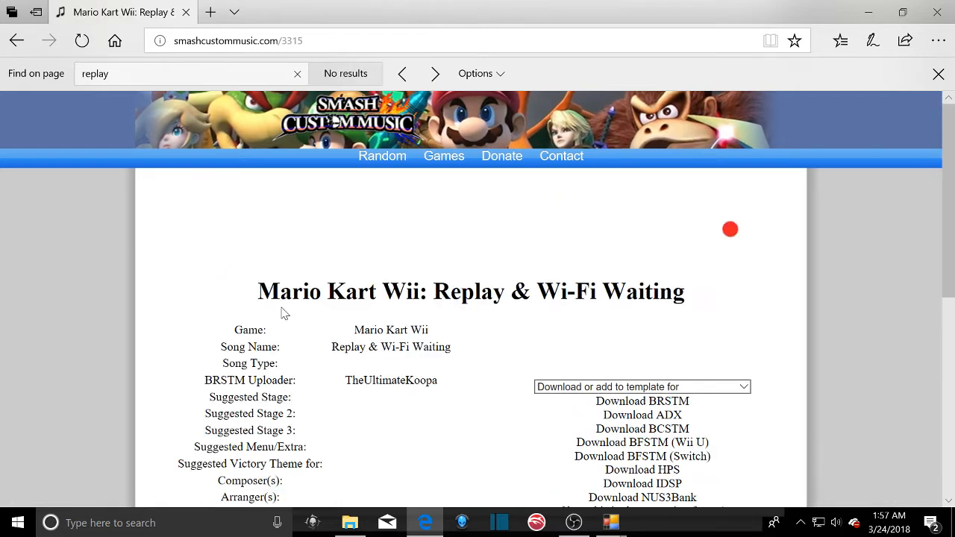
click(583, 388)
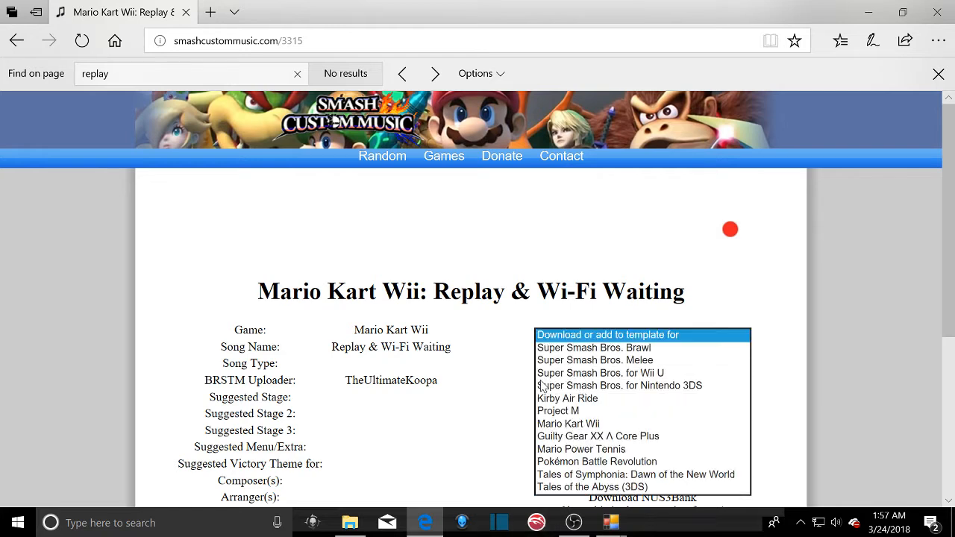
click(579, 375)
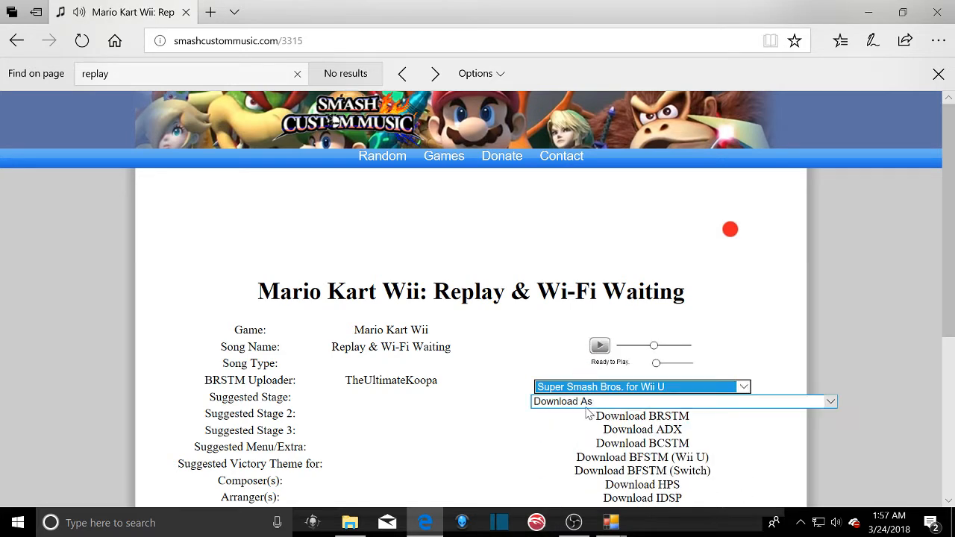
click(616, 406)
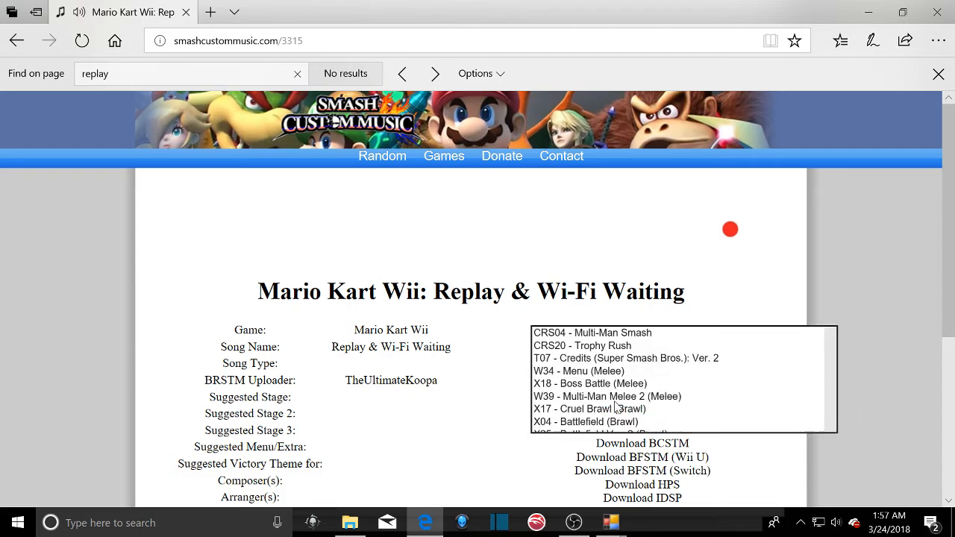
scroll(611, 350, down, 15)
scroll(610, 349, down, 20)
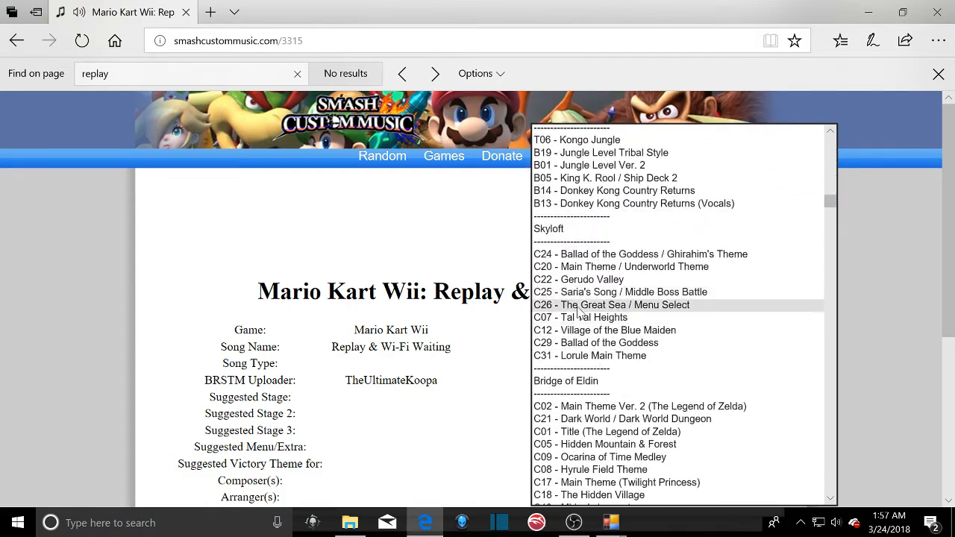
click(579, 320)
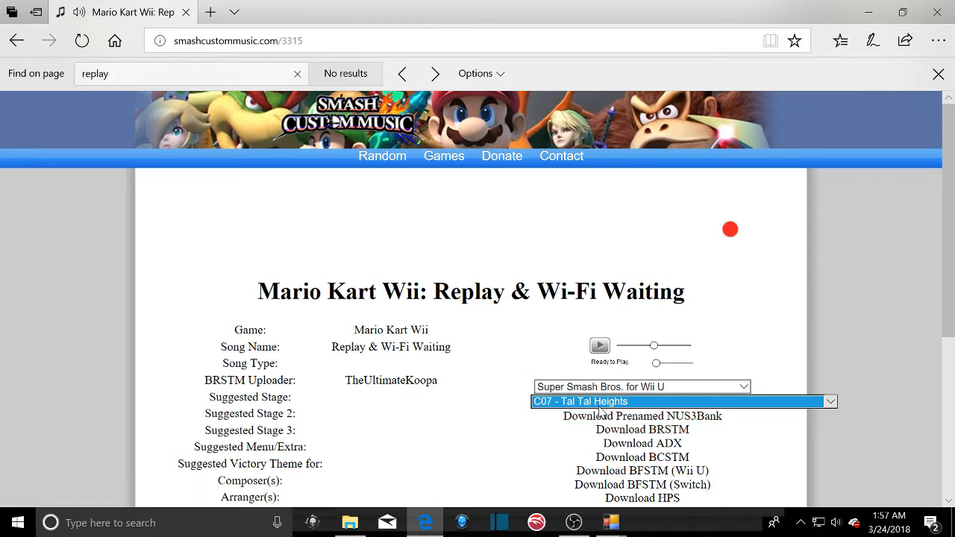
- Download the Replay & Wi-Fi Waiting song in BRSTM format and save the file
click(631, 431)
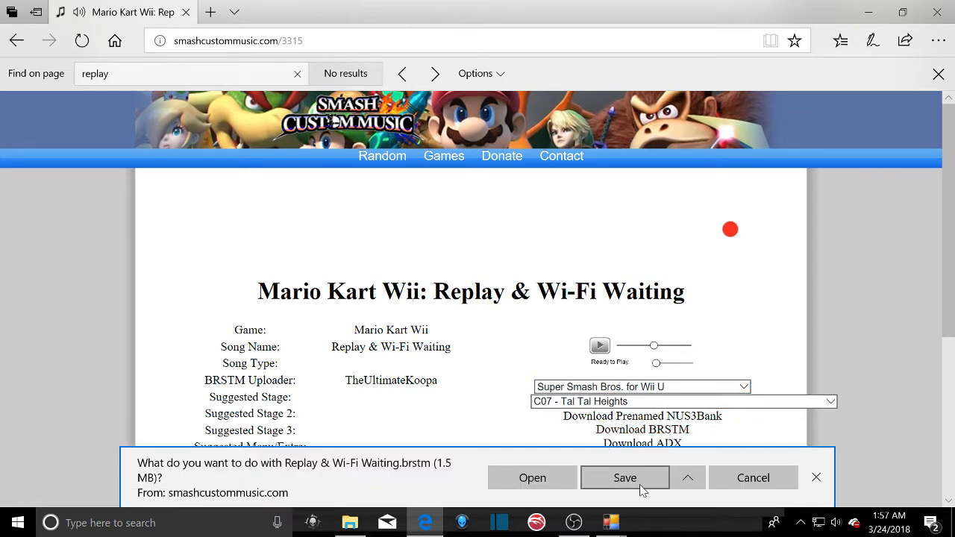
click(628, 482)
click(654, 488)
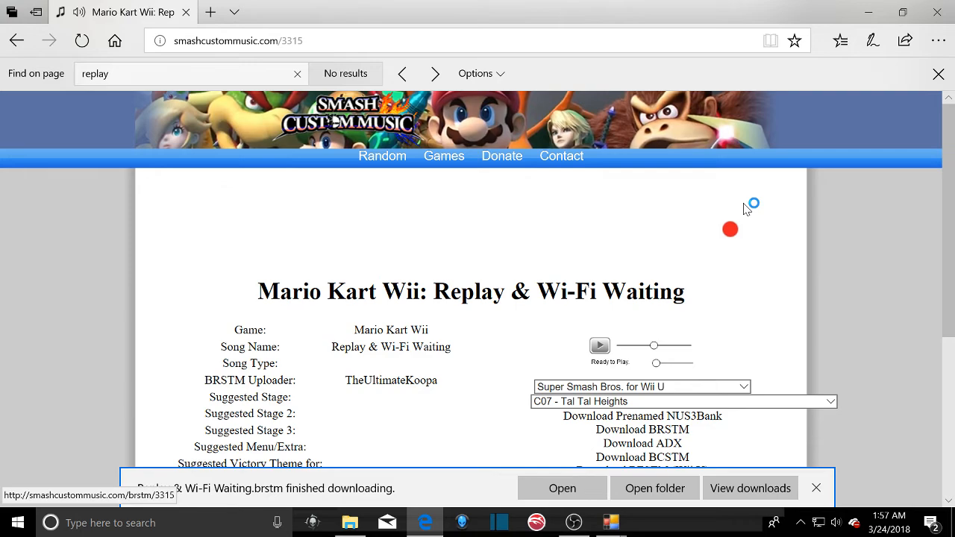
- Clear the desktop by closing Sm4shMusic and minimizing the browser, Sm4shExplorer and the sm4shexplorer 0.07.1 folder
click(869, 11)
drag(635, 15, 635, 358)
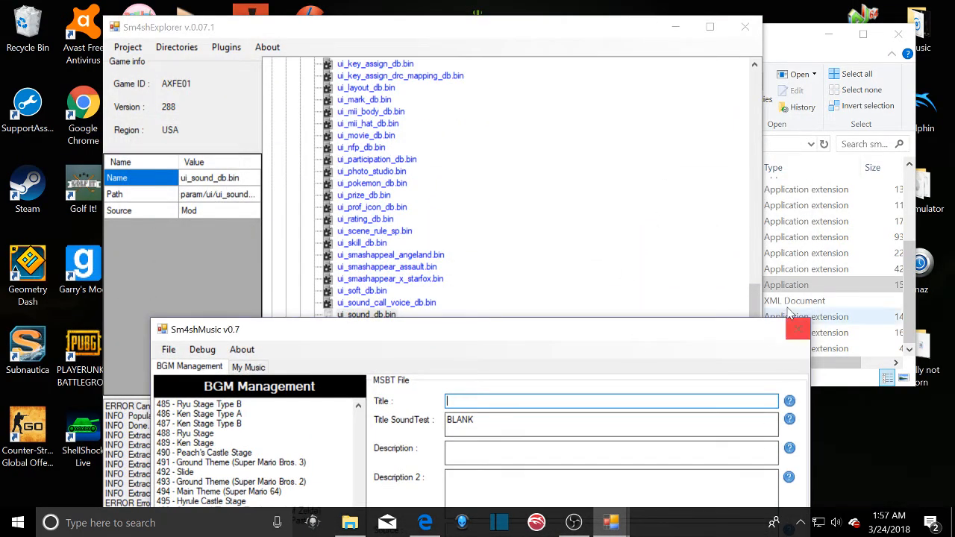
click(796, 331)
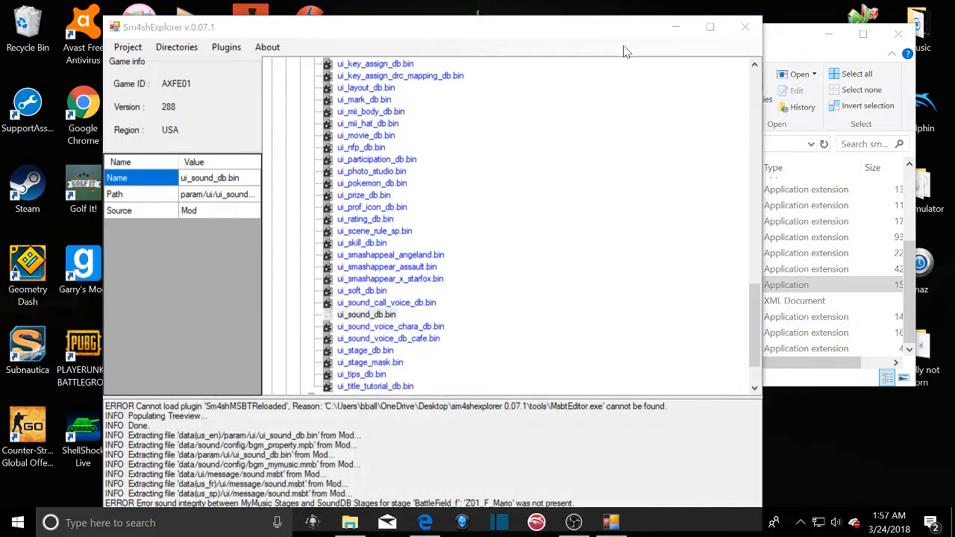
click(675, 27)
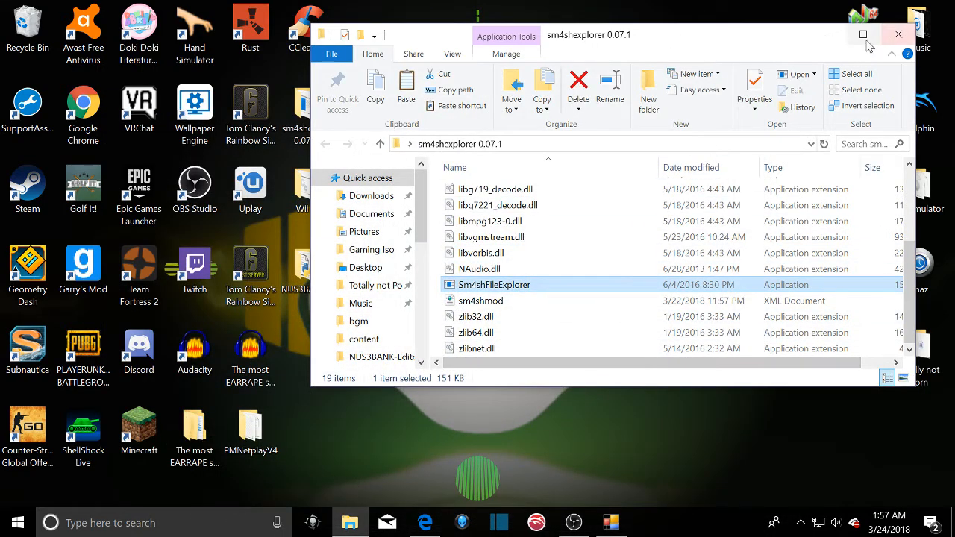
click(828, 35)
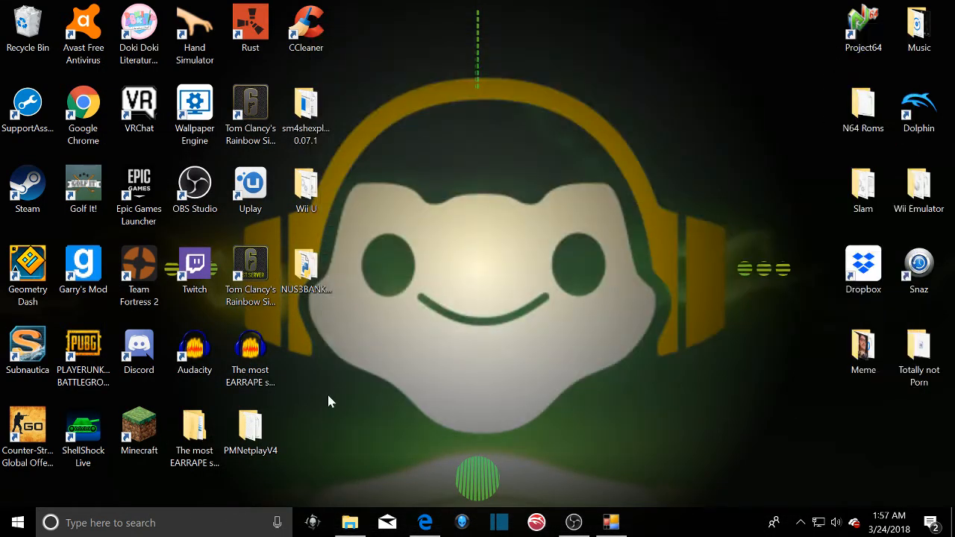
- Launch the NUS3BANK-Editor Python file from the NUS3BANK-Editor-master folder on the desktop
double_click(304, 278)
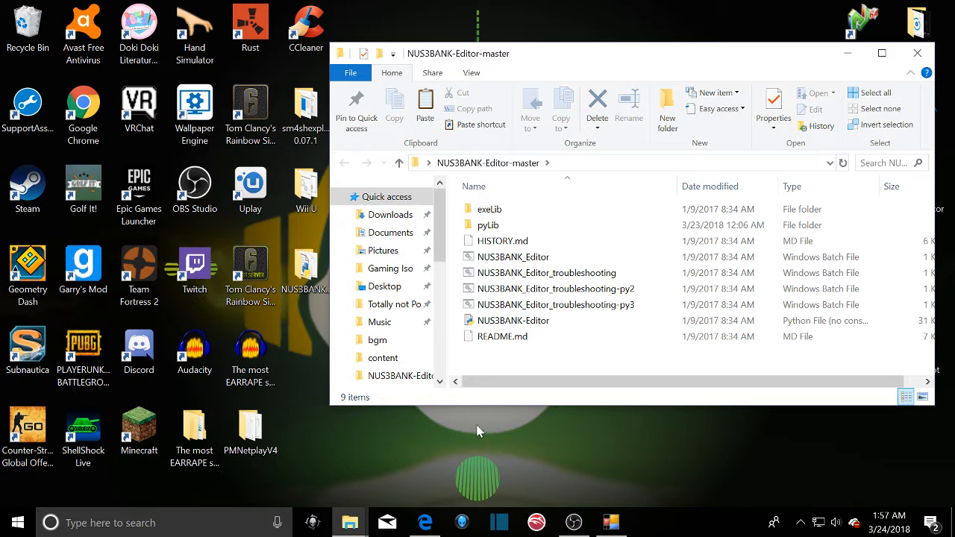
click(521, 320)
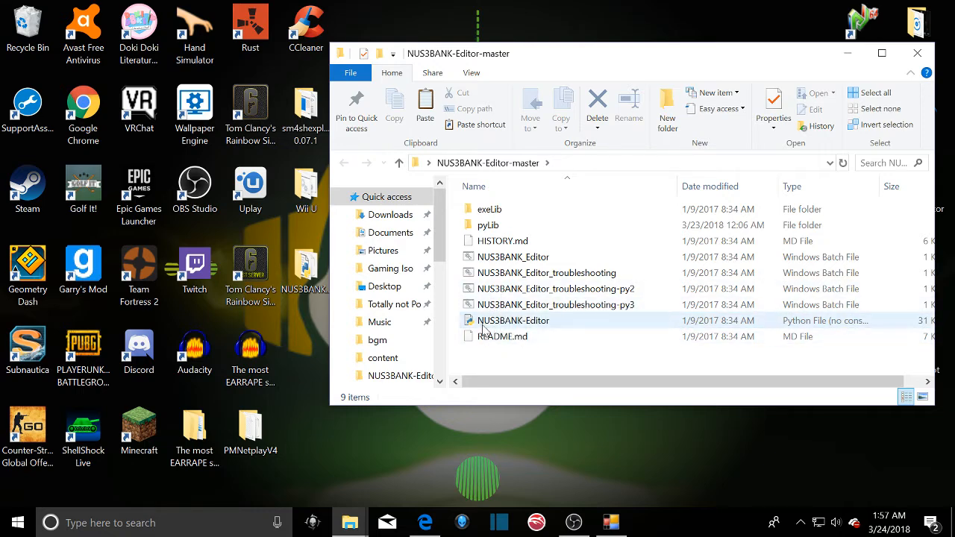
double_click(484, 320)
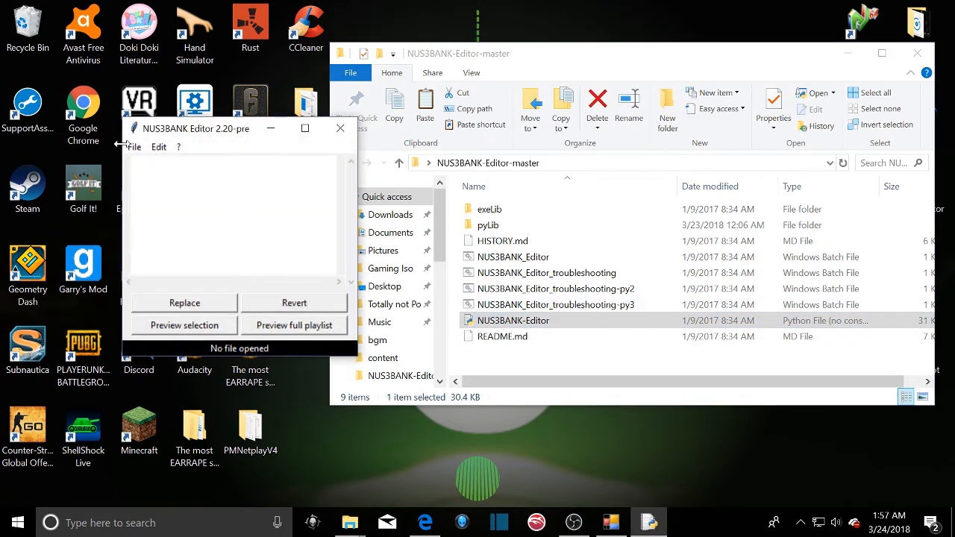
- Open Boss Battle.nus3bank from the Downloads folder as the base sound bank
click(135, 147)
click(149, 162)
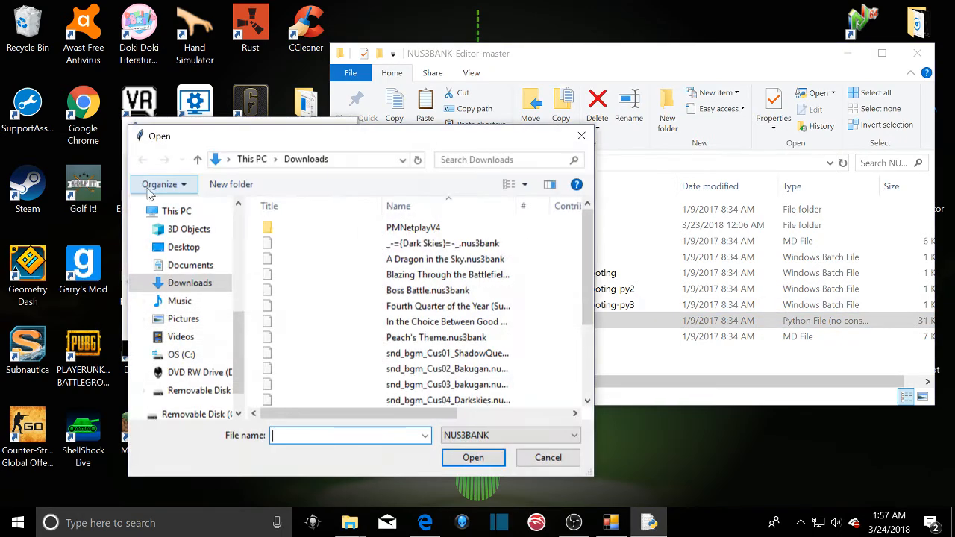
scroll(385, 328, down, 2)
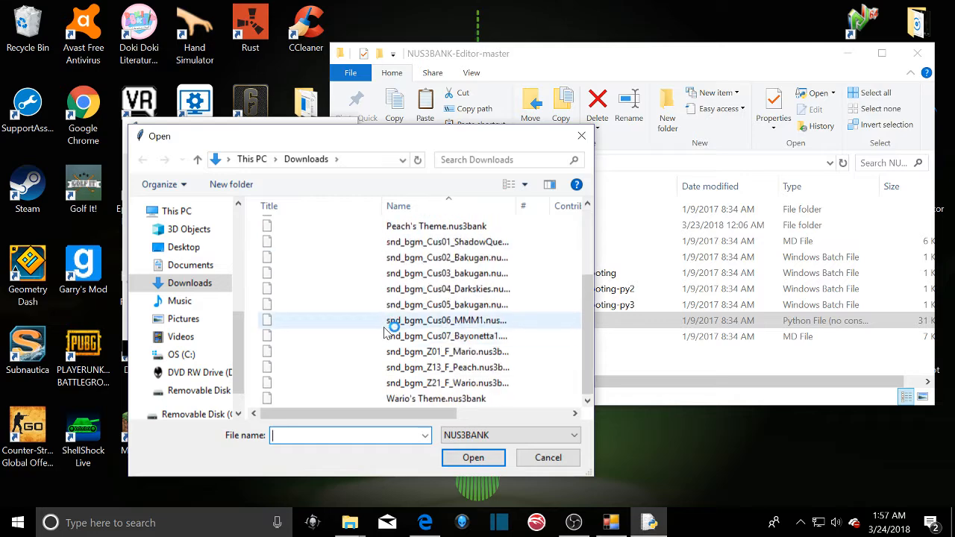
scroll(410, 336, up, 2)
scroll(422, 350, down, 2)
scroll(427, 369, up, 3)
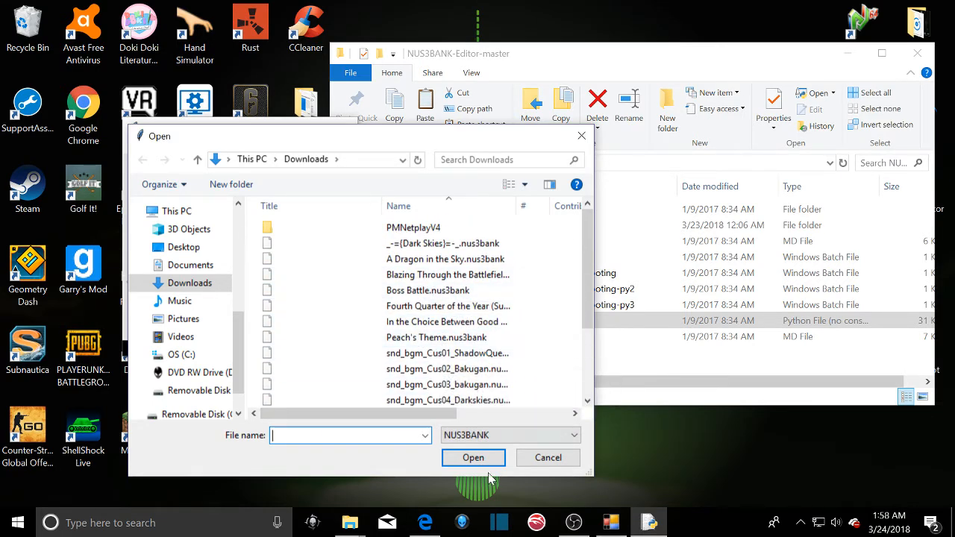
click(492, 436)
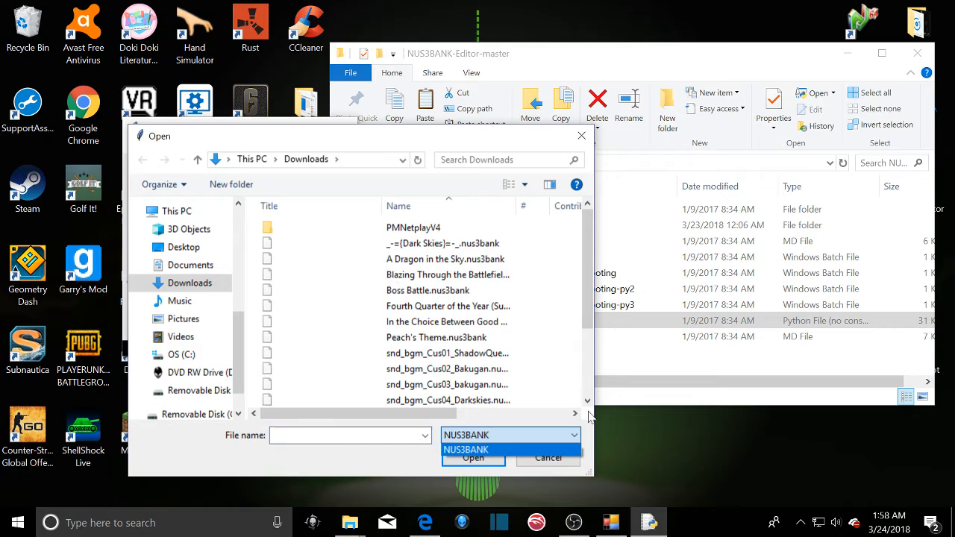
click(624, 466)
scroll(422, 373, down, 3)
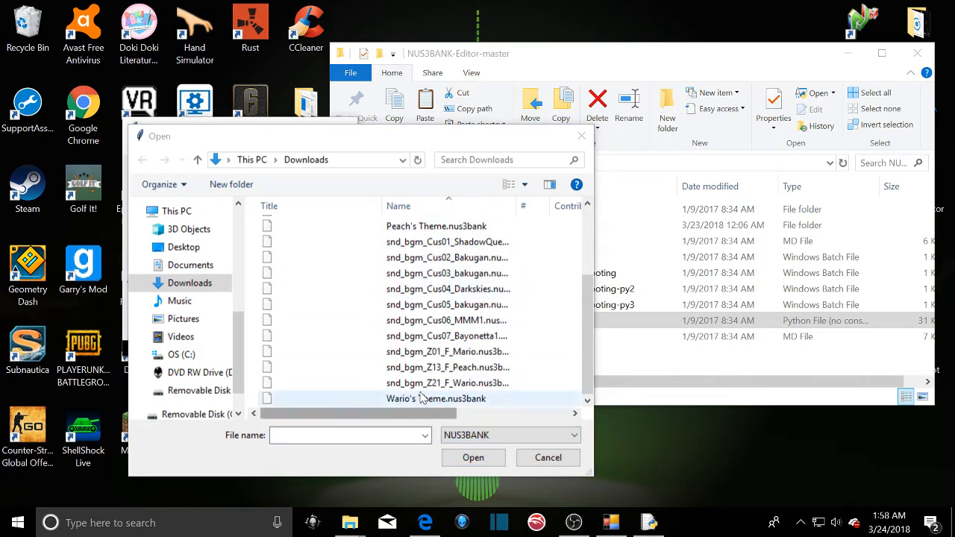
scroll(421, 399, up, 3)
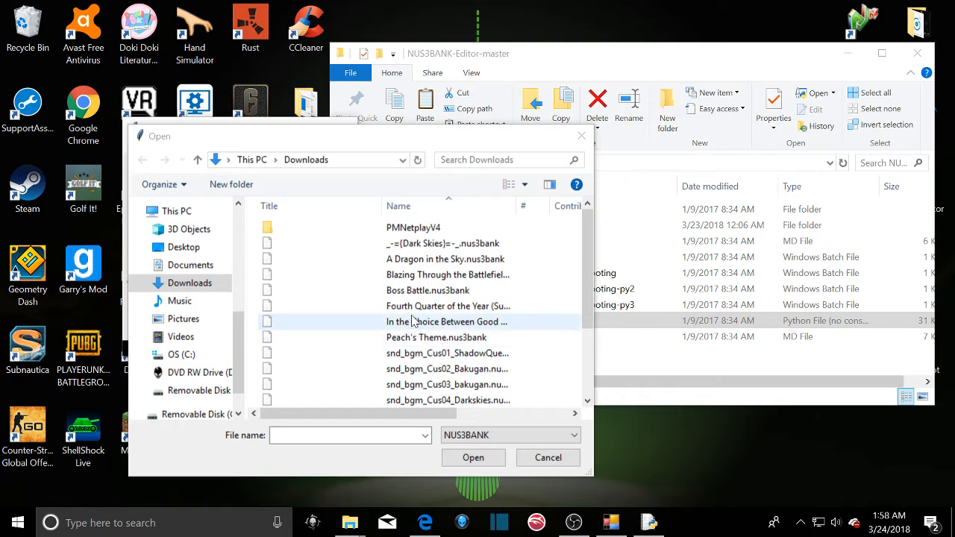
scroll(418, 329, down, 3)
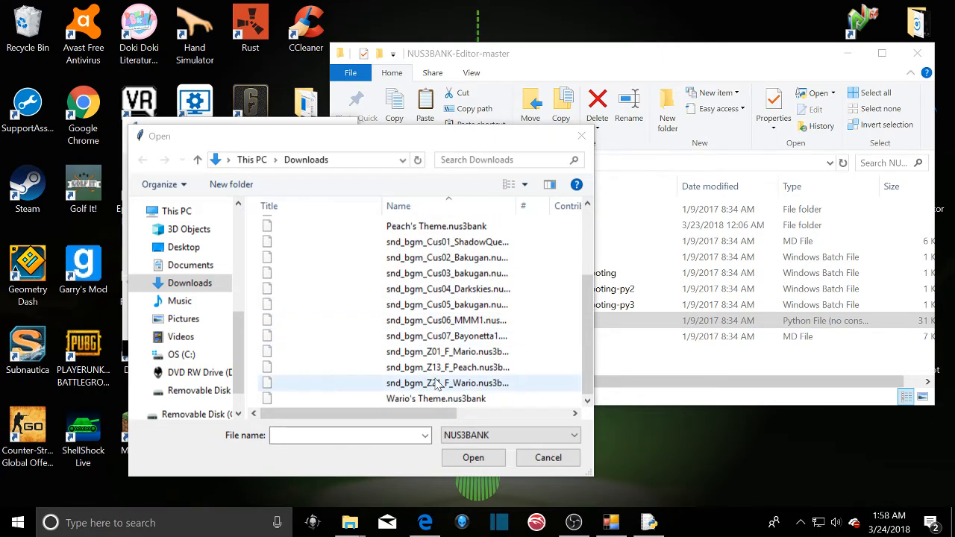
scroll(437, 383, up, 3)
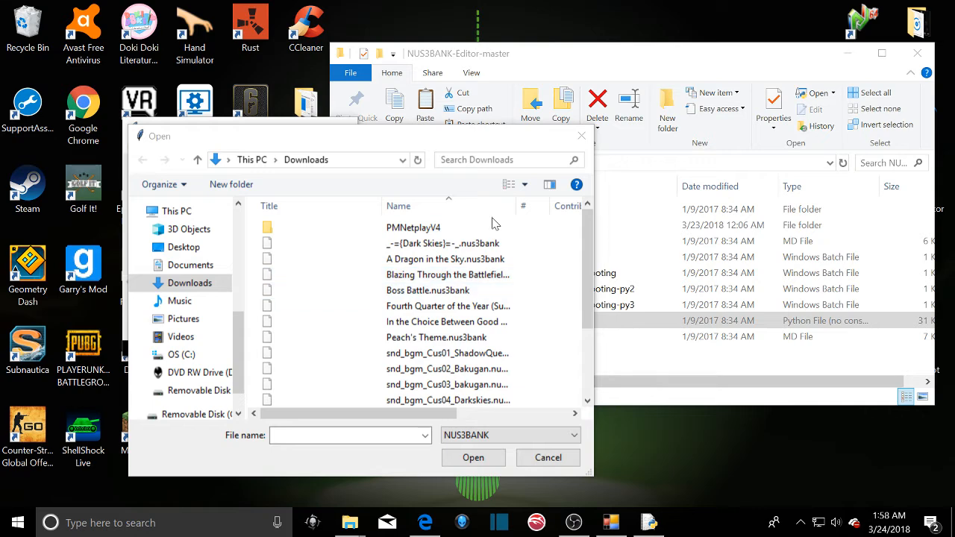
click(458, 294)
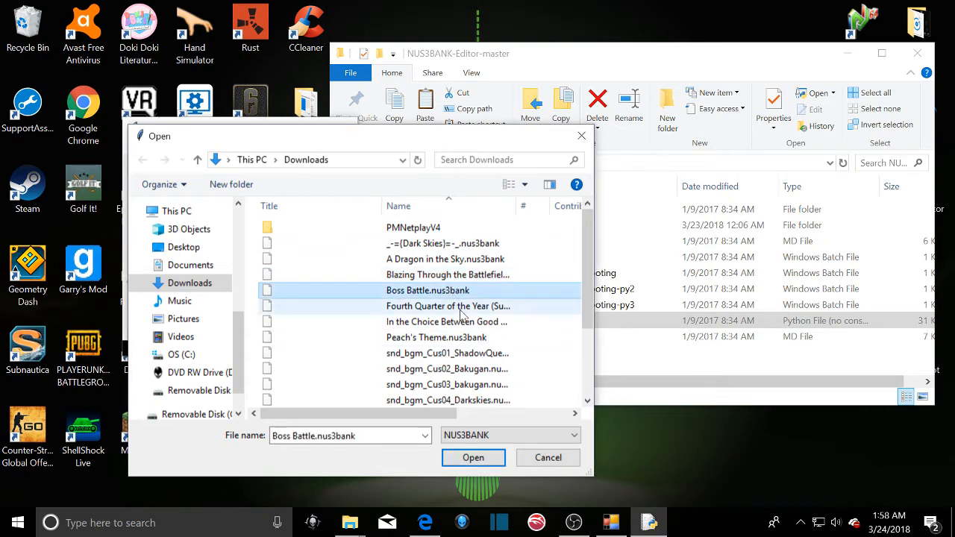
click(481, 458)
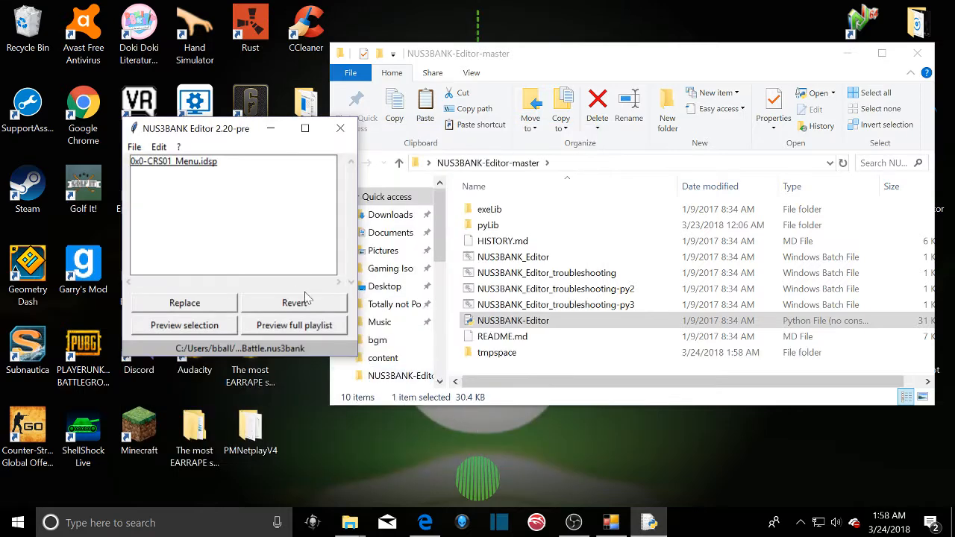
- Choose Replay & Wi-Fi Waiting.brstm from Downloads as the replacement for 0x0-CRS01_Menu.idsp, listing all file types
click(211, 164)
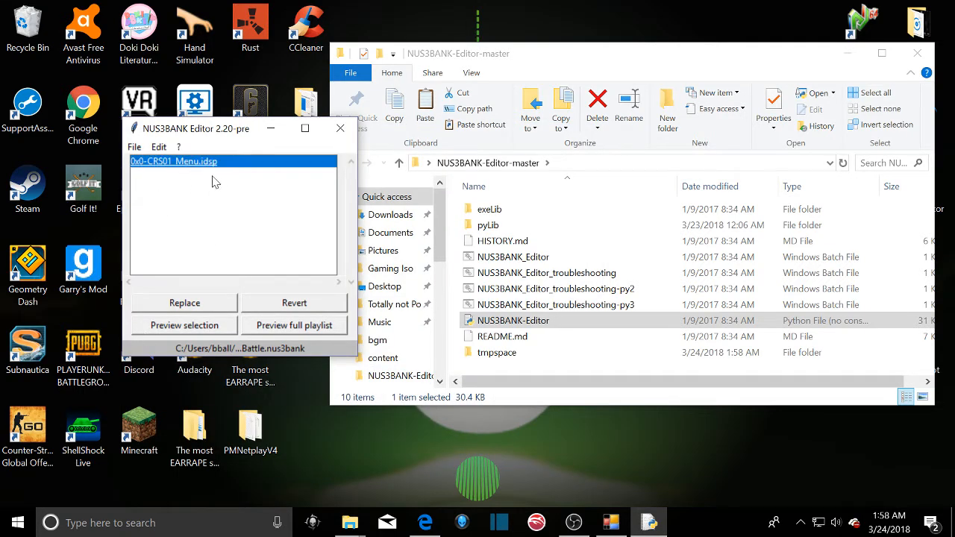
click(187, 303)
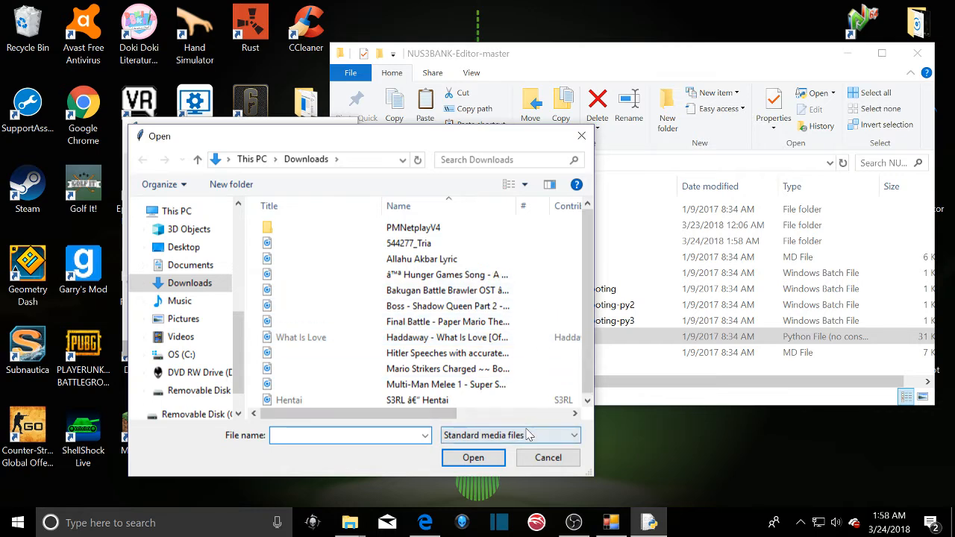
click(500, 440)
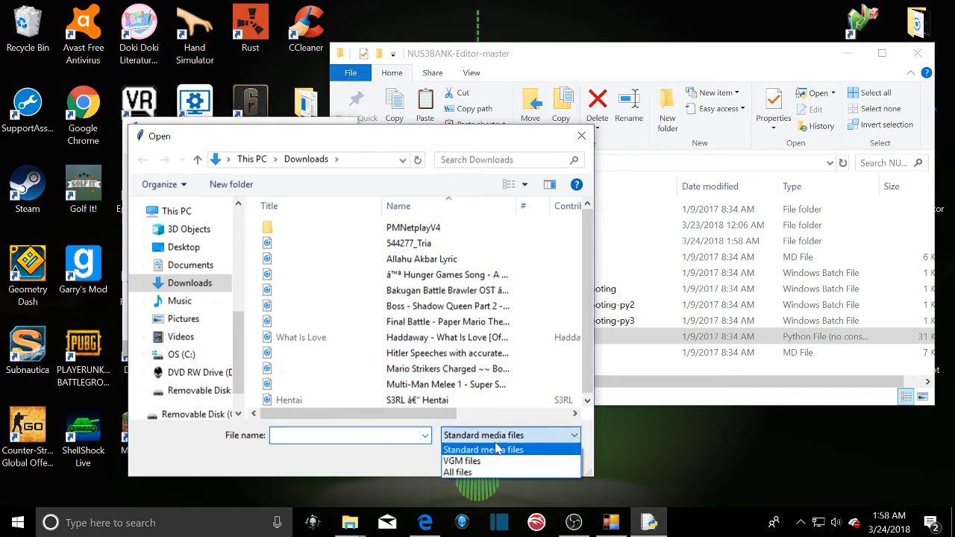
click(457, 473)
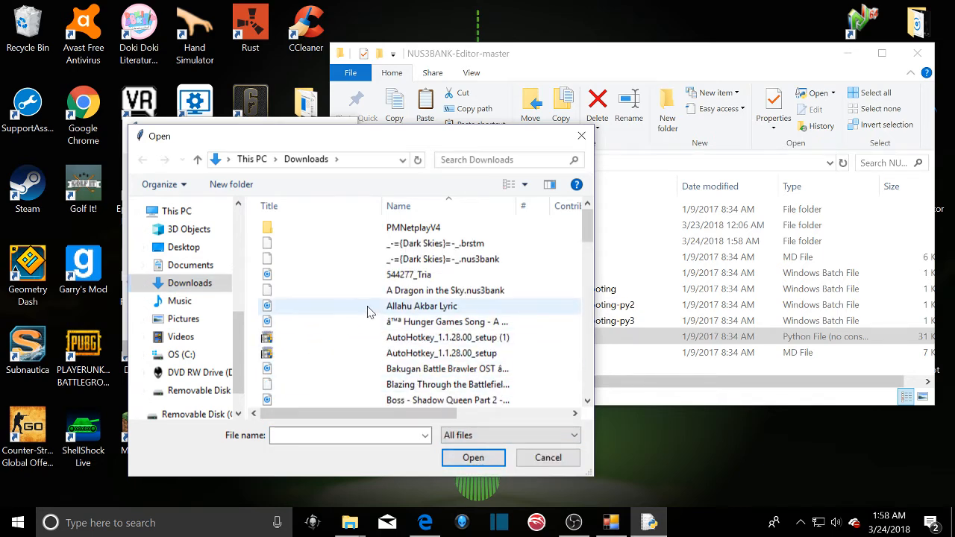
scroll(381, 295, down, 15)
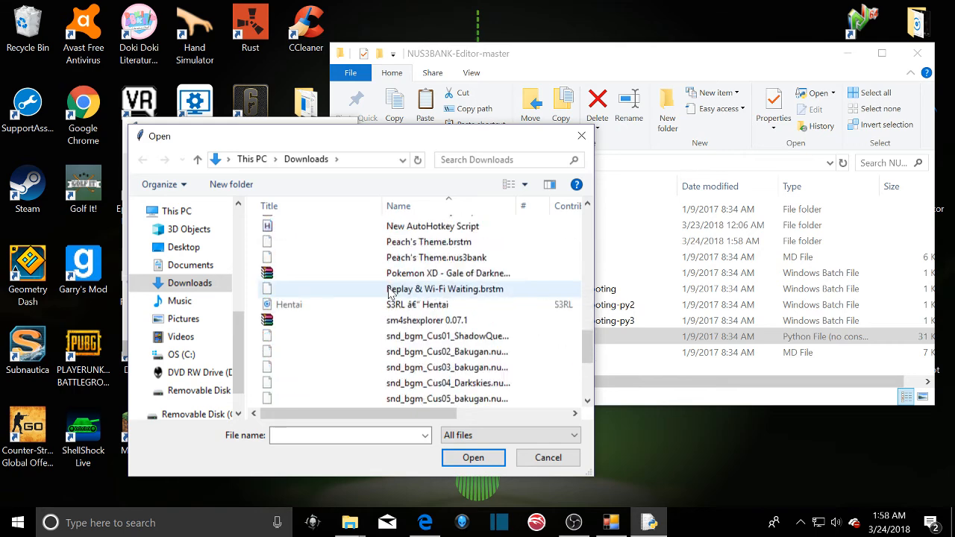
scroll(403, 346, down, 1)
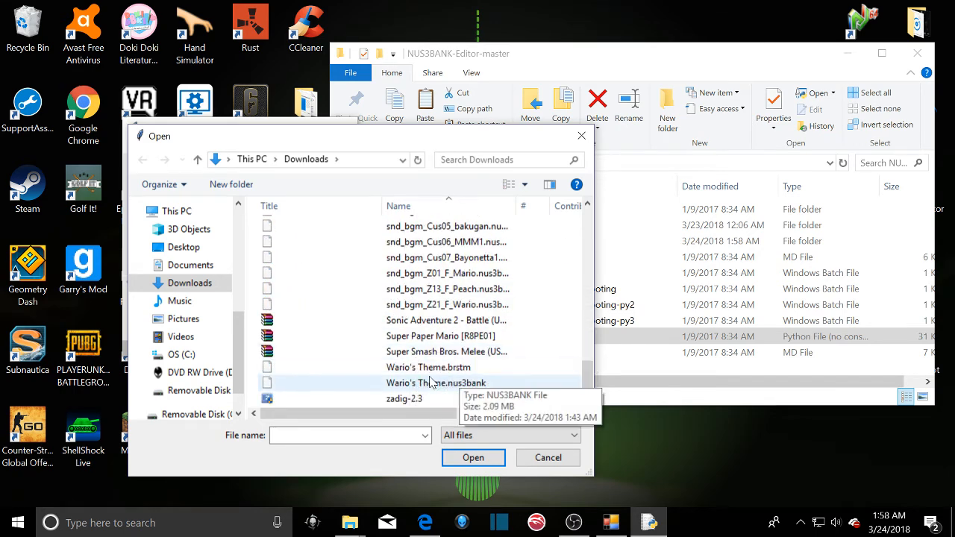
scroll(401, 385, up, 5)
scroll(396, 382, down, 1)
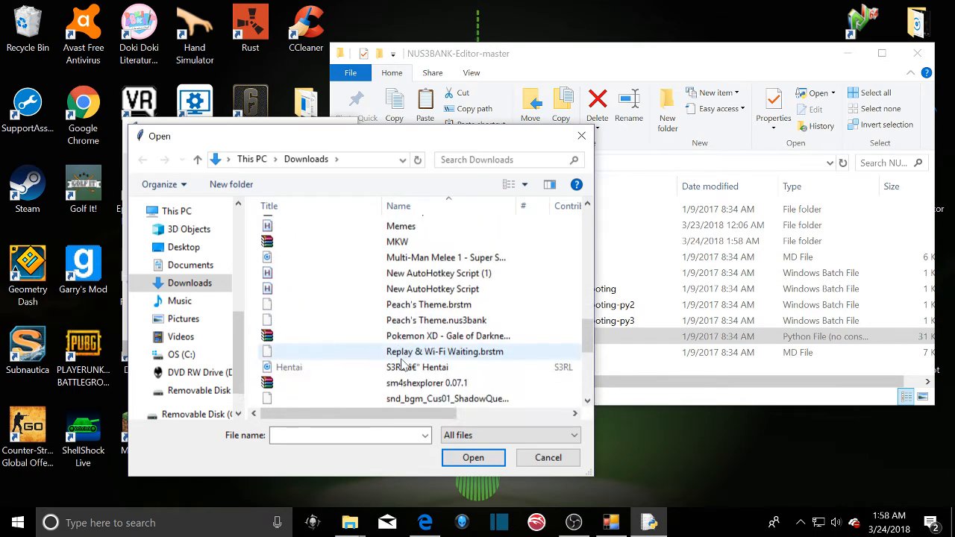
click(373, 353)
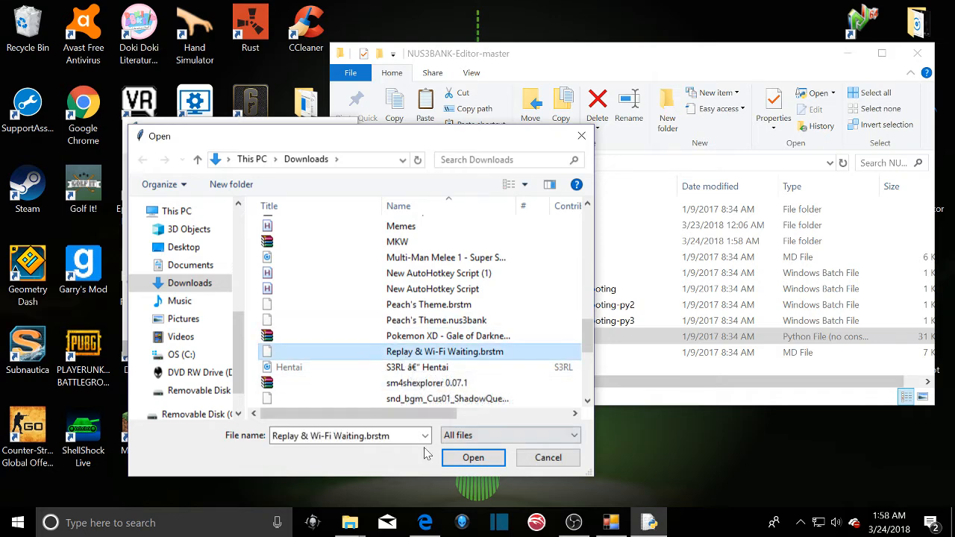
click(470, 457)
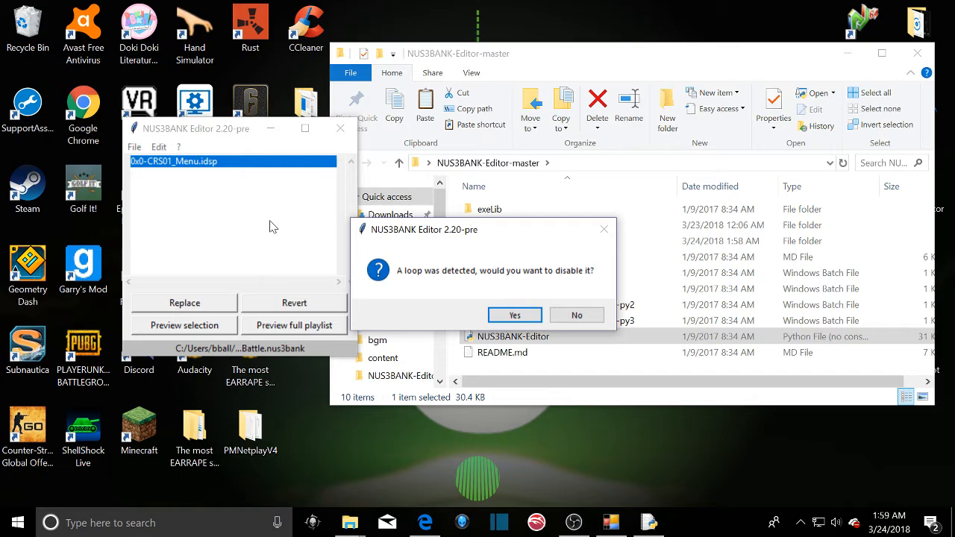
- Keep the song's loop enabled and confirm replacing 0x0-CRS01_Menu.idsp with Replay & Wi-Fi Waiting.brstm
click(573, 315)
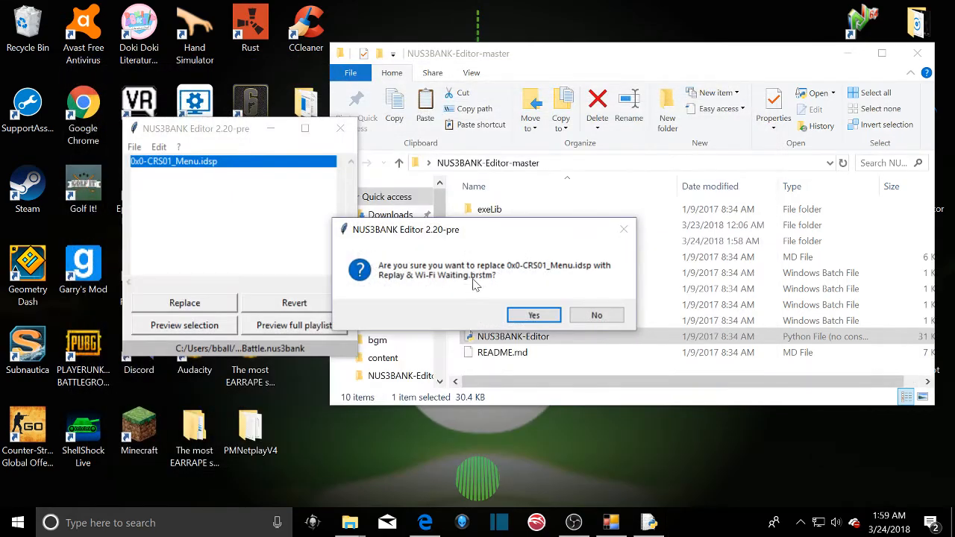
click(534, 315)
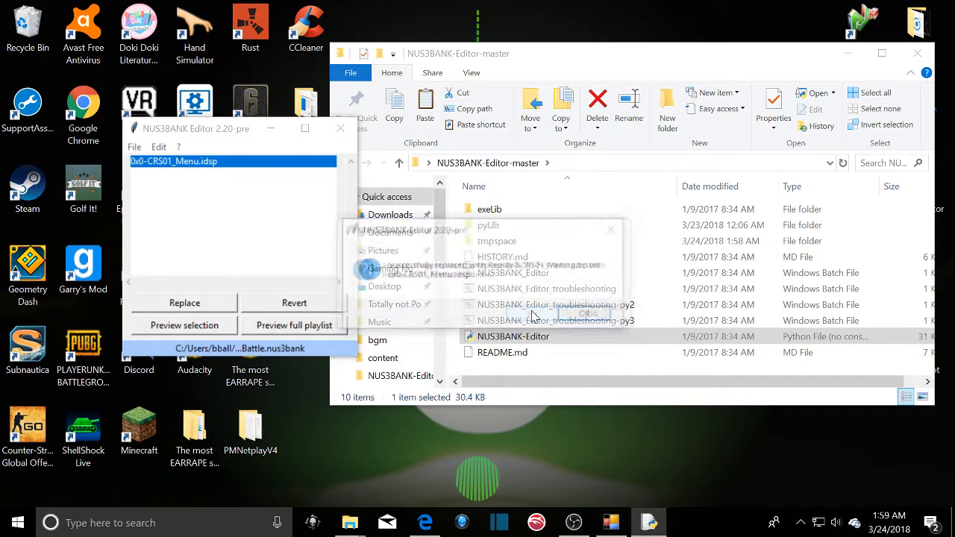
click(588, 316)
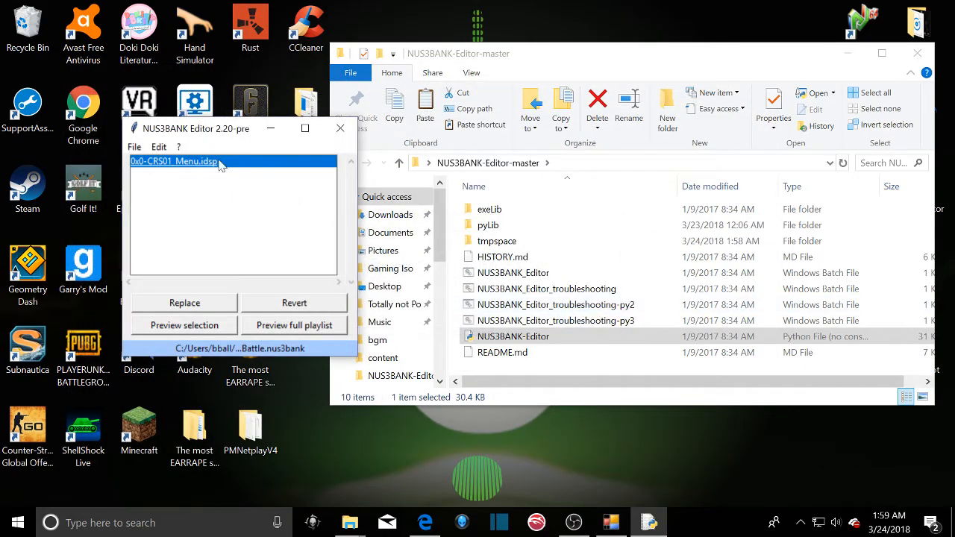
- Save the edited bank as a new NUS3BANK file named snd_bgm_Cus08_MKWii1 in the Downloads folder
click(137, 148)
click(172, 209)
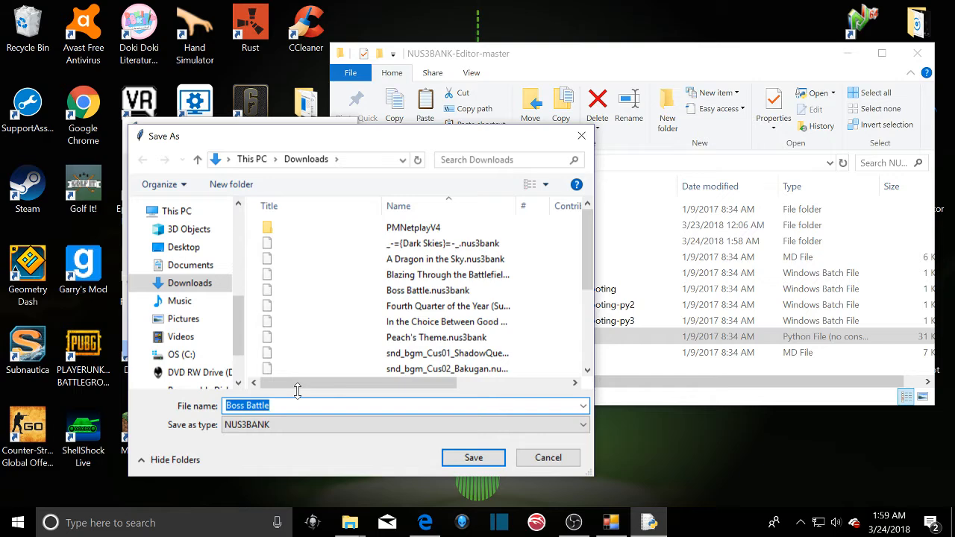
key(BackSpace)
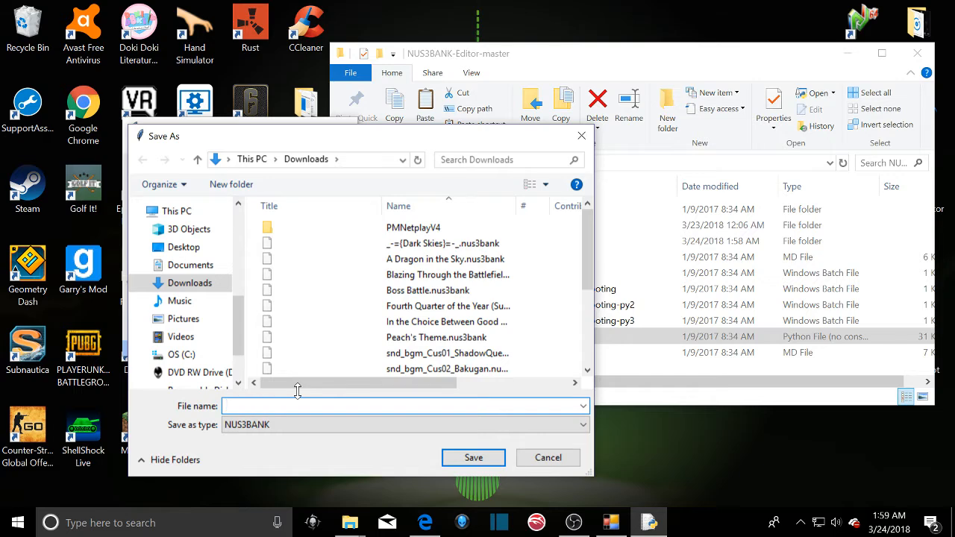
text(snd_bgm_)
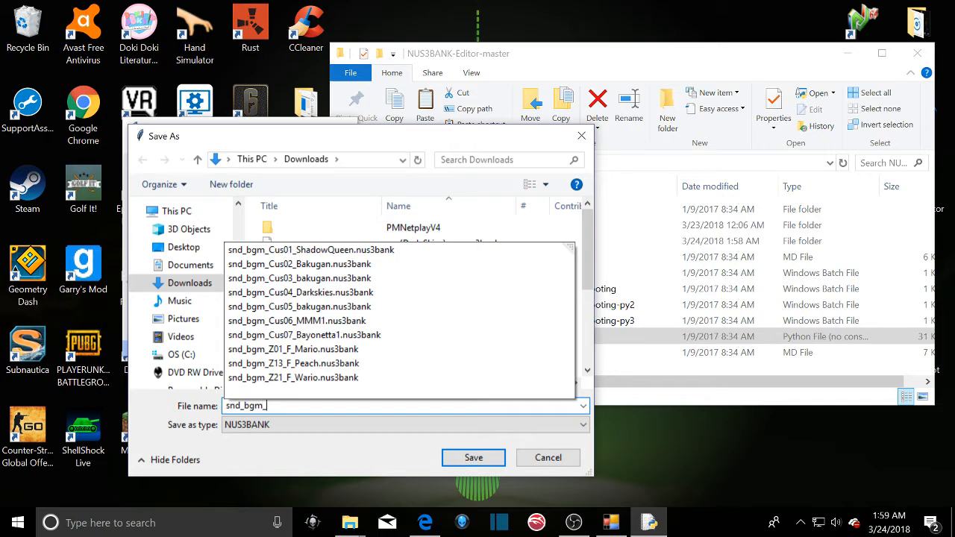
text(Cus)
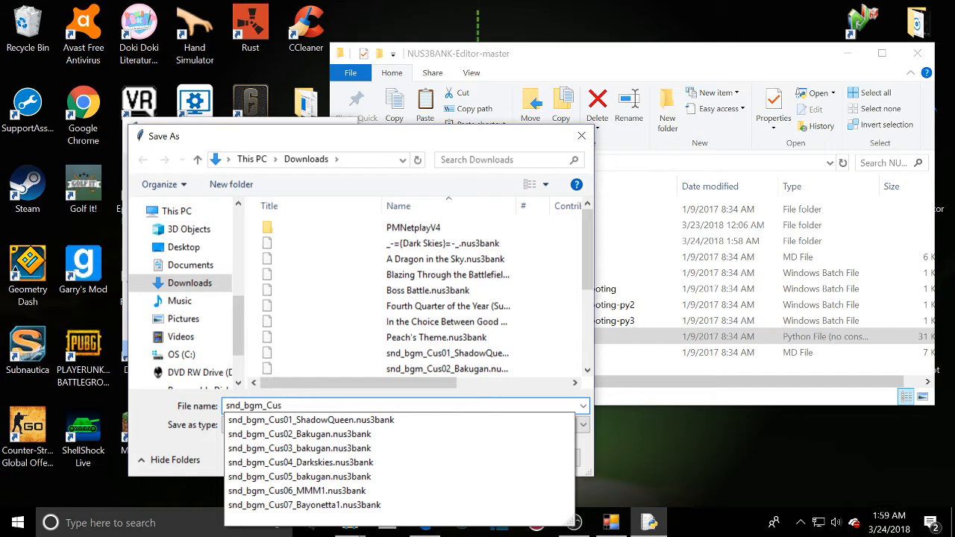
text(08)
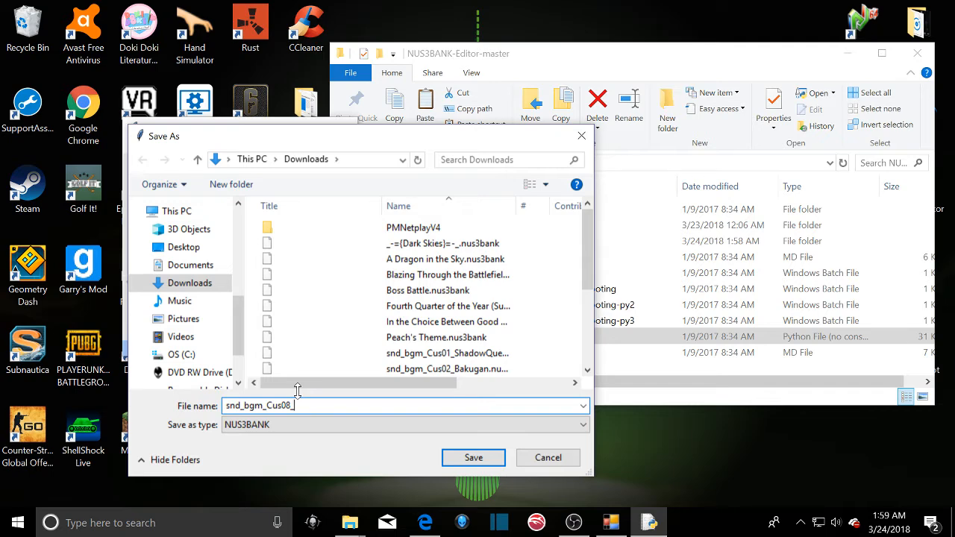
text(_MKWii1)
click(465, 461)
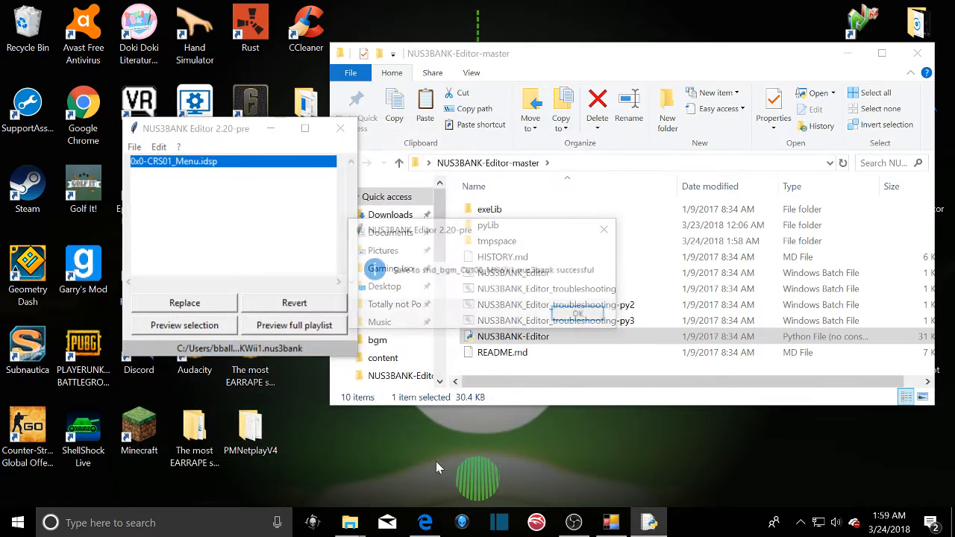
click(593, 317)
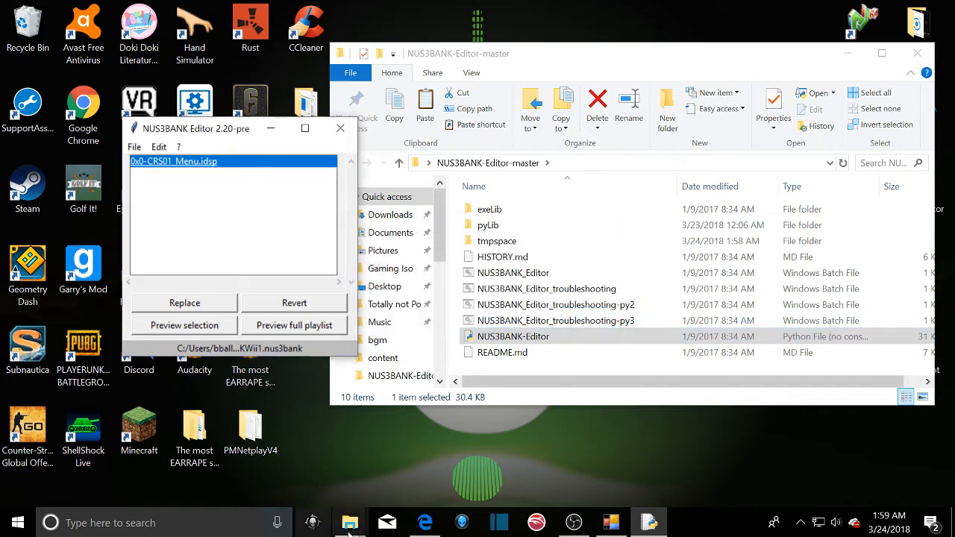
- Open the workspace's content/sound/bgm folder inside the sm4shexplorer 0.07.1 folder
click(349, 525)
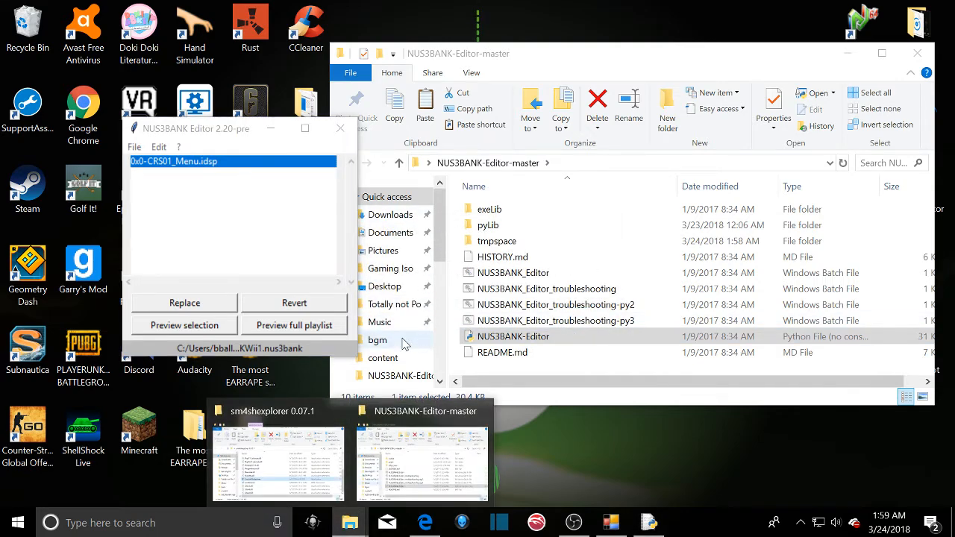
click(269, 438)
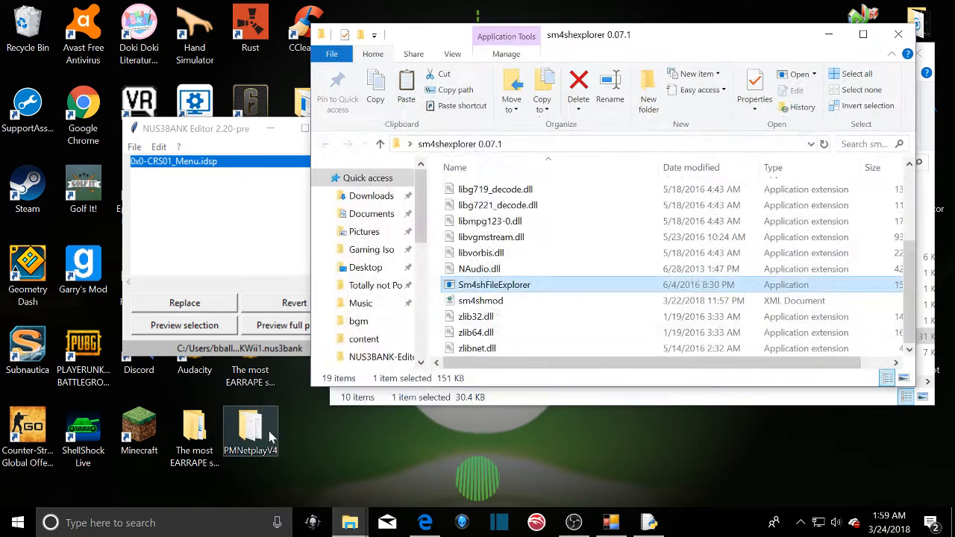
scroll(535, 276, up, 3)
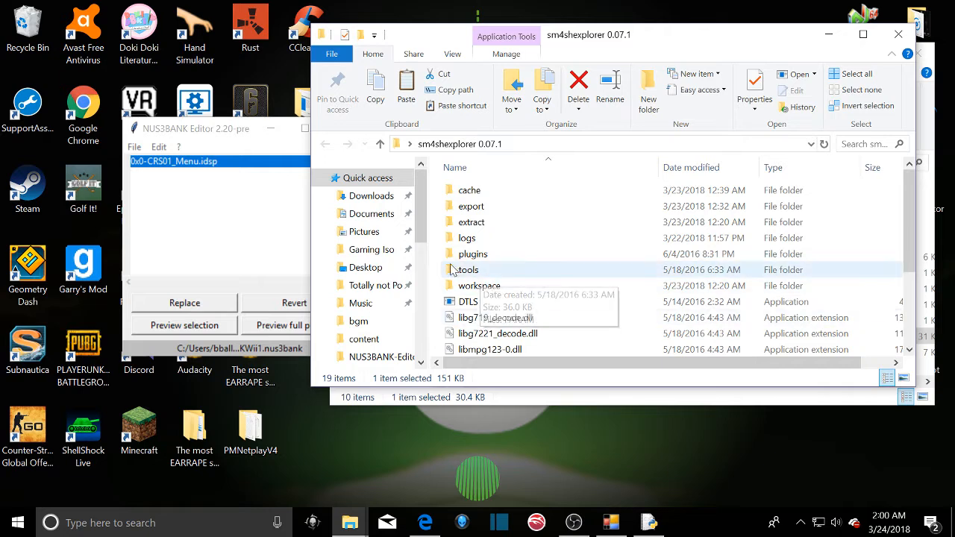
double_click(490, 287)
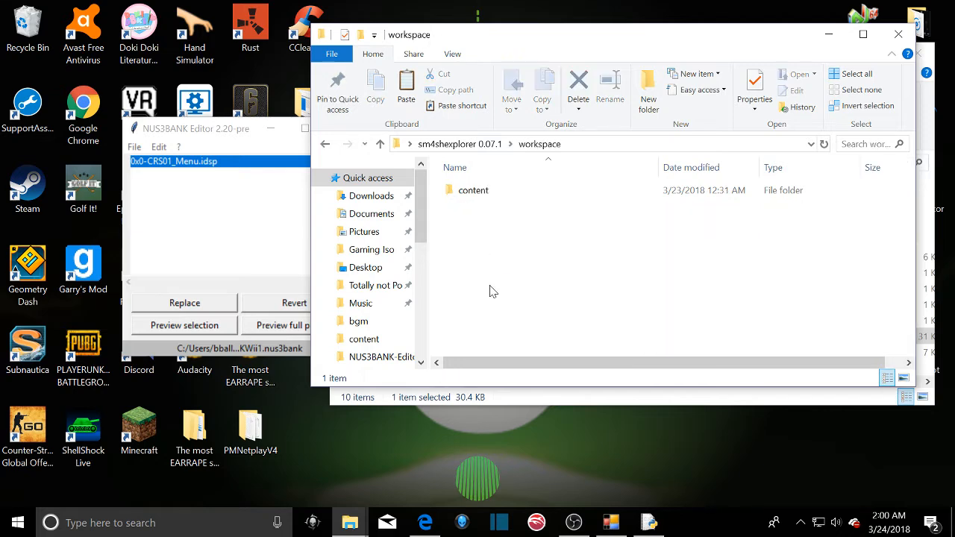
double_click(469, 192)
double_click(493, 207)
double_click(491, 200)
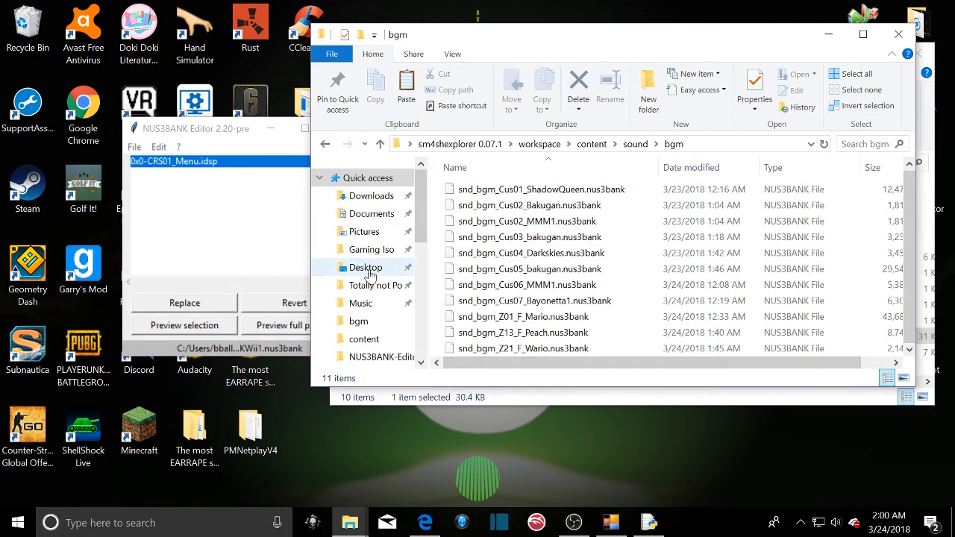
- Copy the snd_bgm_Cus08_MKWii1.nus3bank file from the Downloads folder
click(366, 196)
scroll(608, 306, down, 10)
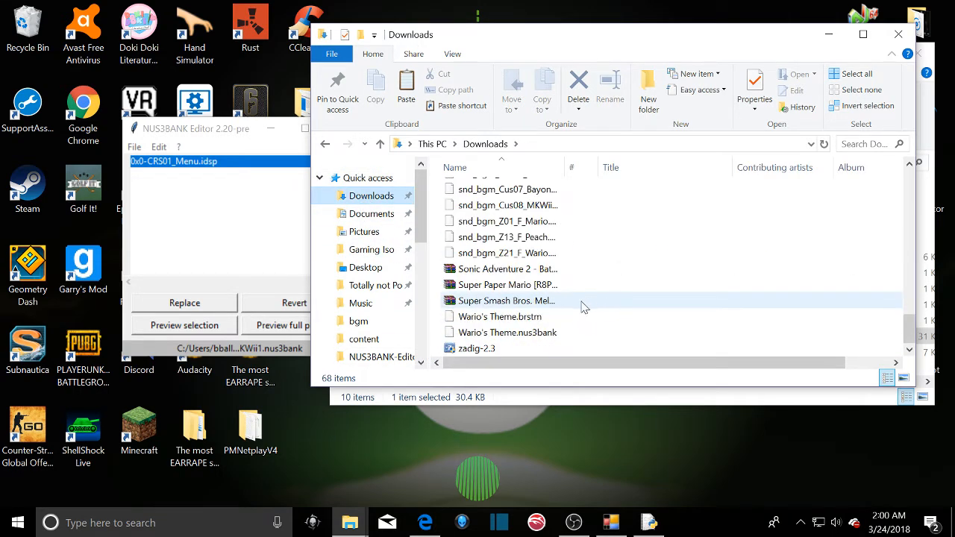
scroll(507, 255, up, 4)
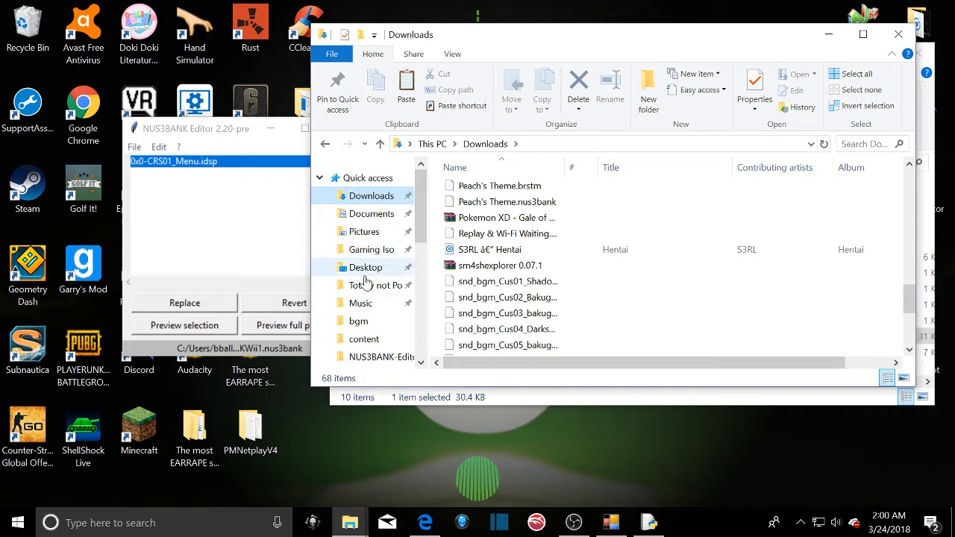
scroll(509, 281, down, 2)
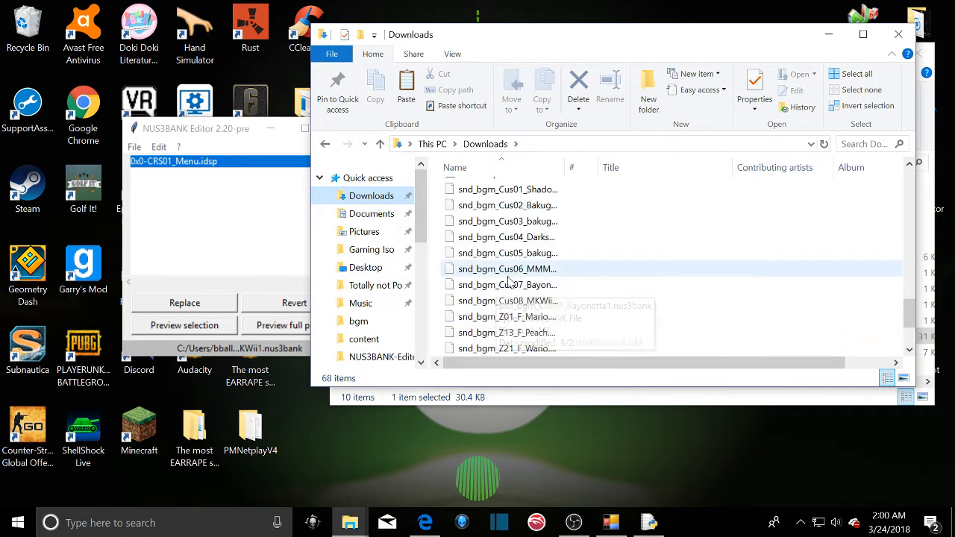
right_click(519, 302)
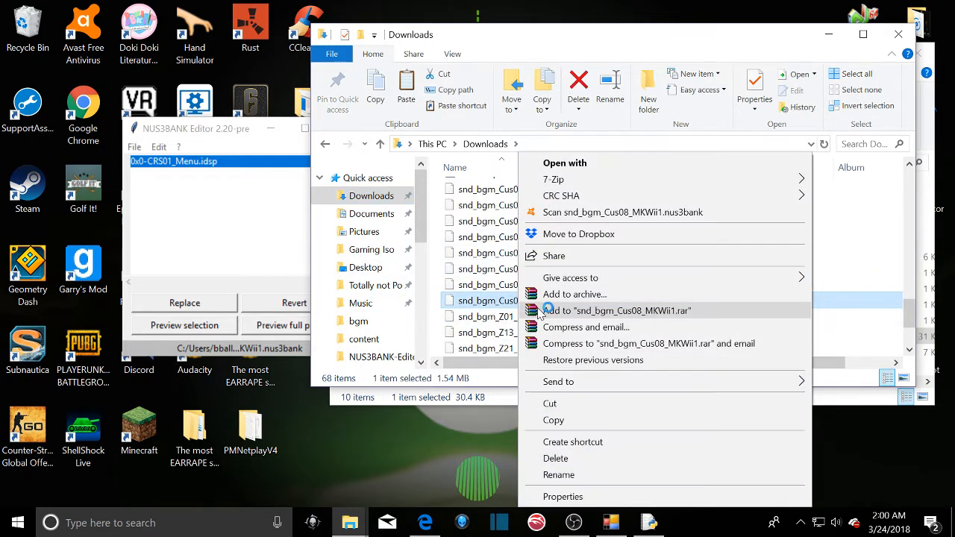
click(552, 420)
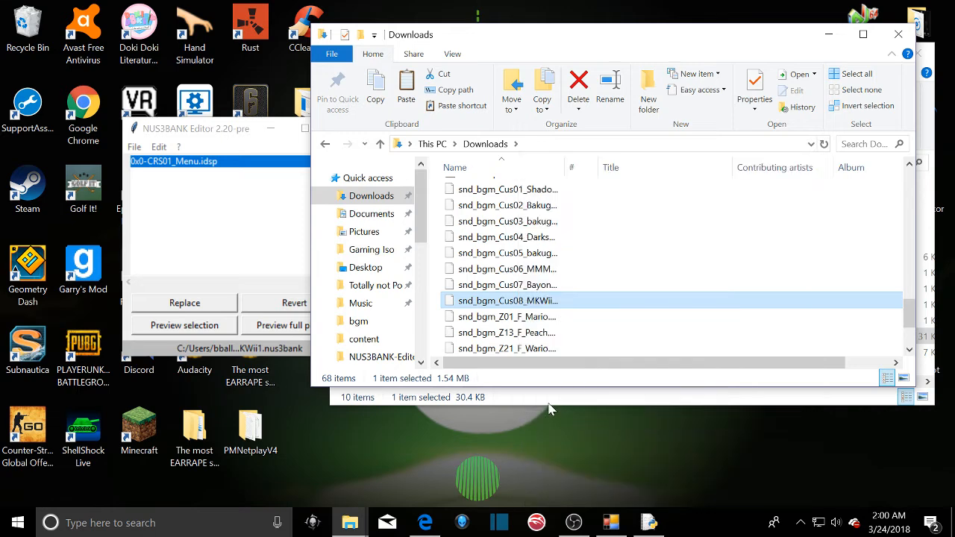
click(388, 286)
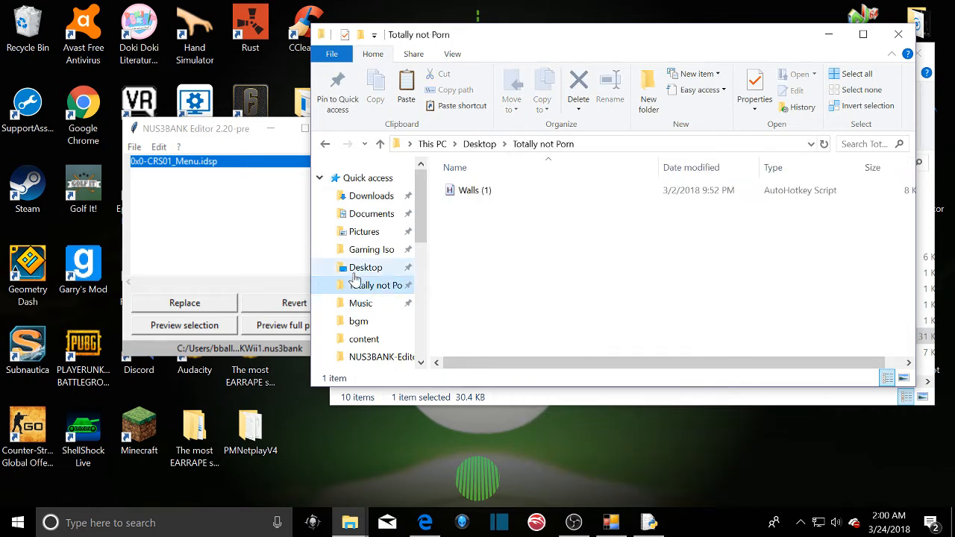
click(353, 213)
click(348, 197)
scroll(478, 276, down, 19)
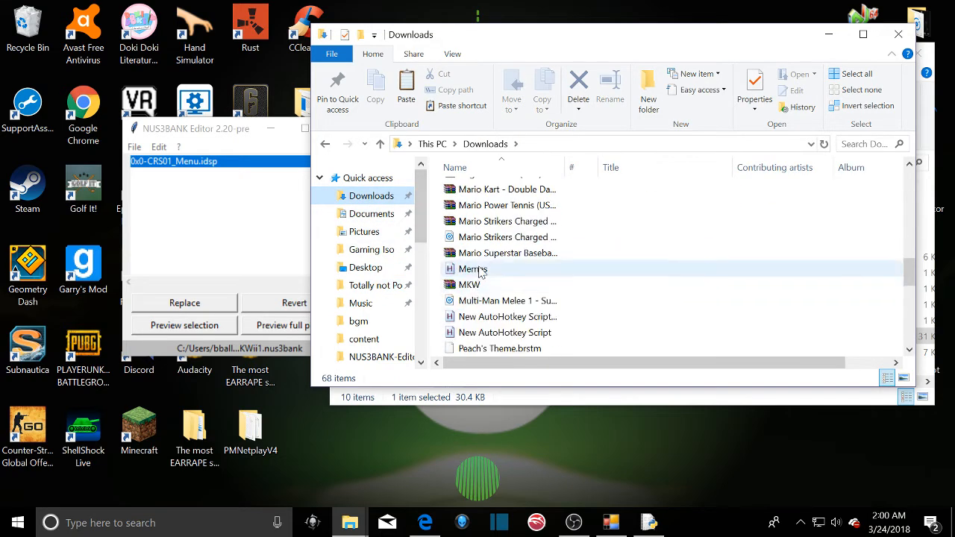
scroll(470, 289, up, 2)
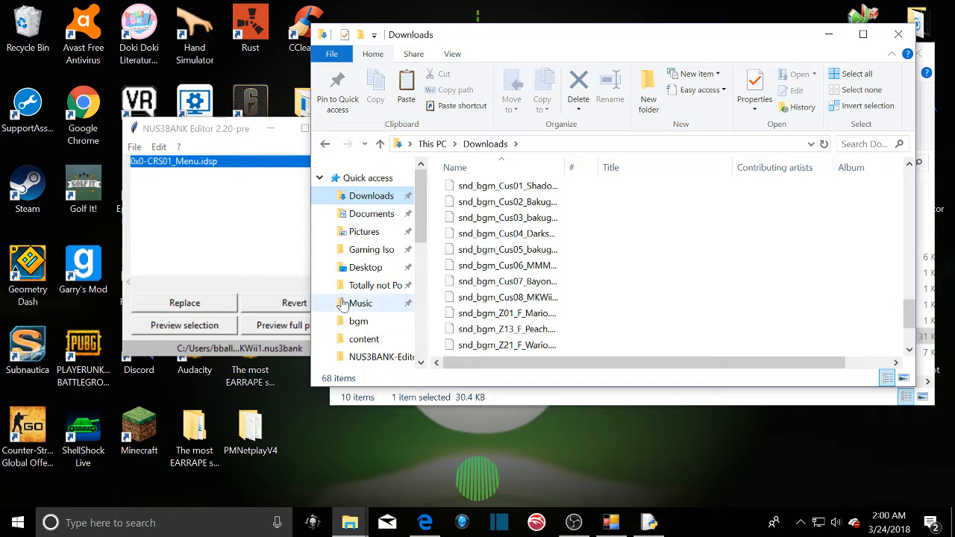
- Paste the copied song into the Desktop folder sm4shexplorer 0.07.1/workspace/content/sound/bgm and close the folder window
click(362, 269)
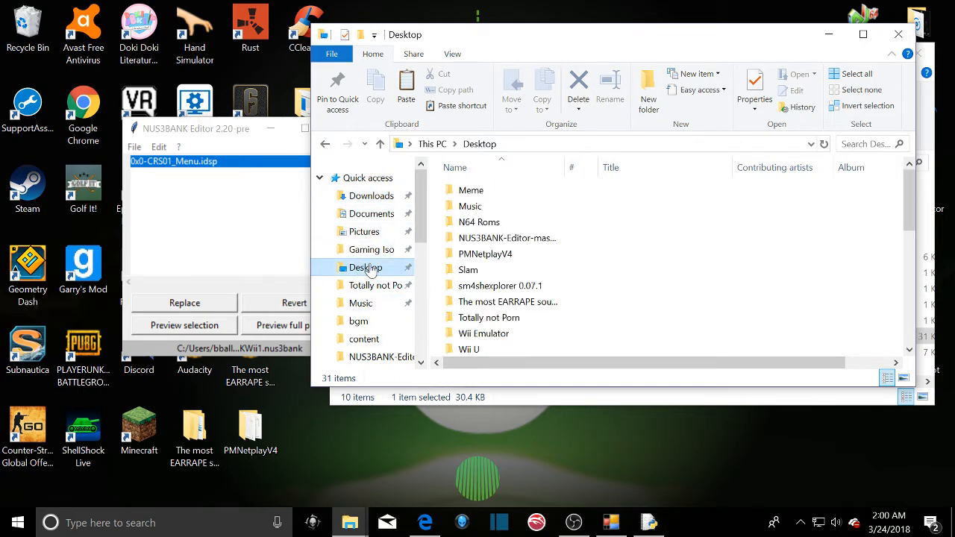
right_click(492, 287)
double_click(478, 287)
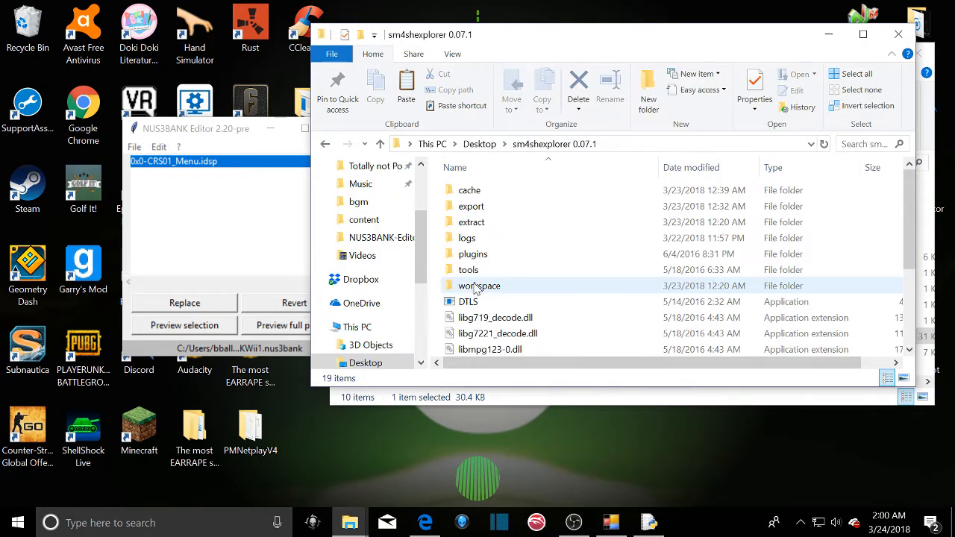
click(475, 291)
double_click(475, 290)
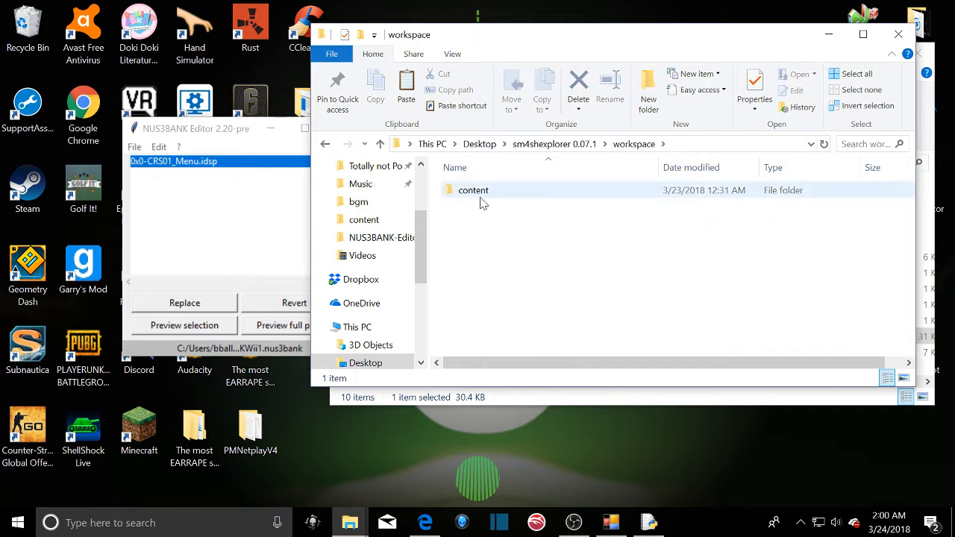
double_click(481, 197)
click(486, 212)
double_click(486, 212)
click(486, 194)
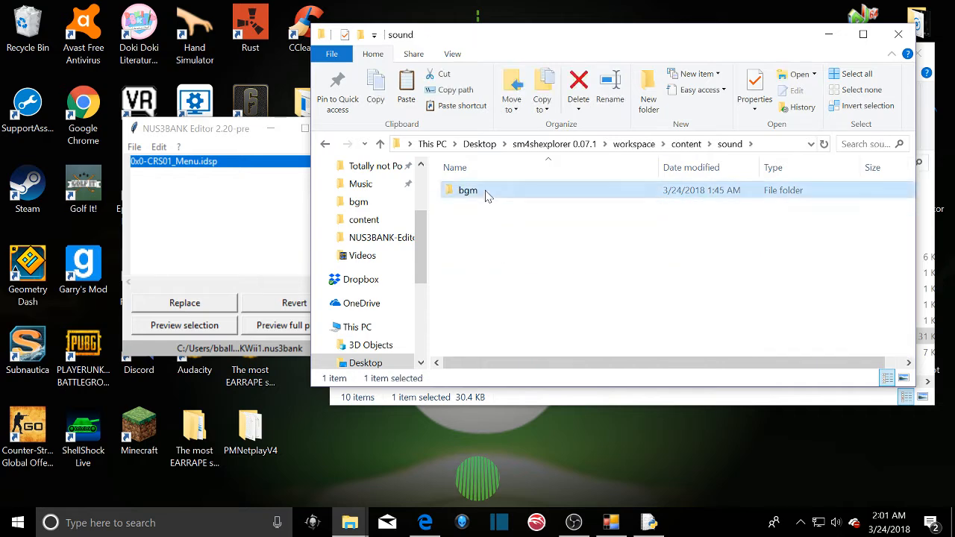
double_click(486, 194)
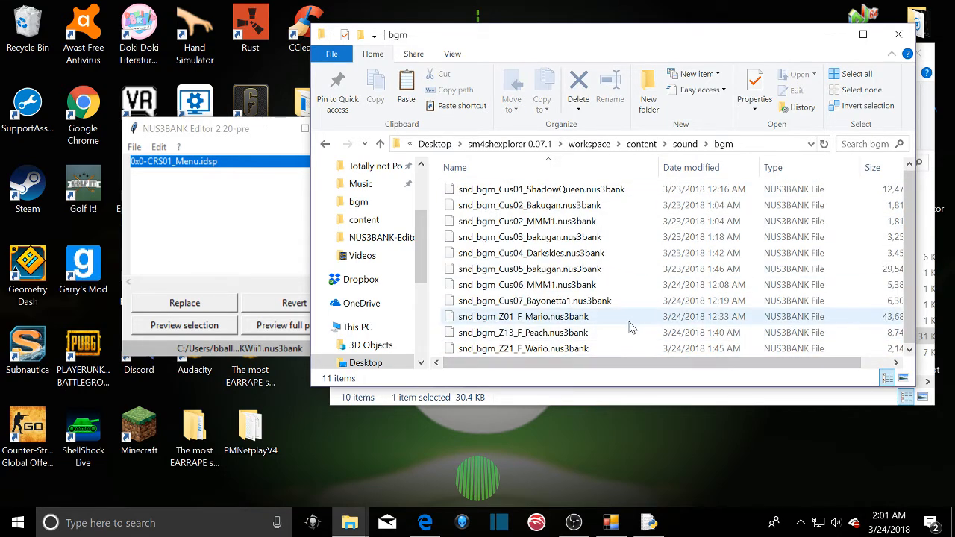
key(ctrl+v)
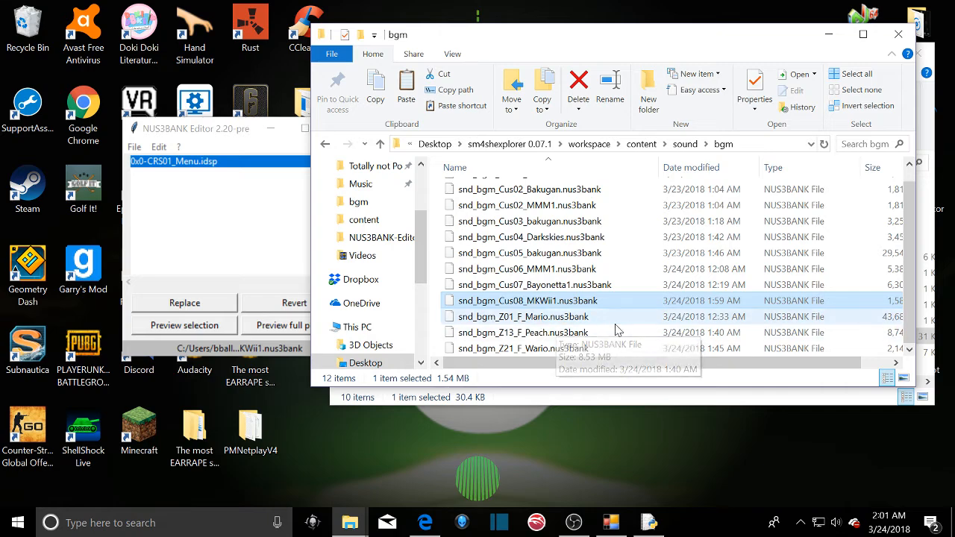
click(899, 34)
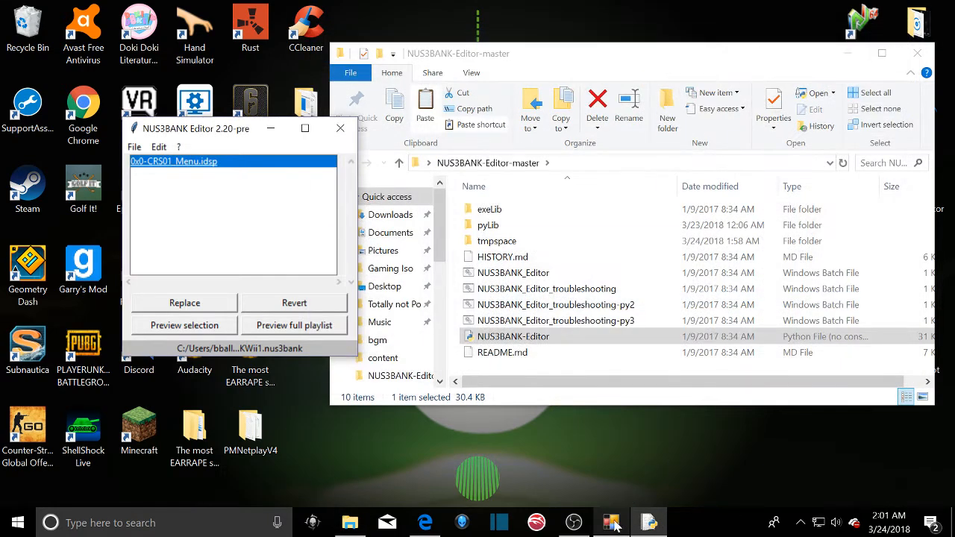
- Switch to Sm4shExplorer, open ui_sound_db.bin in the Sm4shMusic editor and refresh its BGM files list
click(611, 522)
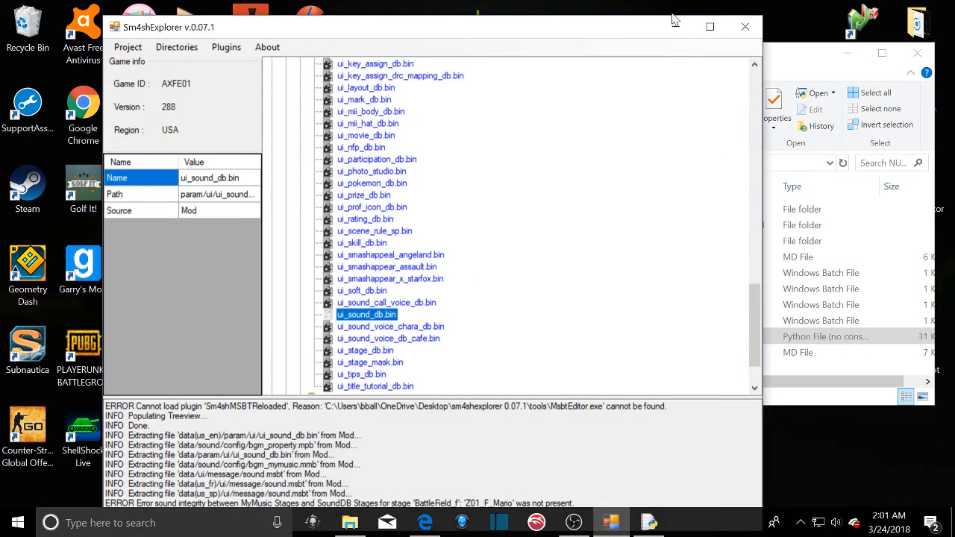
double_click(384, 316)
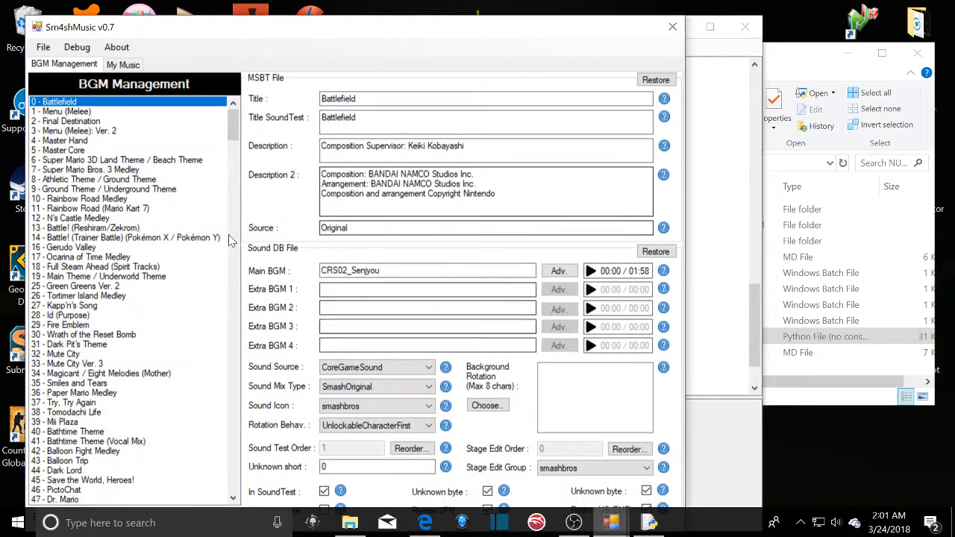
click(43, 47)
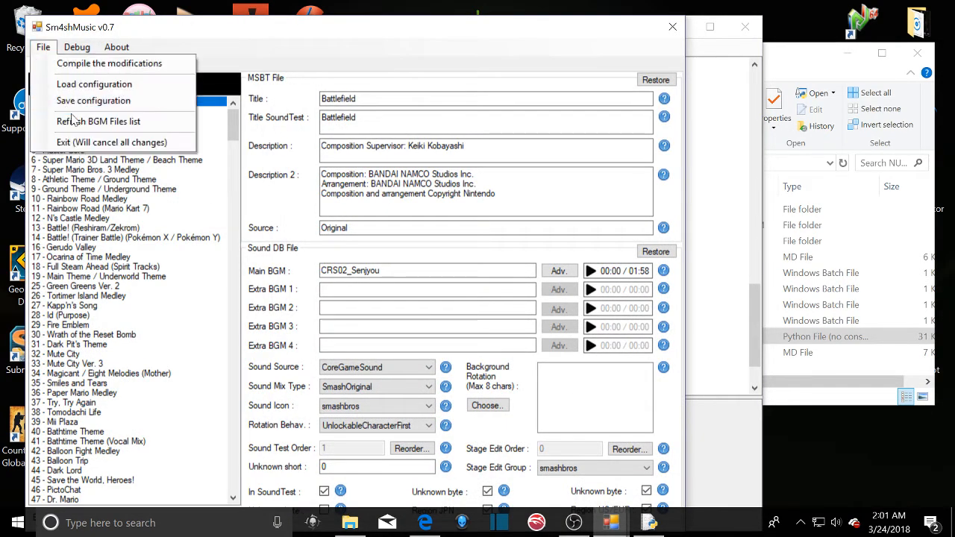
click(79, 122)
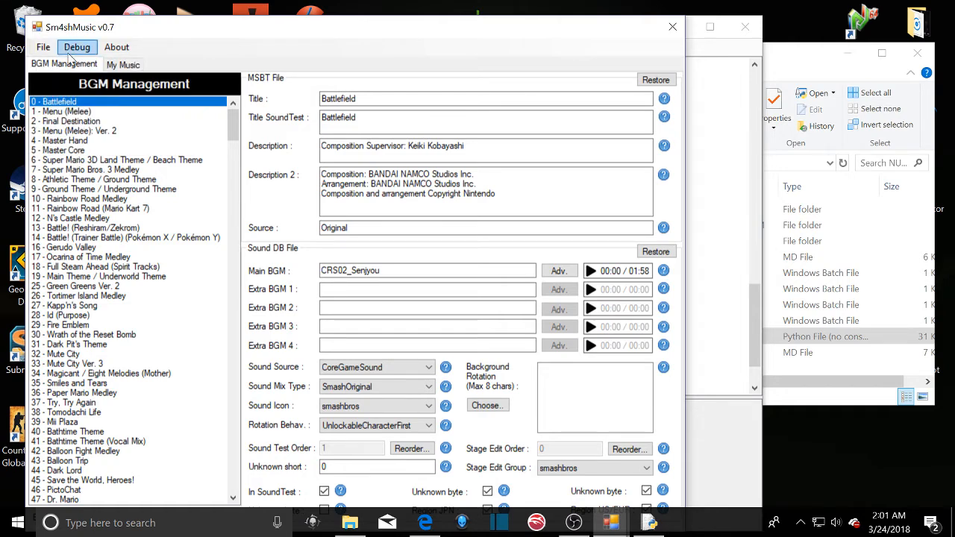
- Add blank BGM entries repeatedly until entries 526 and 527 exist at the end of the BGM list
scroll(209, 134, down, 11)
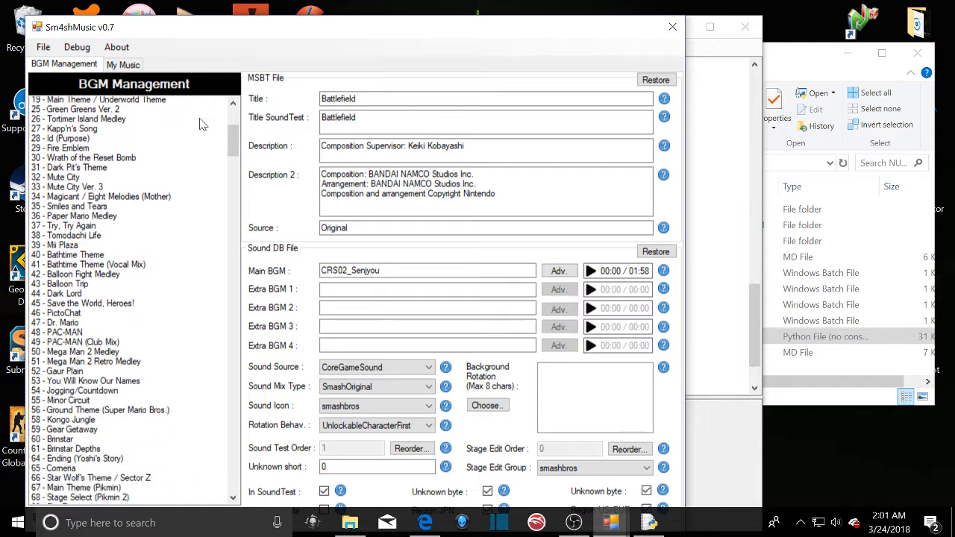
scroll(209, 135, up, 2)
drag(466, 26, 544, 1)
click(282, 501)
click(279, 503)
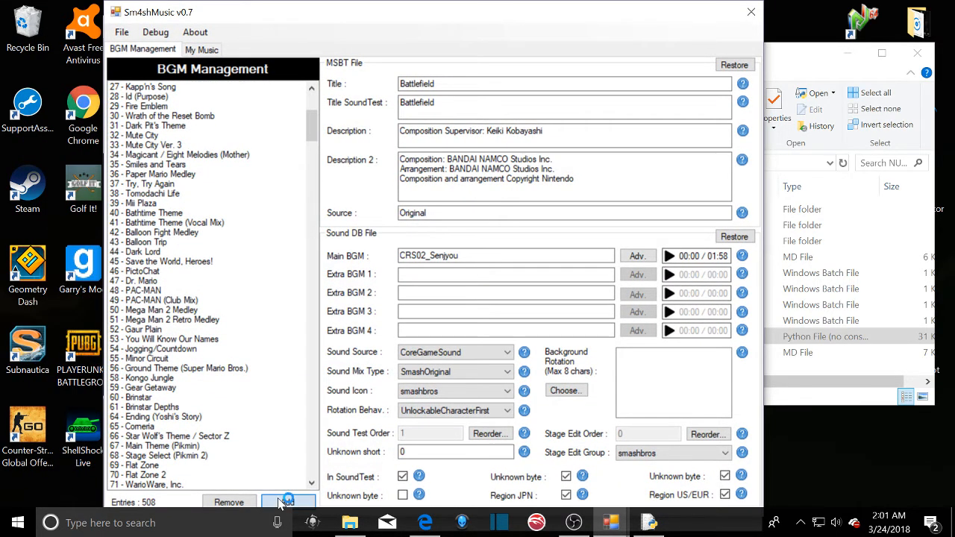
click(279, 504)
click(279, 505)
click(278, 505)
click(279, 505)
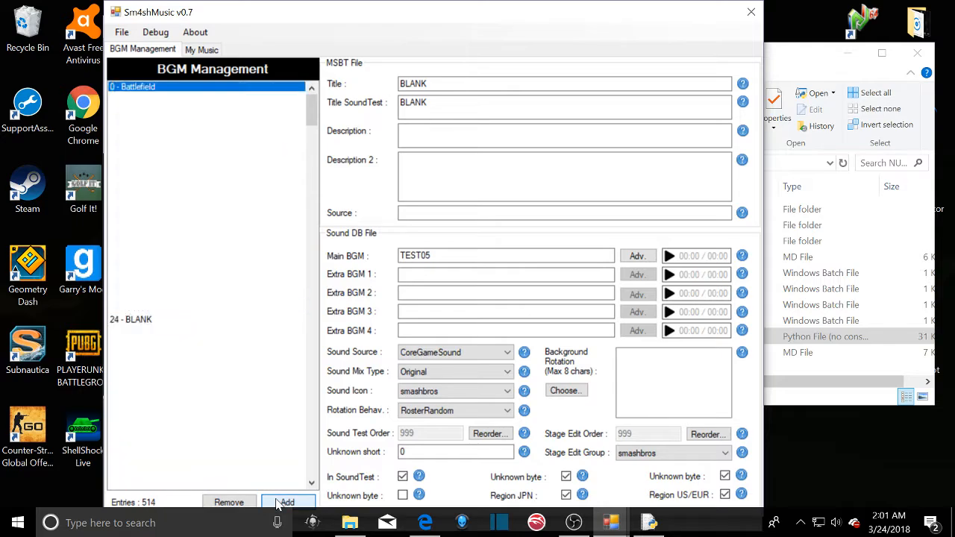
click(277, 503)
click(278, 503)
click(278, 504)
click(277, 504)
click(277, 504)
click(278, 504)
click(279, 504)
click(279, 503)
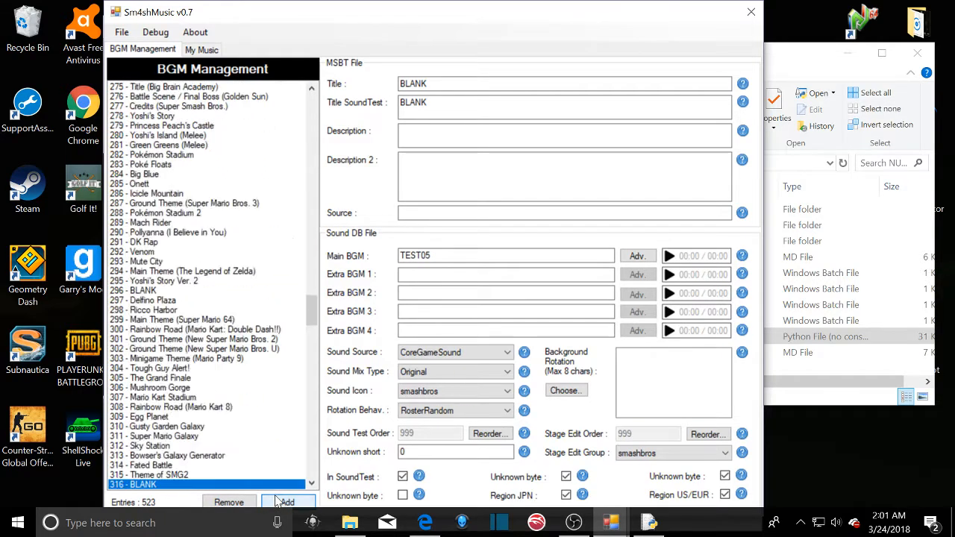
click(281, 502)
click(283, 501)
click(282, 501)
click(282, 501)
click(282, 501)
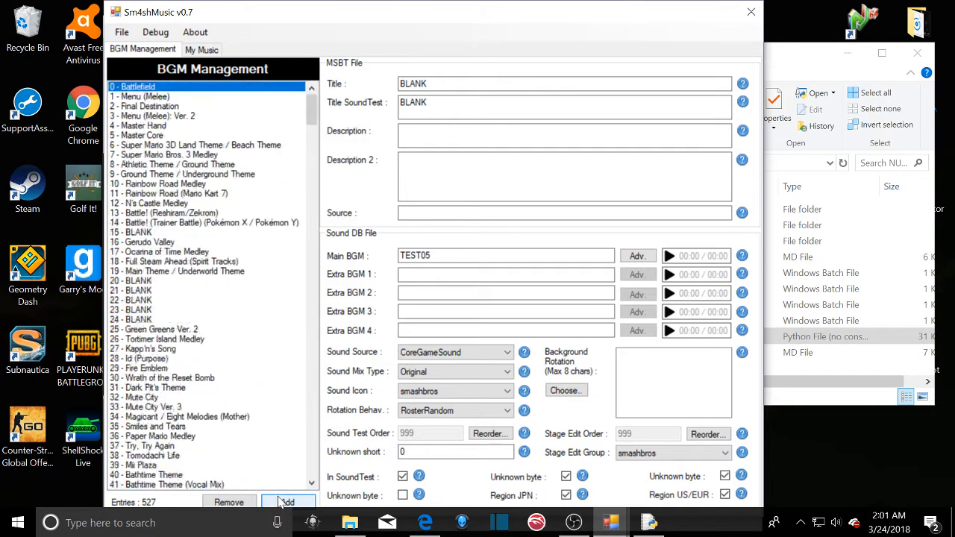
- Replace the title of blank entry 526 with "Replay And Wi-fi Waiting"
click(240, 476)
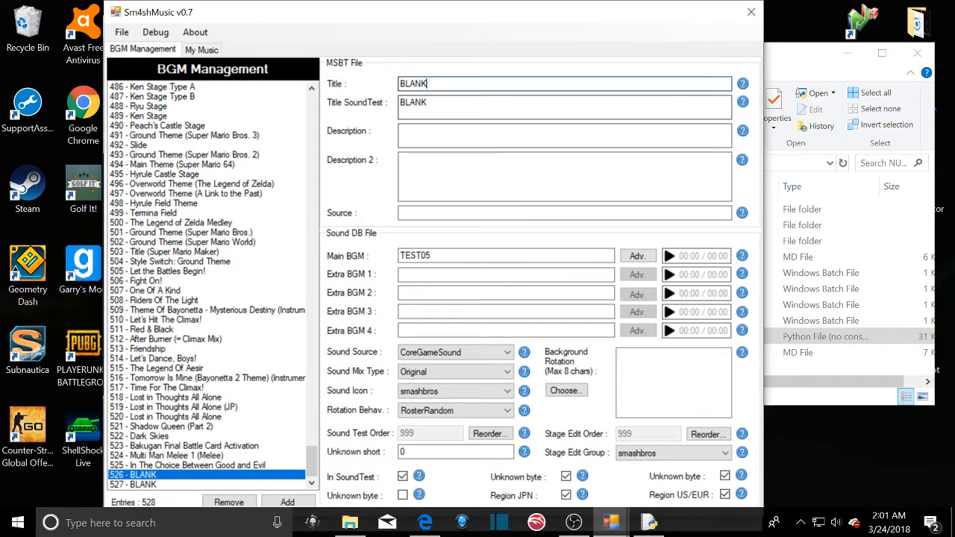
drag(435, 85, 241, 128)
key(BackSpace)
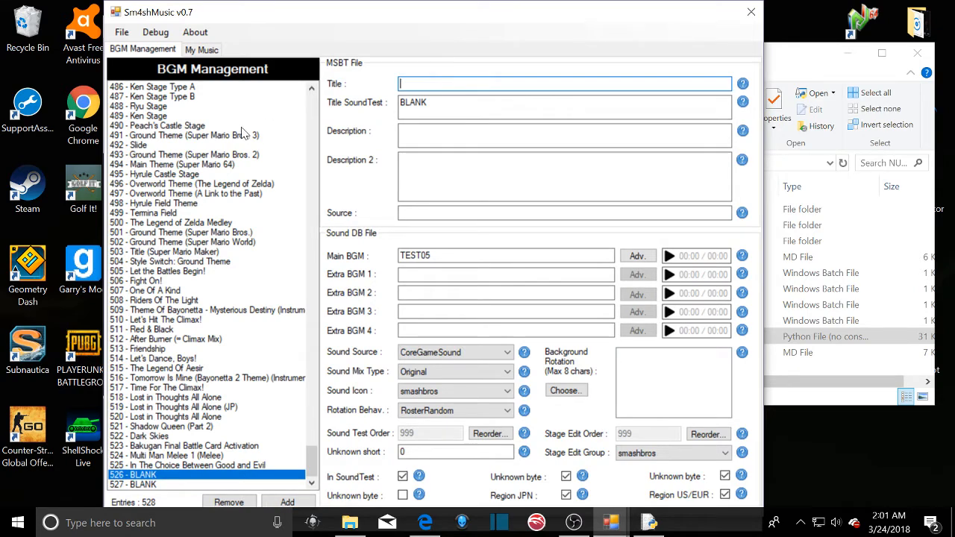
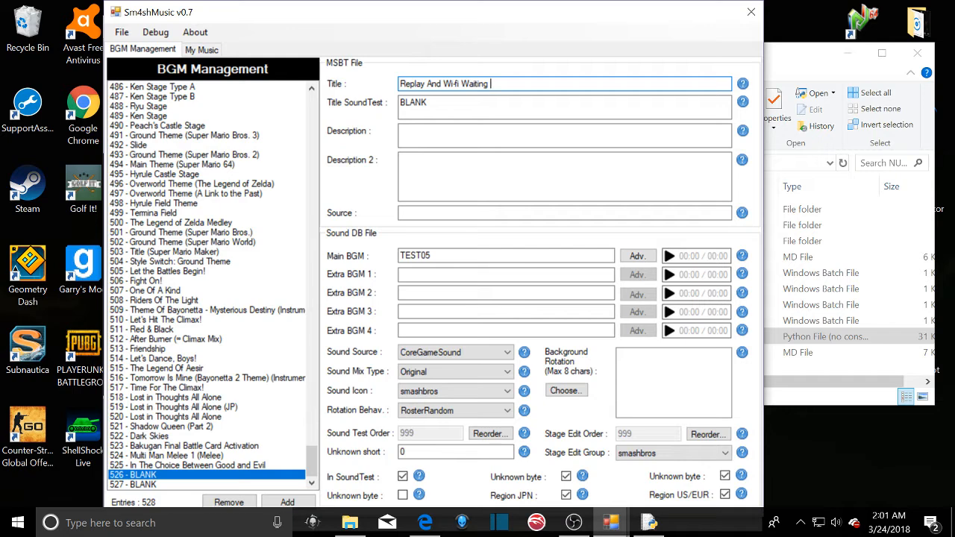
- Replace entry 526's sound test title with a copy of its title, "Replay And Wi-fi Waiting"
key(Tab)
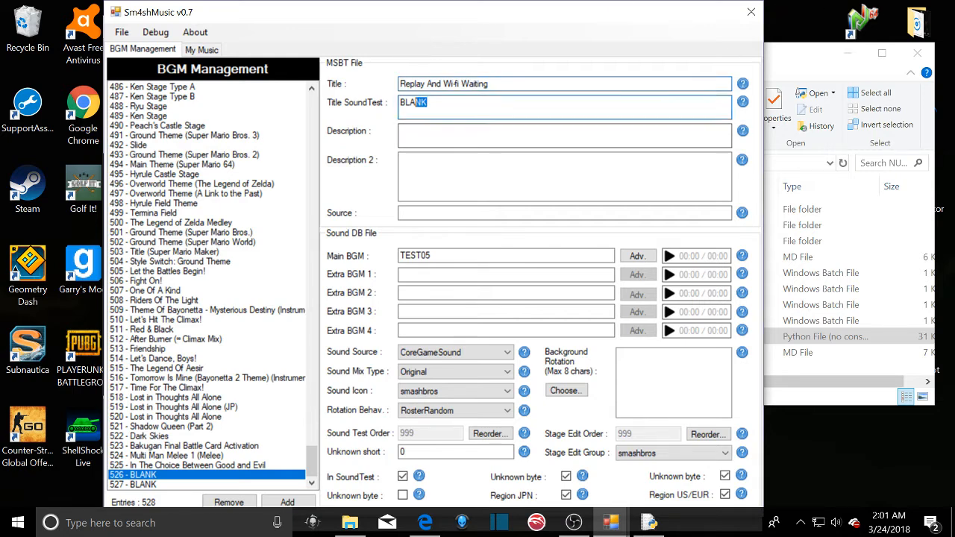
key(BackSpace)
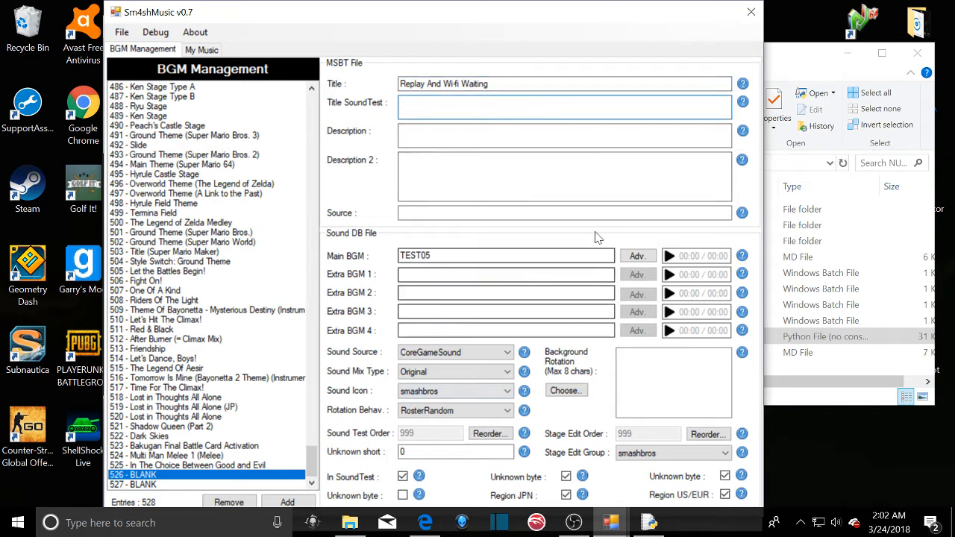
drag(528, 86, 412, 84)
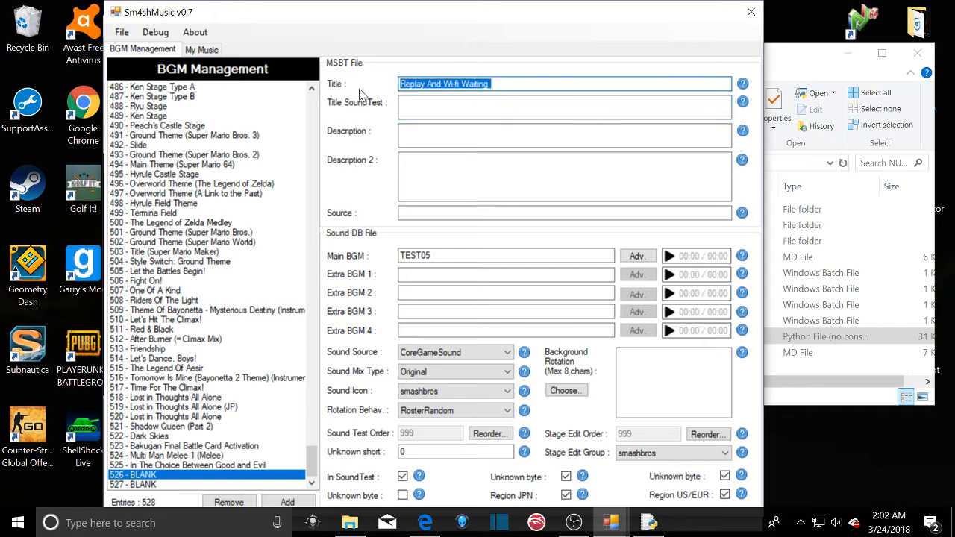
key(ctrl+c)
key(Tab)
key(ctrl+v)
- Enter "Mario Kart Wii" as entry 526's source and set its rotation behaviour to CharacterFirst
key(Tab)
key(Tab)
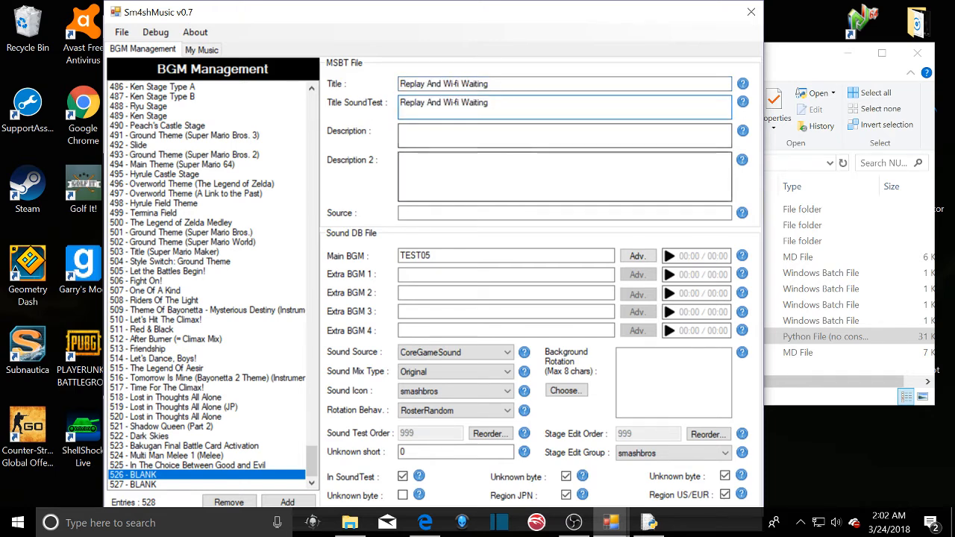
key(Tab)
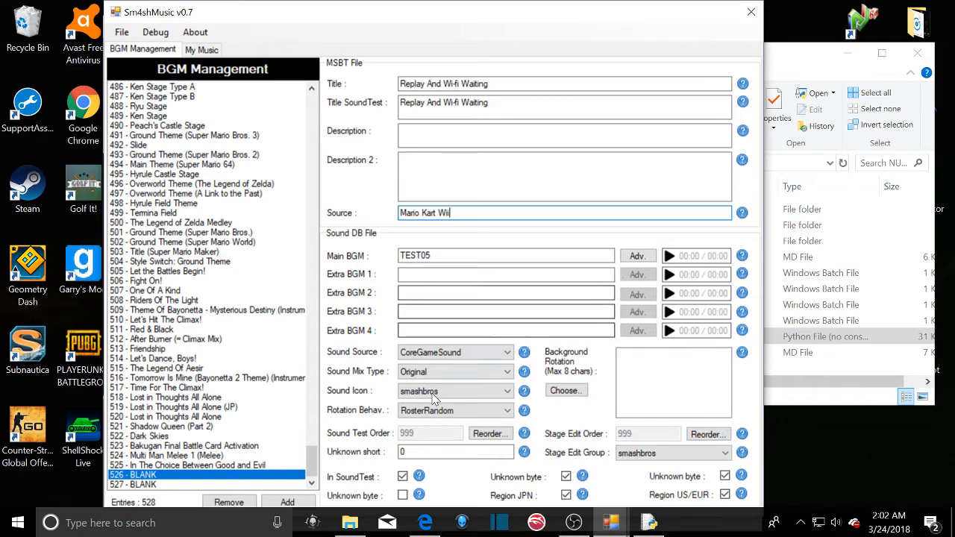
scroll(448, 415, down, 1)
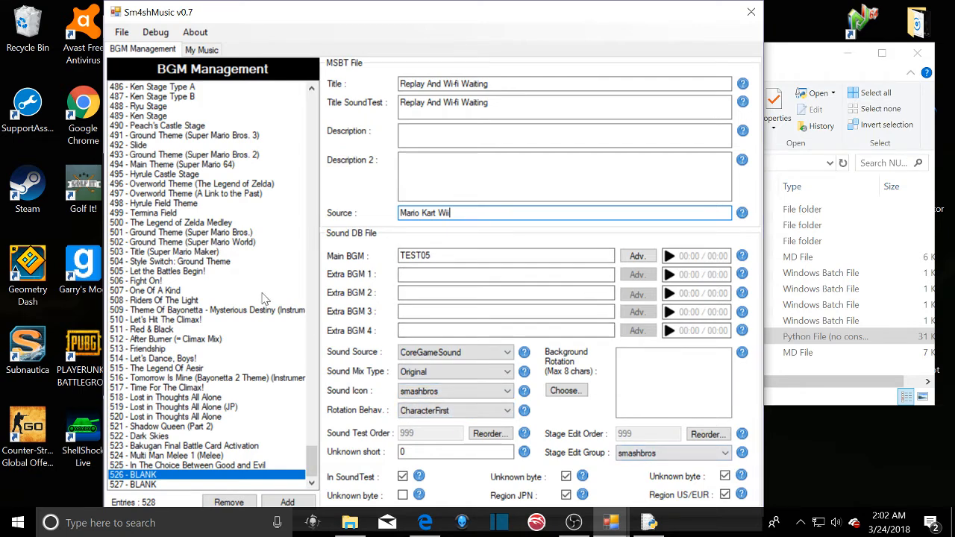
- Replace entry 526's main BGM with Cus08_MKWii1 and briefly preview the track
click(448, 256)
key(ctrl+a)
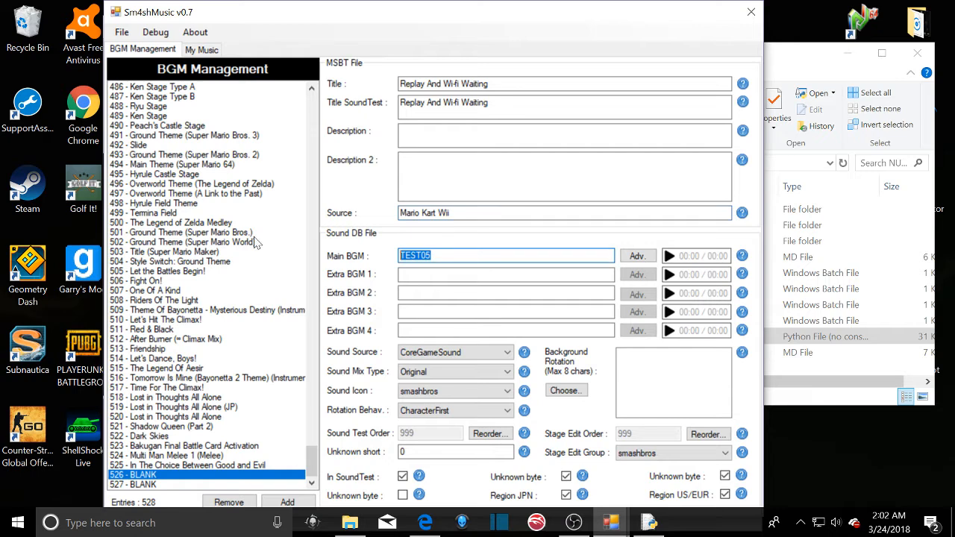
key(BackSpace)
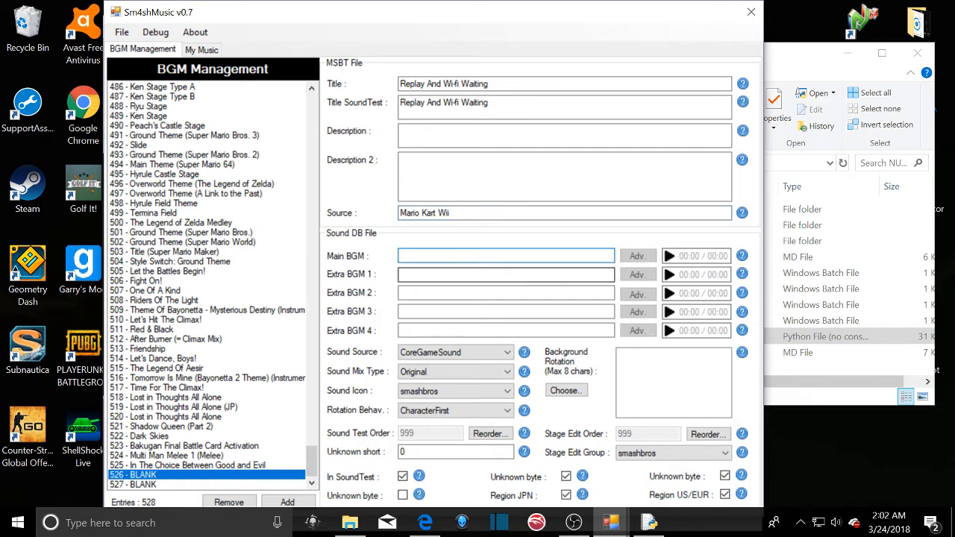
text(C)
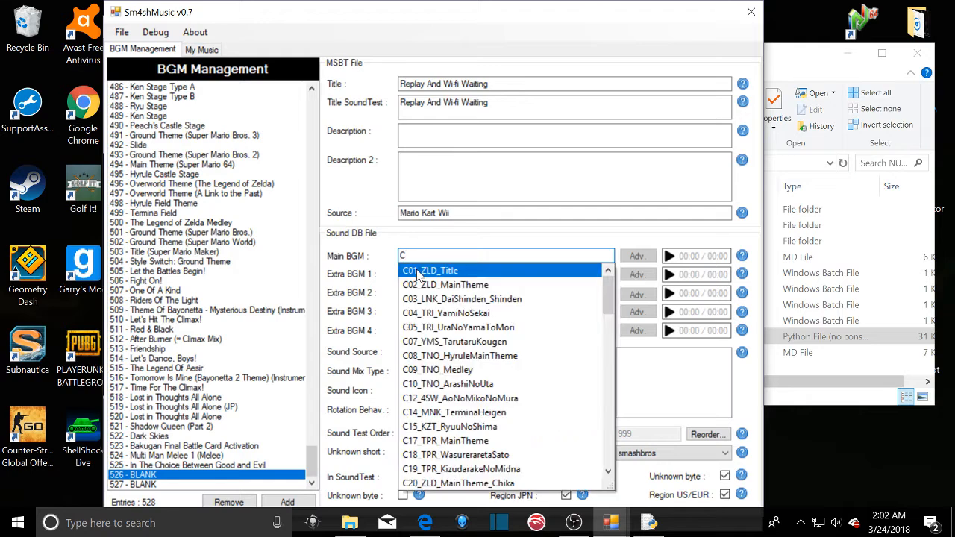
text(us)
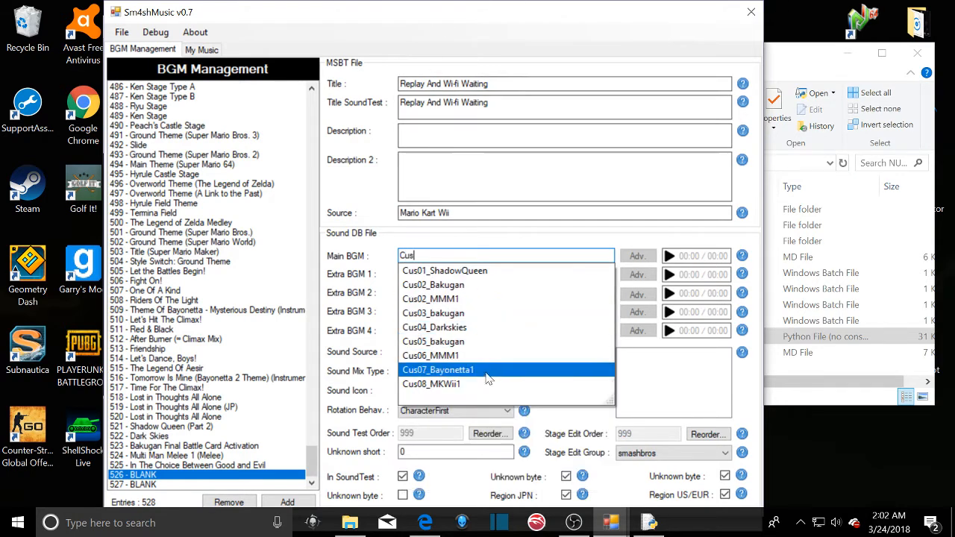
click(441, 385)
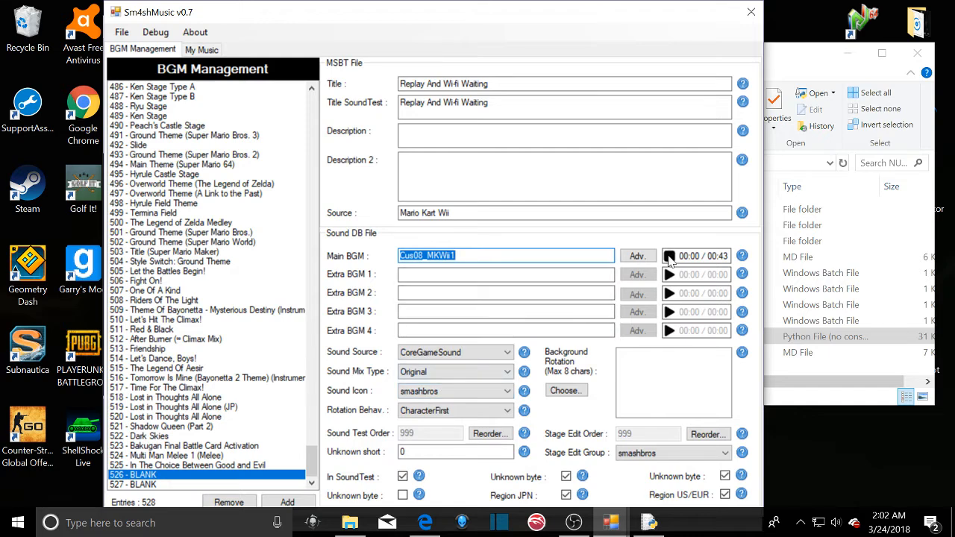
click(670, 258)
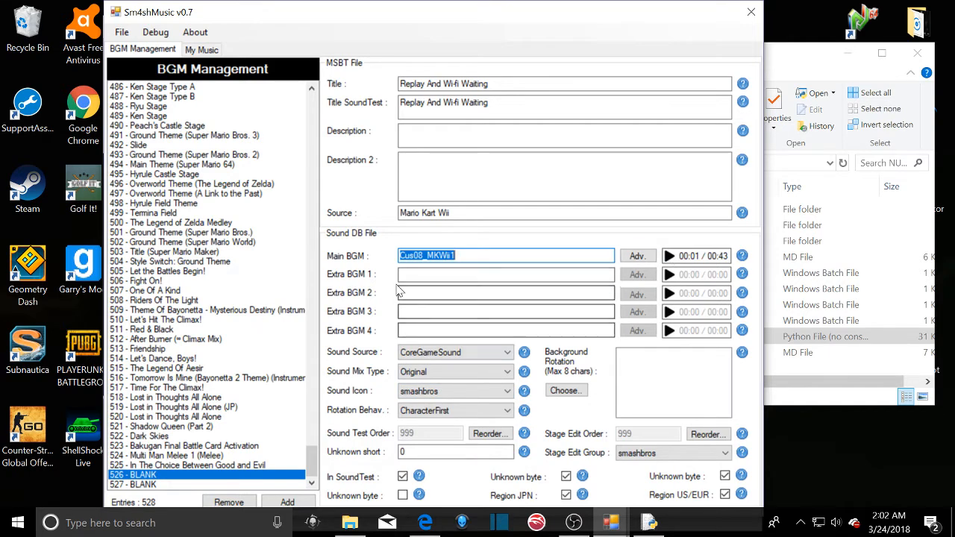
click(522, 255)
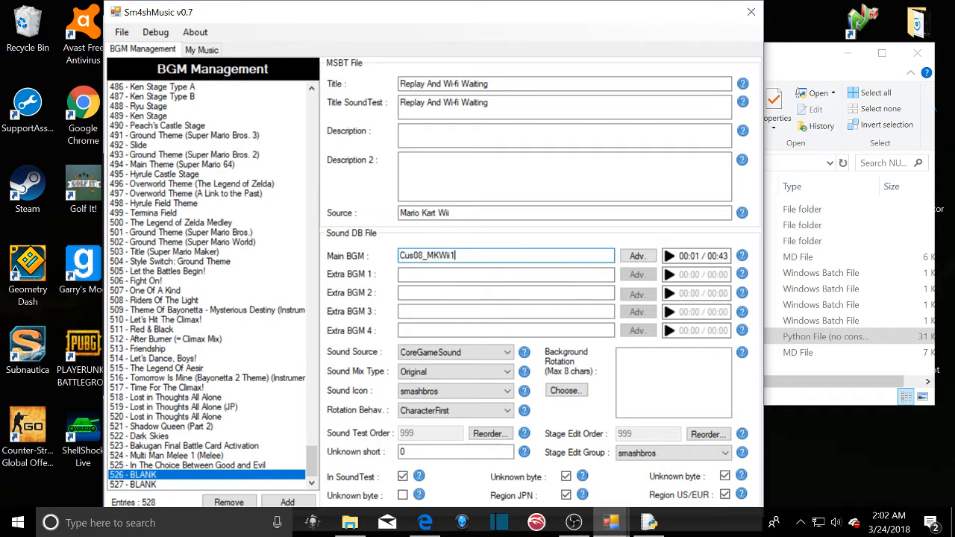
- Set entry 526's sound mix type to Original and its sound icon to smashbros
scroll(506, 367, down, 3)
click(501, 373)
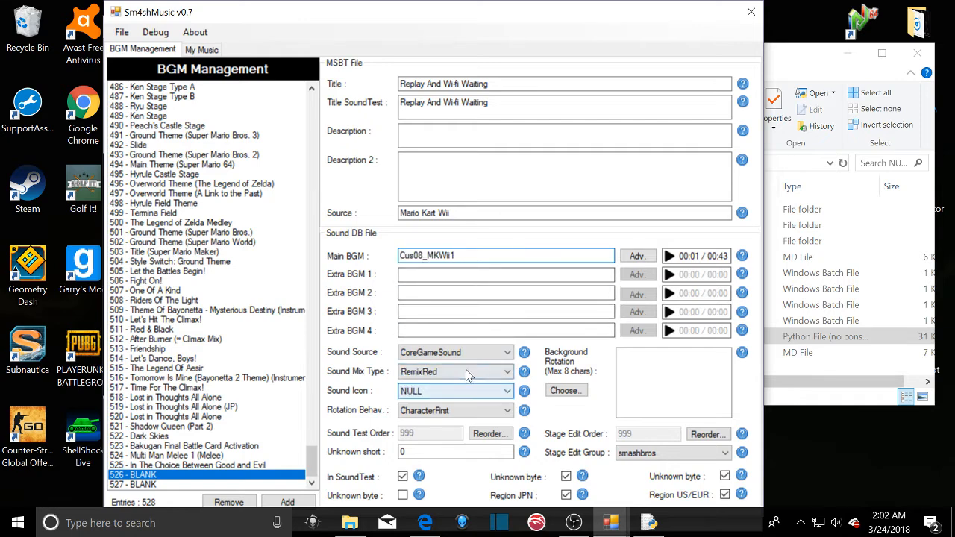
click(444, 385)
click(442, 390)
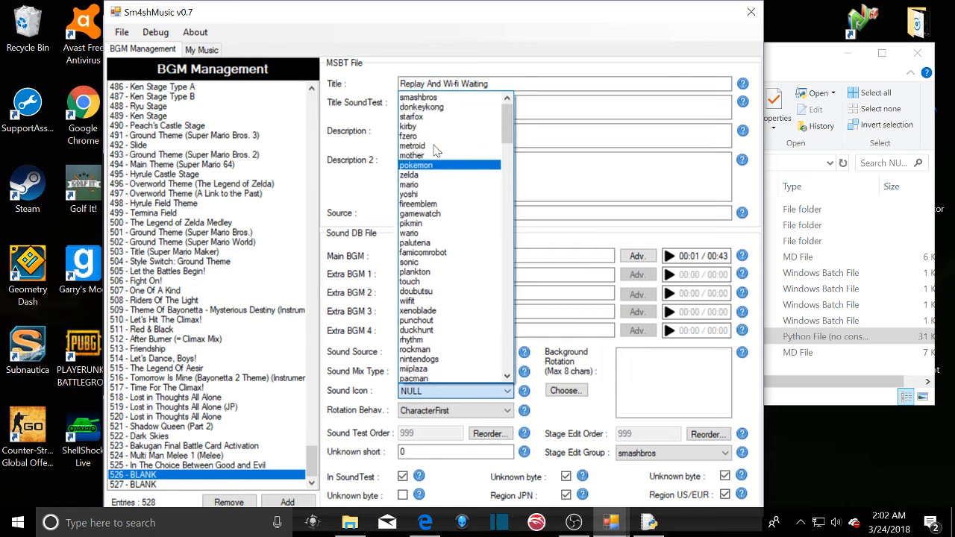
click(422, 108)
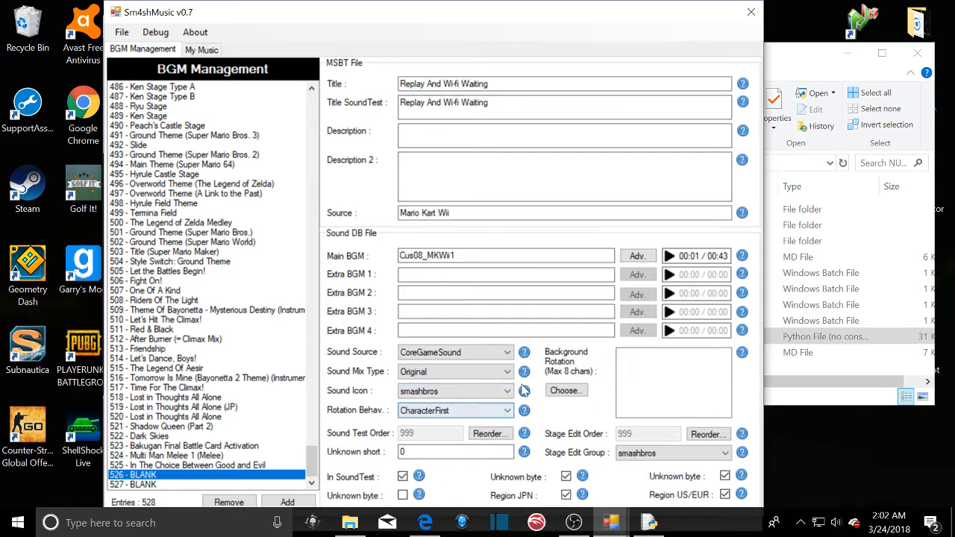
- Check entry 526's sound source and sound icon options, and choose Original again as the mix type
click(446, 357)
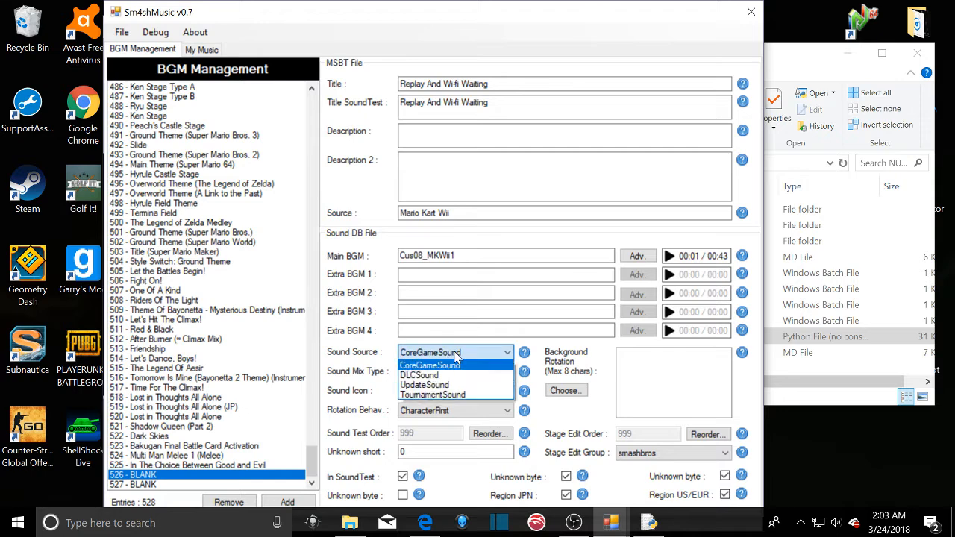
click(377, 340)
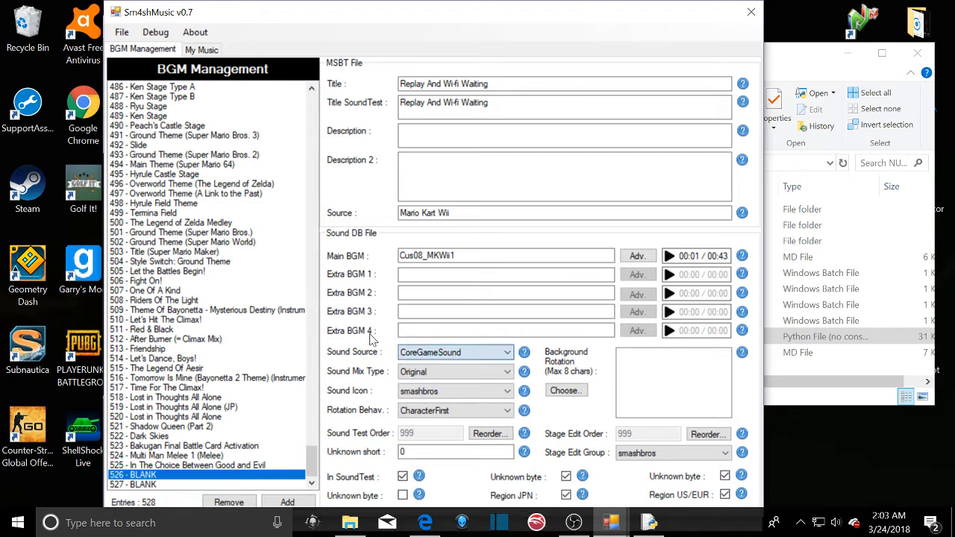
click(417, 372)
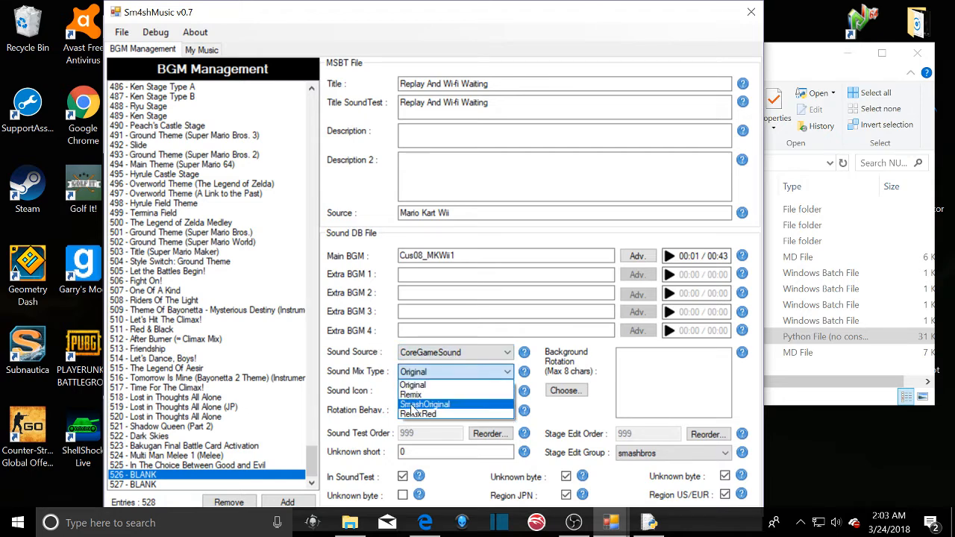
click(413, 386)
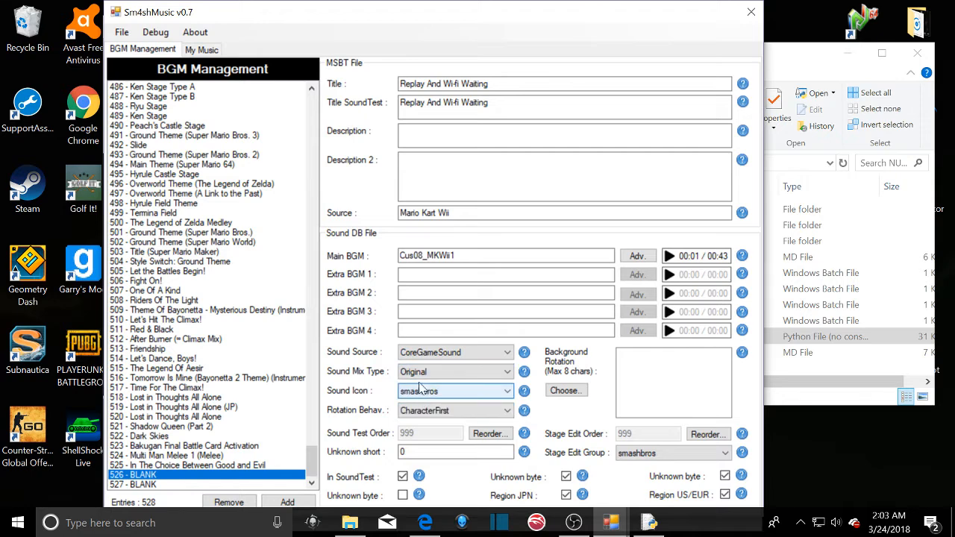
click(416, 395)
click(421, 396)
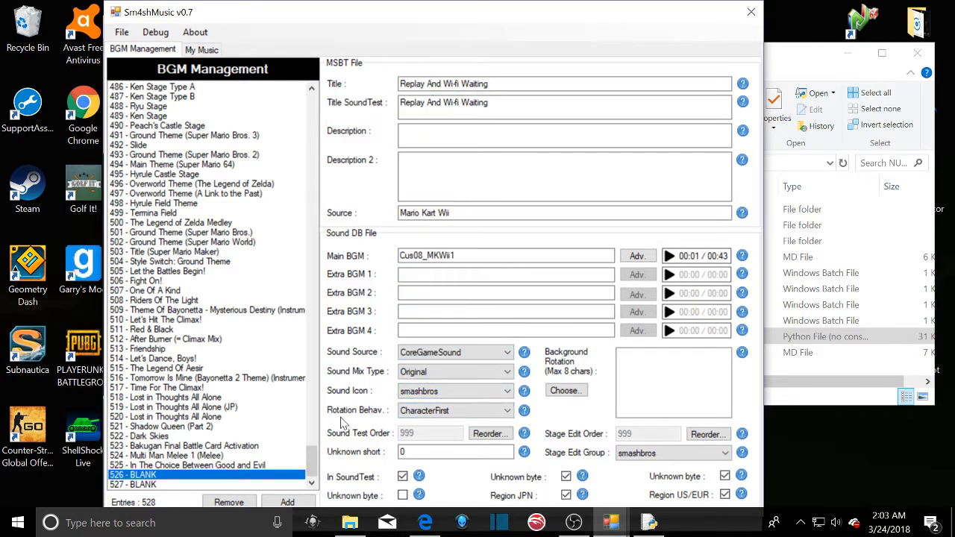
click(699, 437)
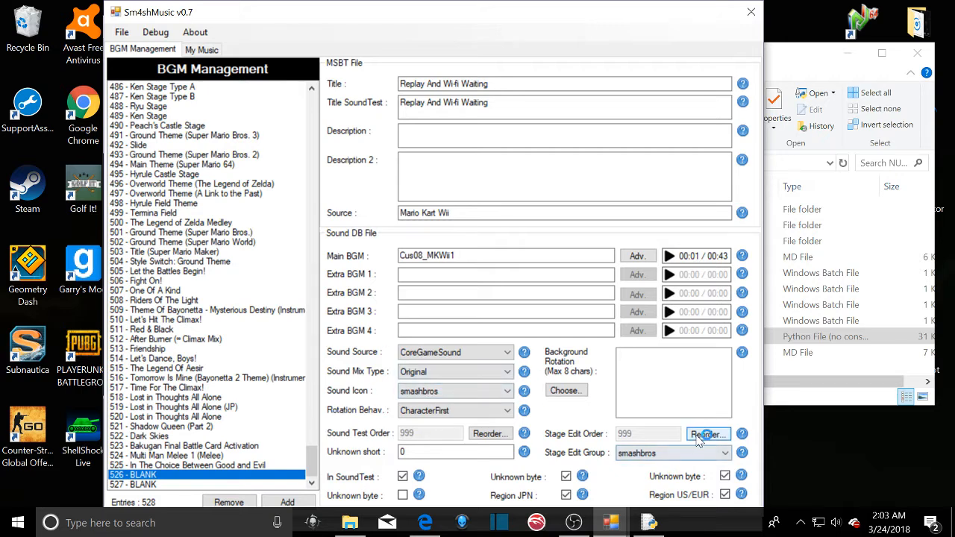
- Switch entry 526's rotation behaviour to NULL and back to CharacterFirst
click(418, 411)
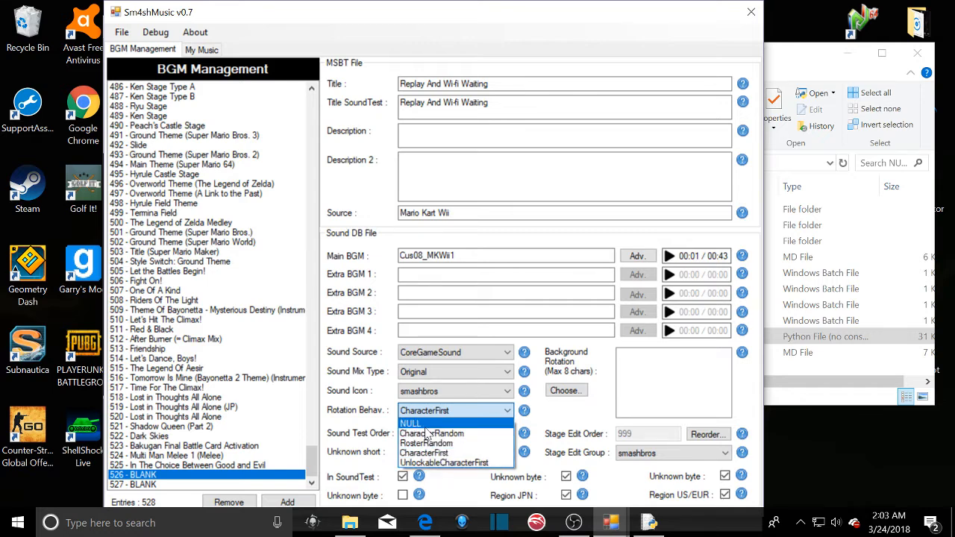
click(426, 425)
click(438, 412)
click(446, 453)
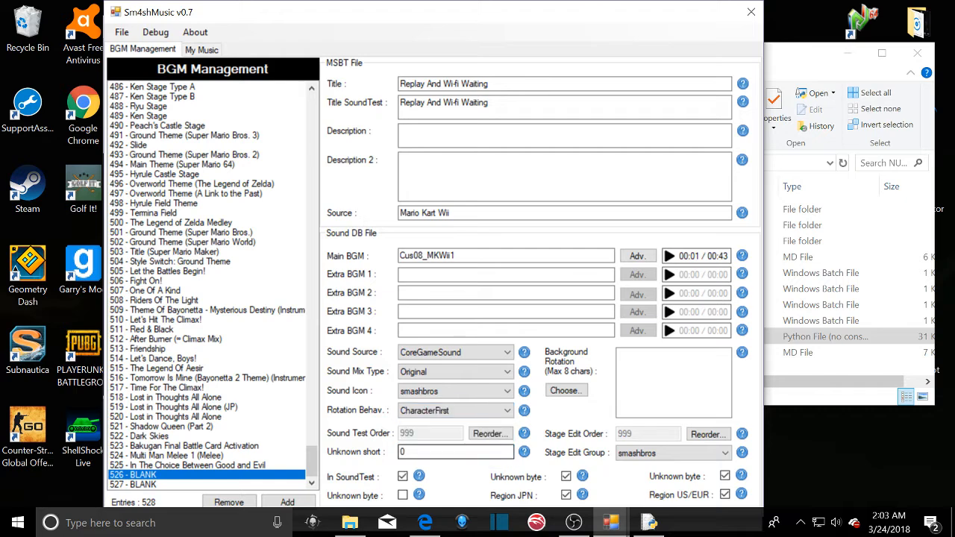
- Try the UnlockableCharacterFirst, CharacterRandom and NULL rotation behaviours on entry 526
click(457, 410)
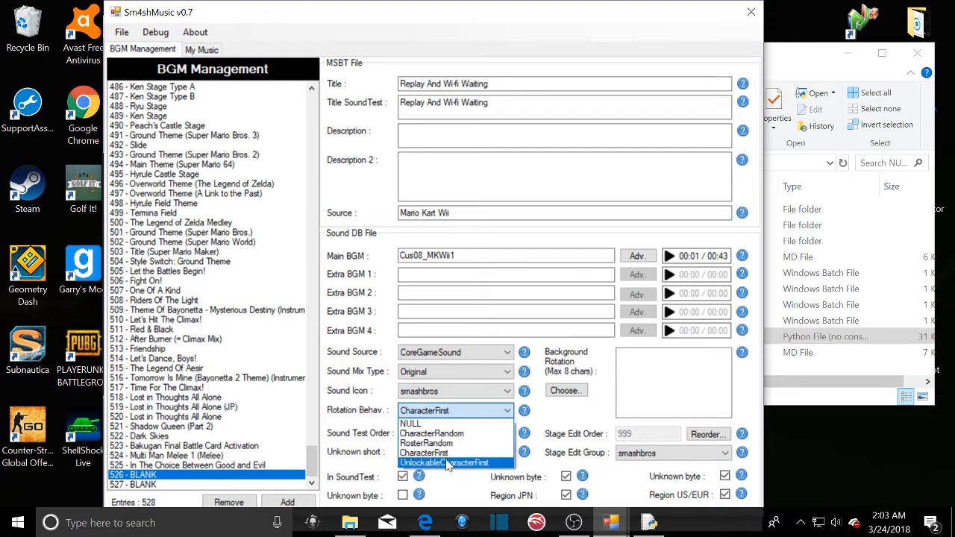
click(451, 463)
click(453, 414)
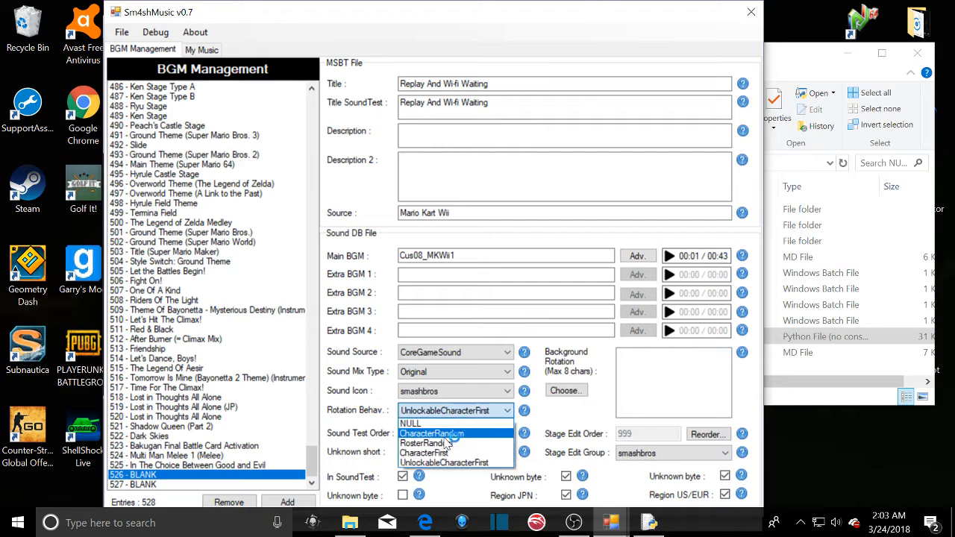
click(454, 434)
click(455, 415)
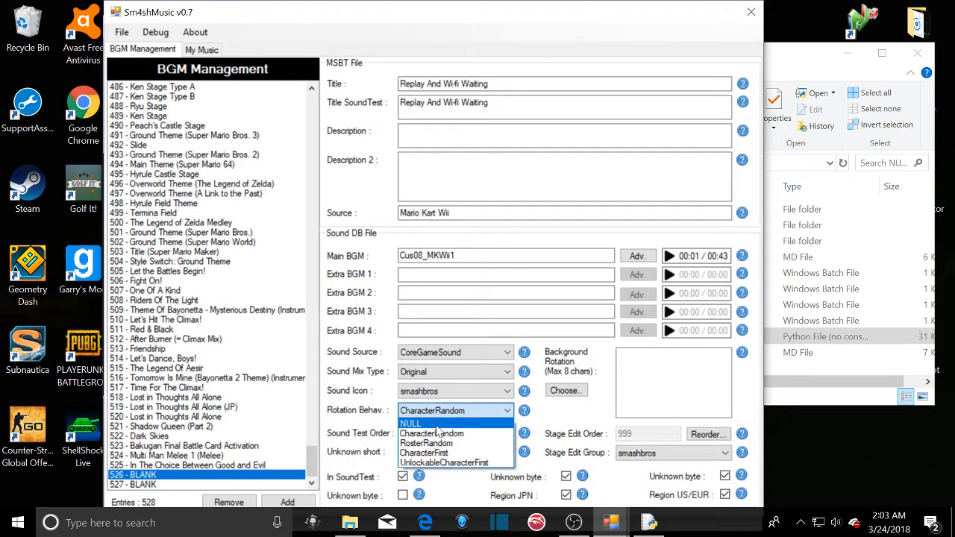
click(439, 423)
click(446, 412)
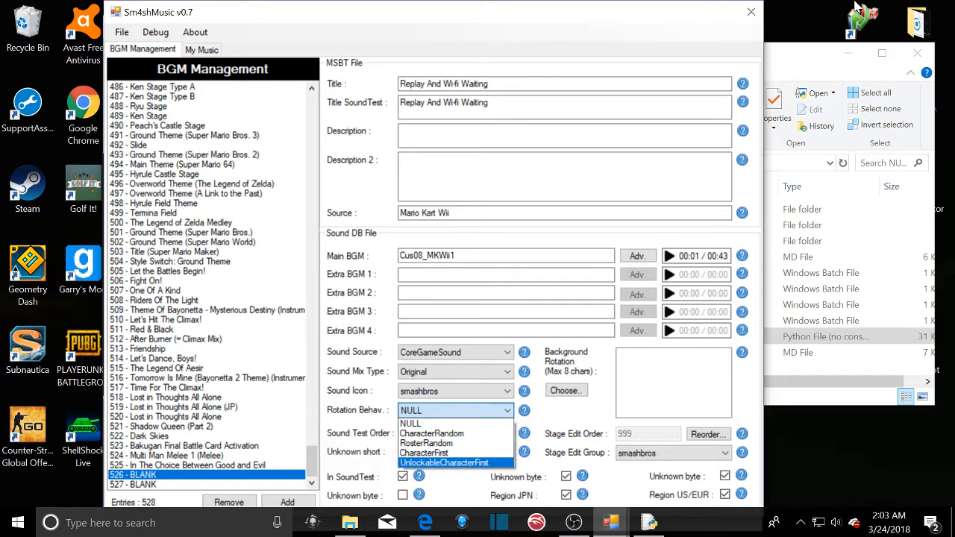
- Close the Sm4shMusic editor, reopen it from ui_sound_db.bin in Sm4shExplorer, and go to the end of the BGM list
click(751, 12)
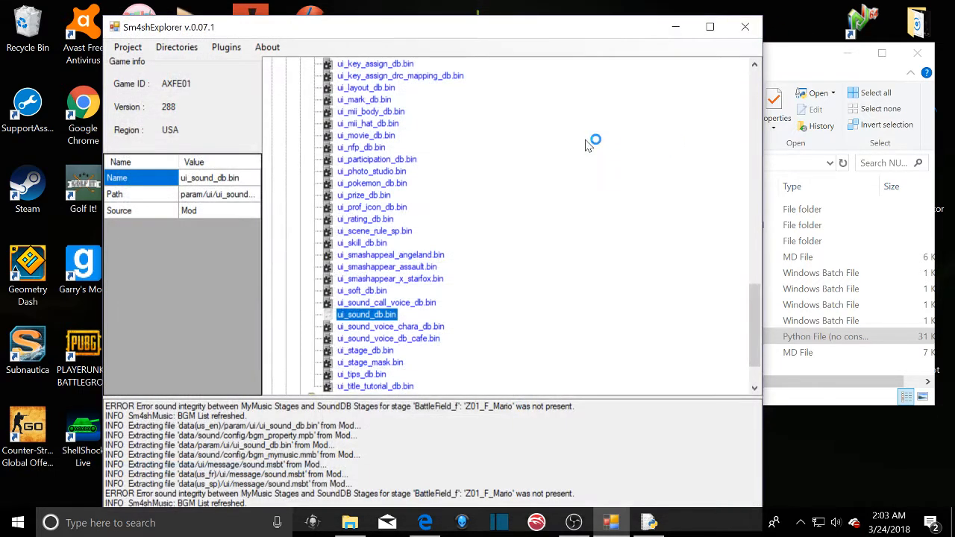
double_click(362, 307)
scroll(152, 331, down, 18)
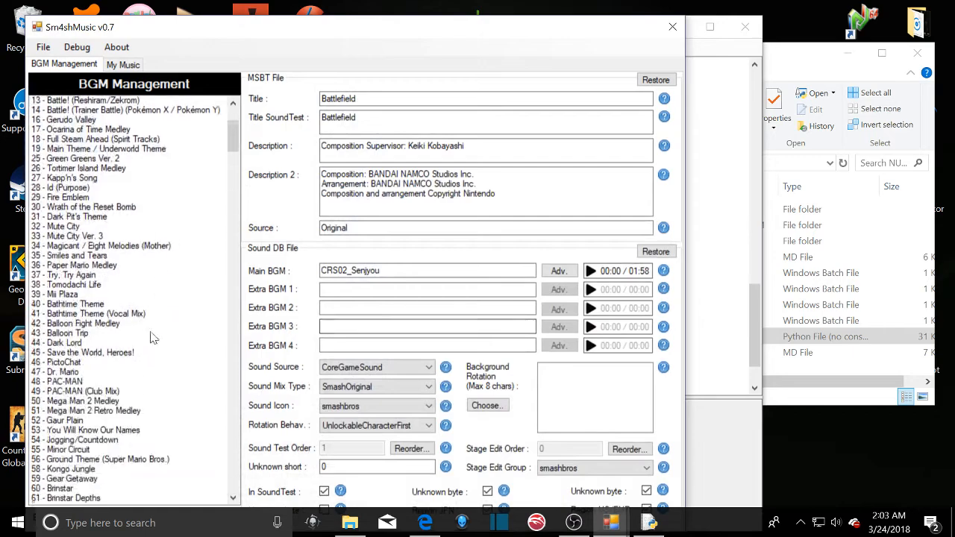
drag(234, 171, 202, 510)
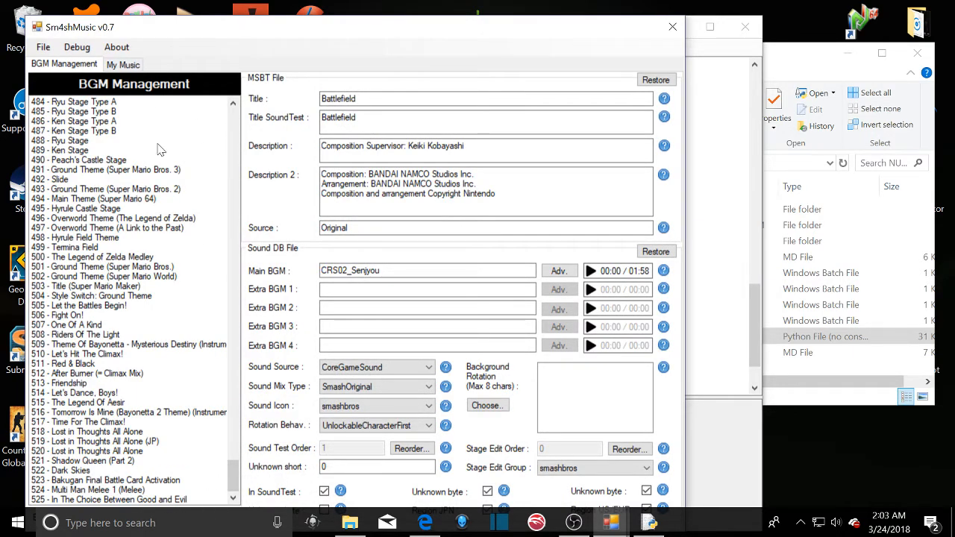
drag(461, 26, 474, 12)
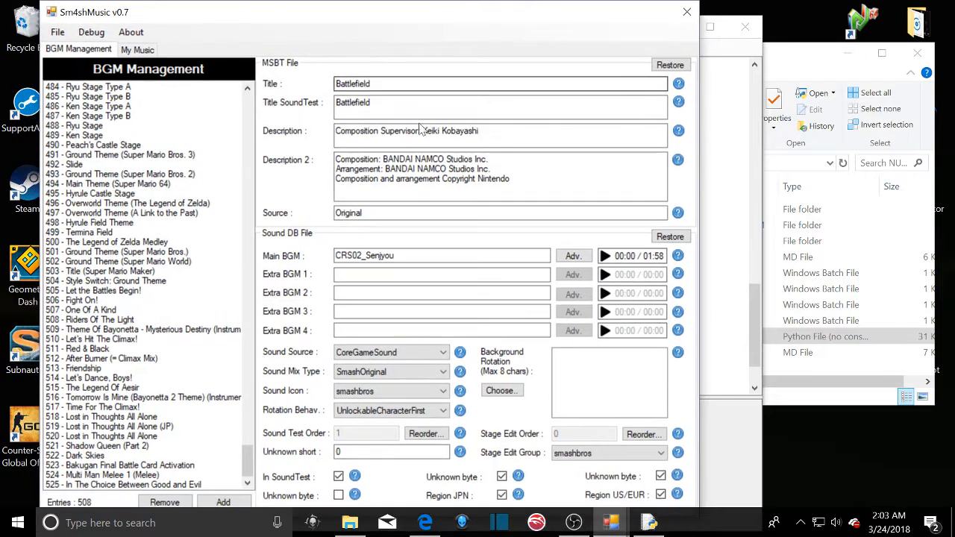
- Add blank BGM entries until the gaps in the list are filled and entries 526 and 527 exist
click(223, 502)
click(225, 503)
click(225, 503)
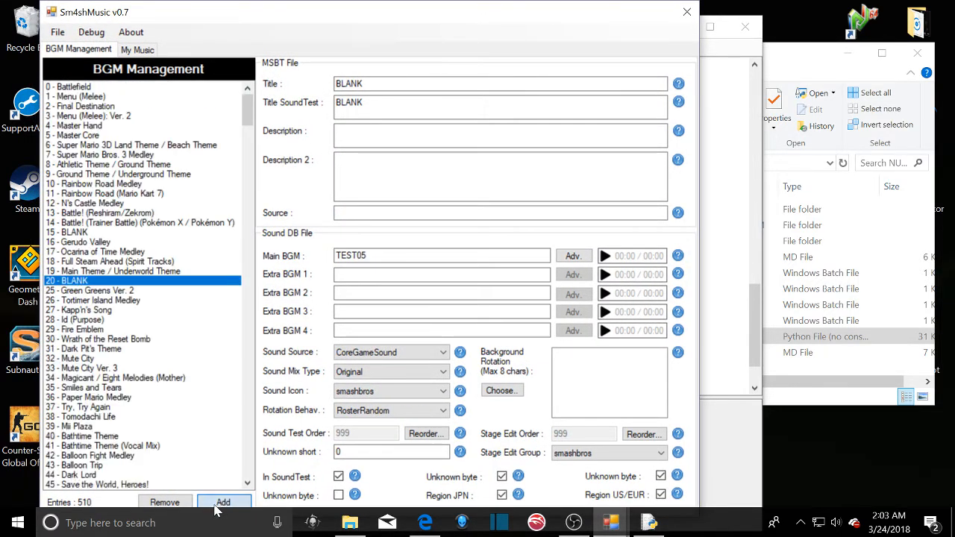
click(224, 503)
click(224, 504)
click(223, 505)
click(222, 505)
click(218, 506)
click(218, 506)
click(216, 505)
click(216, 505)
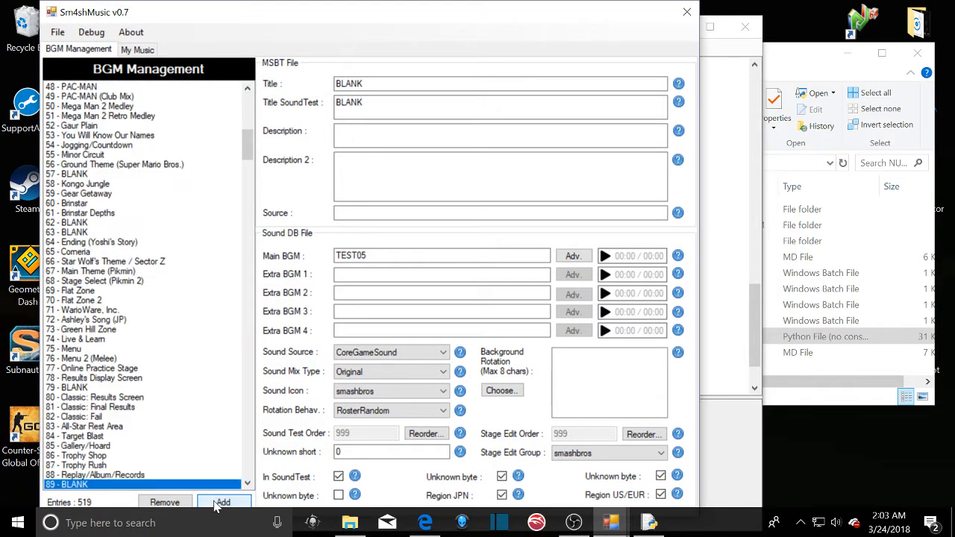
click(217, 505)
click(217, 505)
click(217, 505)
click(217, 505)
click(218, 504)
click(218, 505)
click(216, 505)
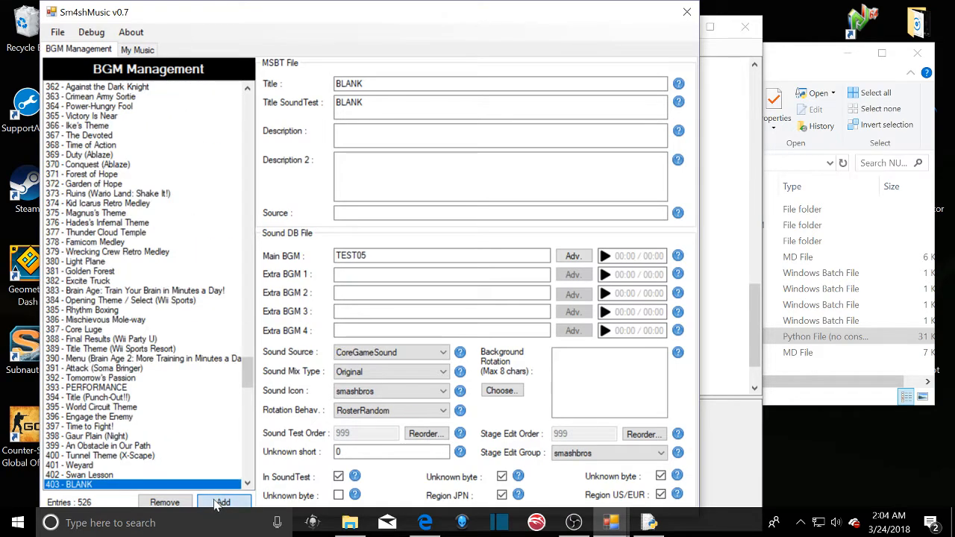
click(216, 505)
click(216, 505)
- Replace the title of blank entry 526 with "Replay and Wi-Fi Waiting"
click(187, 476)
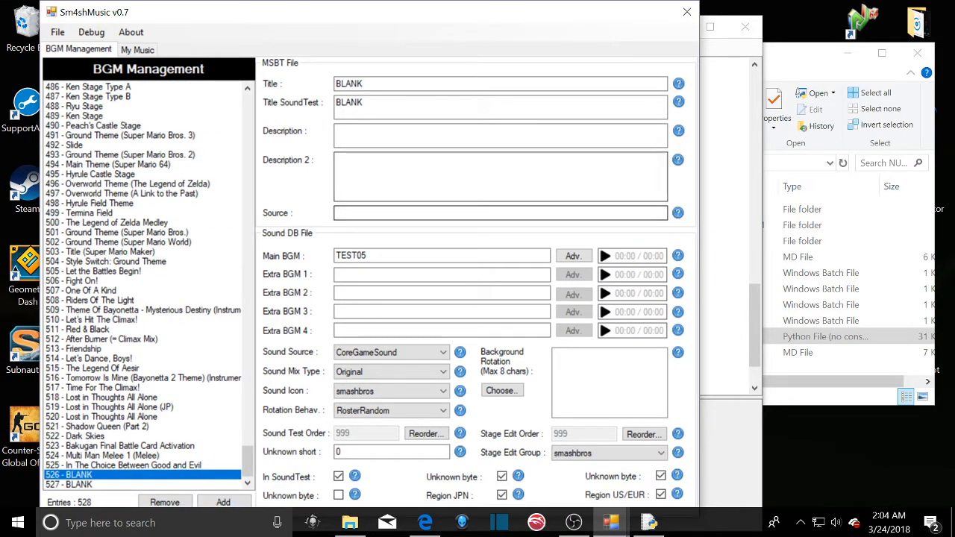
double_click(349, 83)
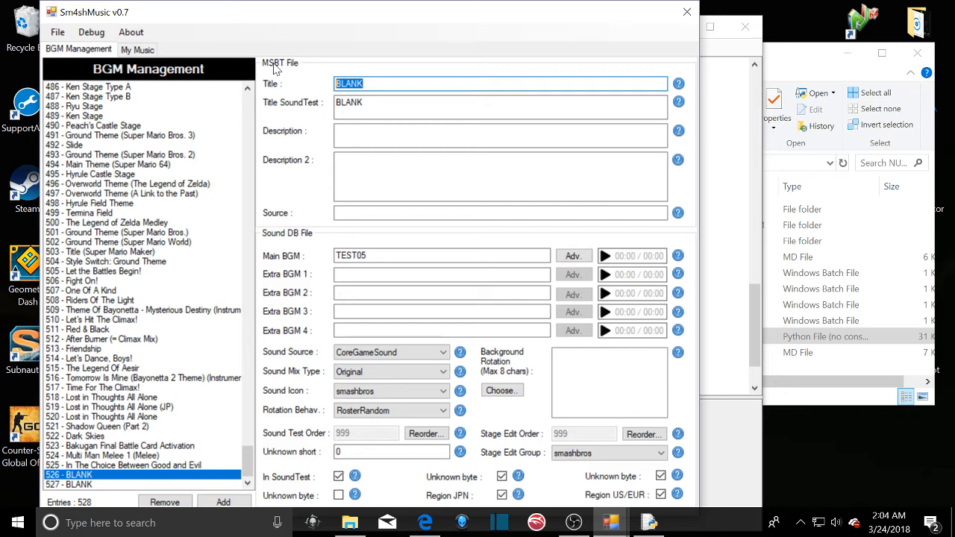
key(BackSpace)
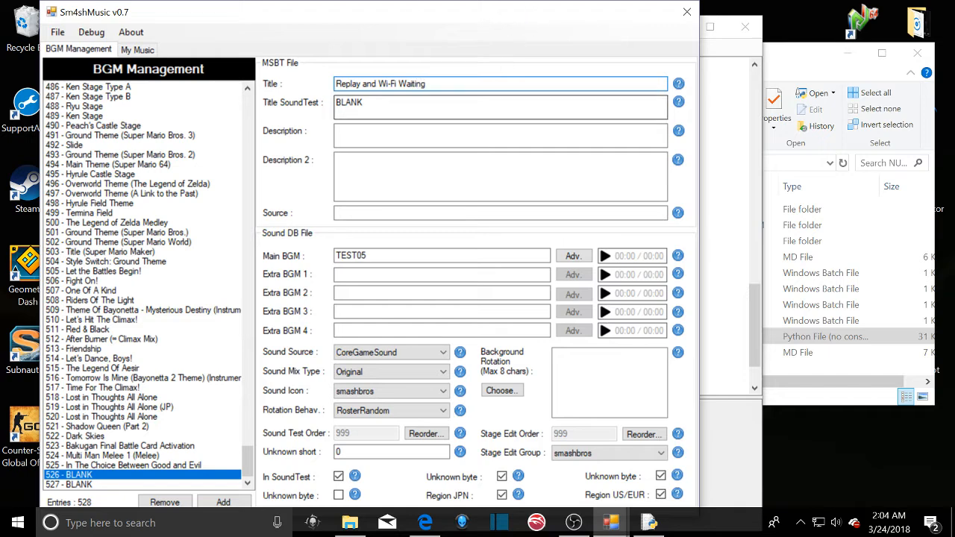
- Replace entry 526's sound test title with a copy of its title, "Replay and Wi-Fi Waiting"
drag(369, 104, 345, 106)
key(shift+Tab)
key(ctrl+c)
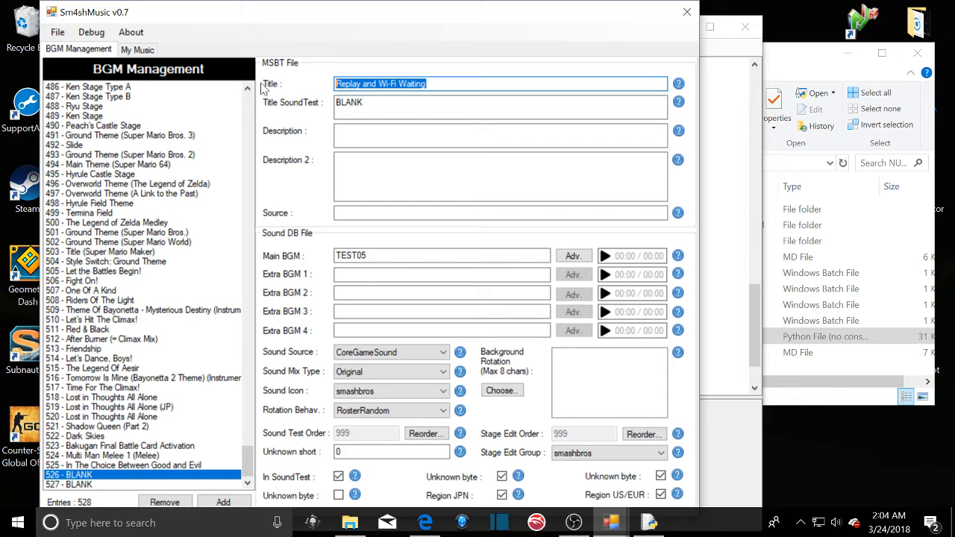
key(Tab)
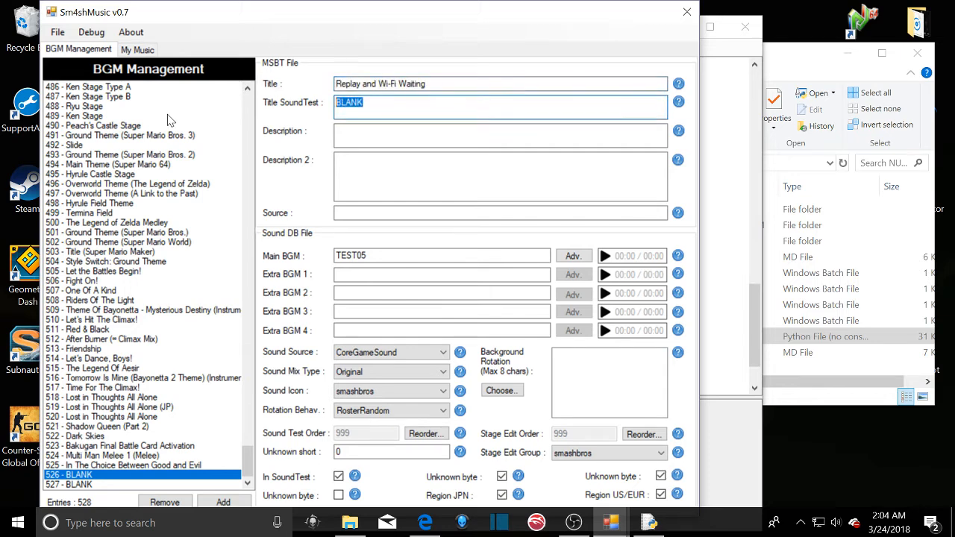
key(BackSpace)
key(ctrl+v)
- Set entry 526's source to "Mario Kart Qii" and its main BGM to Cus08_MKWii1
key(Tab)
key(Tab)
key(Tab)
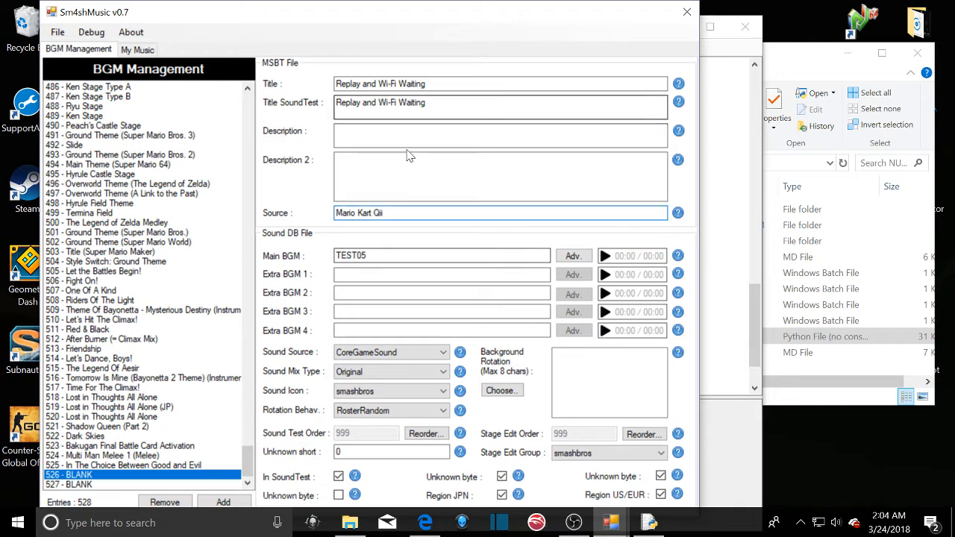
key(Tab)
key(BackSpace)
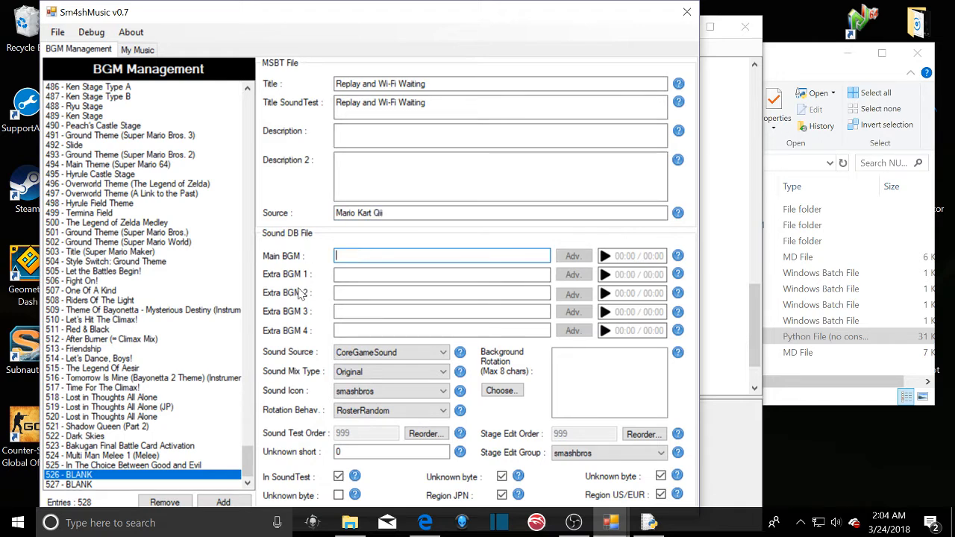
text(Cus)
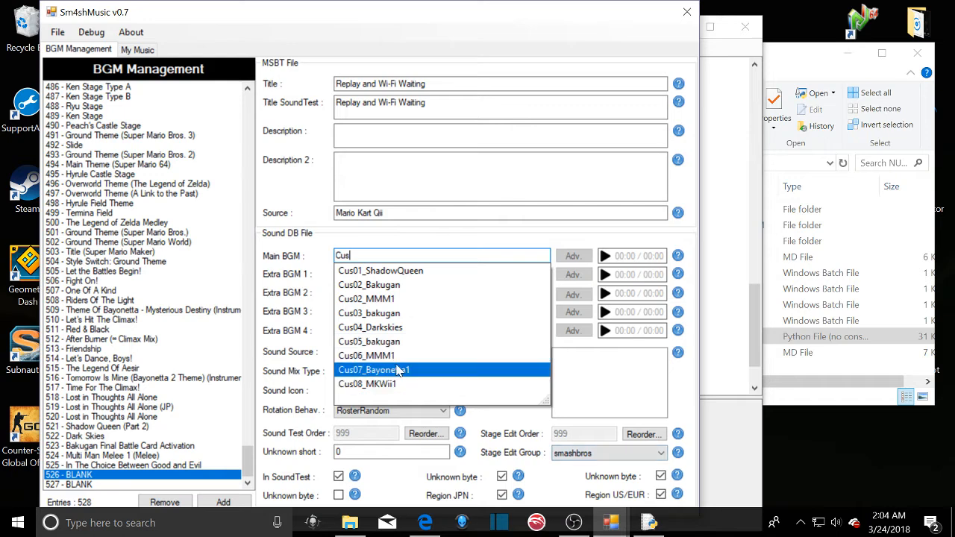
click(385, 385)
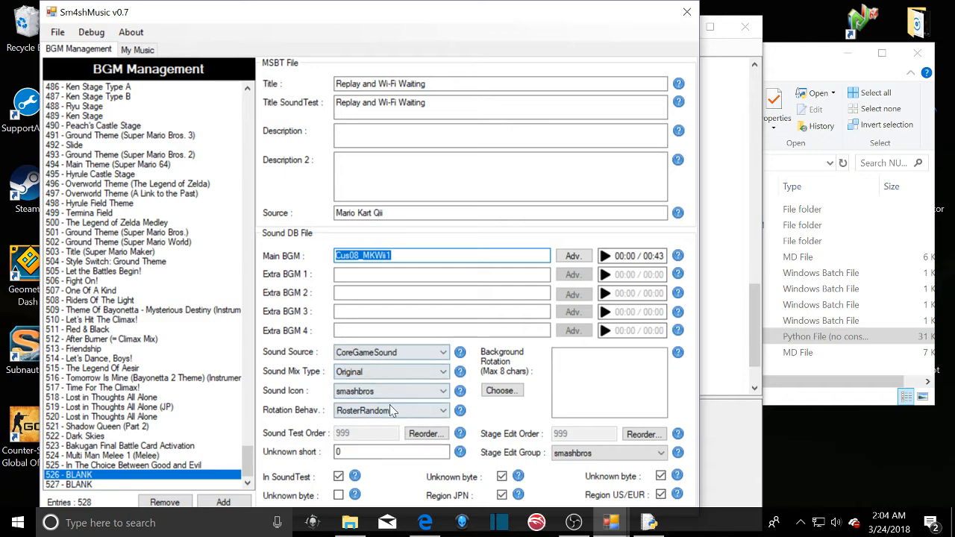
- Save the stage creation ordering for entry 526, and reselect the entry to refresh its name in the BGM list
click(642, 434)
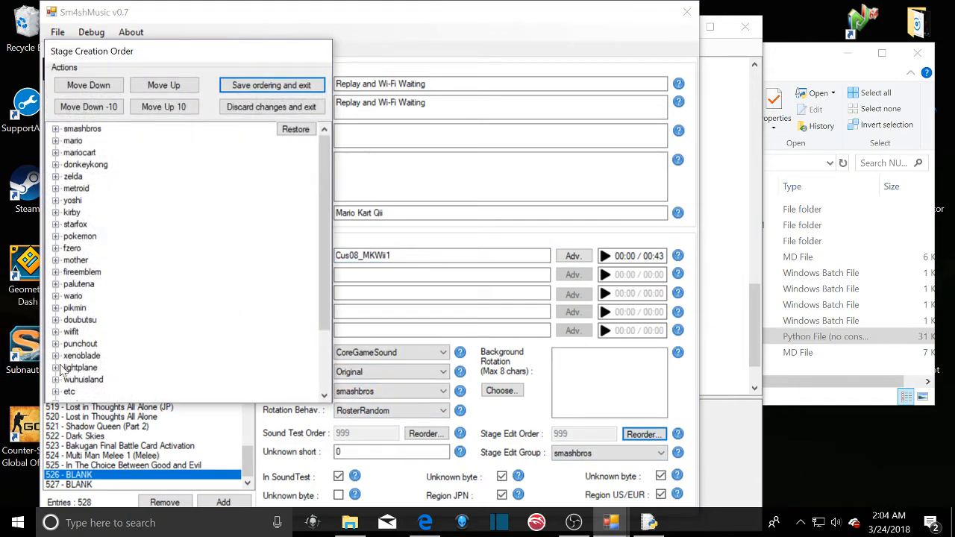
click(251, 78)
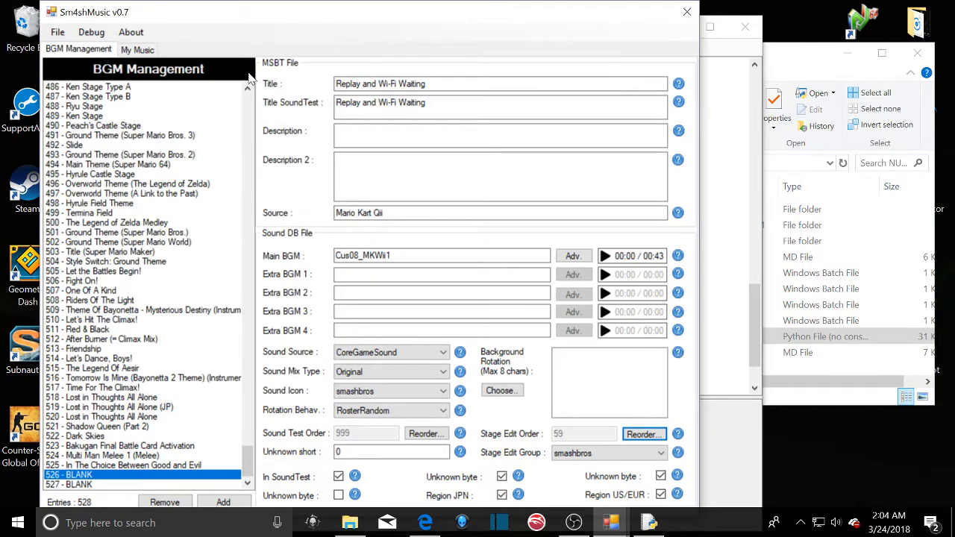
click(130, 465)
click(130, 475)
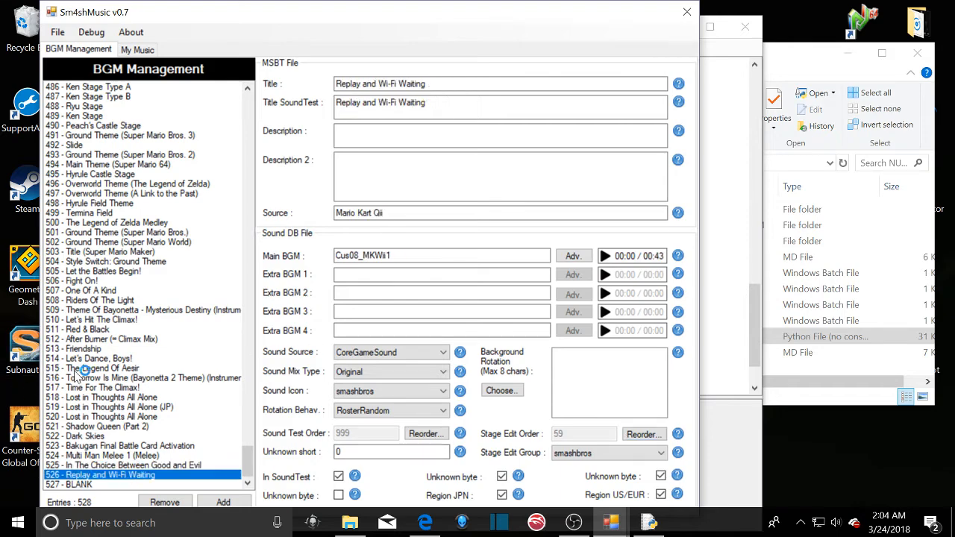
- Switch to the My Music stages and select the MarioKart stage
click(144, 50)
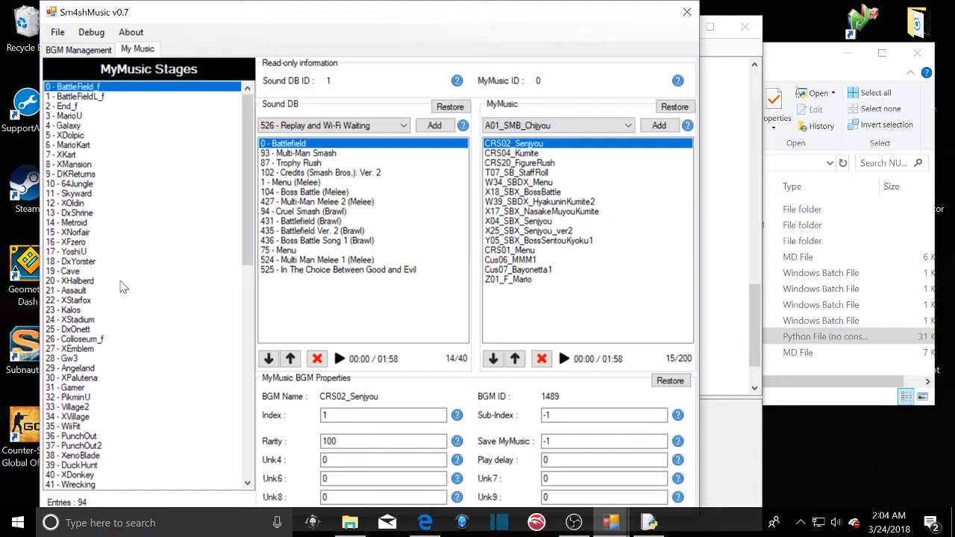
scroll(123, 288, down, 15)
scroll(141, 316, up, 13)
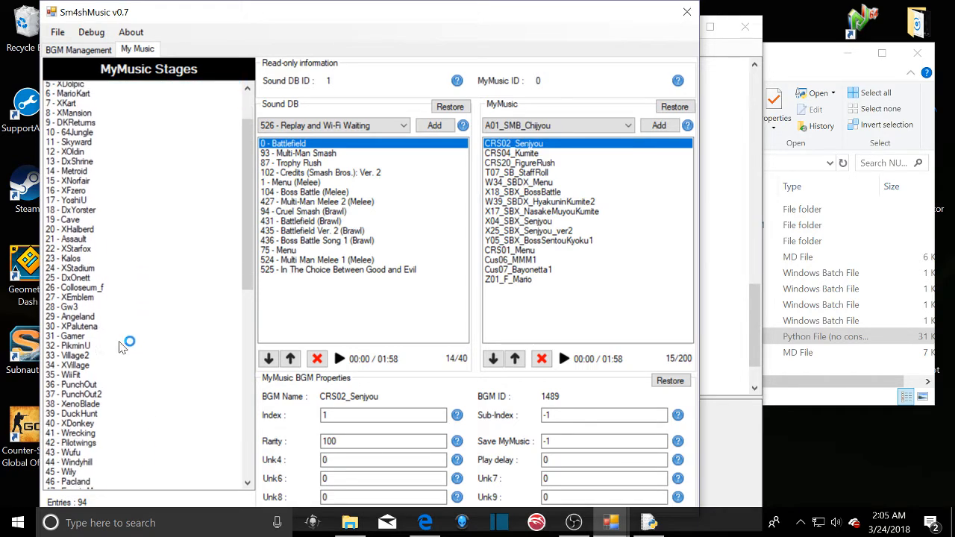
scroll(123, 347, up, 2)
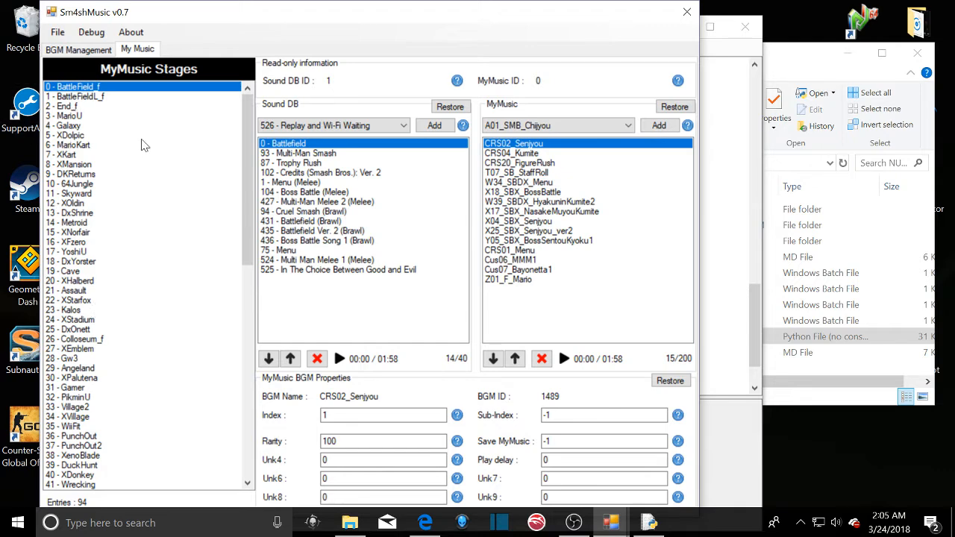
click(99, 146)
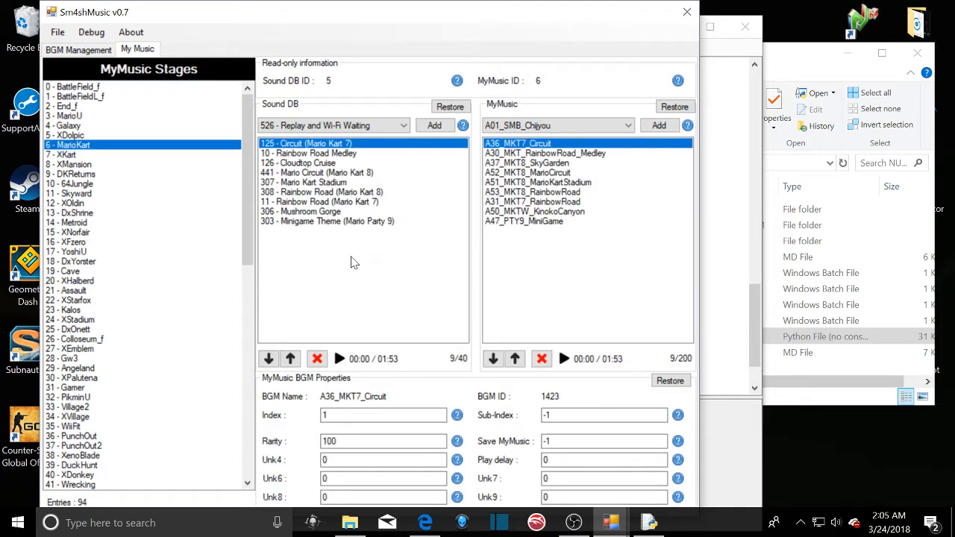
- Add "526 - Replay and Wi-Fi Waiting" to the MarioKart stage's Sound DB list, including its BGM in MyMusic as well
scroll(113, 277, down, 17)
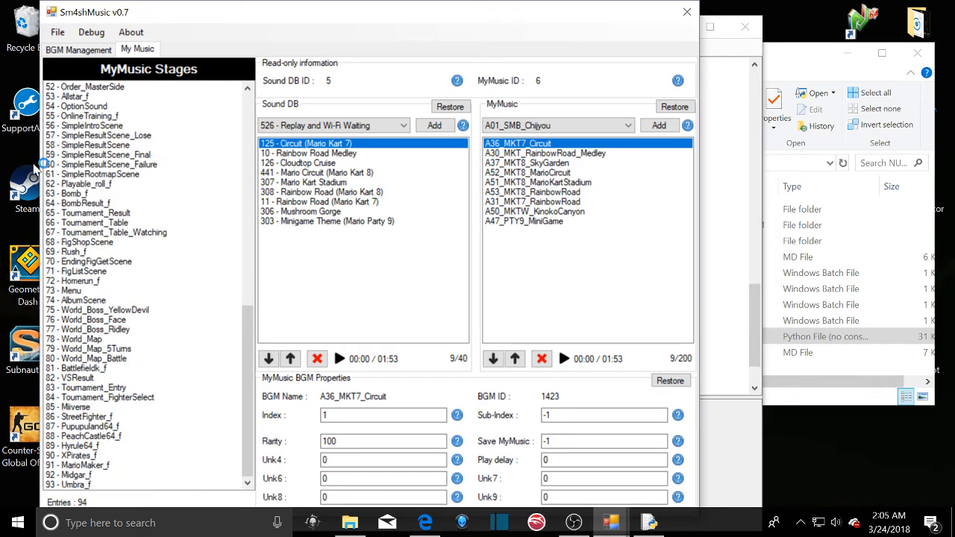
scroll(90, 194, up, 2)
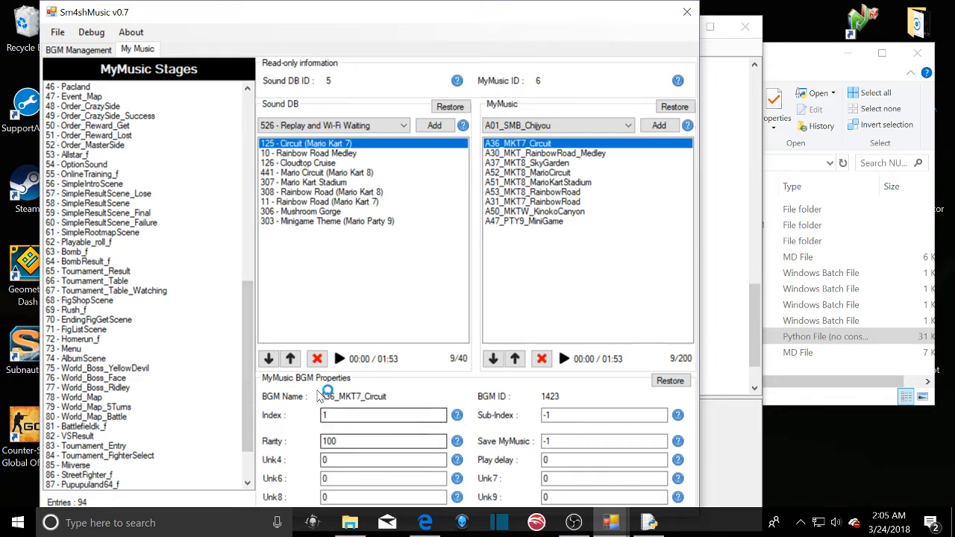
scroll(156, 272, up, 15)
scroll(164, 269, down, 14)
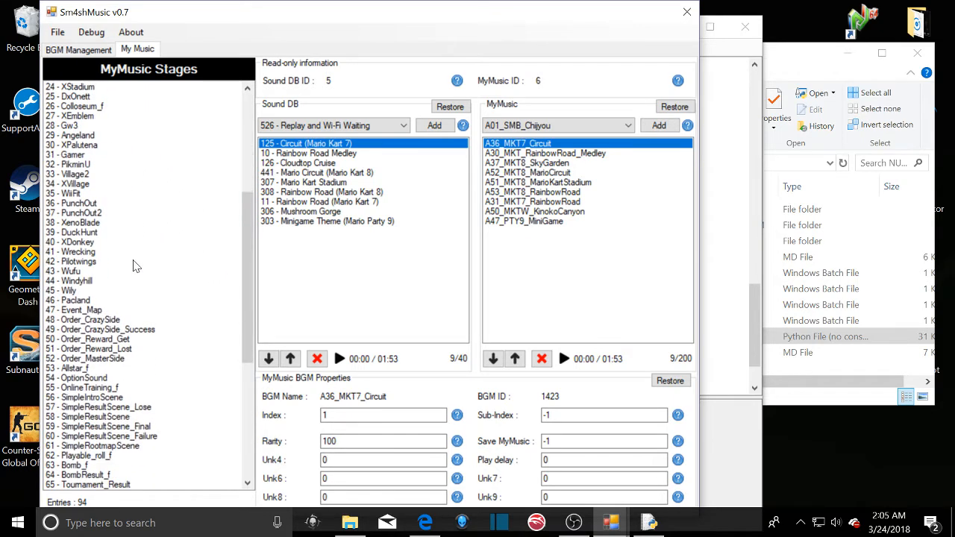
scroll(176, 336, down, 3)
scroll(176, 337, up, 13)
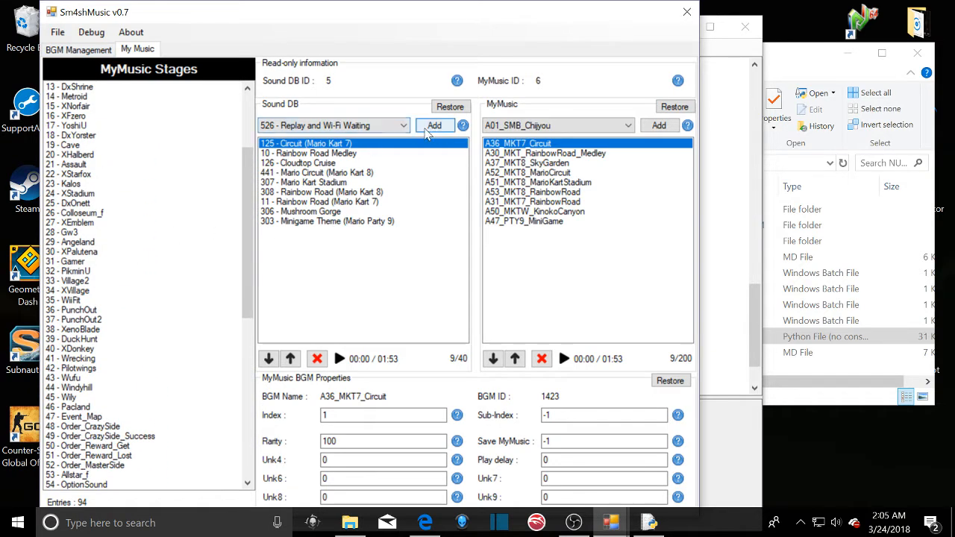
click(334, 126)
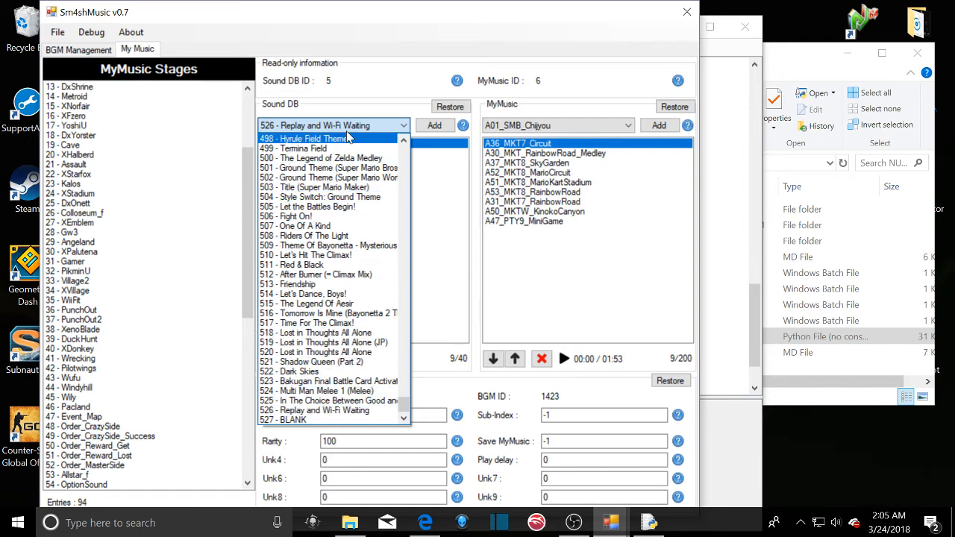
click(303, 411)
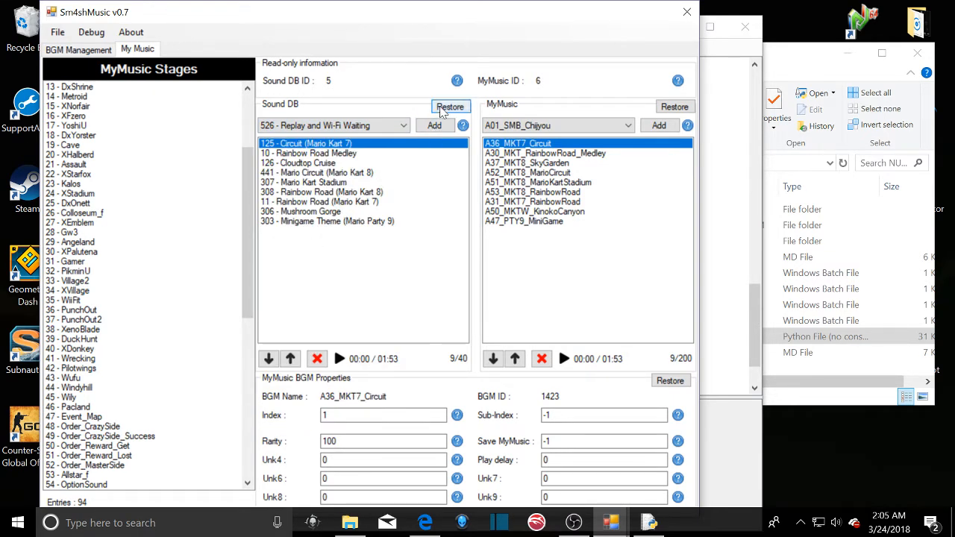
click(433, 127)
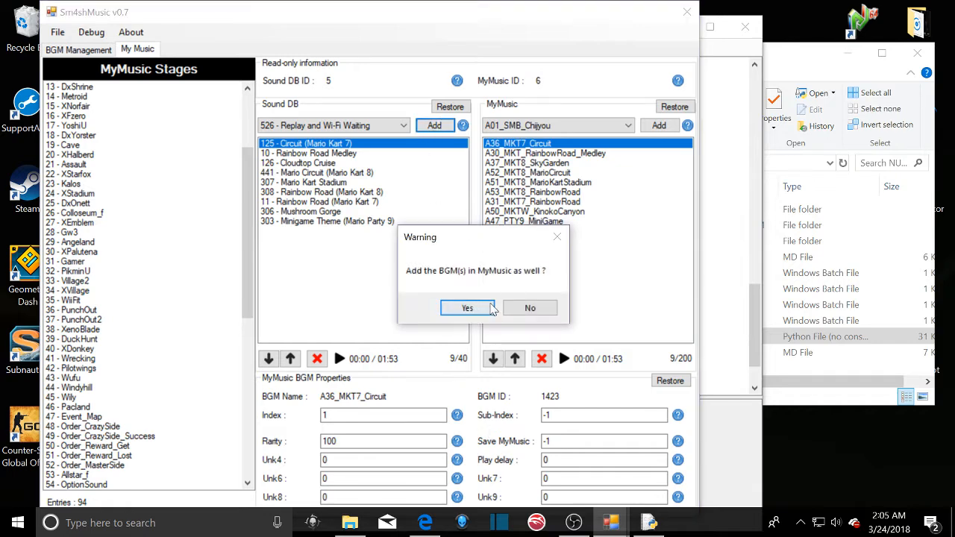
click(468, 309)
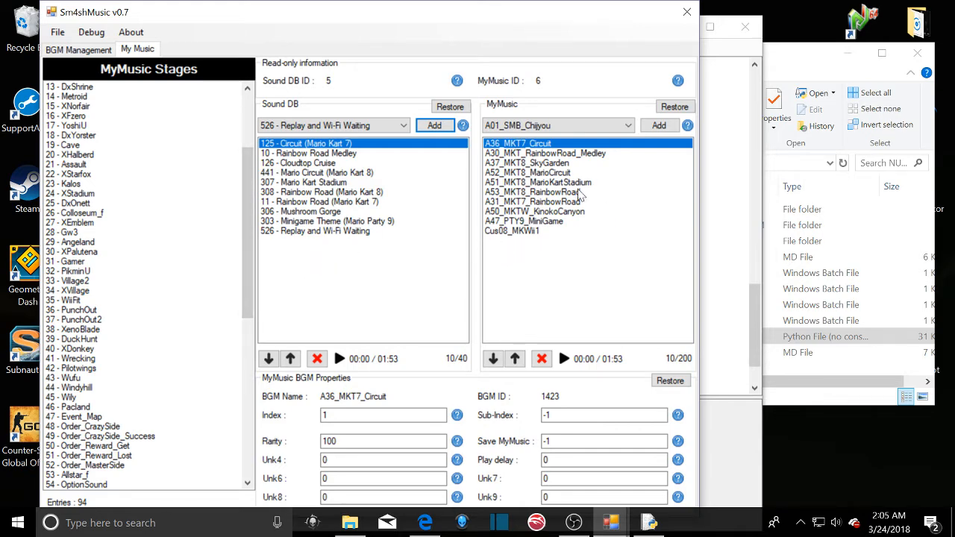
- Examine the Menu stage's music lists and BGM properties, and view entry 526 in BGM Management
scroll(239, 355, down, 13)
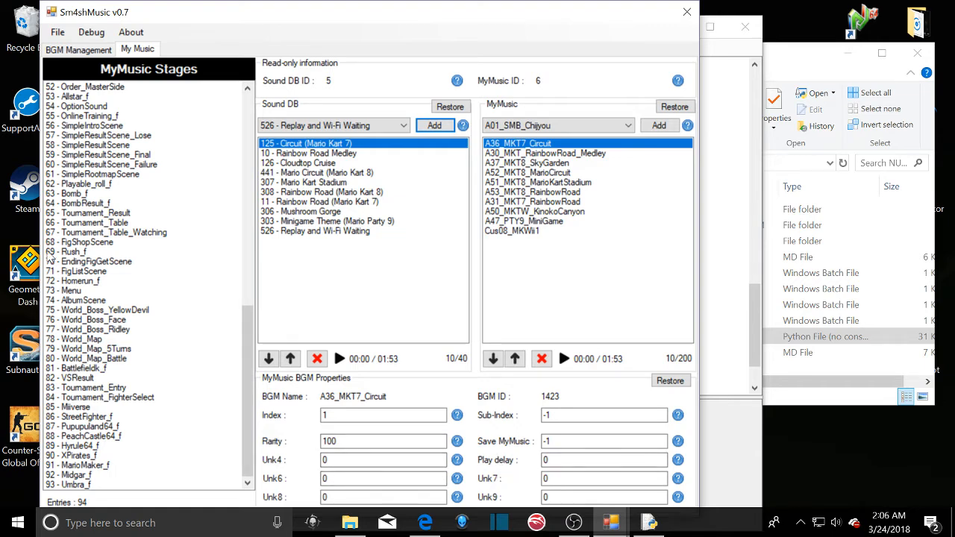
click(68, 290)
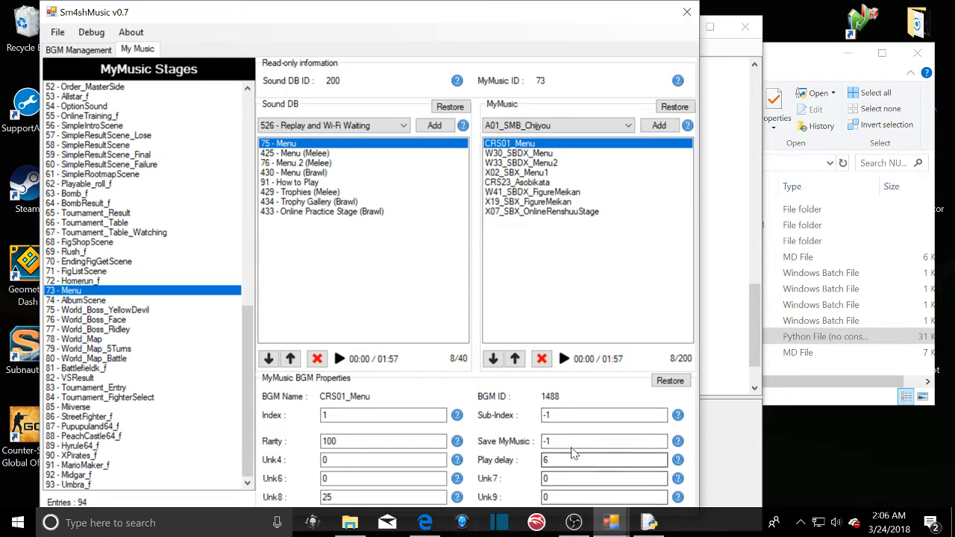
click(94, 51)
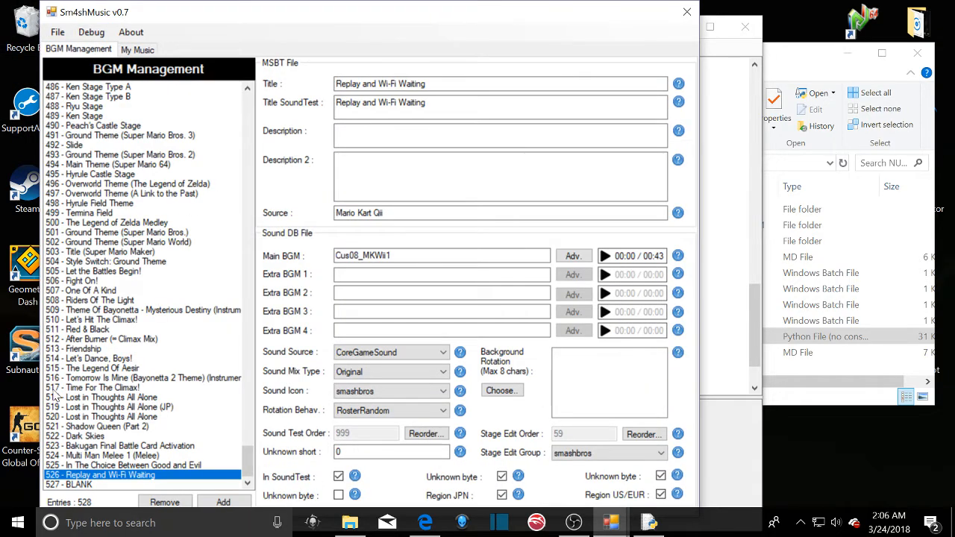
- Return to the MarioKart stage in My Music to view its song lists, and shift the editor window slightly aside
click(150, 51)
scroll(112, 158, up, 5)
scroll(112, 158, up, 11)
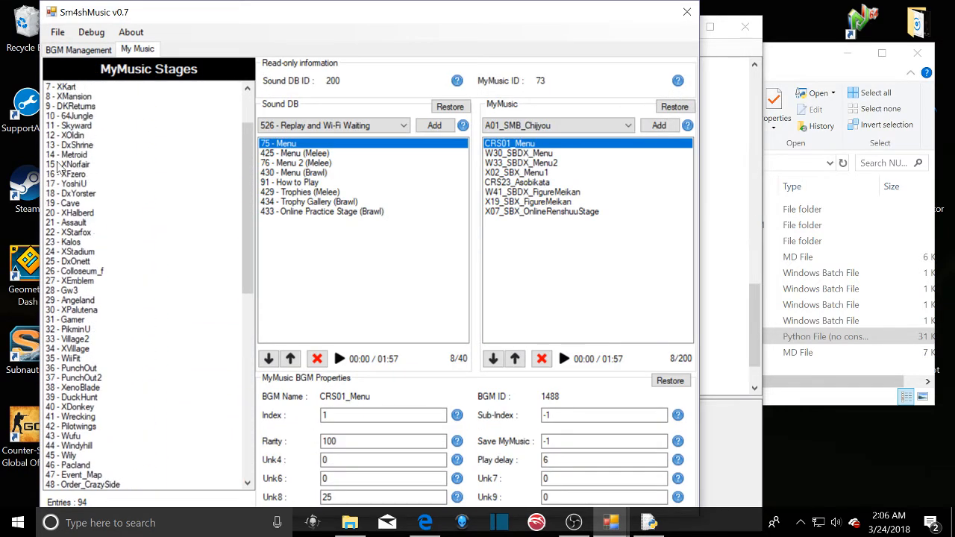
click(70, 154)
key(Up)
key(Up)
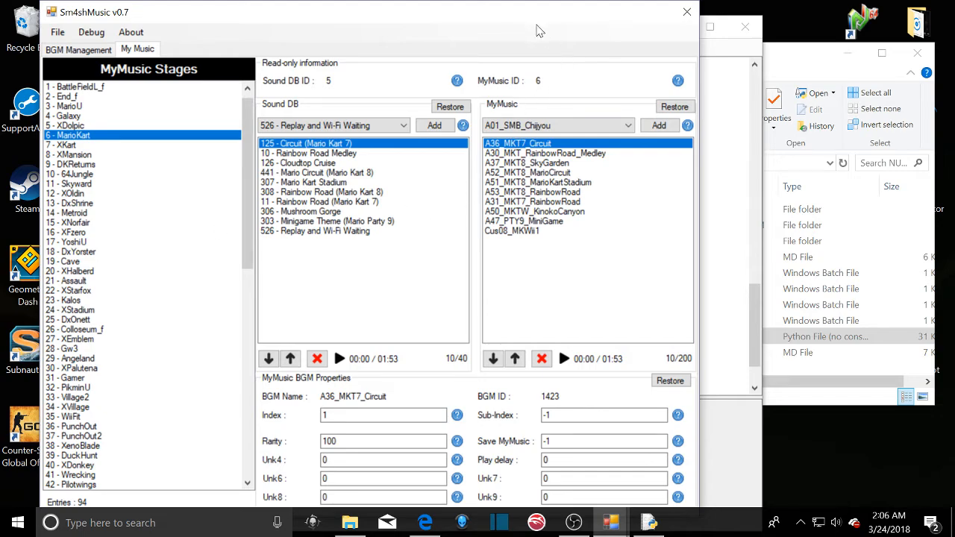
drag(539, 31, 589, 12)
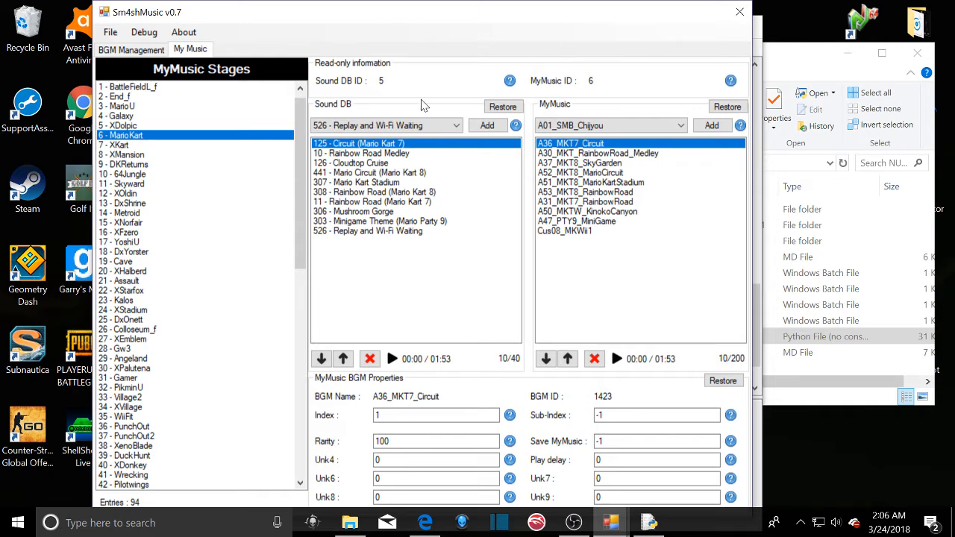
- View the custom nus3bank files in the workspace's bgm folder in File Explorer, and minimize the window
click(350, 522)
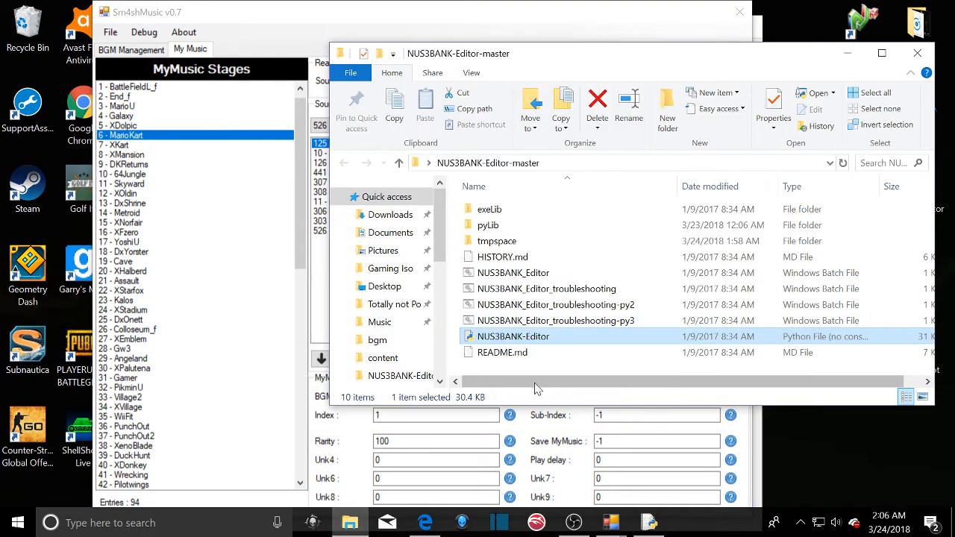
scroll(377, 321, down, 2)
click(377, 275)
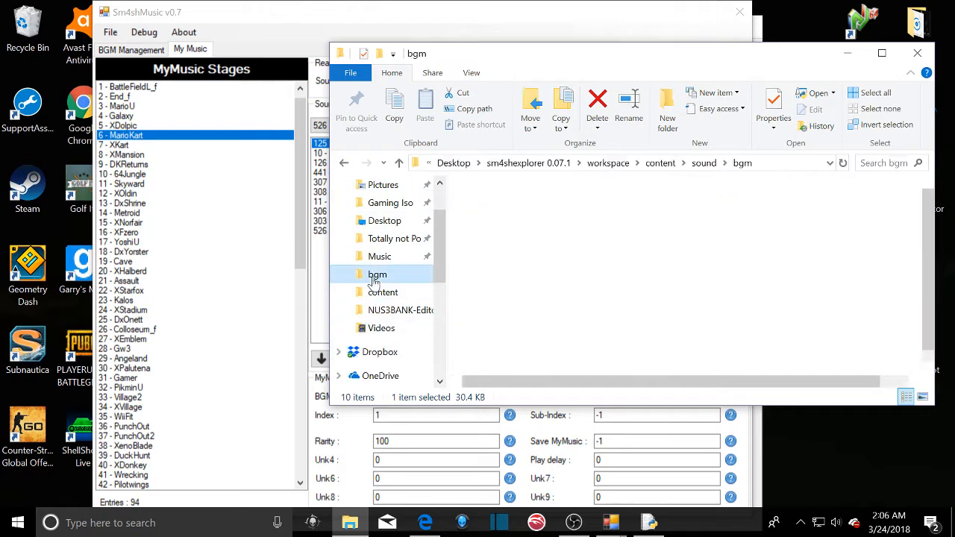
scroll(575, 292, down, 1)
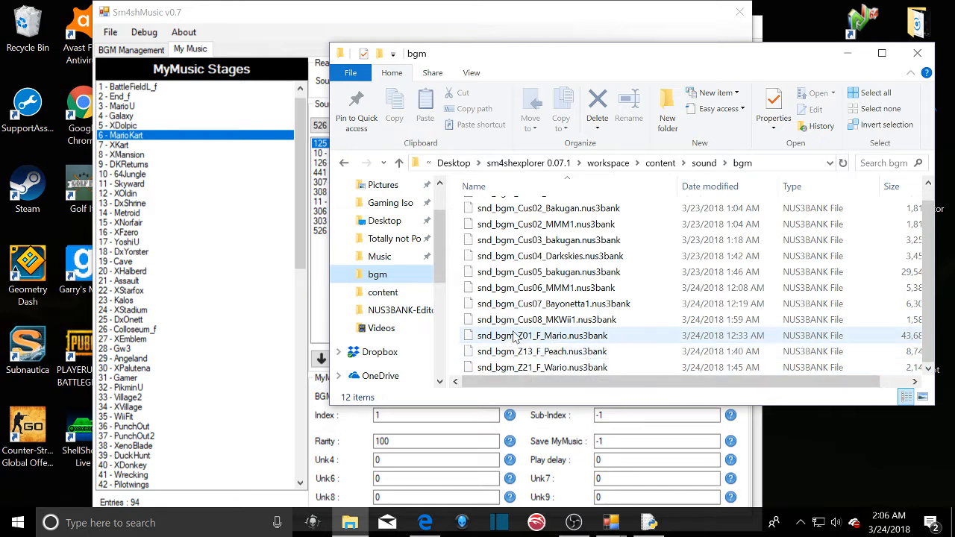
click(420, 6)
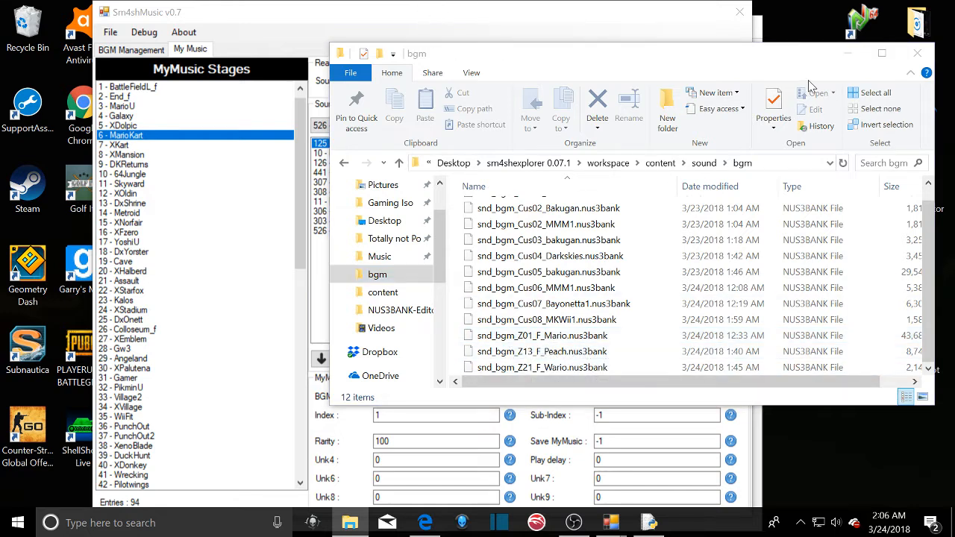
click(844, 54)
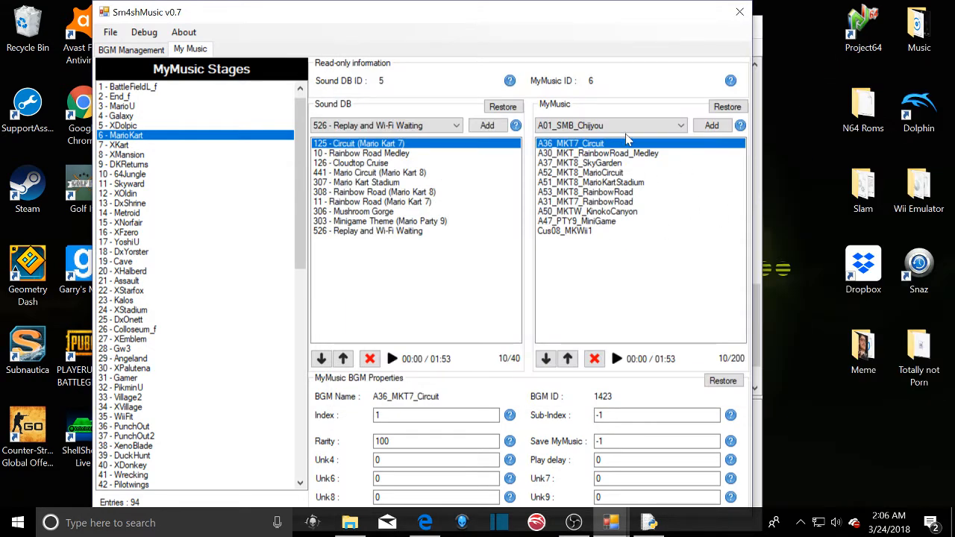
- Compare the Z-prefixed fighter tracks among the available MyMusic BGMs with the nus3bank files in the bgm folder
click(648, 128)
scroll(586, 288, down, 2)
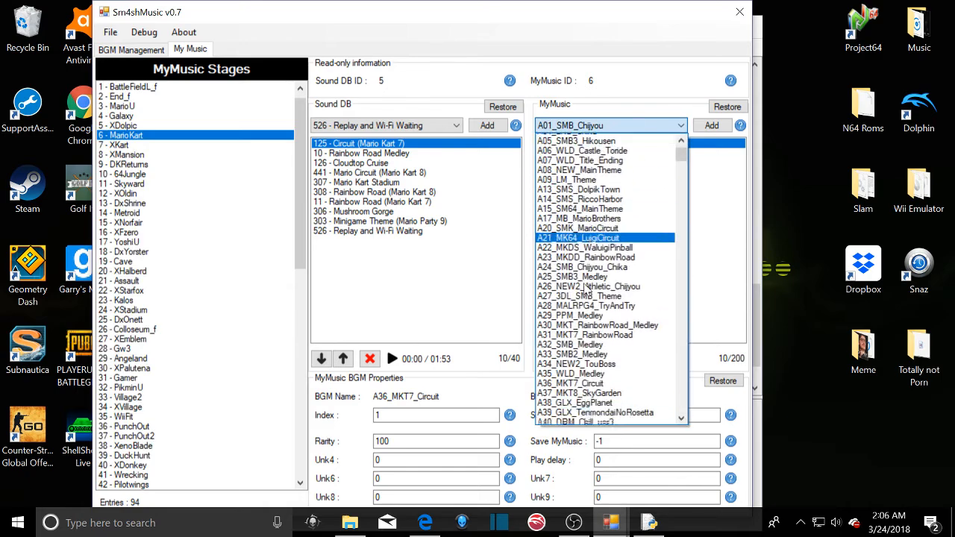
scroll(587, 287, down, 6)
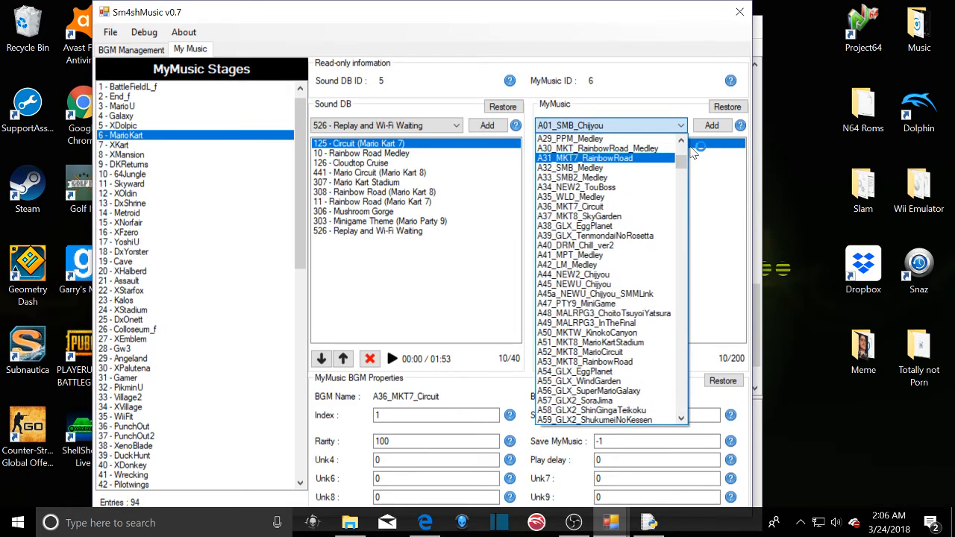
drag(685, 167, 678, 382)
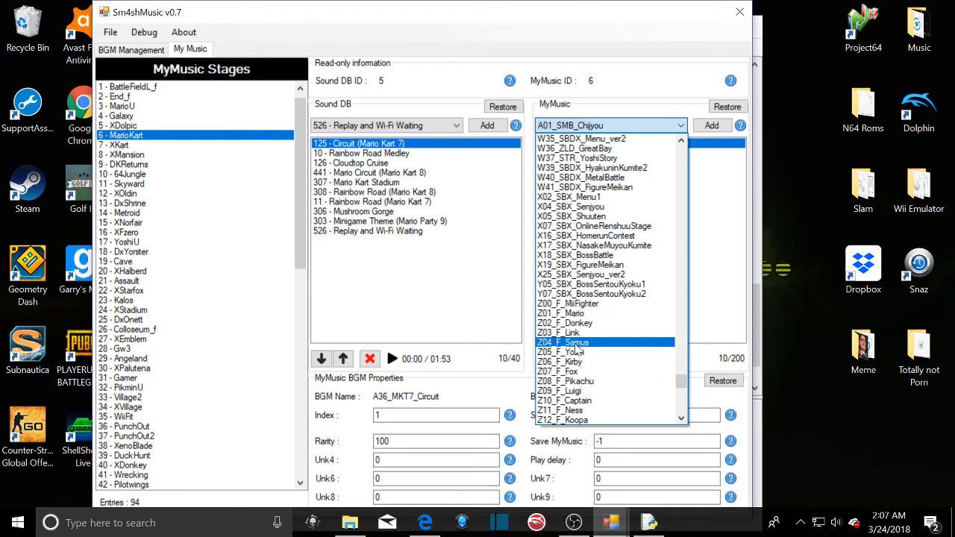
click(360, 526)
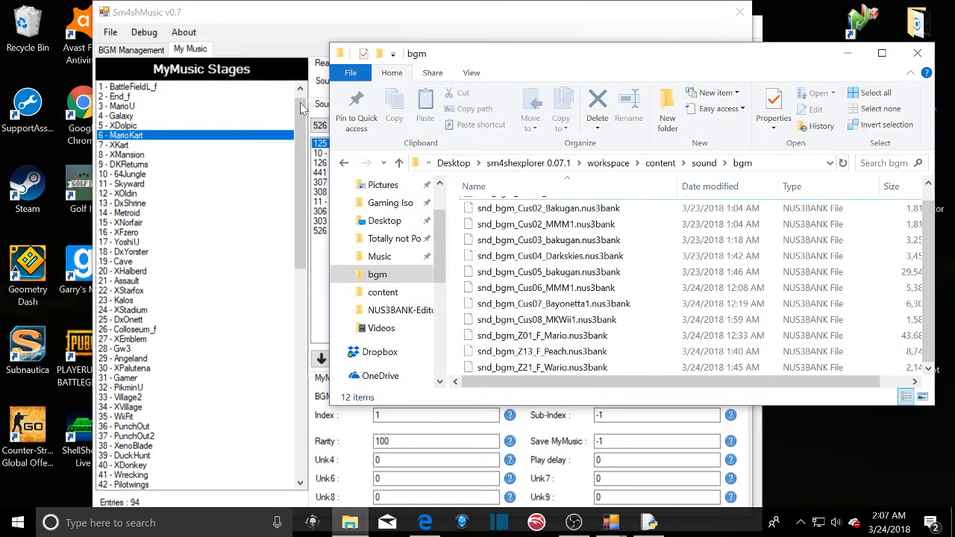
scroll(635, 336, up, 1)
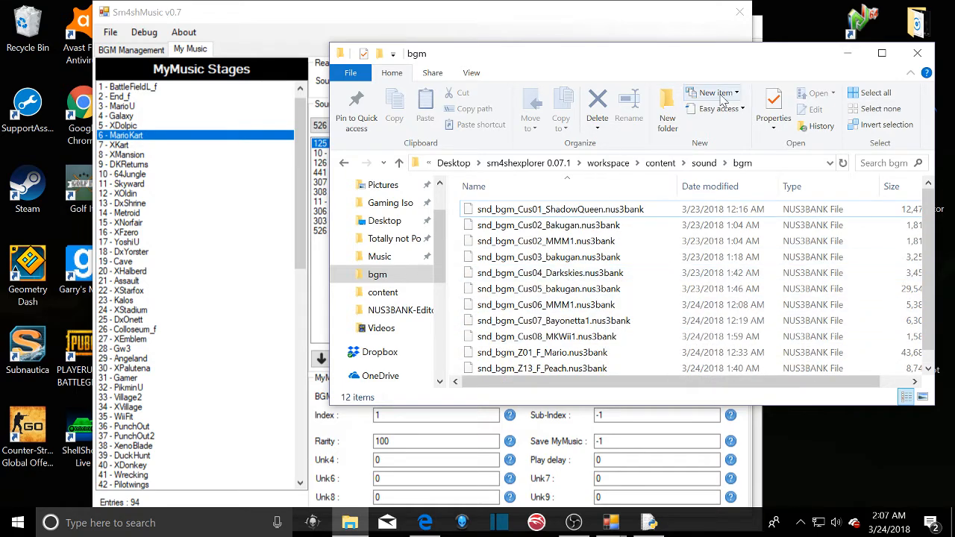
- Minimize the file window, view the Sm4shExplorer log and NUS3BANK Editor behind the music editor, and return to the MarioKart song lists
click(847, 54)
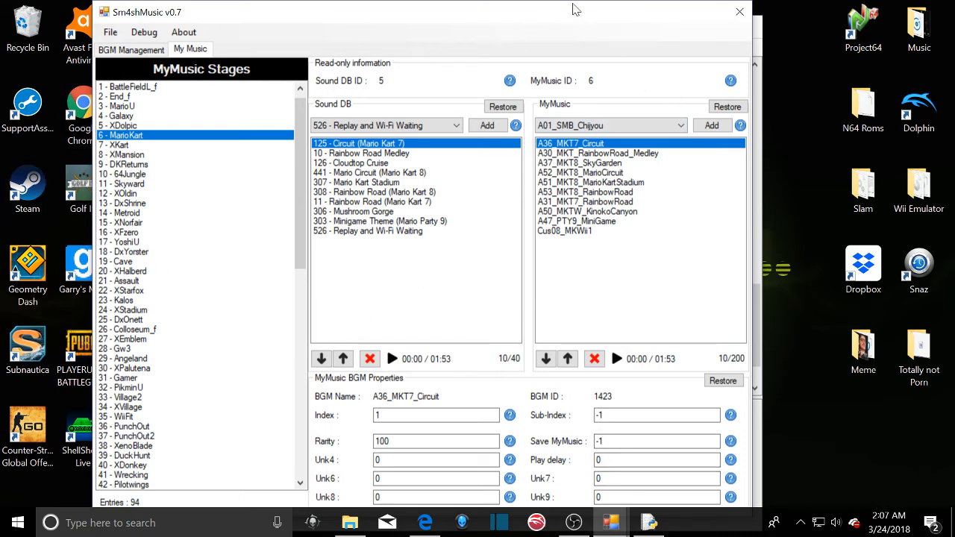
drag(574, 9, 577, 467)
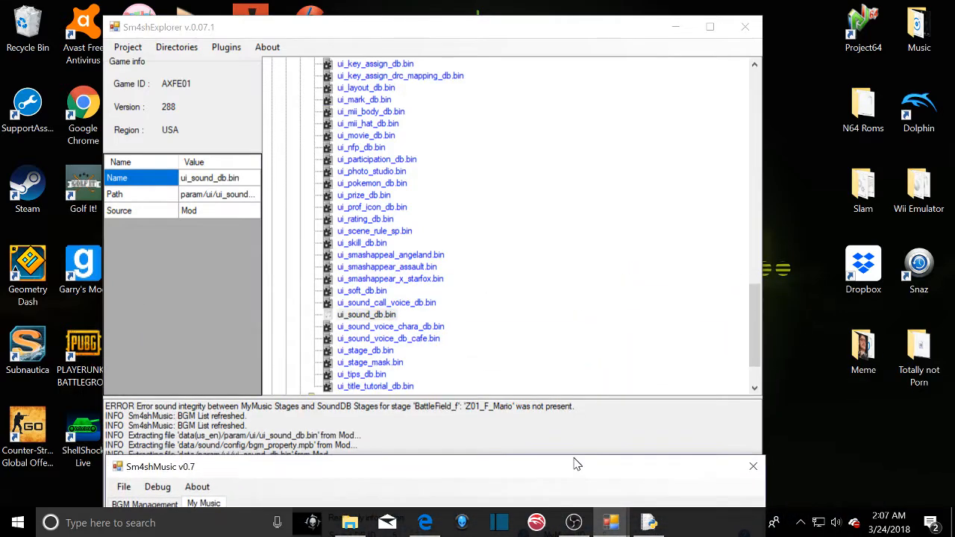
click(651, 522)
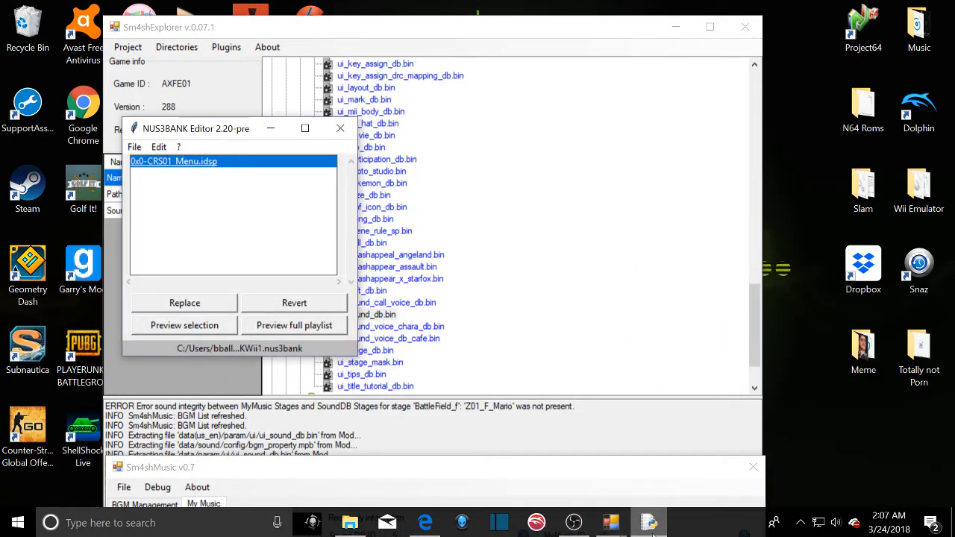
click(651, 523)
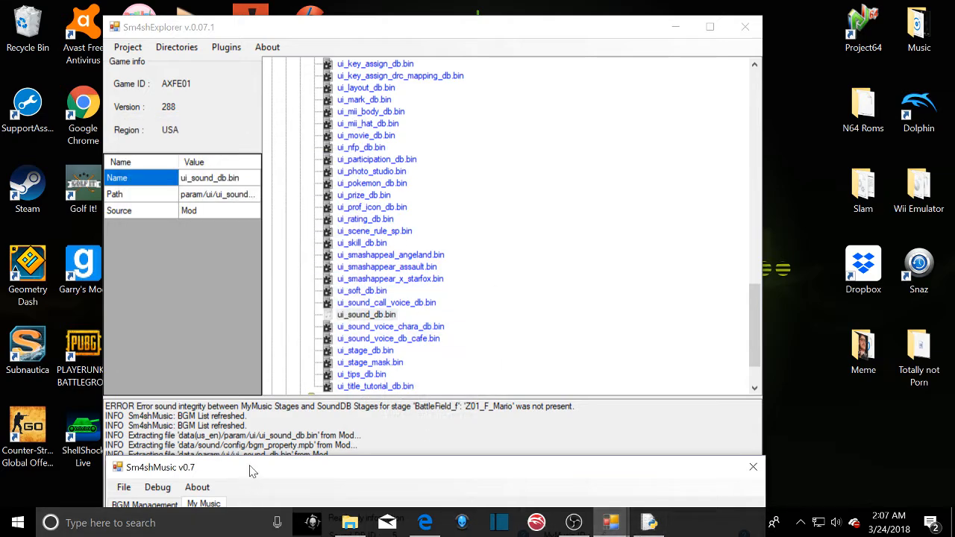
drag(250, 471, 270, 18)
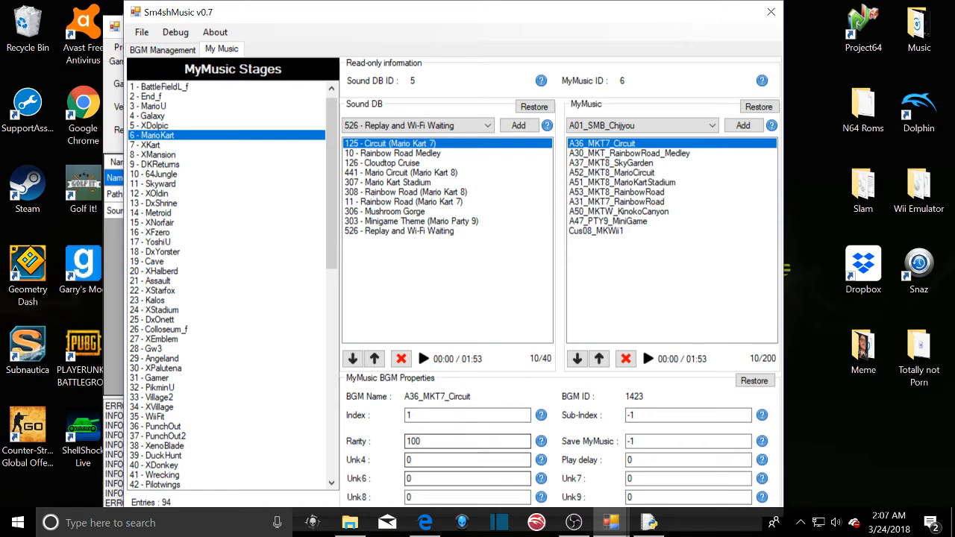
- Compile the Sm4shMusic modifications with entry 526 in the MarioKart list, and start the packed mod build in Sm4shExplorer
click(407, 231)
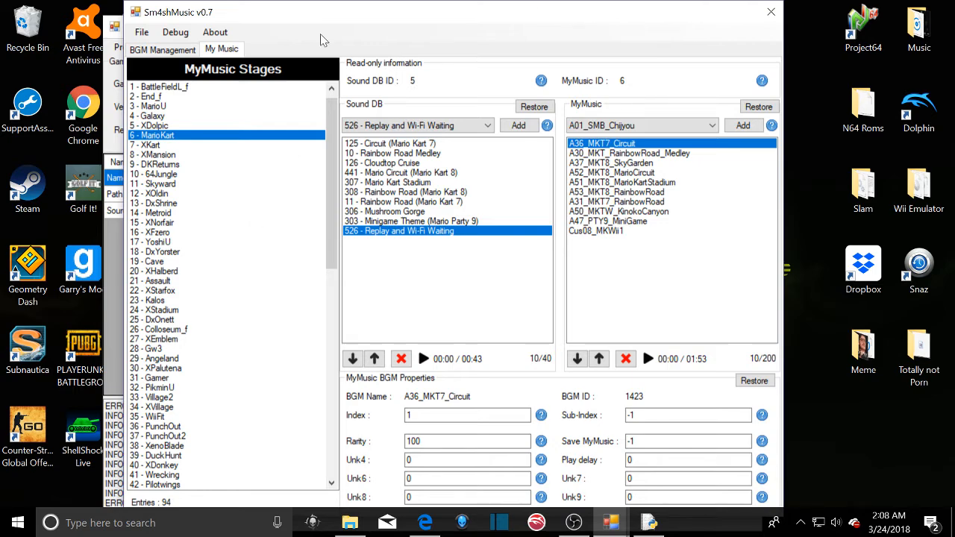
click(142, 35)
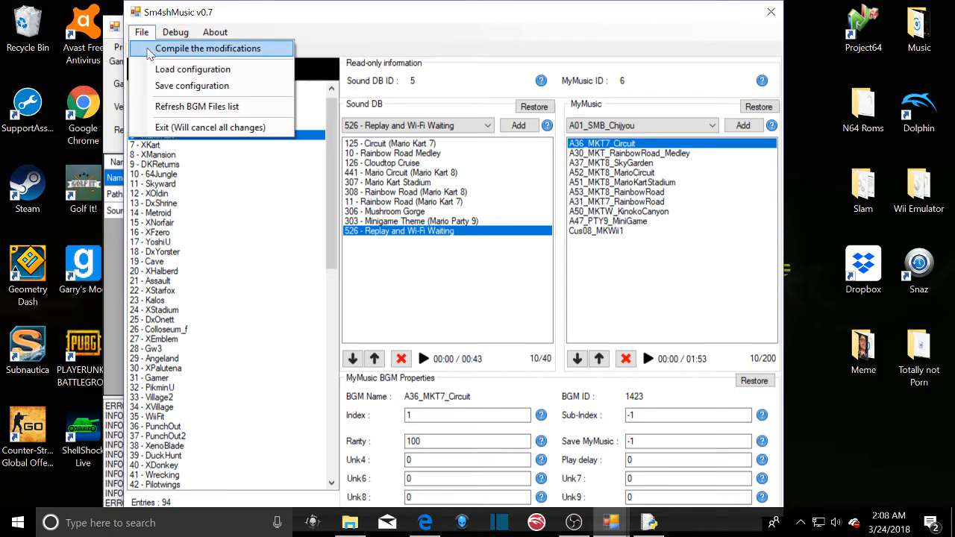
click(149, 49)
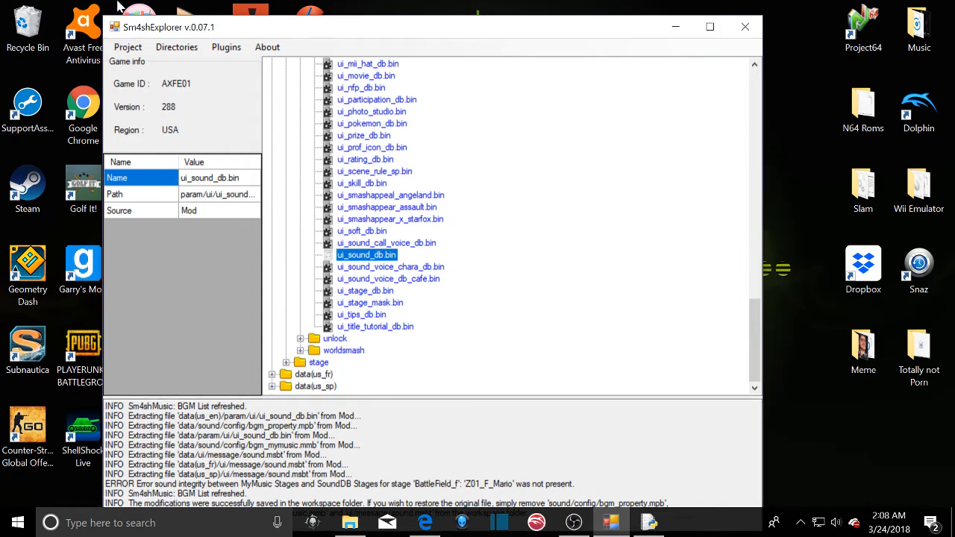
click(127, 47)
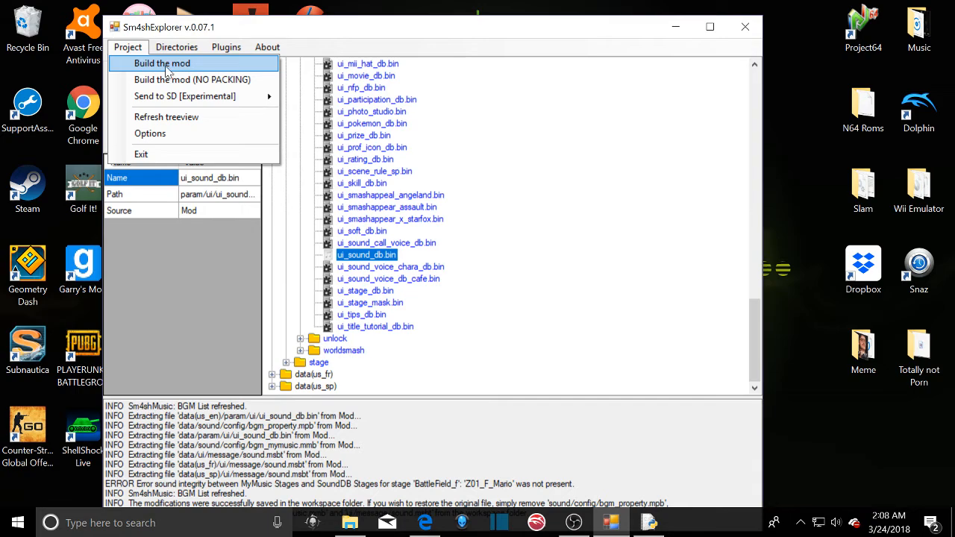
click(167, 65)
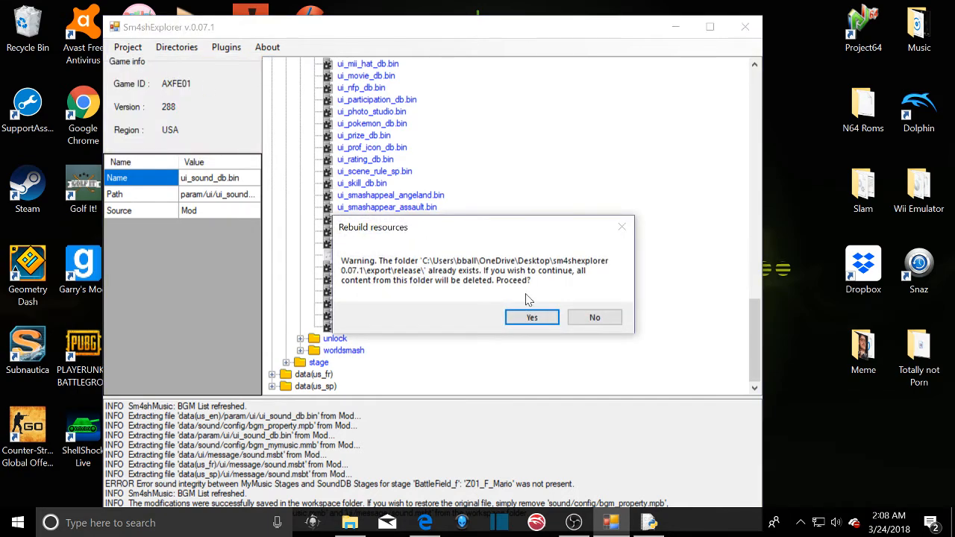
click(350, 522)
scroll(382, 331, down, 5)
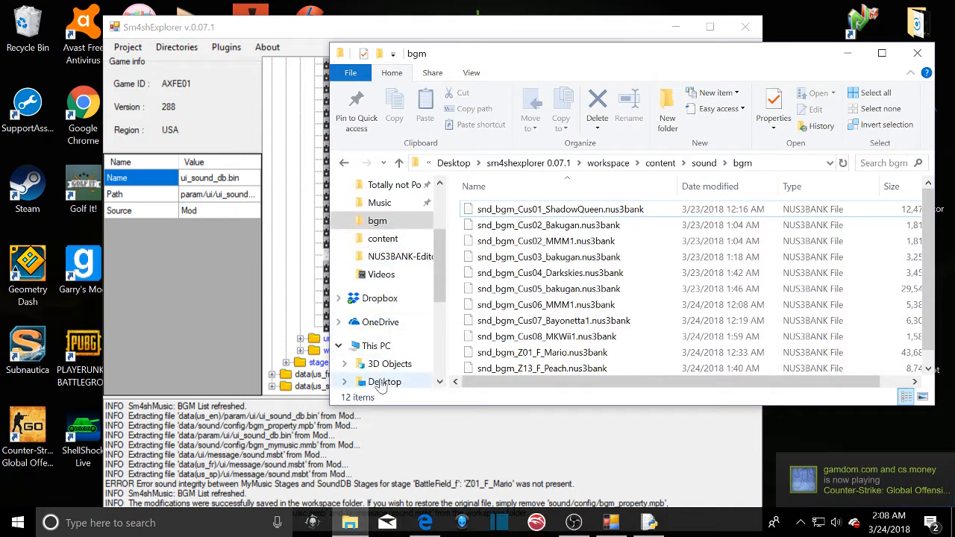
click(376, 312)
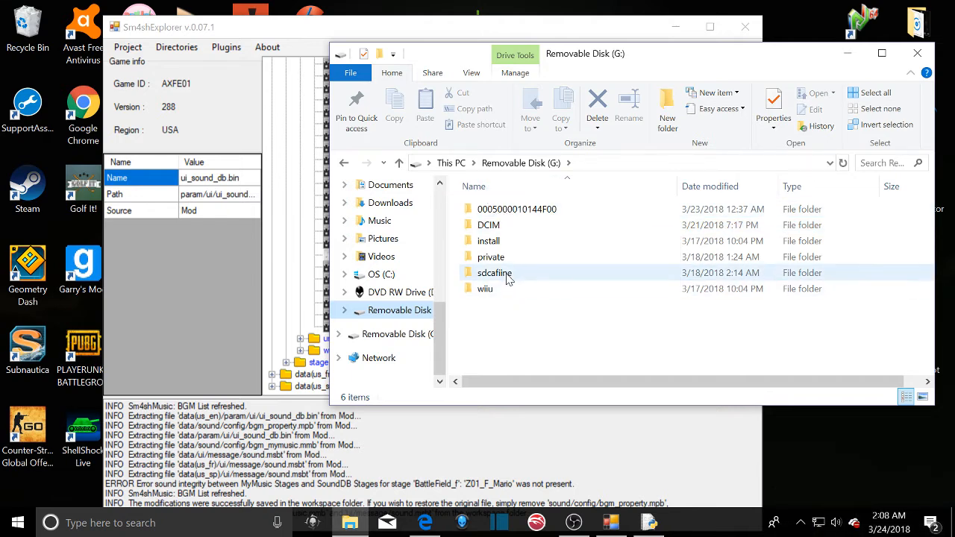
double_click(482, 211)
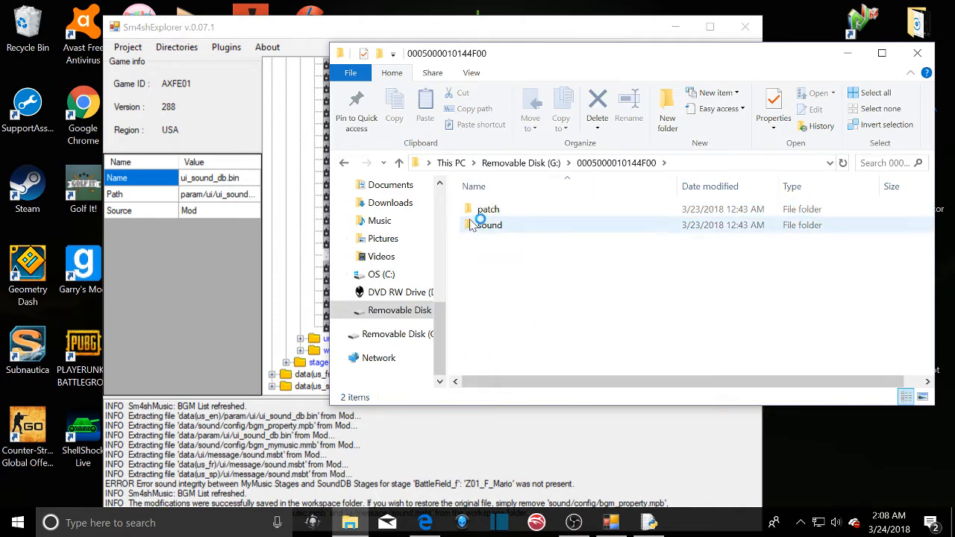
click(343, 163)
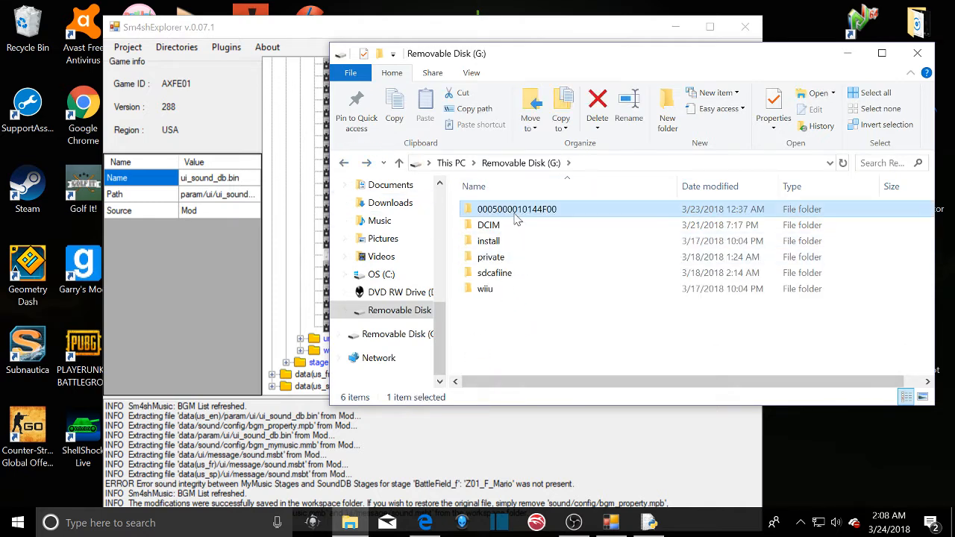
click(507, 274)
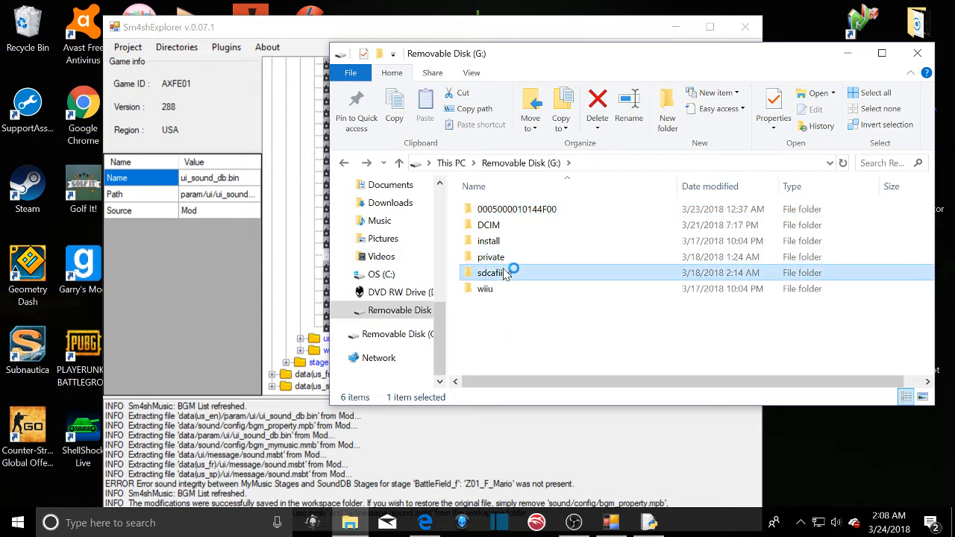
double_click(508, 273)
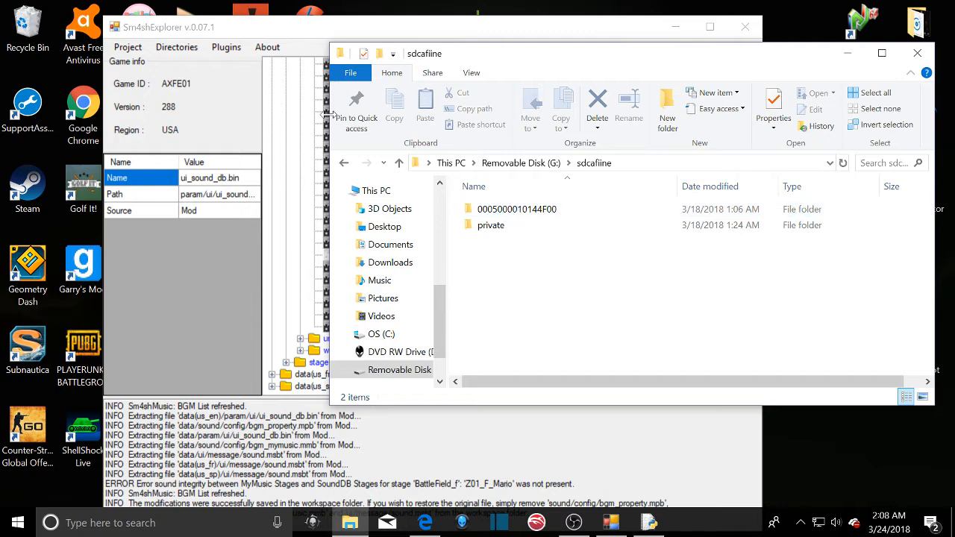
- Move the private folder out of sdcafiine back to the root of Removable Disk (G:)
click(344, 165)
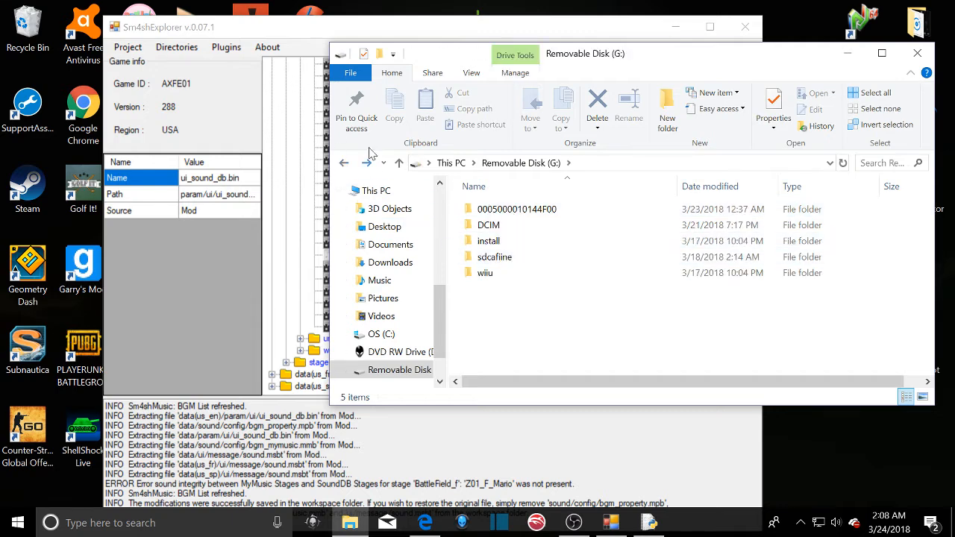
click(370, 163)
right_click(505, 212)
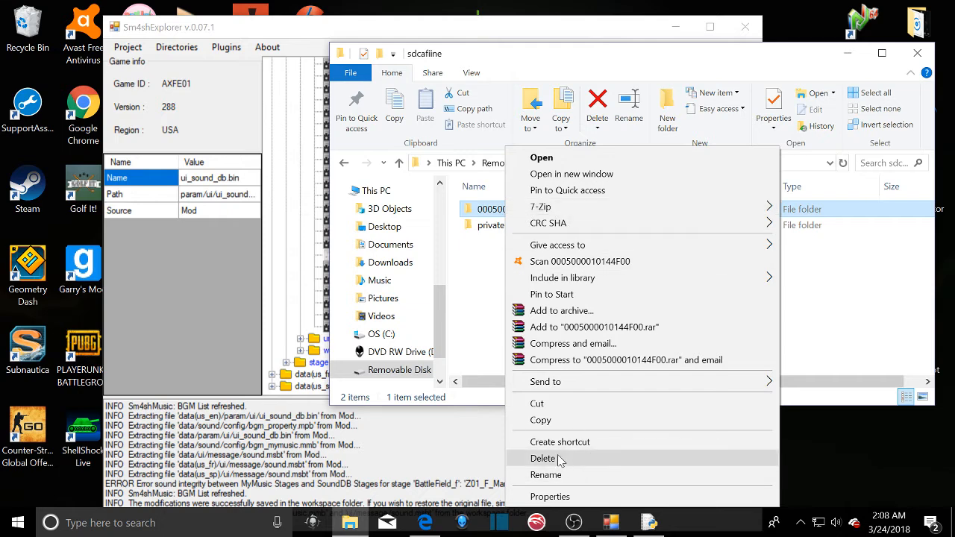
double_click(469, 208)
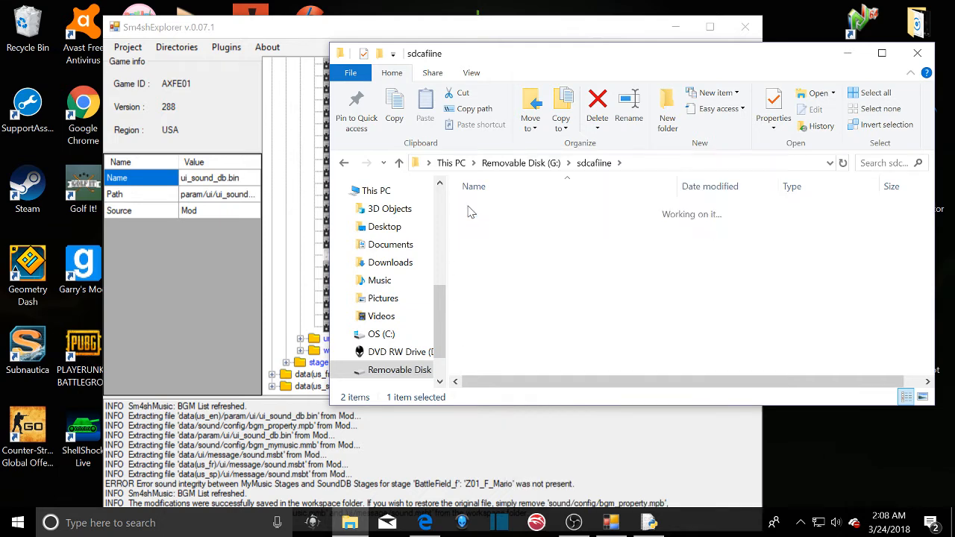
click(344, 170)
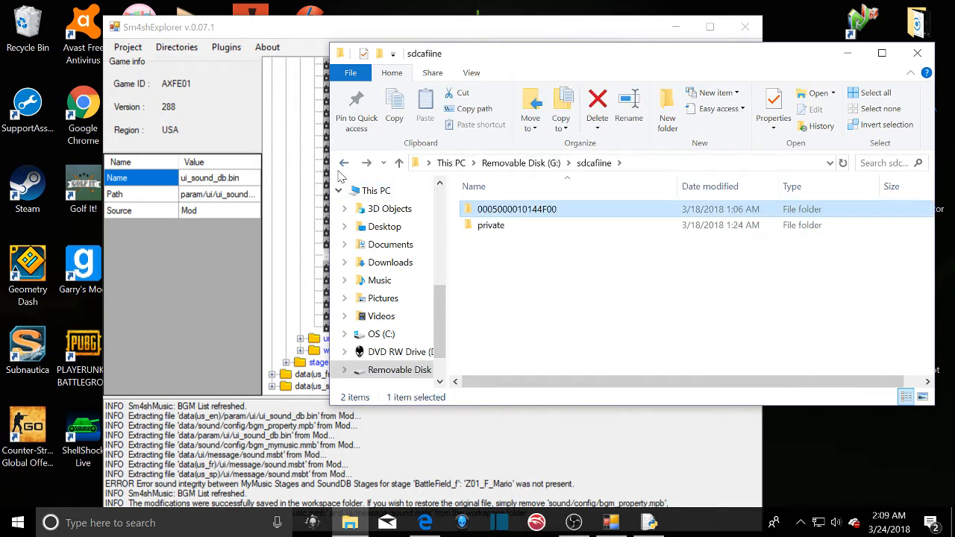
click(344, 164)
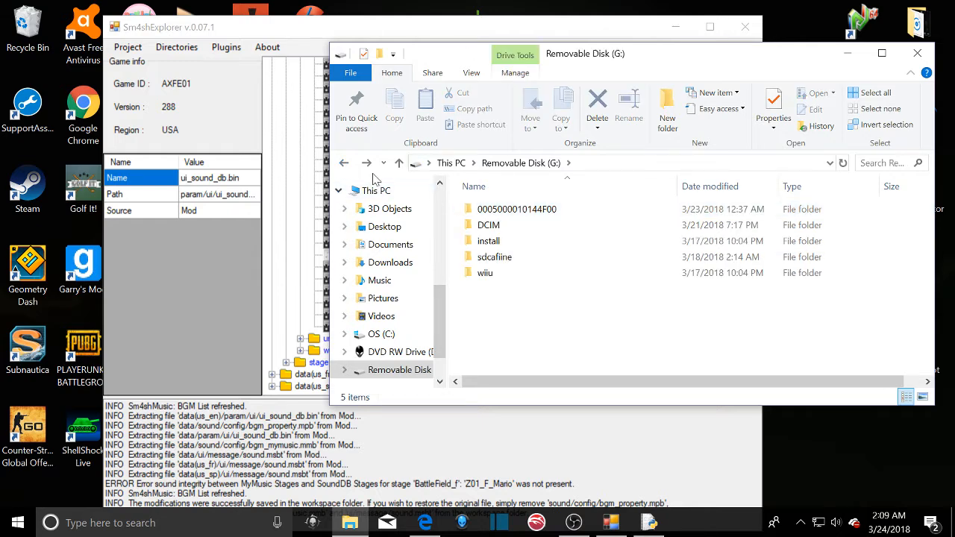
click(366, 162)
drag(485, 226, 389, 257)
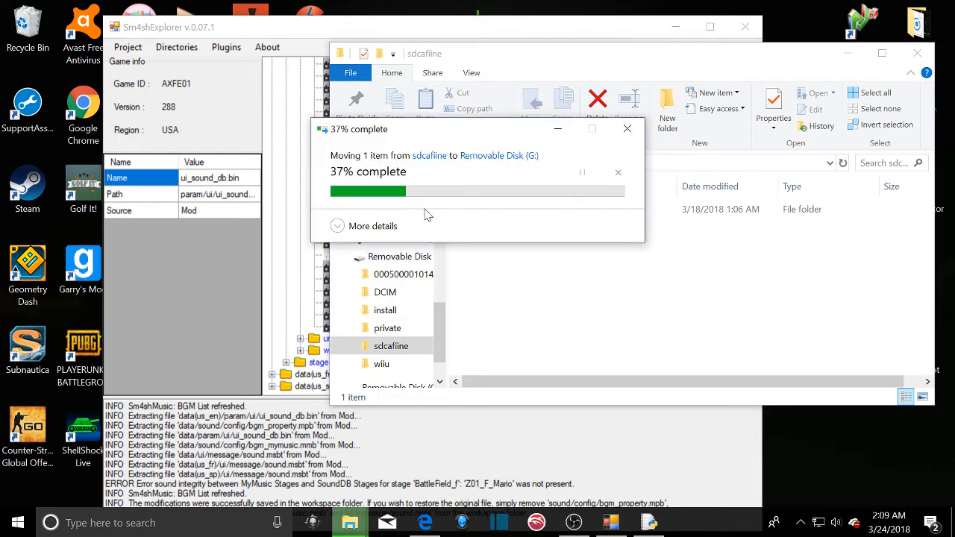
click(347, 162)
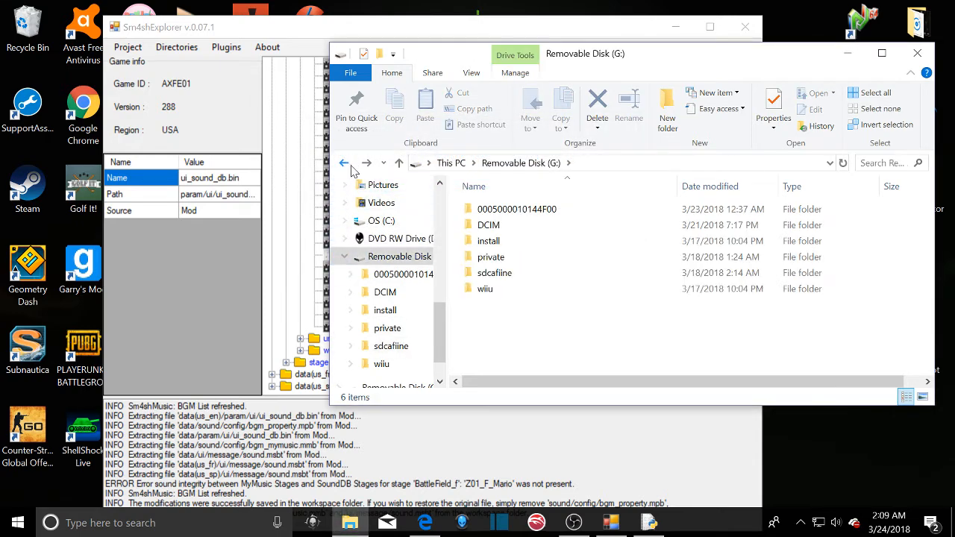
double_click(501, 211)
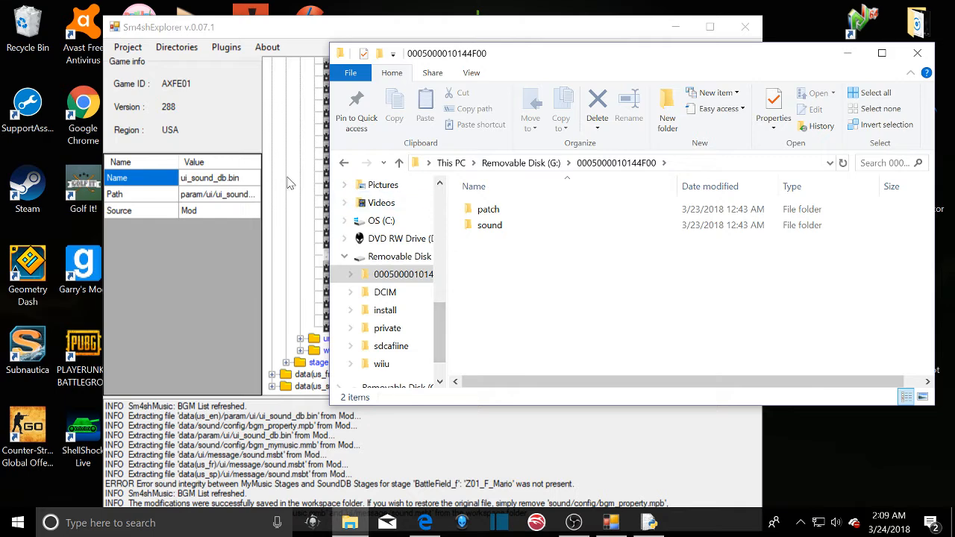
click(344, 164)
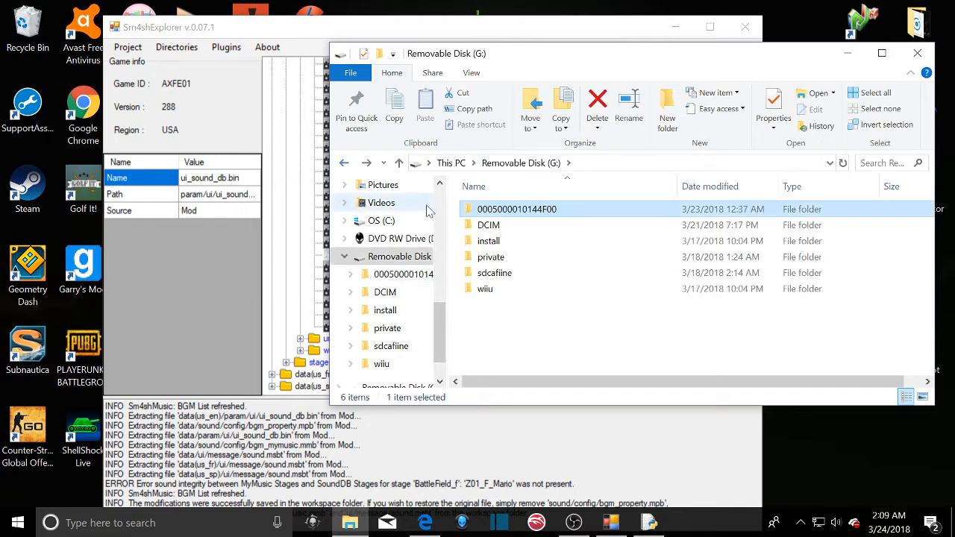
click(476, 274)
double_click(475, 274)
double_click(481, 213)
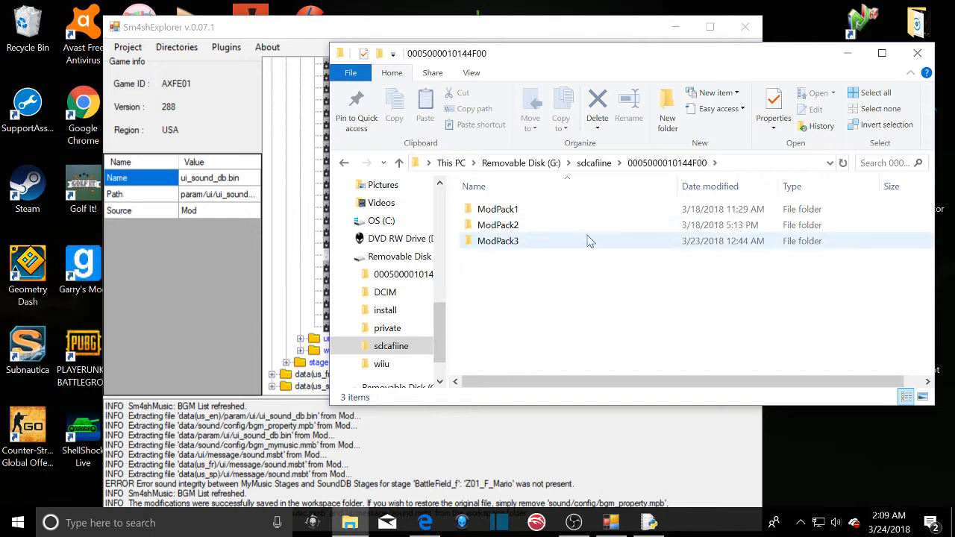
click(344, 163)
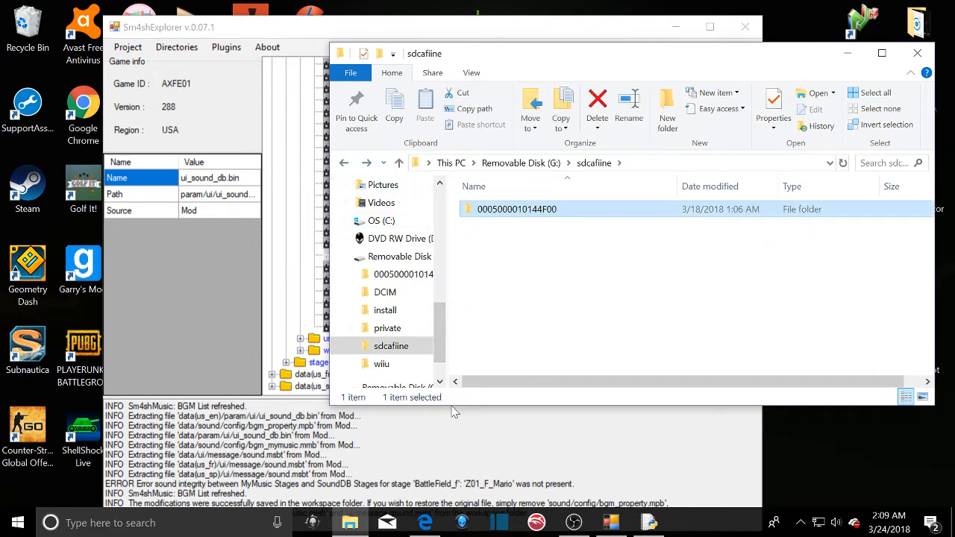
click(346, 164)
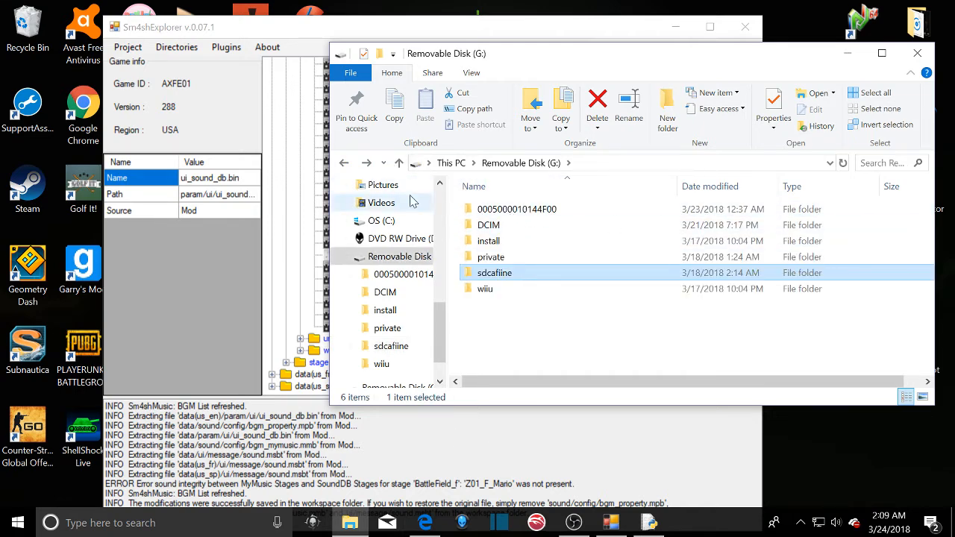
click(366, 164)
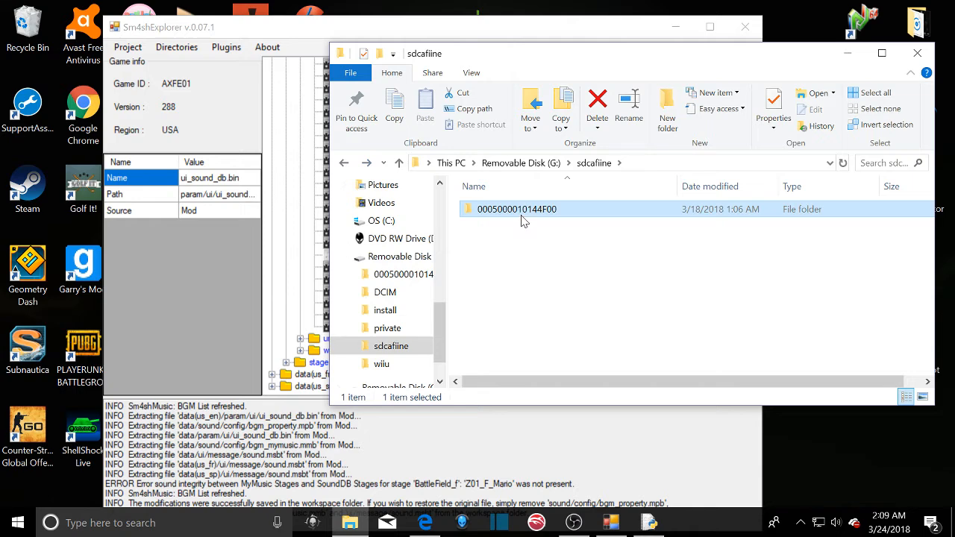
click(366, 164)
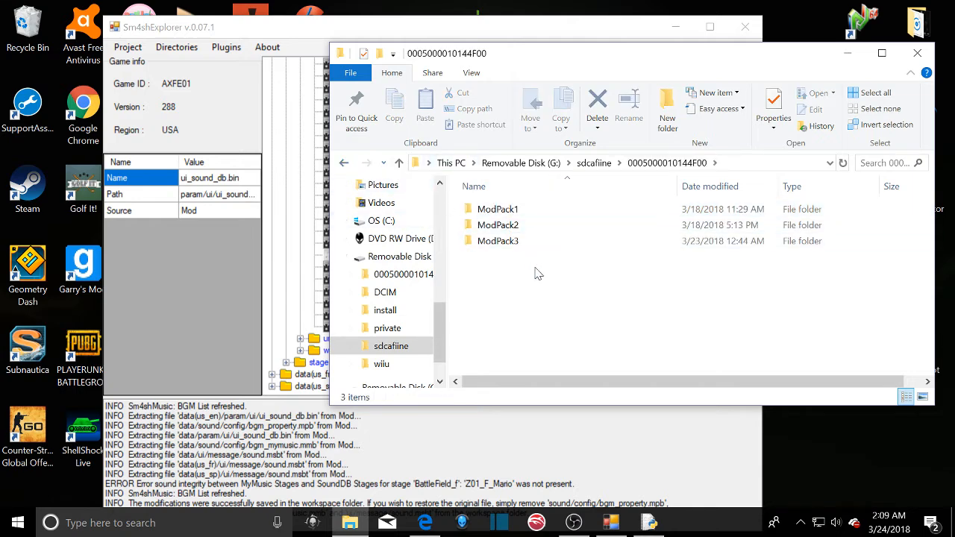
- Inspect the content folder inside ModPack3, and minimize File Explorer to return to the rebuild confirmation in Sm4shExplorer
double_click(524, 242)
double_click(511, 213)
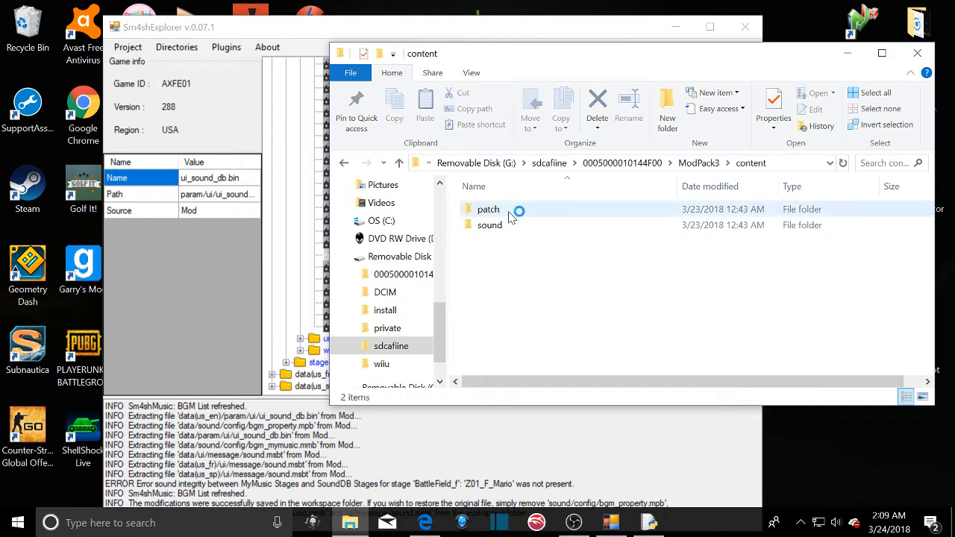
right_click(482, 223)
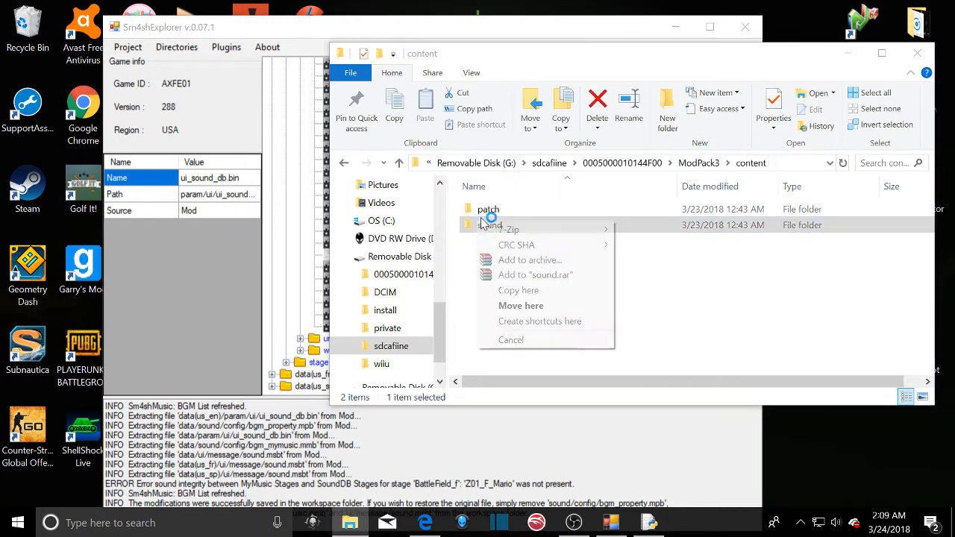
click(465, 286)
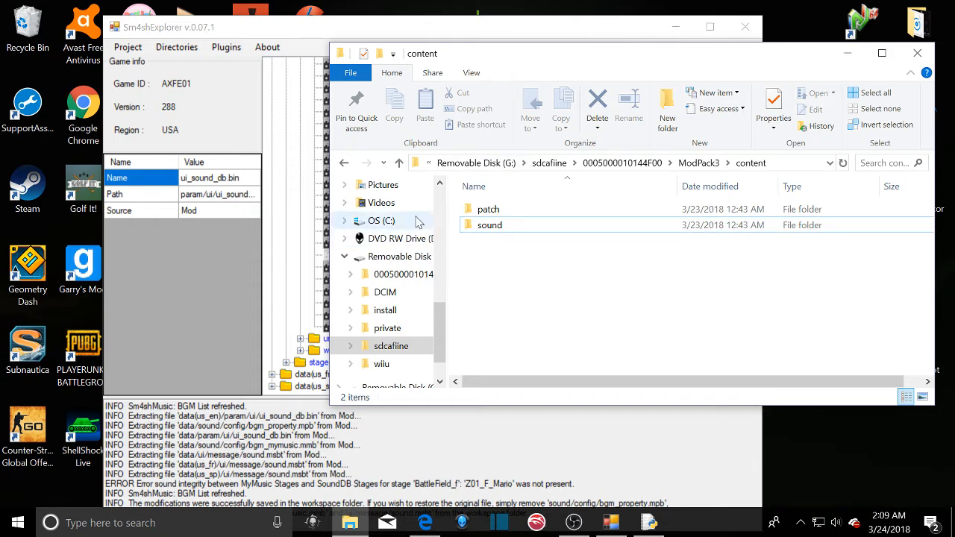
click(346, 165)
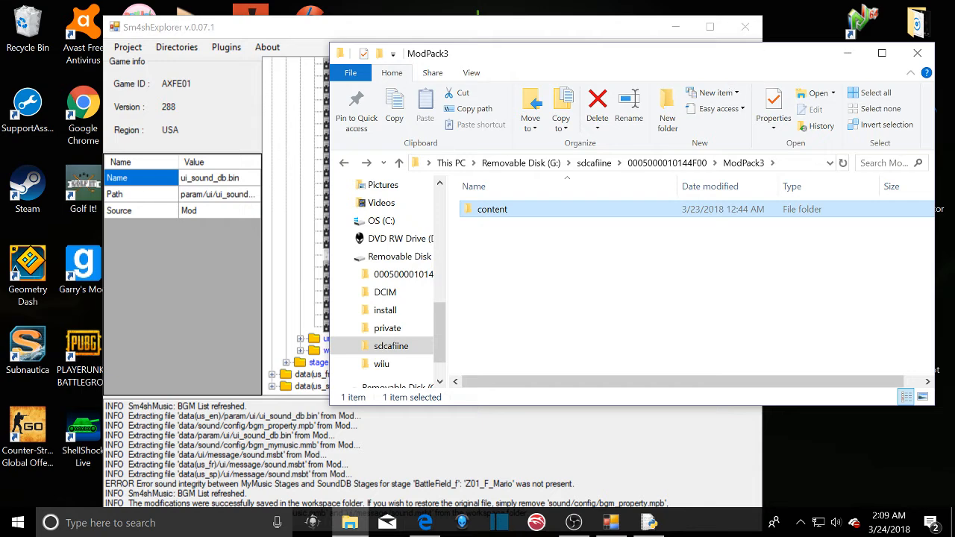
click(848, 53)
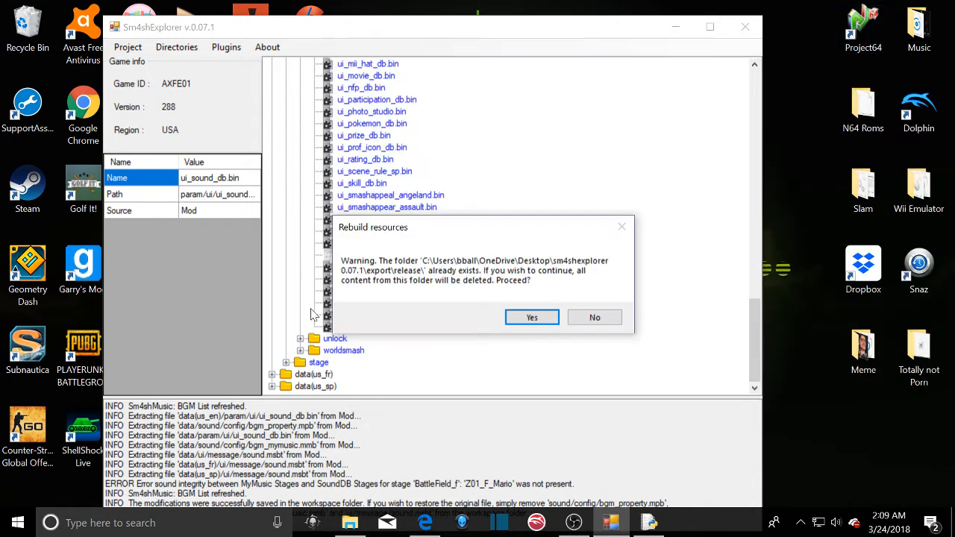
- Confirm overwriting the existing export\release folder, rebuild the resources and patchfile, and copy the newly exported mod to the SD card
click(533, 317)
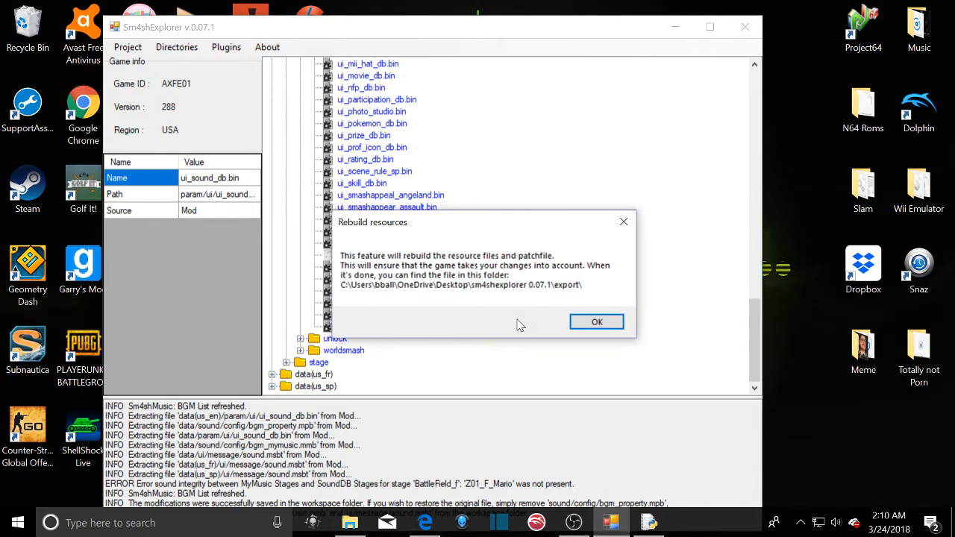
click(595, 320)
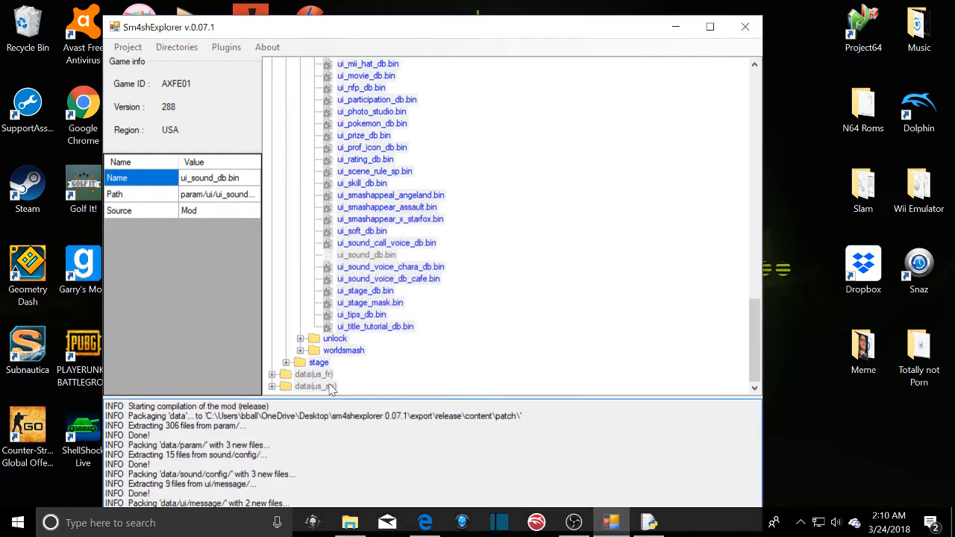
drag(550, 6, 537, 4)
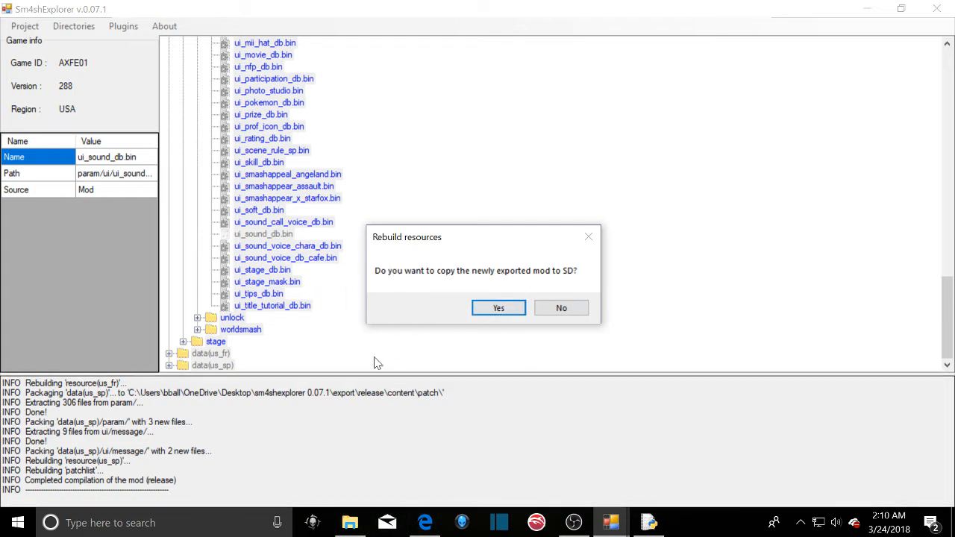
click(501, 309)
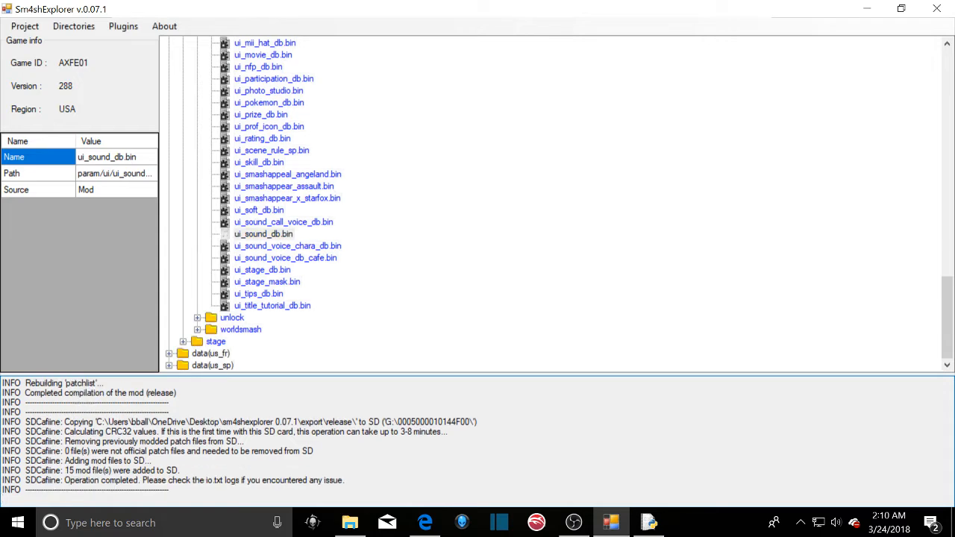
click(350, 522)
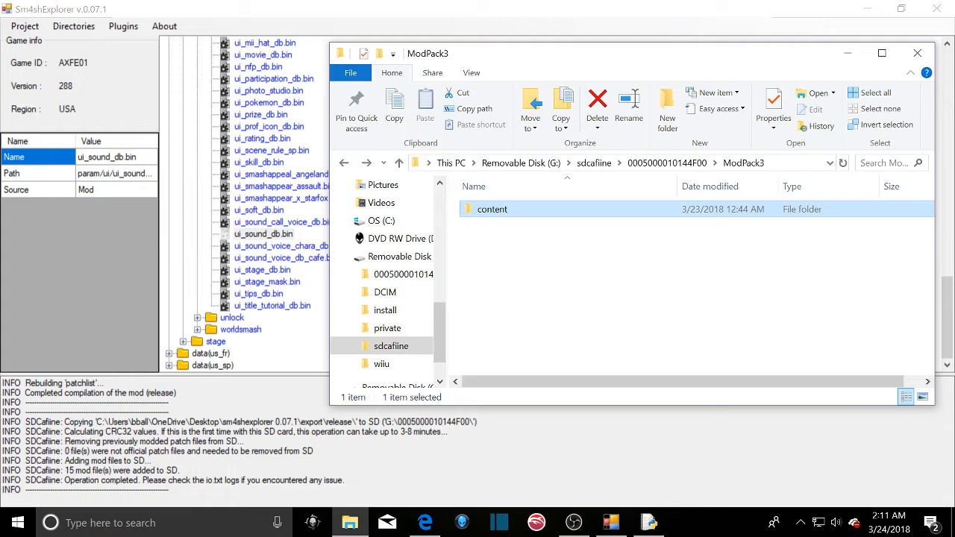
click(390, 260)
double_click(504, 212)
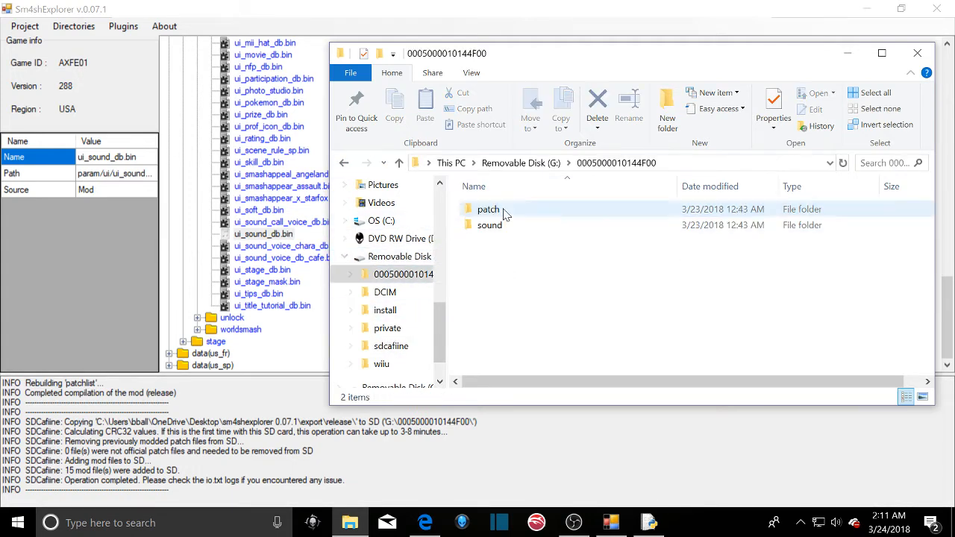
drag(497, 242, 493, 196)
key(ctrl+c)
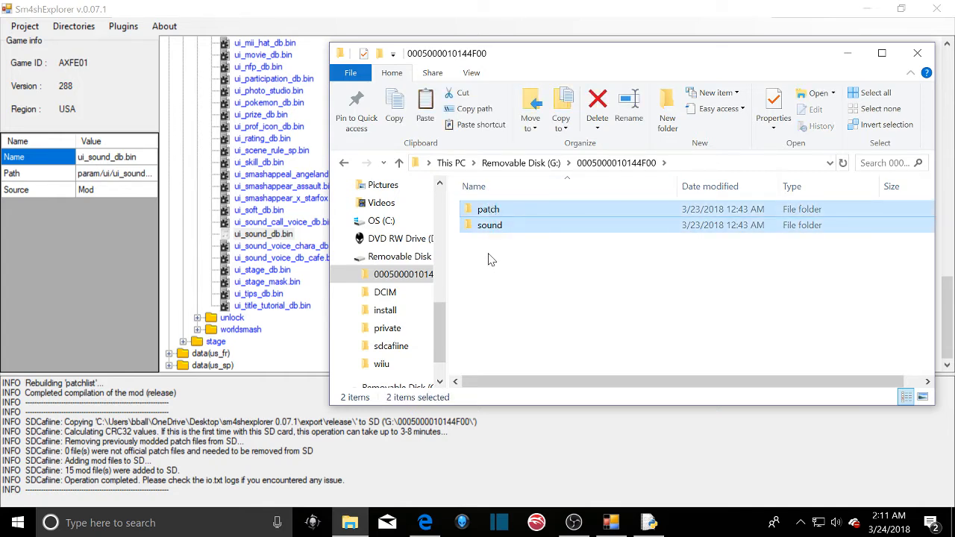
click(382, 330)
click(385, 347)
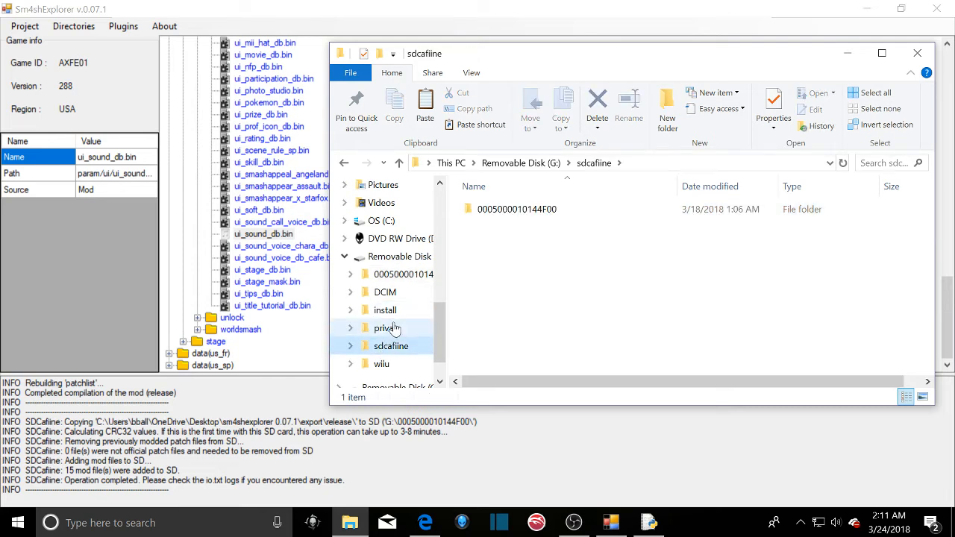
double_click(490, 213)
double_click(486, 245)
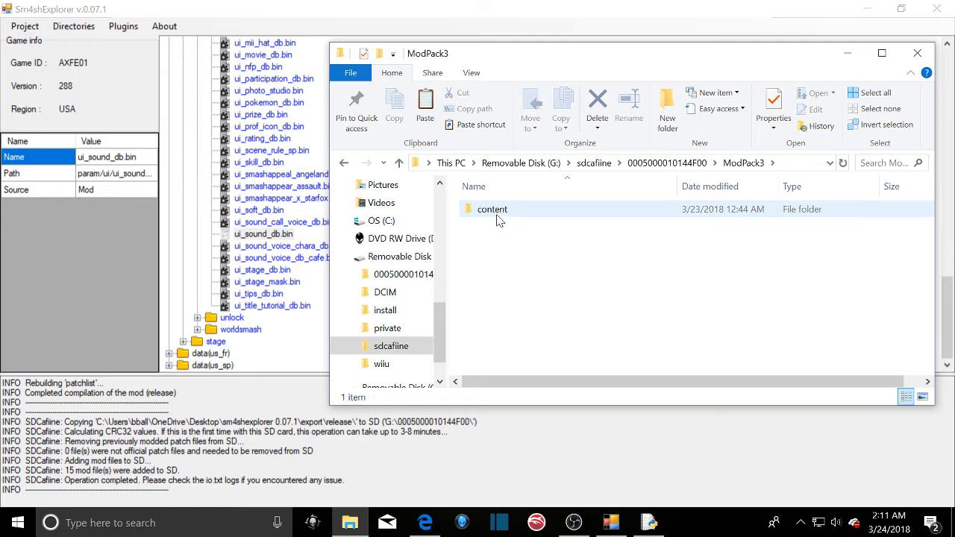
double_click(497, 213)
drag(498, 252, 501, 214)
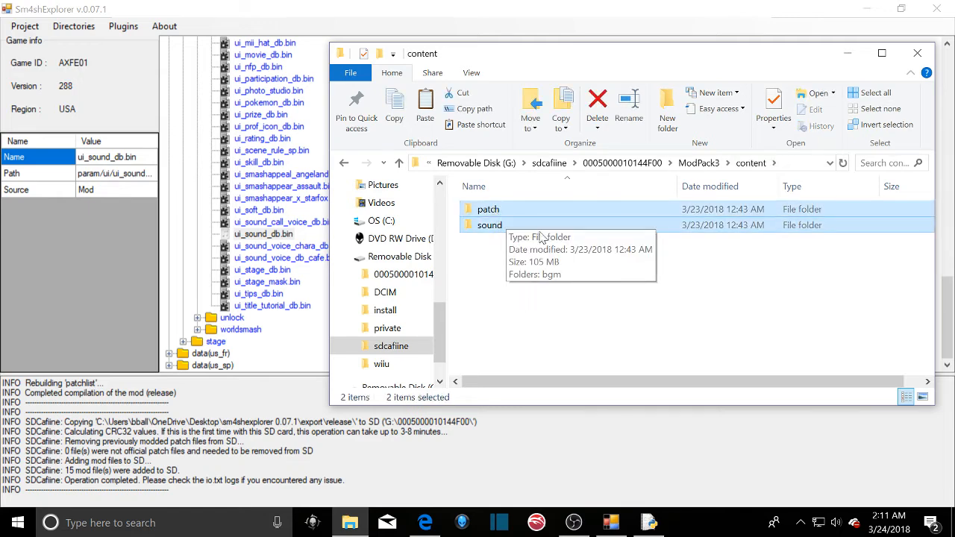
right_click(520, 209)
click(569, 456)
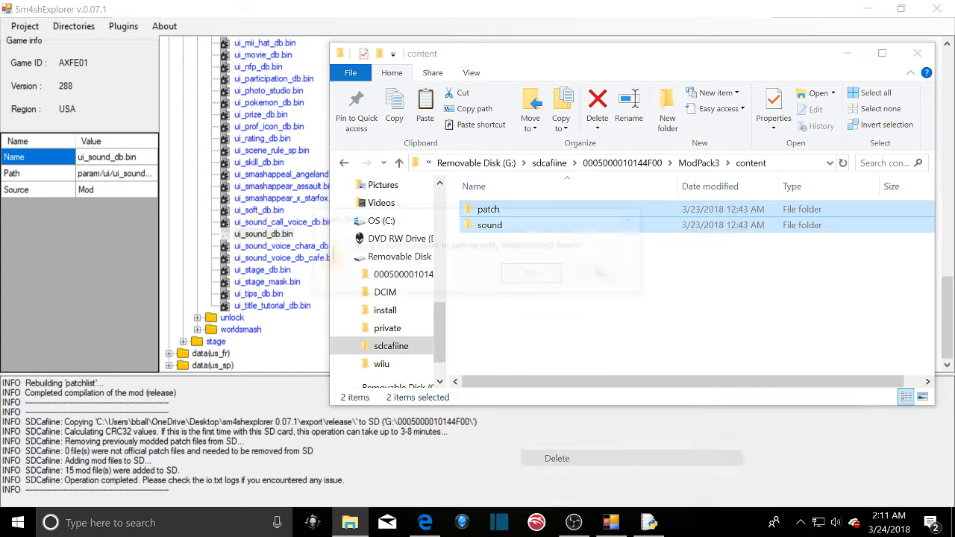
click(525, 277)
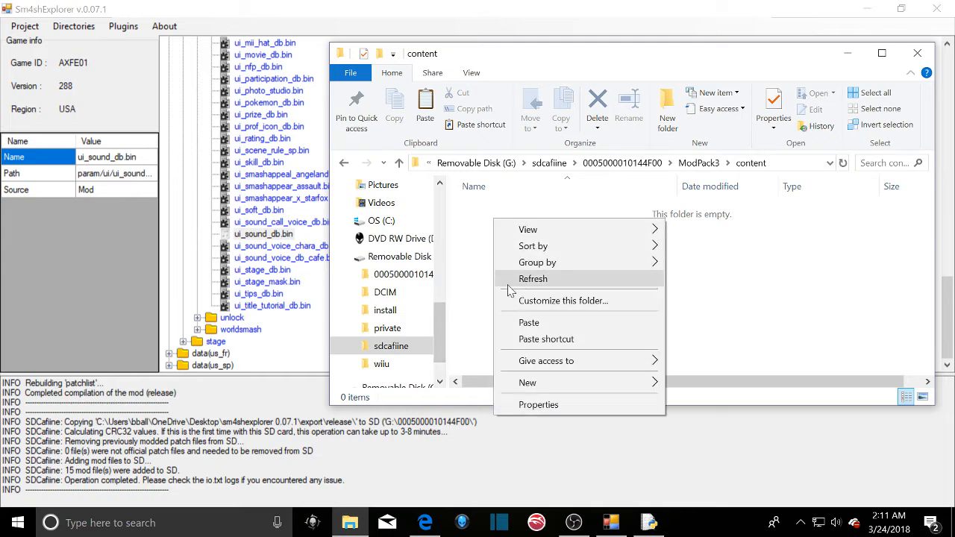
right_click(495, 219)
click(527, 325)
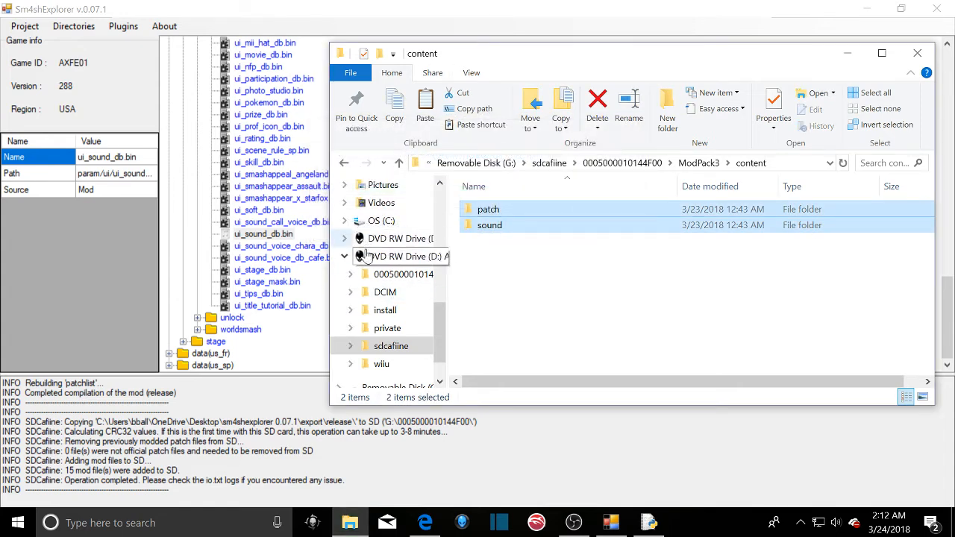
click(395, 256)
double_click(532, 209)
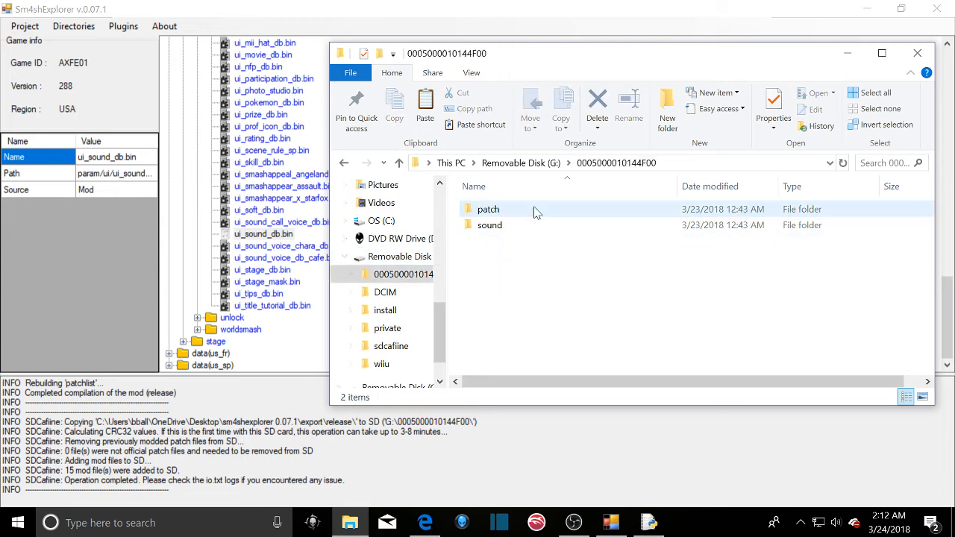
click(510, 225)
drag(512, 235, 523, 260)
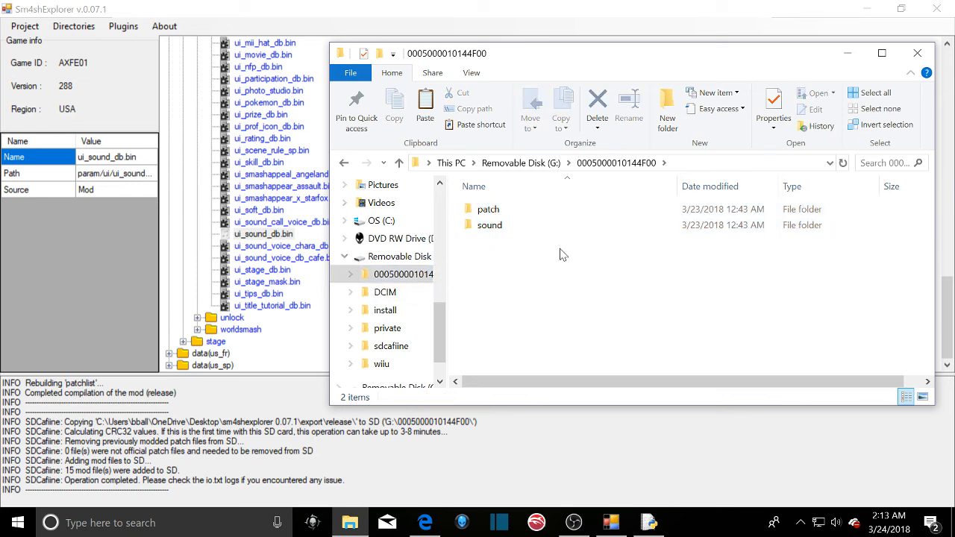
drag(560, 249, 501, 231)
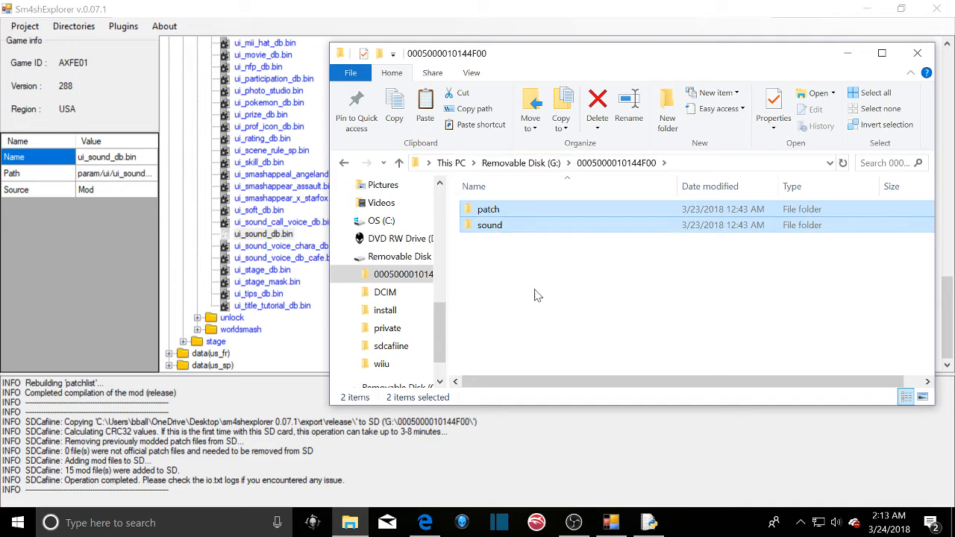
right_click(544, 216)
click(598, 459)
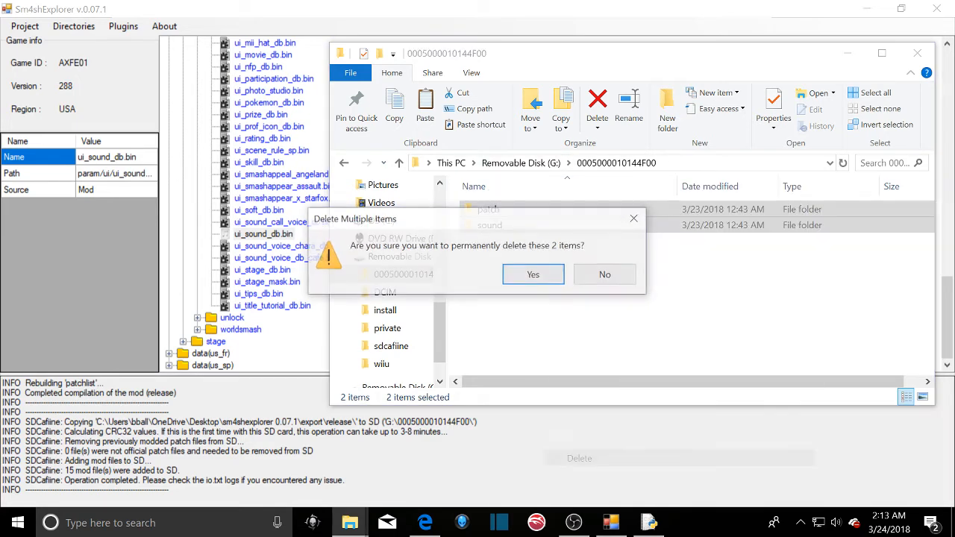
click(526, 276)
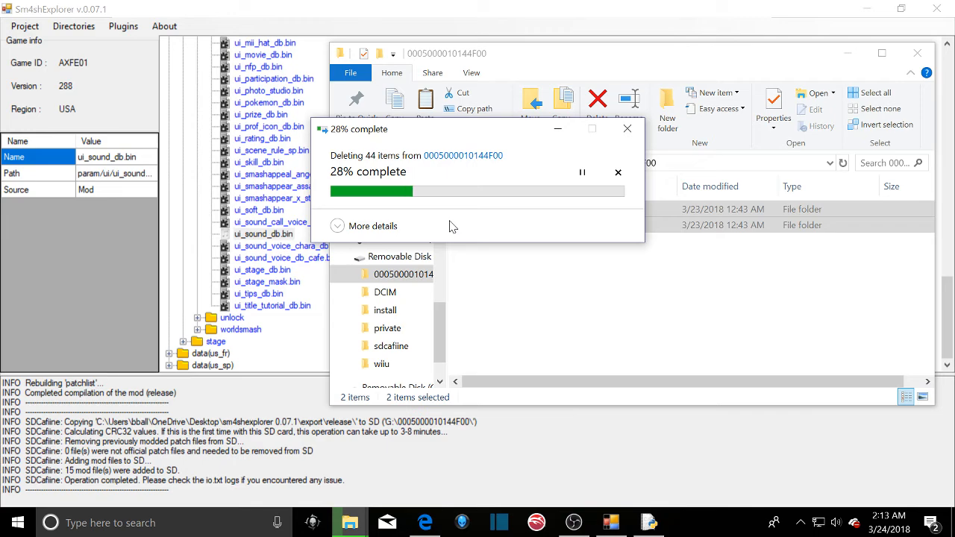
- Switch to the Edge browser and open loadiine.ovh in a new tab
click(425, 522)
click(212, 13)
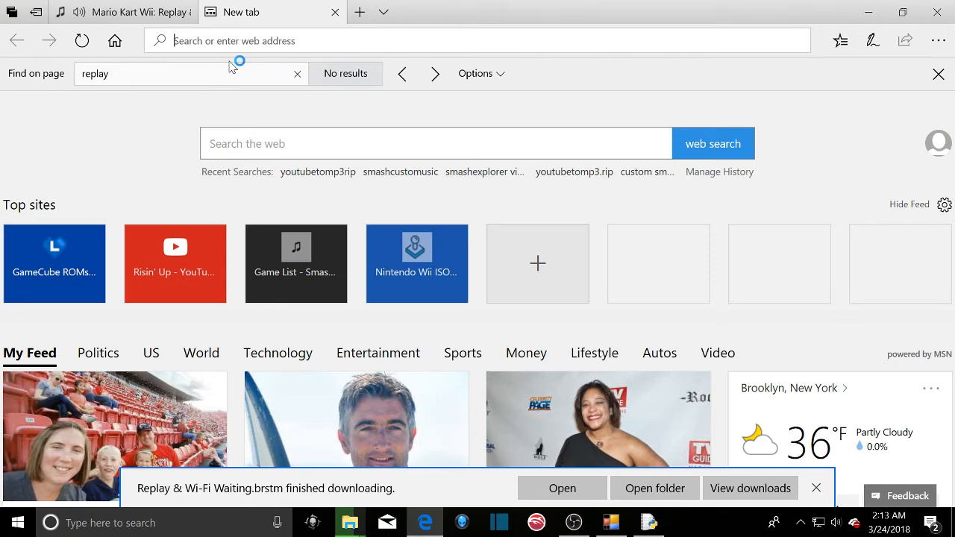
text(http)
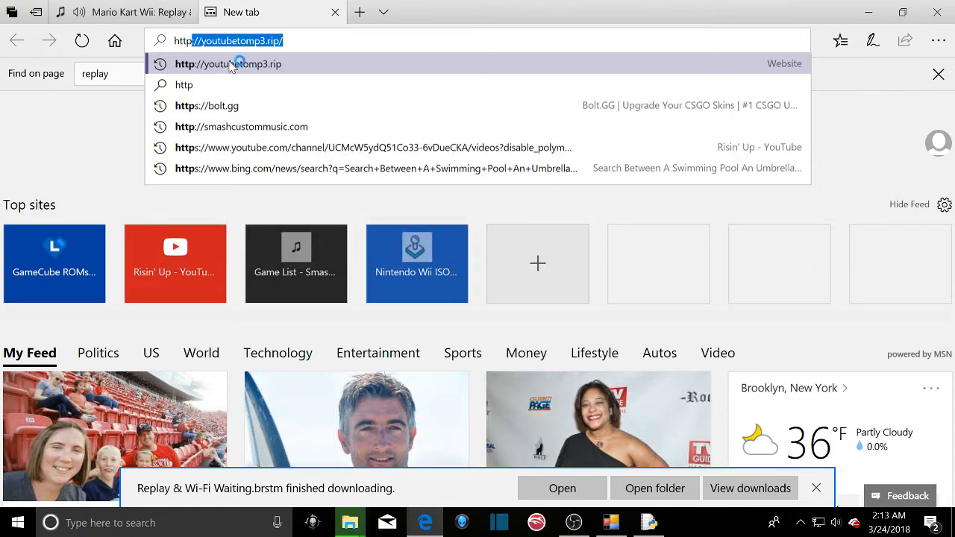
key(BackSpace)
key(BackSpace)
key(BackSpace)
key(BackSpace)
key(BackSpace)
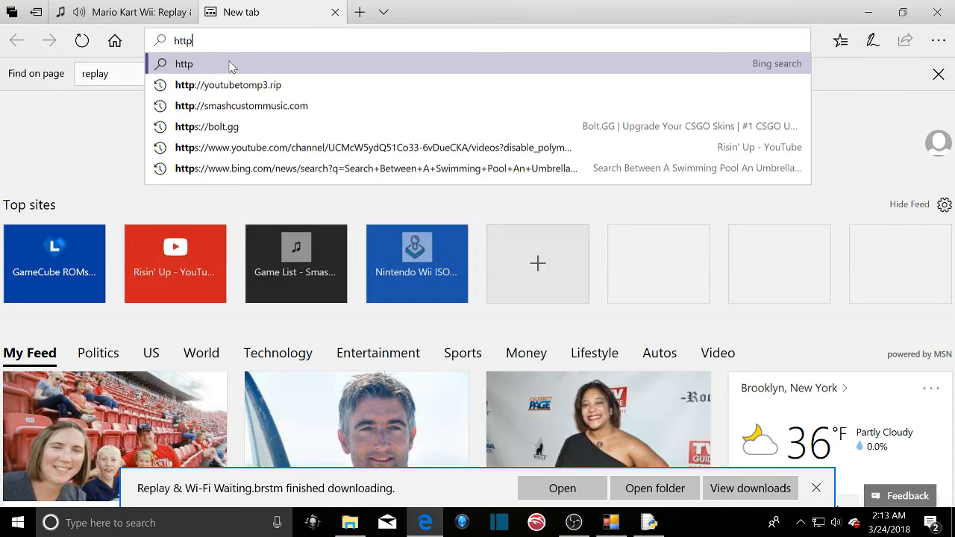
text(load)
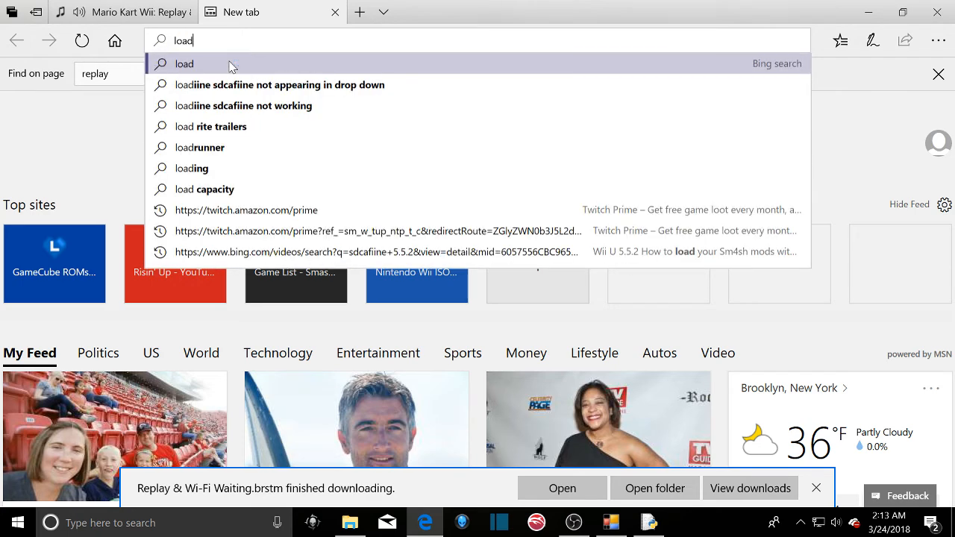
text(iine)
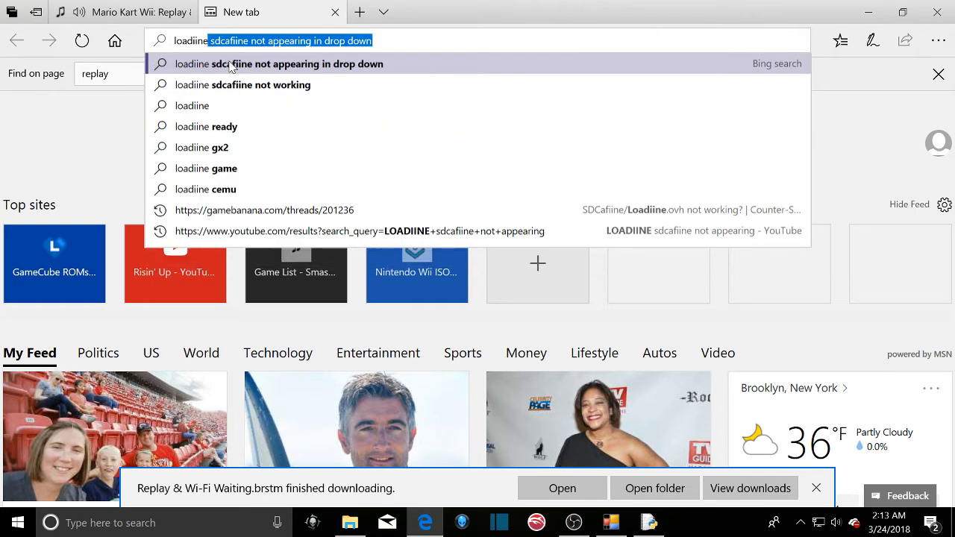
text(.ovh)
key(Return)
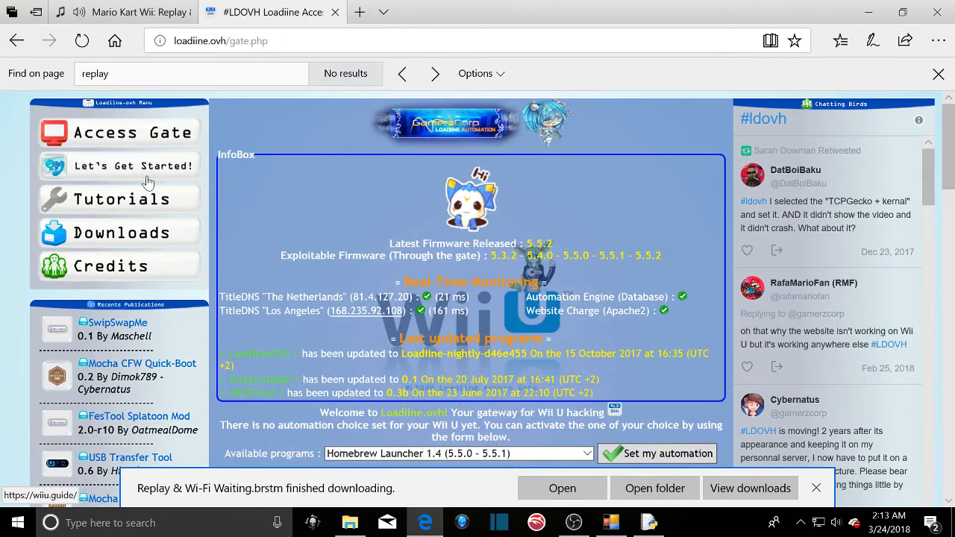
- Leave the Loadiine page and open sleepii.ovh in the same tab
click(16, 40)
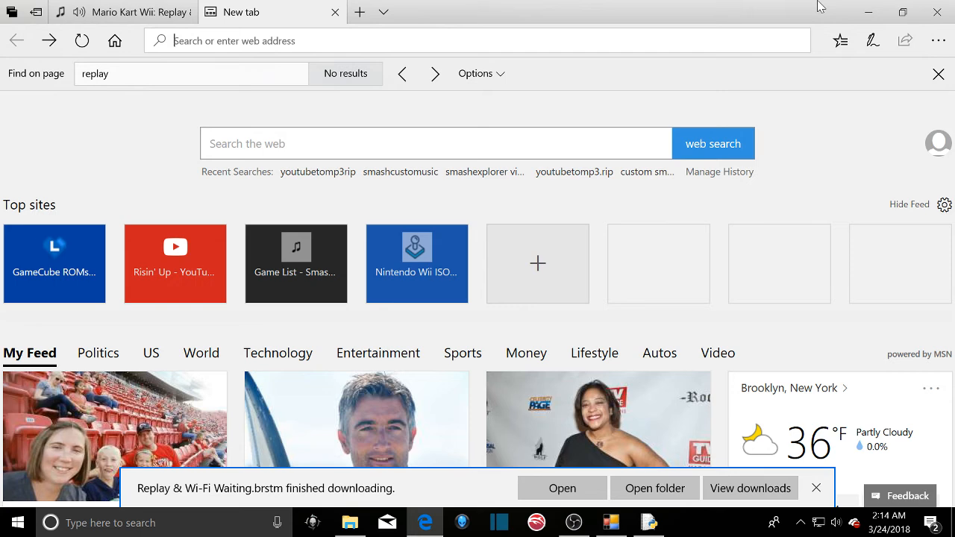
text(sl)
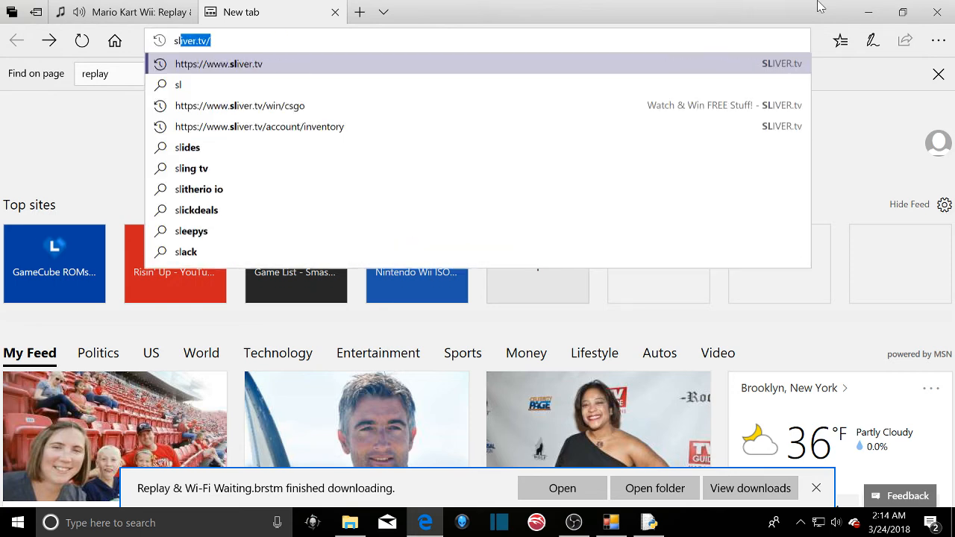
text(eepi)
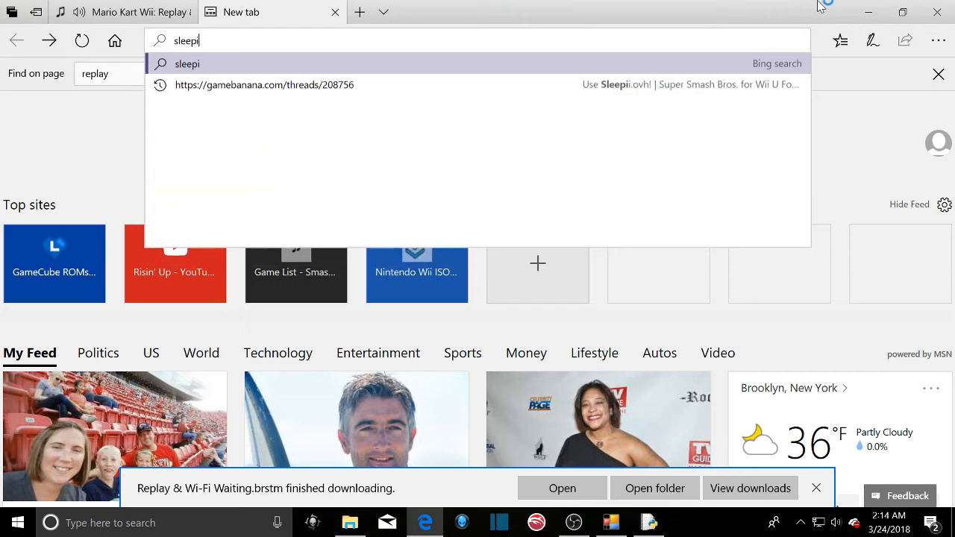
text(i.ovh)
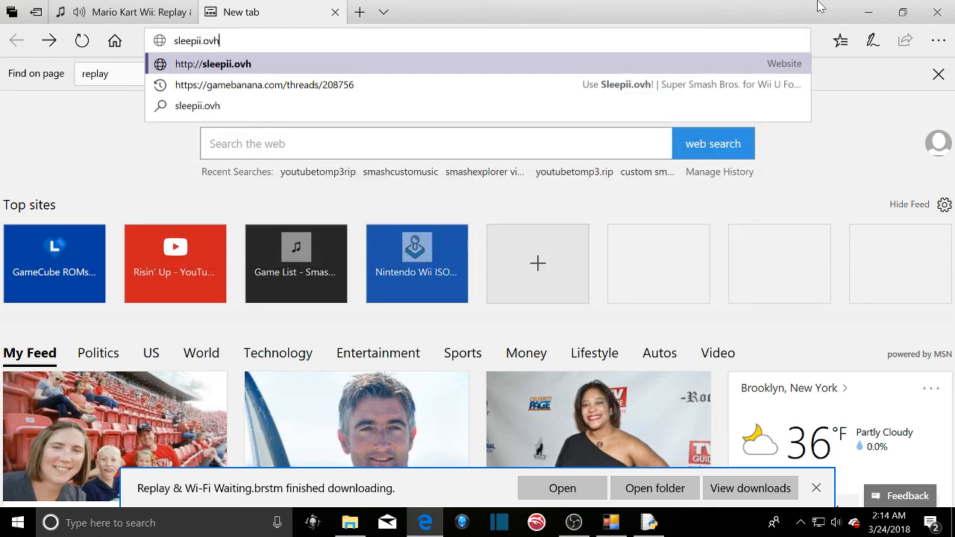
key(Return)
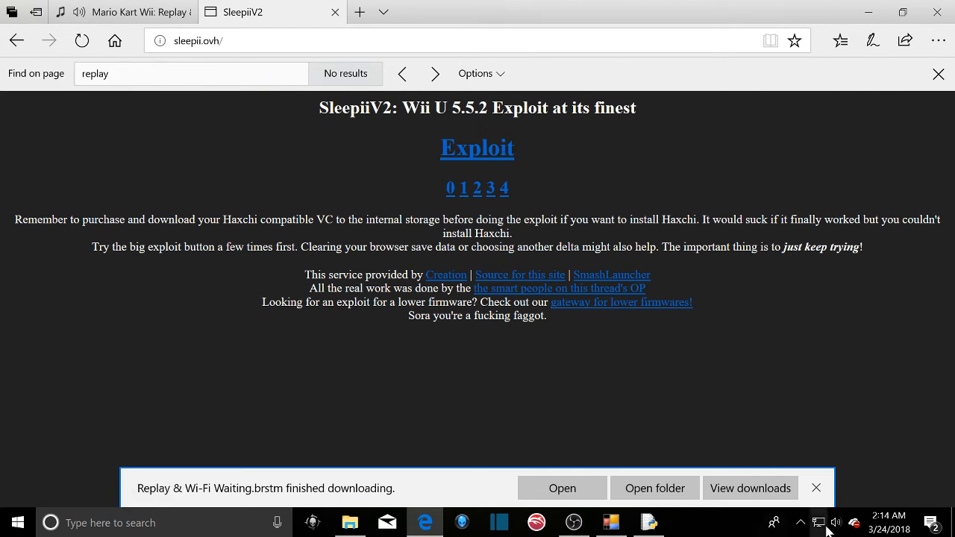
- Dismiss the finished-download notification, leave the SleepiiV2 page and enter u.drg.li as the web address
click(817, 488)
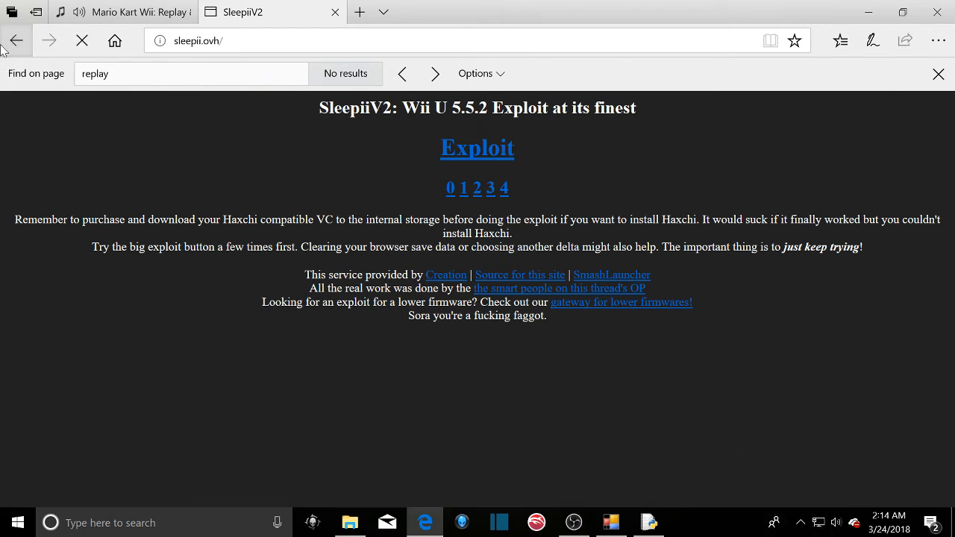
click(17, 41)
text(u)
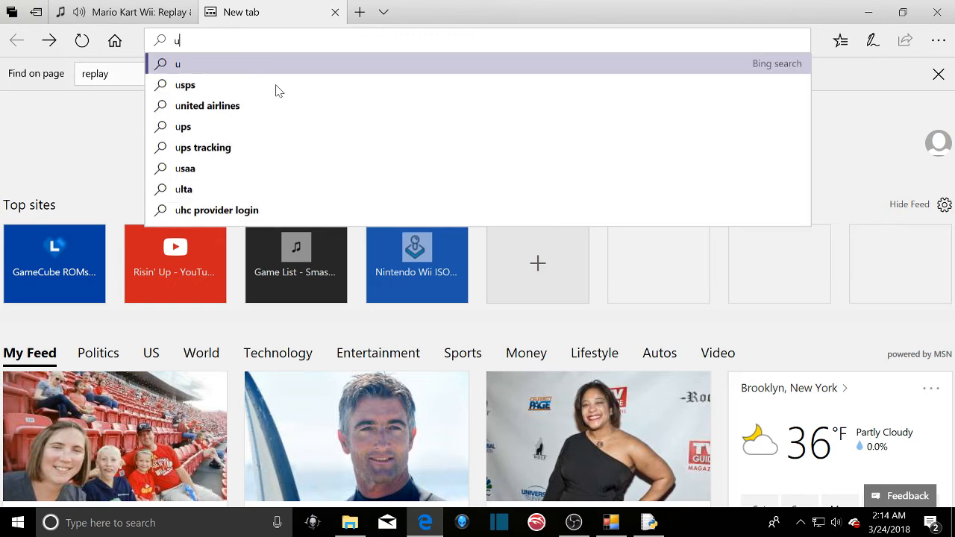
text(.drg.li/)
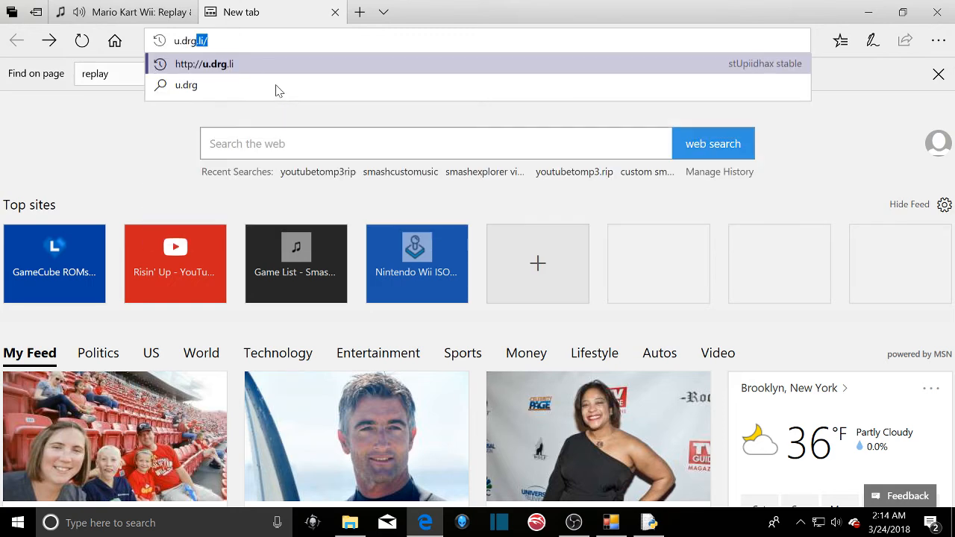
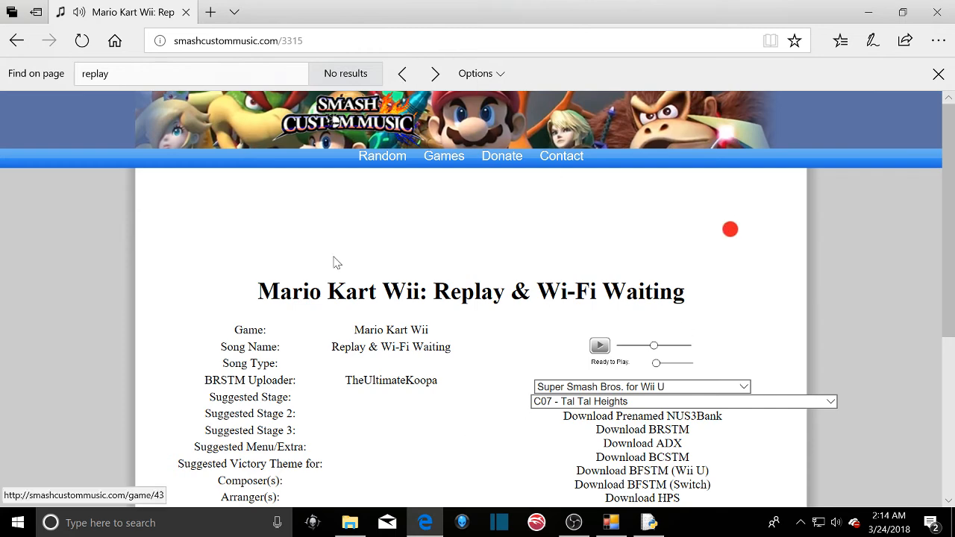
click(428, 526)
click(428, 525)
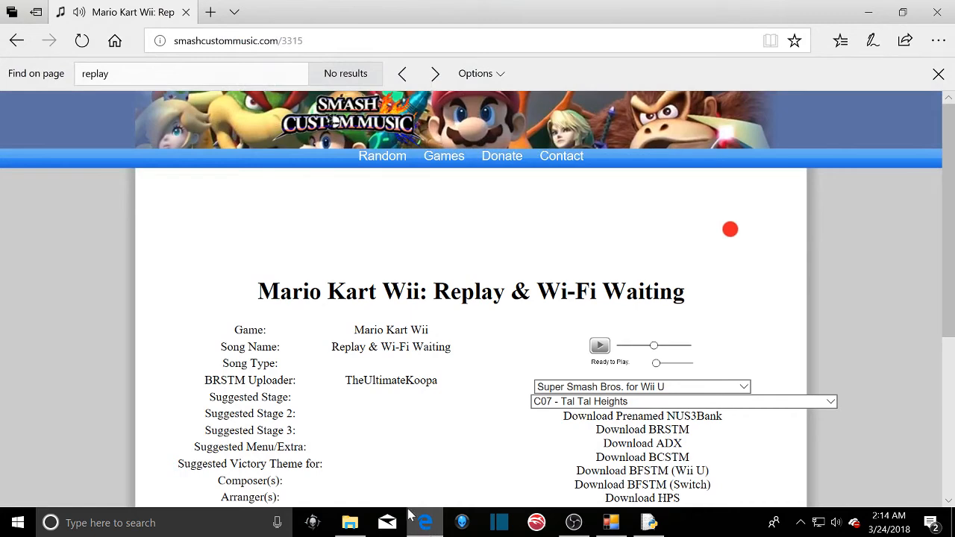
click(211, 12)
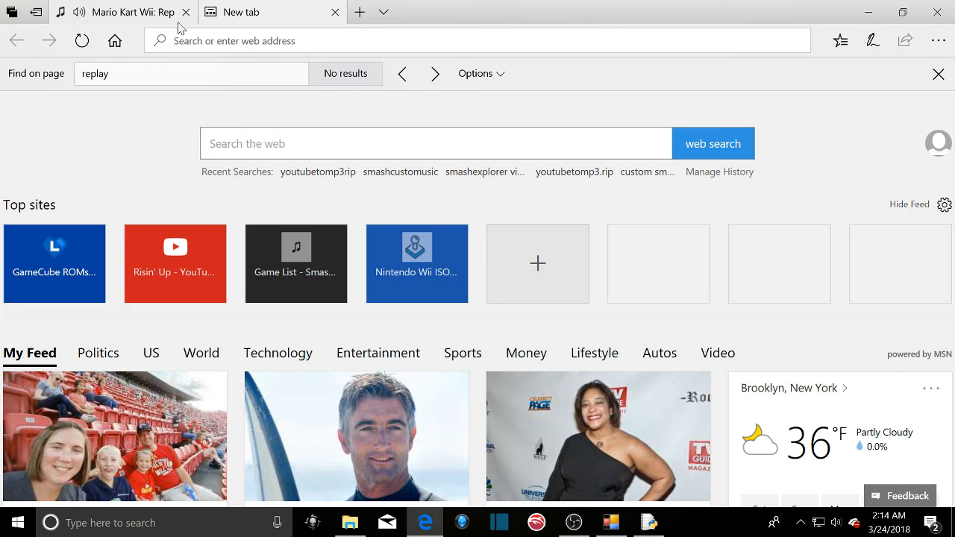
click(869, 12)
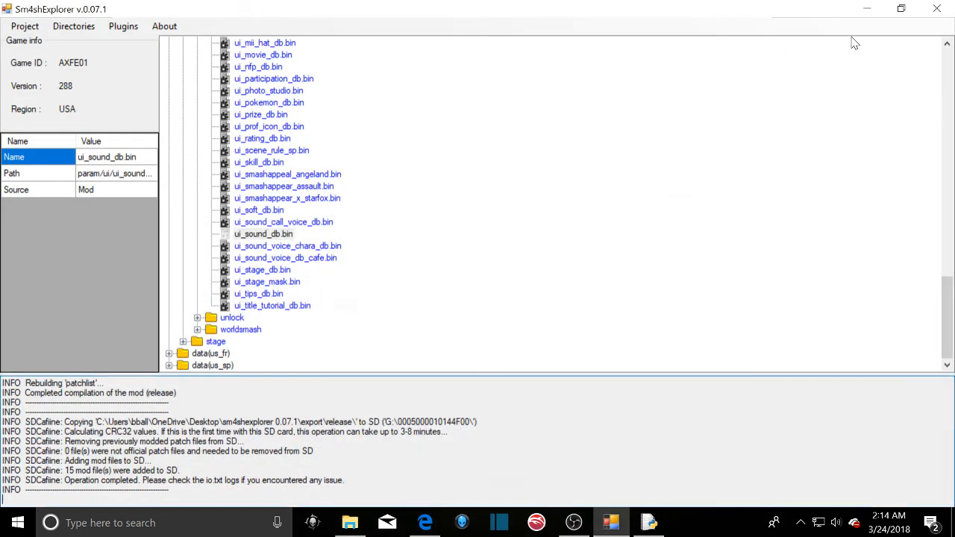
click(849, 53)
click(350, 523)
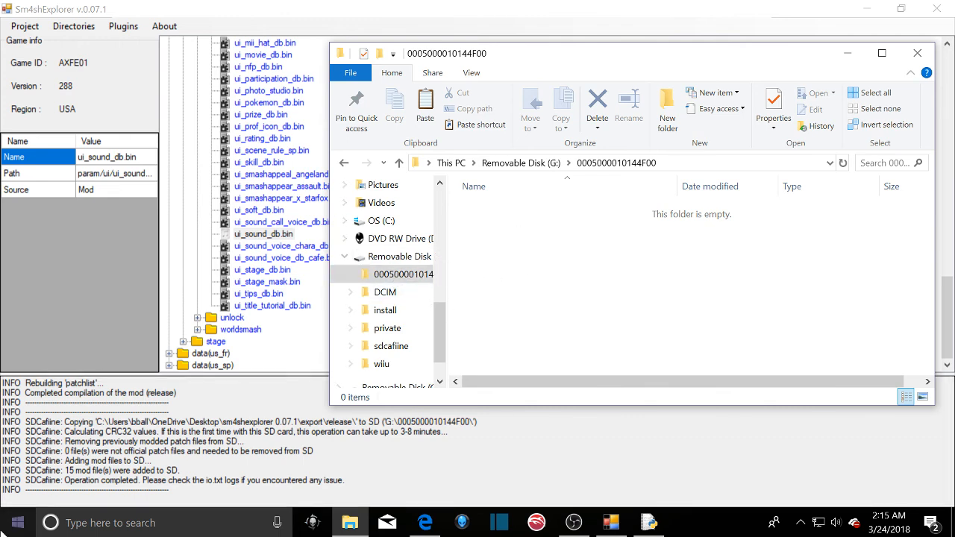
click(850, 53)
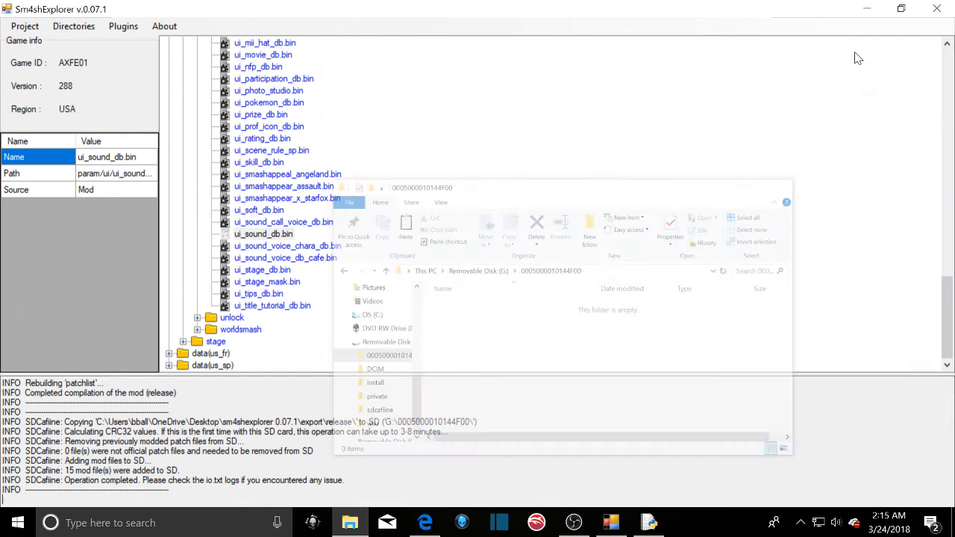
click(410, 520)
click(414, 520)
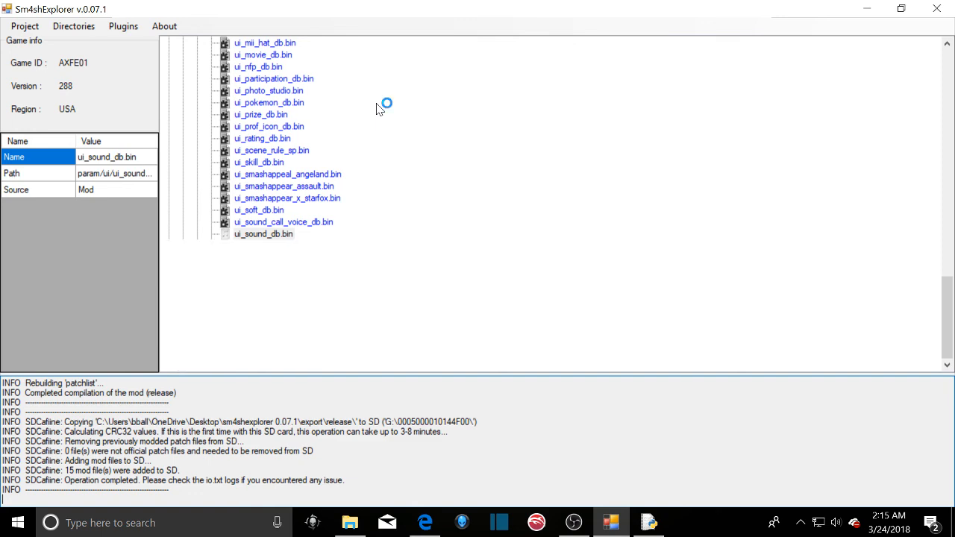
click(582, 528)
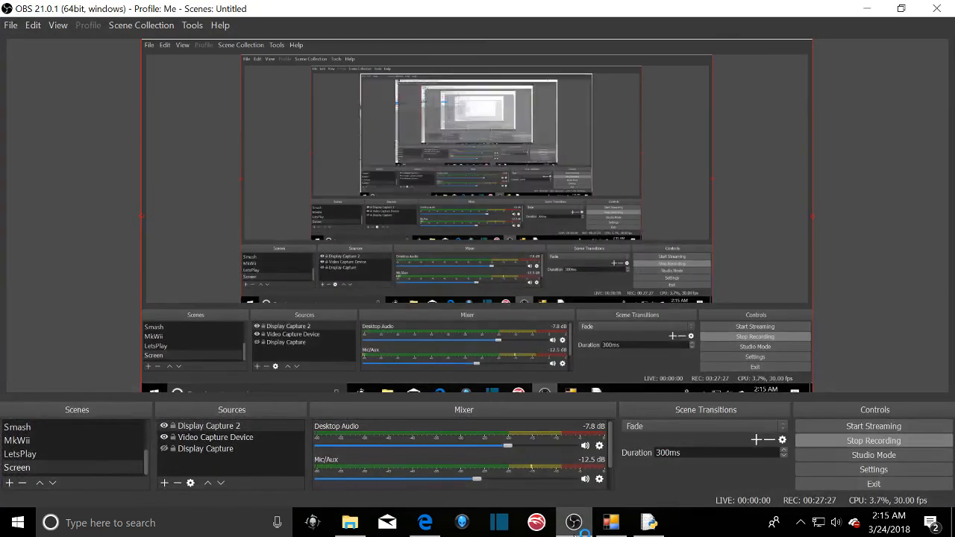